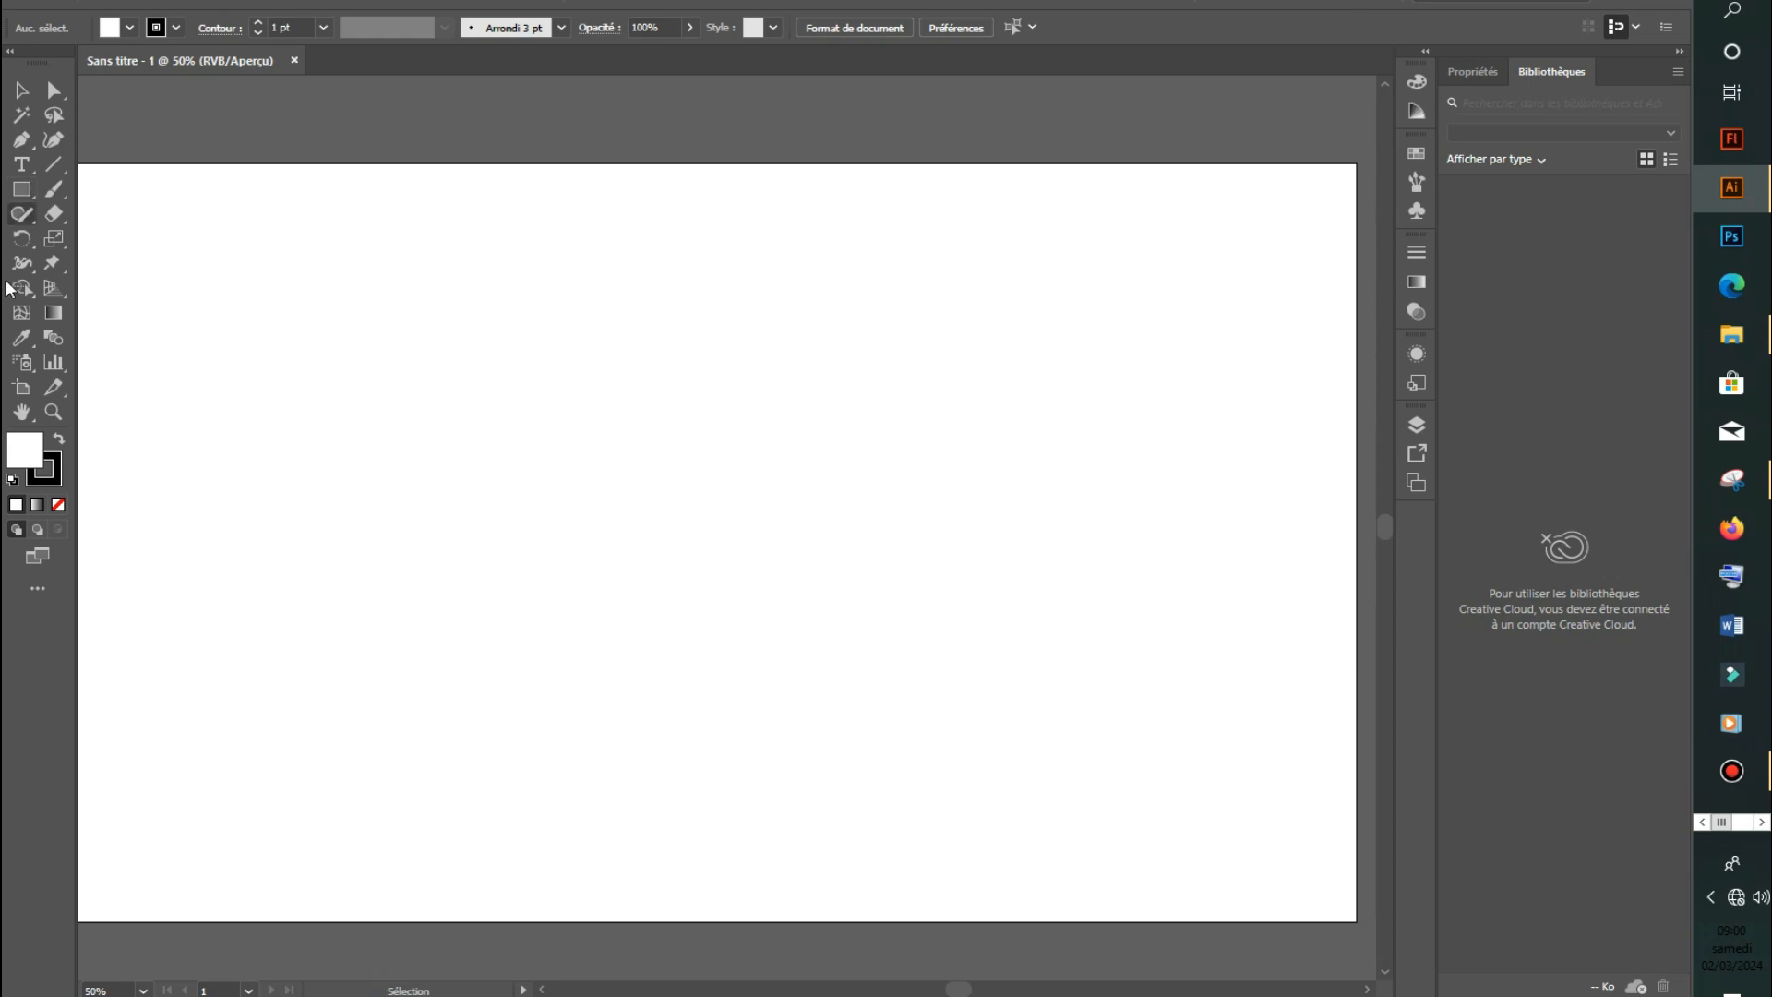
# Draw a circle about 554 px in diameter and move it near the middle of the artboard.
pyautogui.click(24, 189)
pyautogui.click(139, 239)
pyautogui.moveTo(621, 438)
pyautogui.mouseDown()
pyautogui.moveTo(819, 732)
pyautogui.moveTo(977, 767)
pyautogui.moveTo(1018, 826)
pyautogui.mouseUp()
pyautogui.press('v')
pyautogui.moveTo(912, 603); pyautogui.dragTo(751, 445)
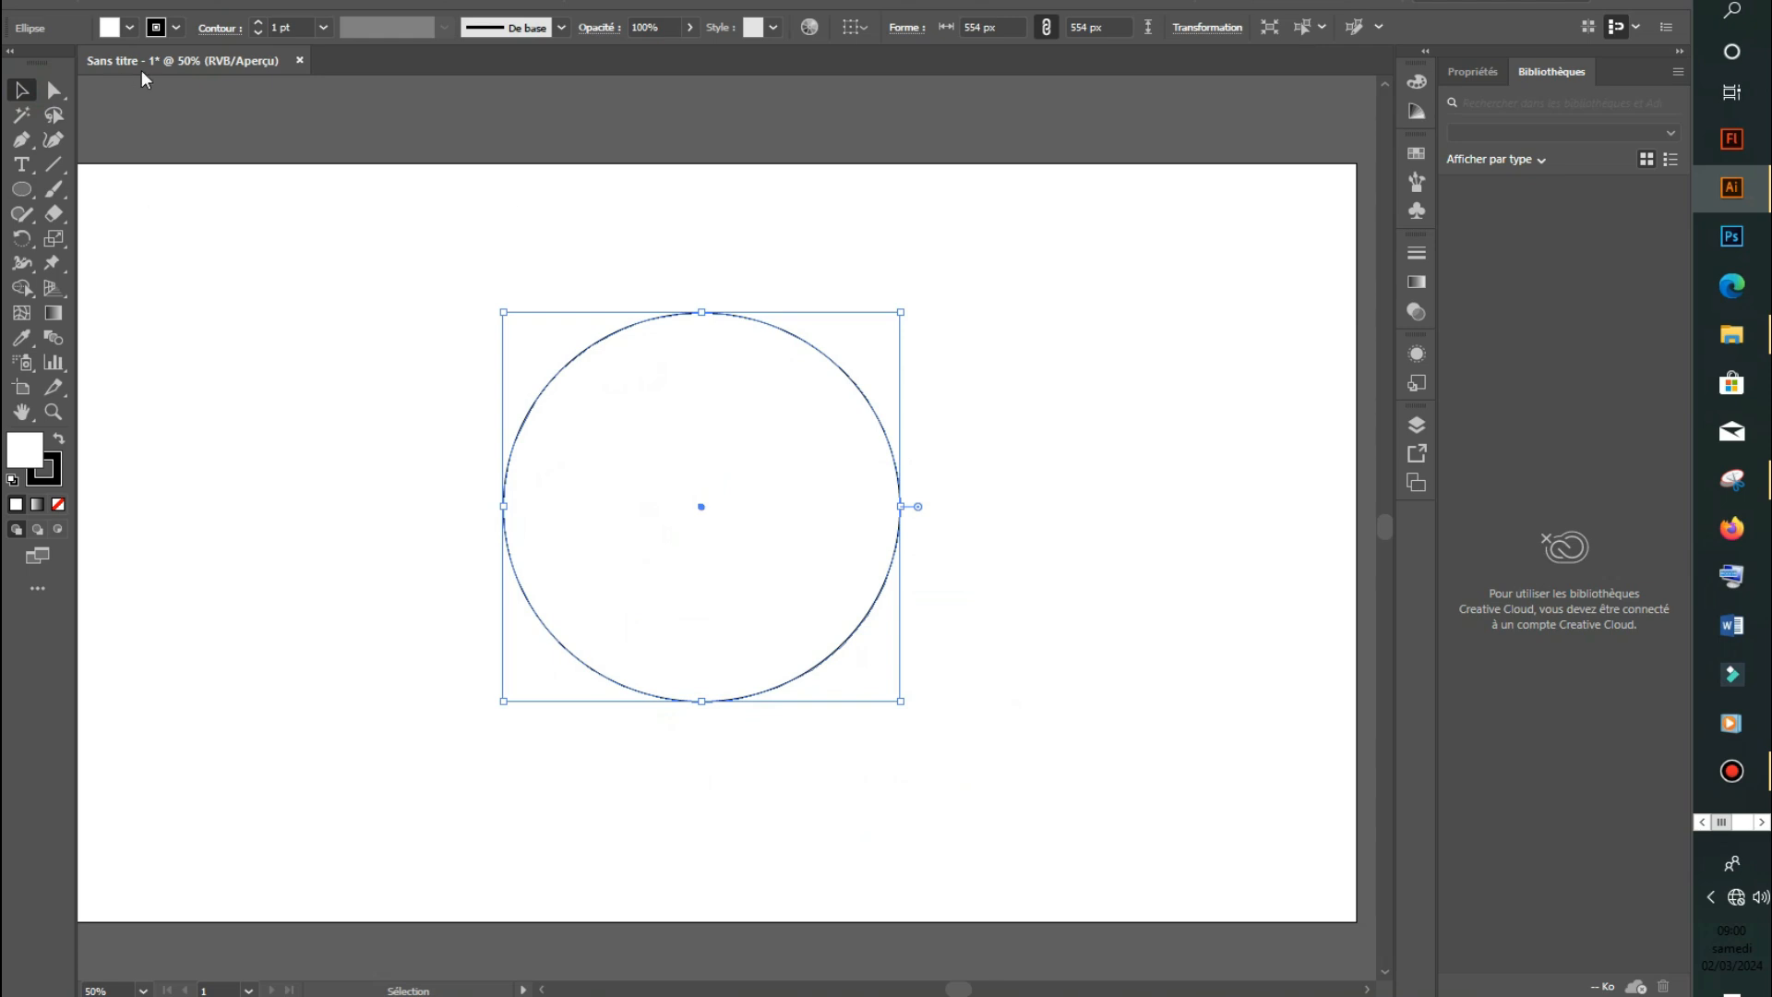
# Remove the circle's fill, move it to the artboard's right half and place a copy level with it on the left half.
pyautogui.click(130, 28)
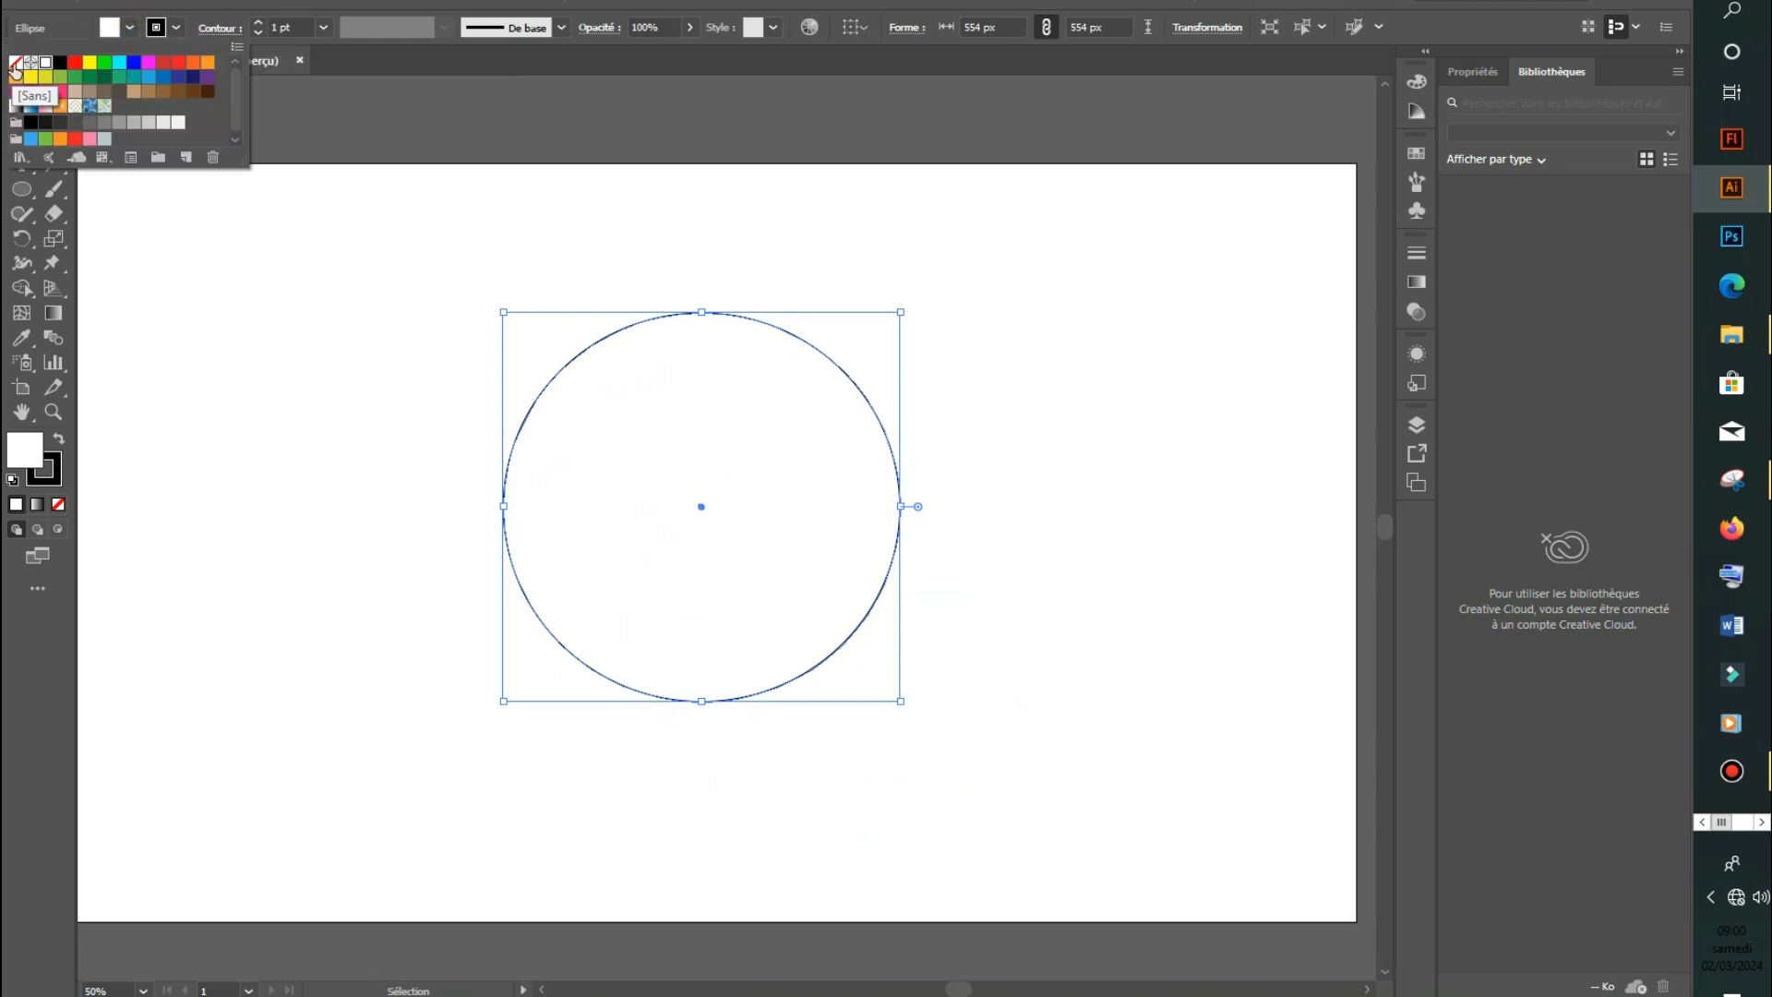
pyautogui.click(16, 65)
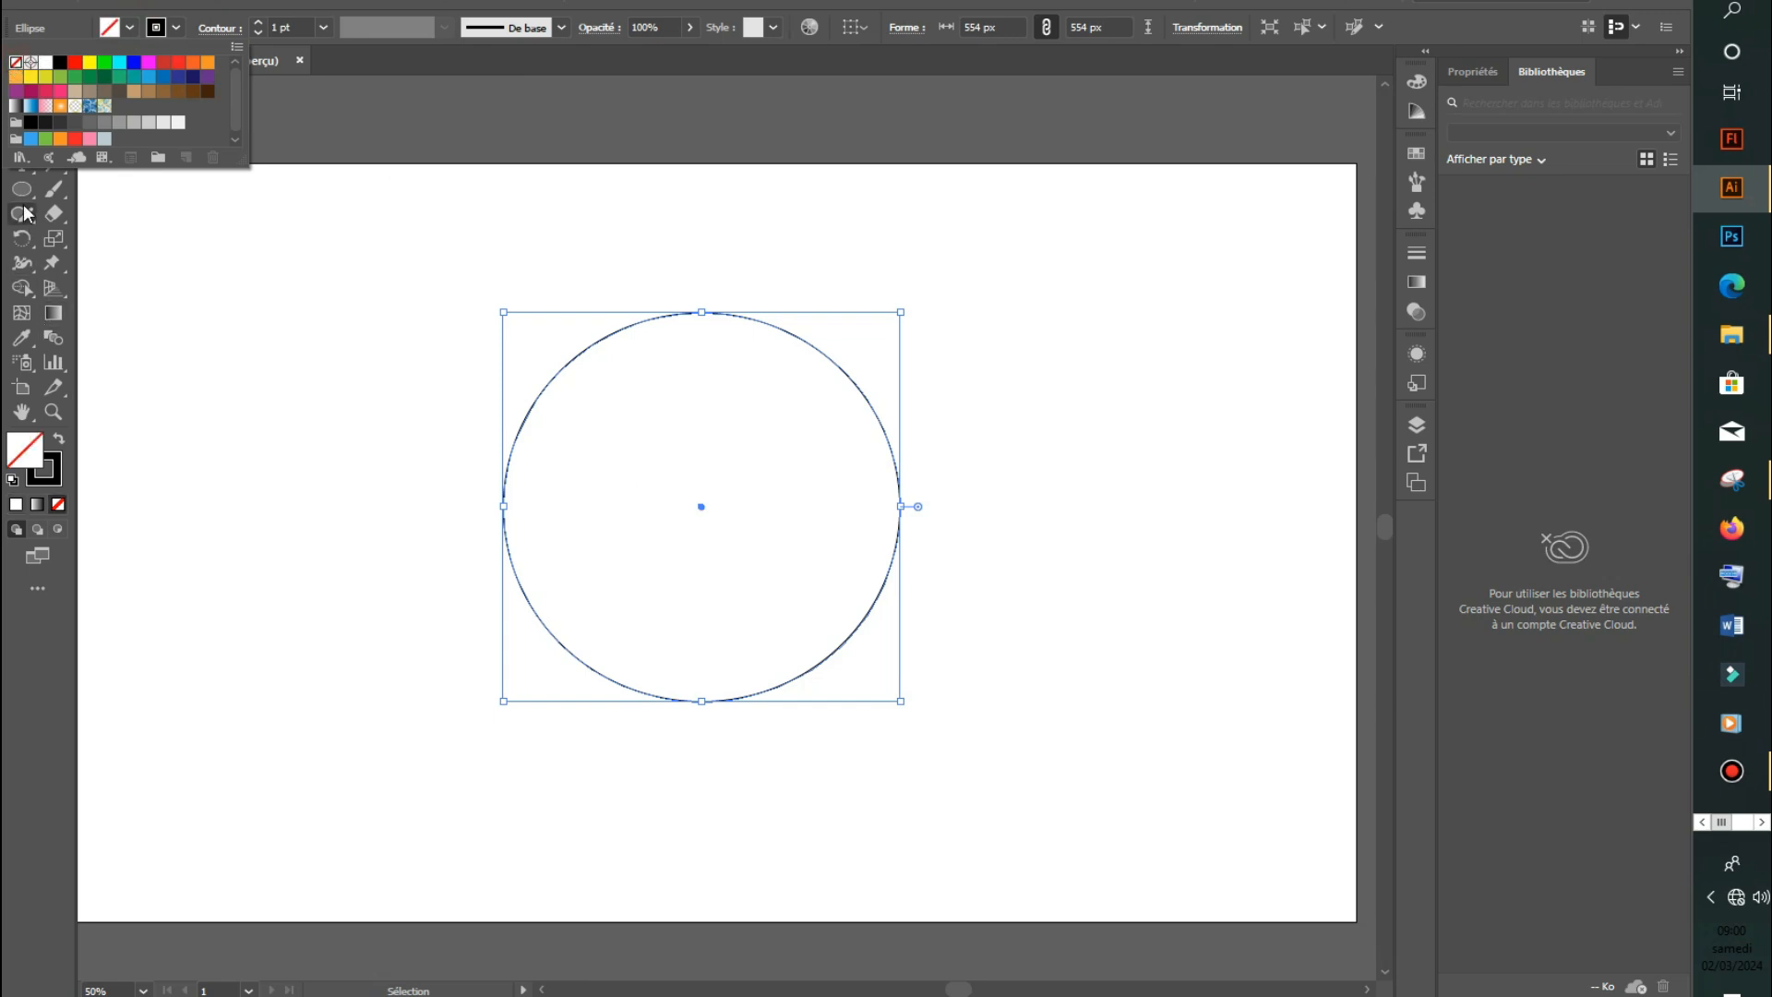
pyautogui.click(16, 89)
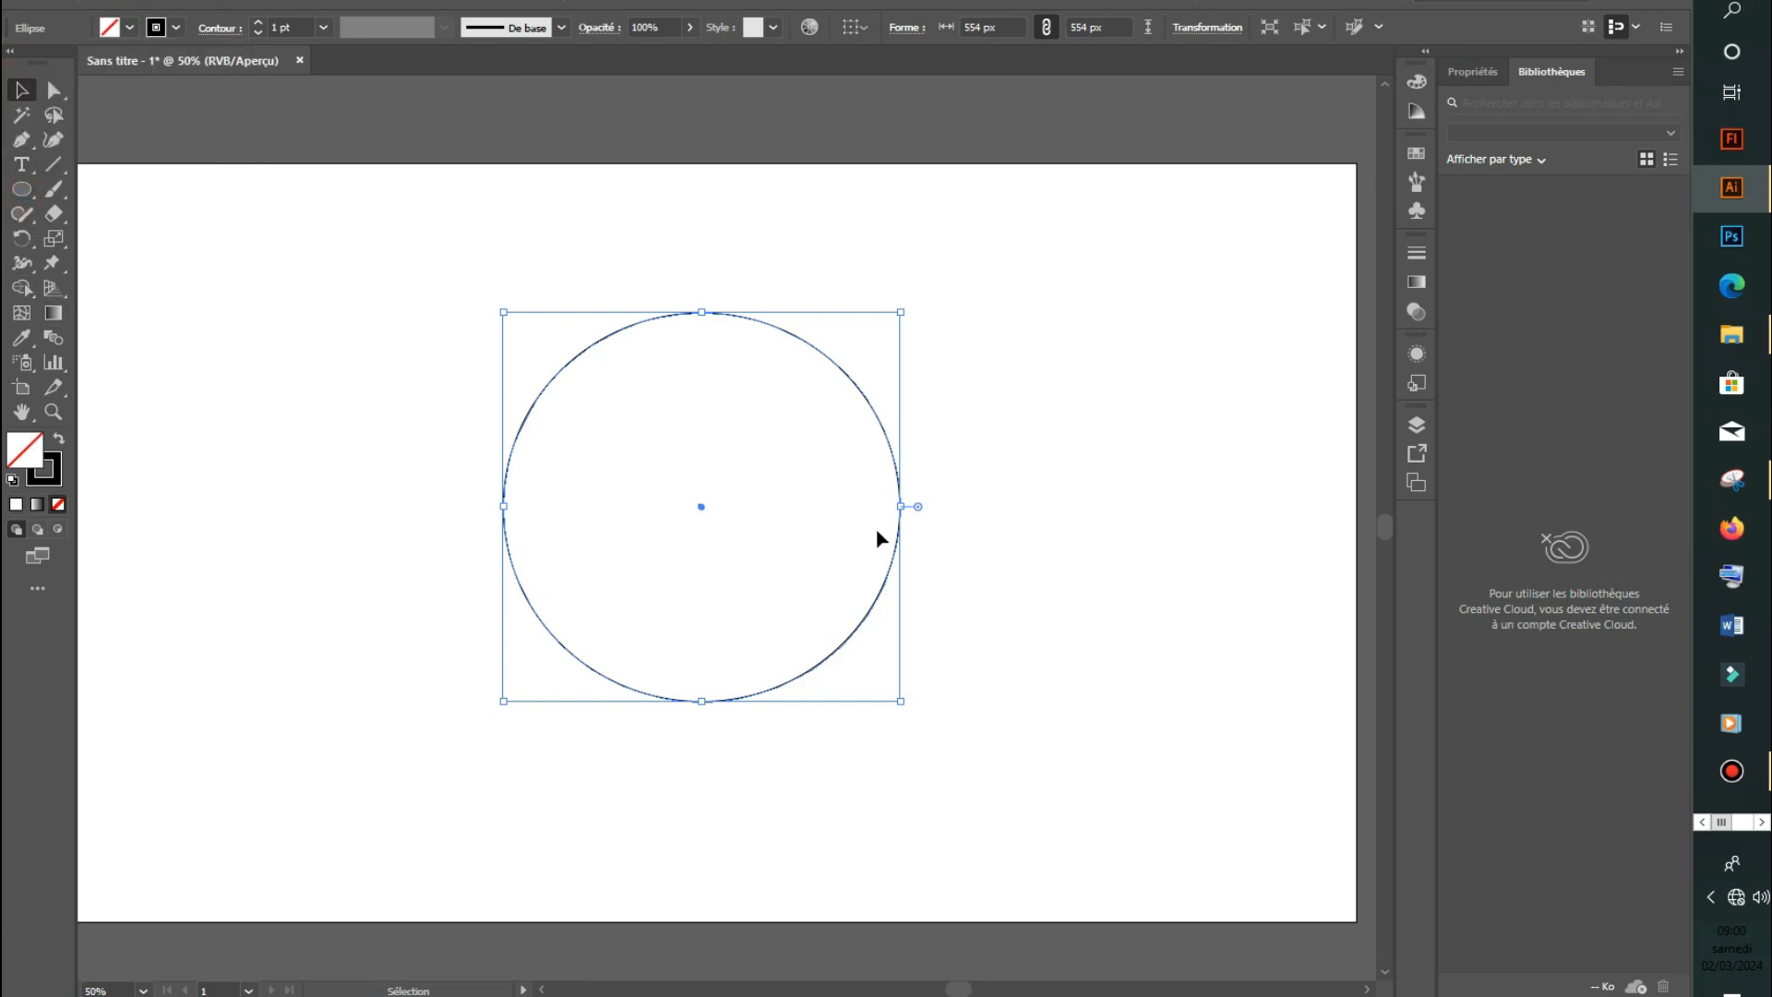
pyautogui.moveTo(884, 590); pyautogui.dragTo(1241, 551)
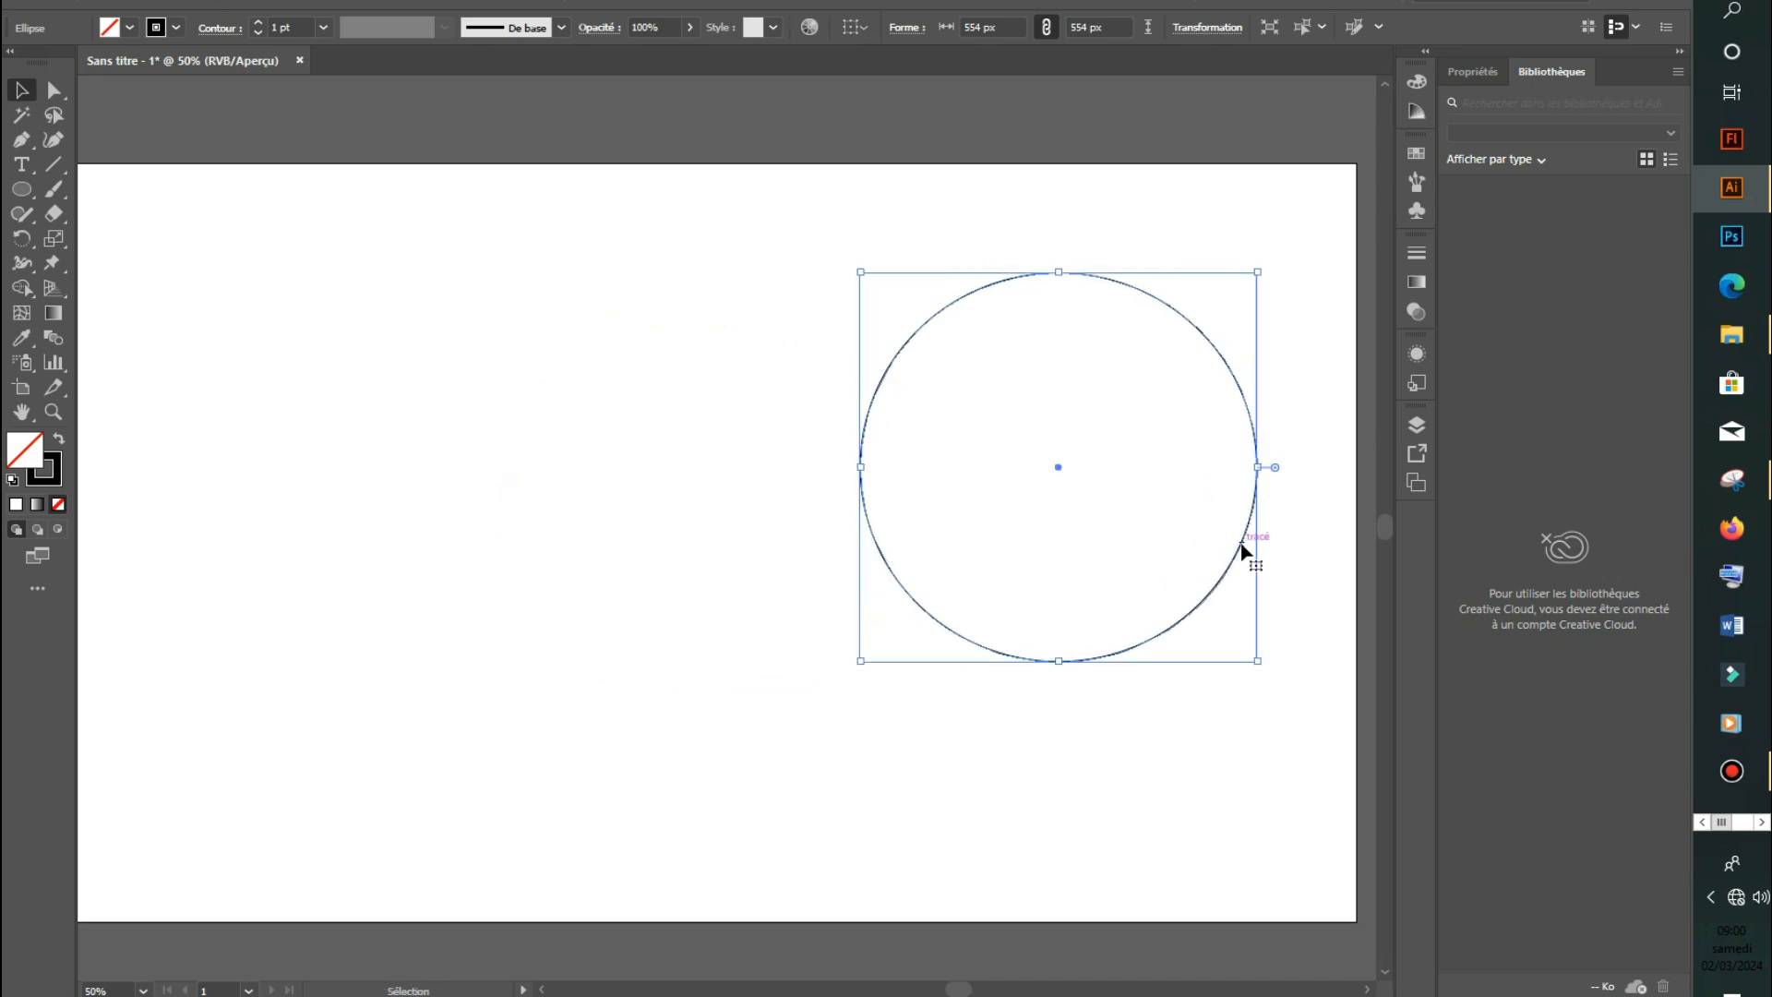
pyautogui.moveTo(1241, 551); pyautogui.dragTo(594, 550)
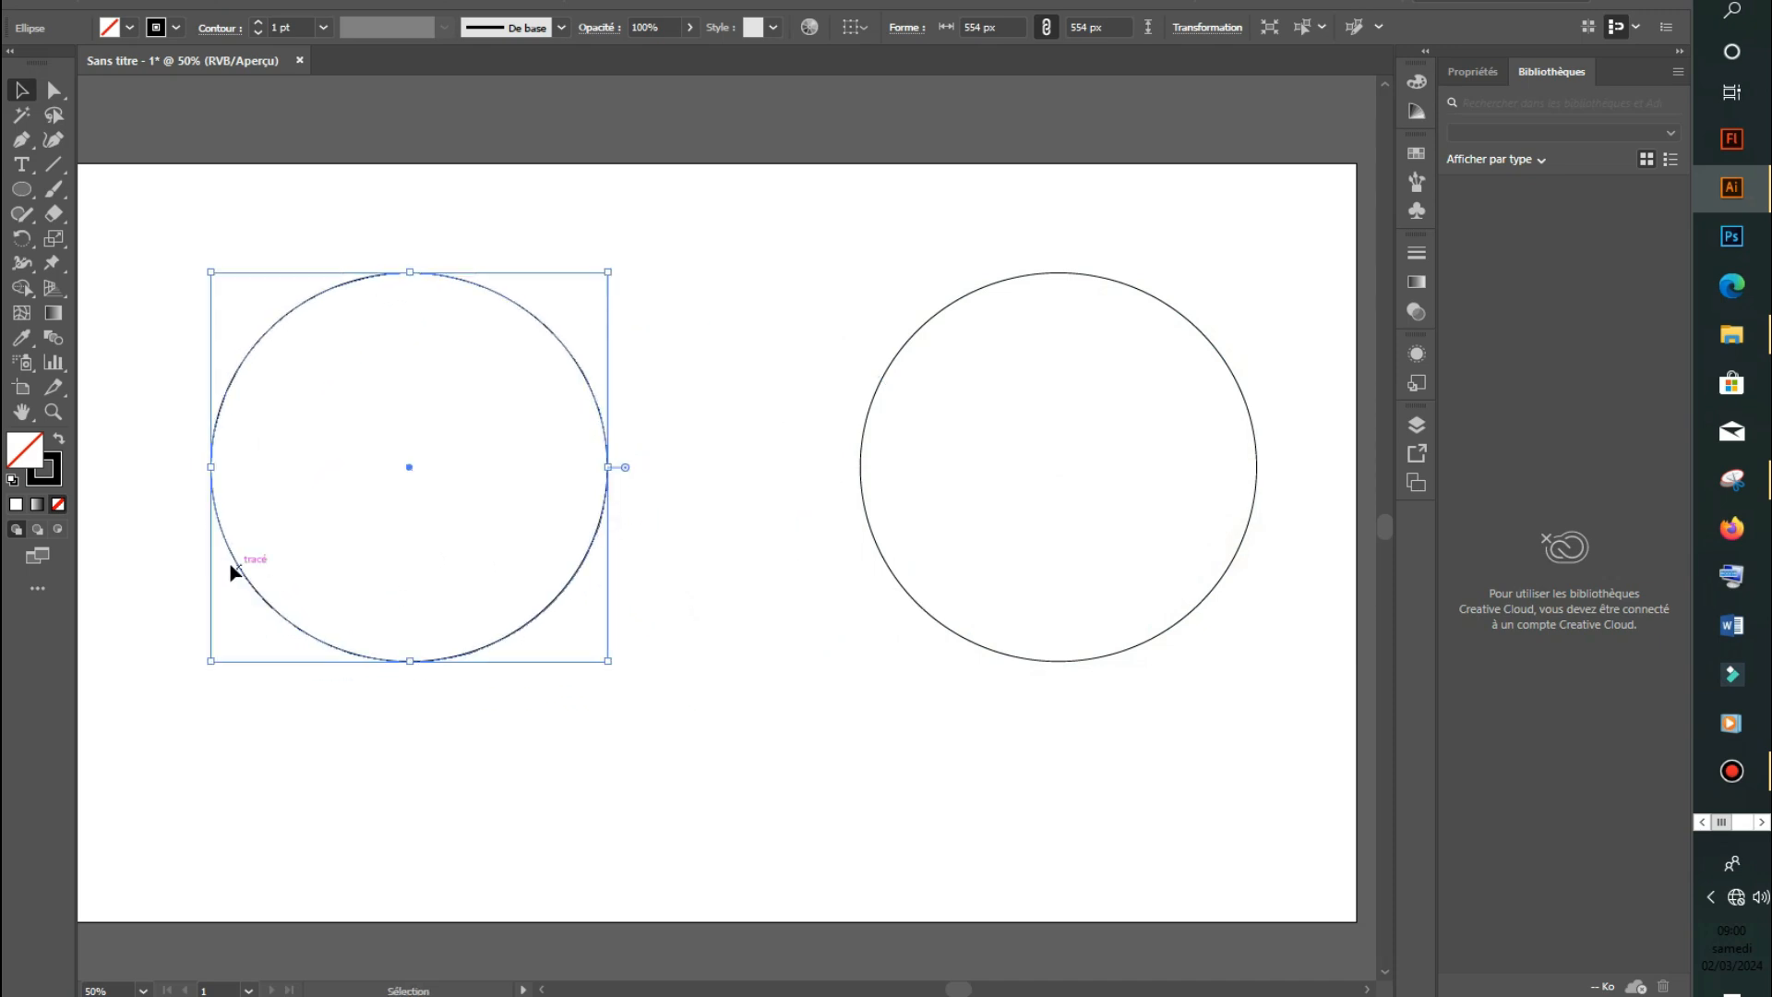
# Draw a vertical line from the centre of the left circle up to its top edge.
pyautogui.click(53, 169)
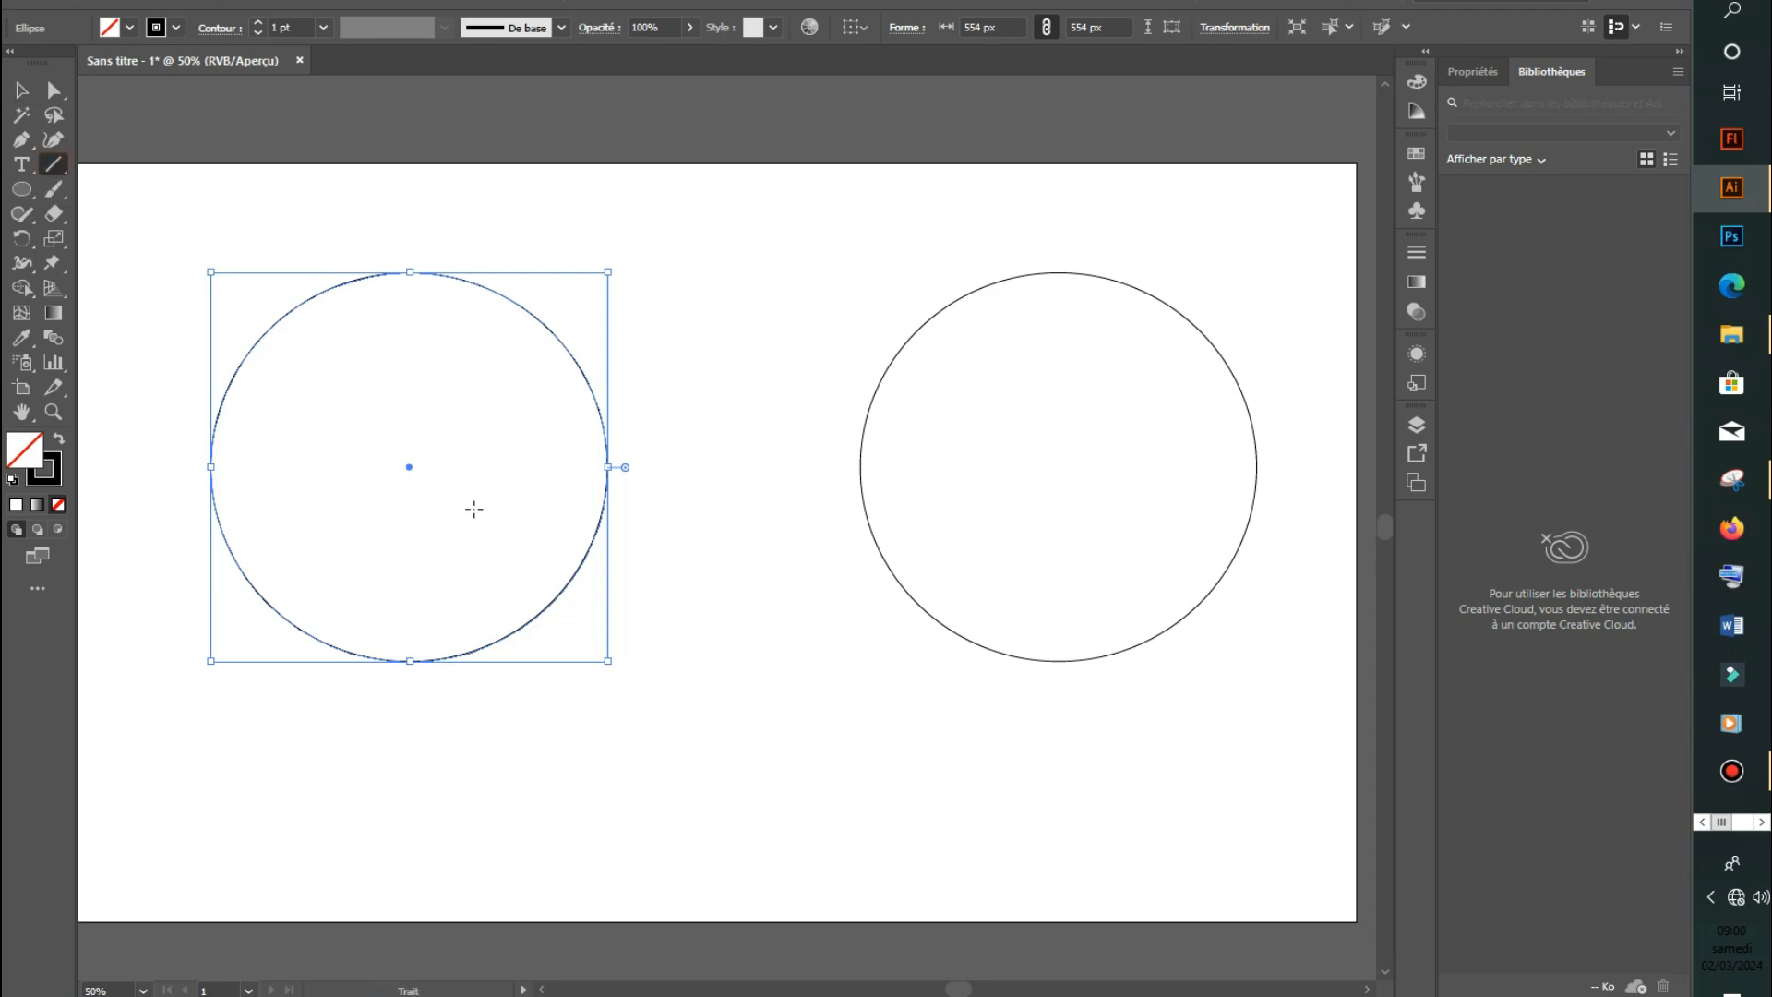
pyautogui.click(410, 461)
pyautogui.moveTo(410, 462); pyautogui.dragTo(409, 272)
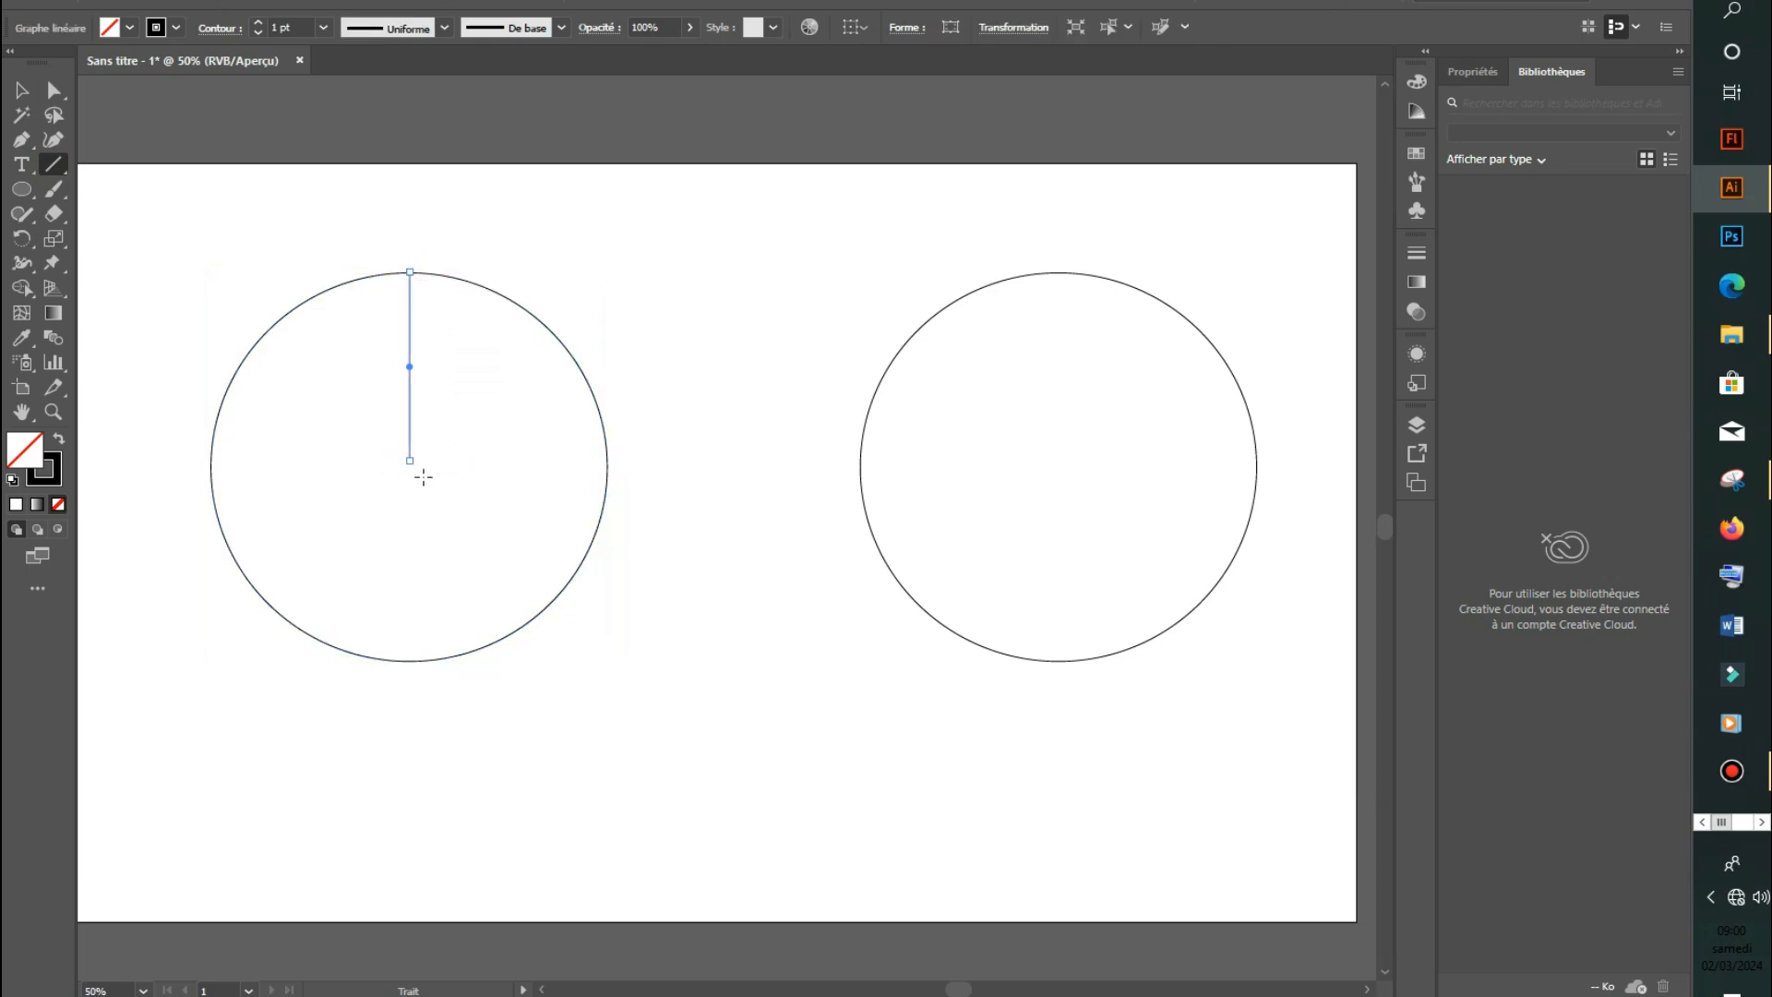
pyautogui.click(22, 89)
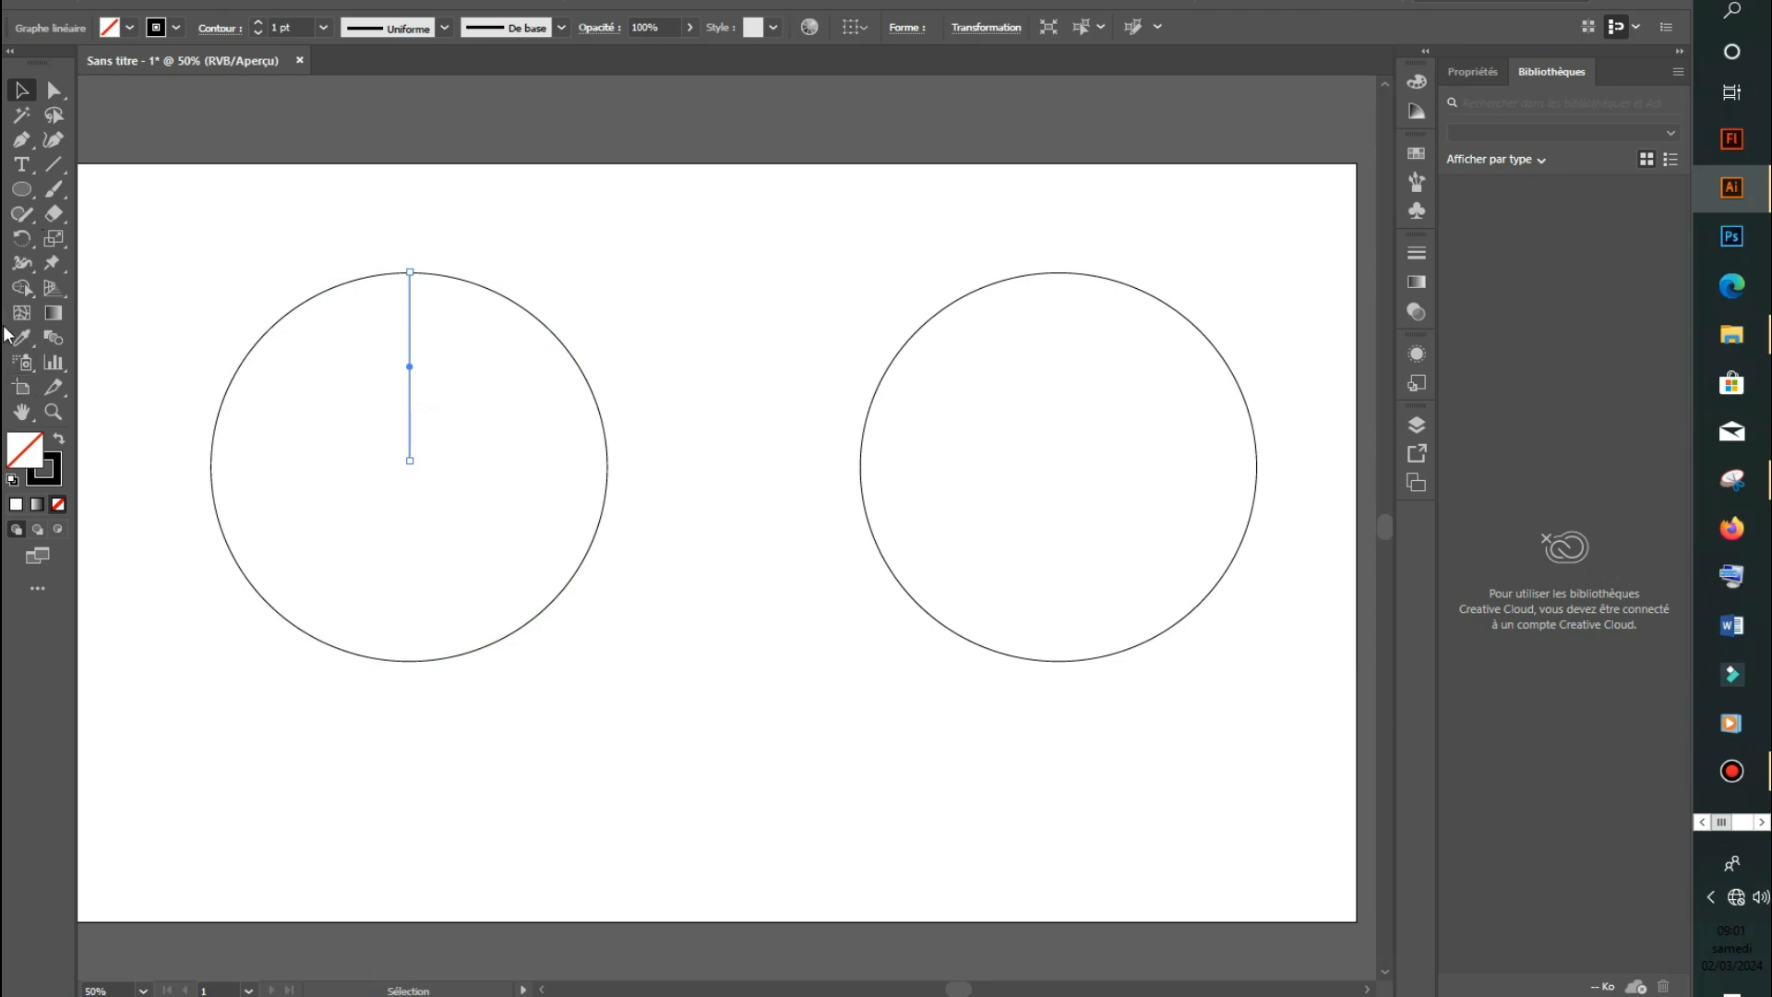
# Create a copy of the radius line rotated clockwise about the left circle's centre, ending on its upper-right edge.
pyautogui.click(22, 237)
pyautogui.click(408, 465)
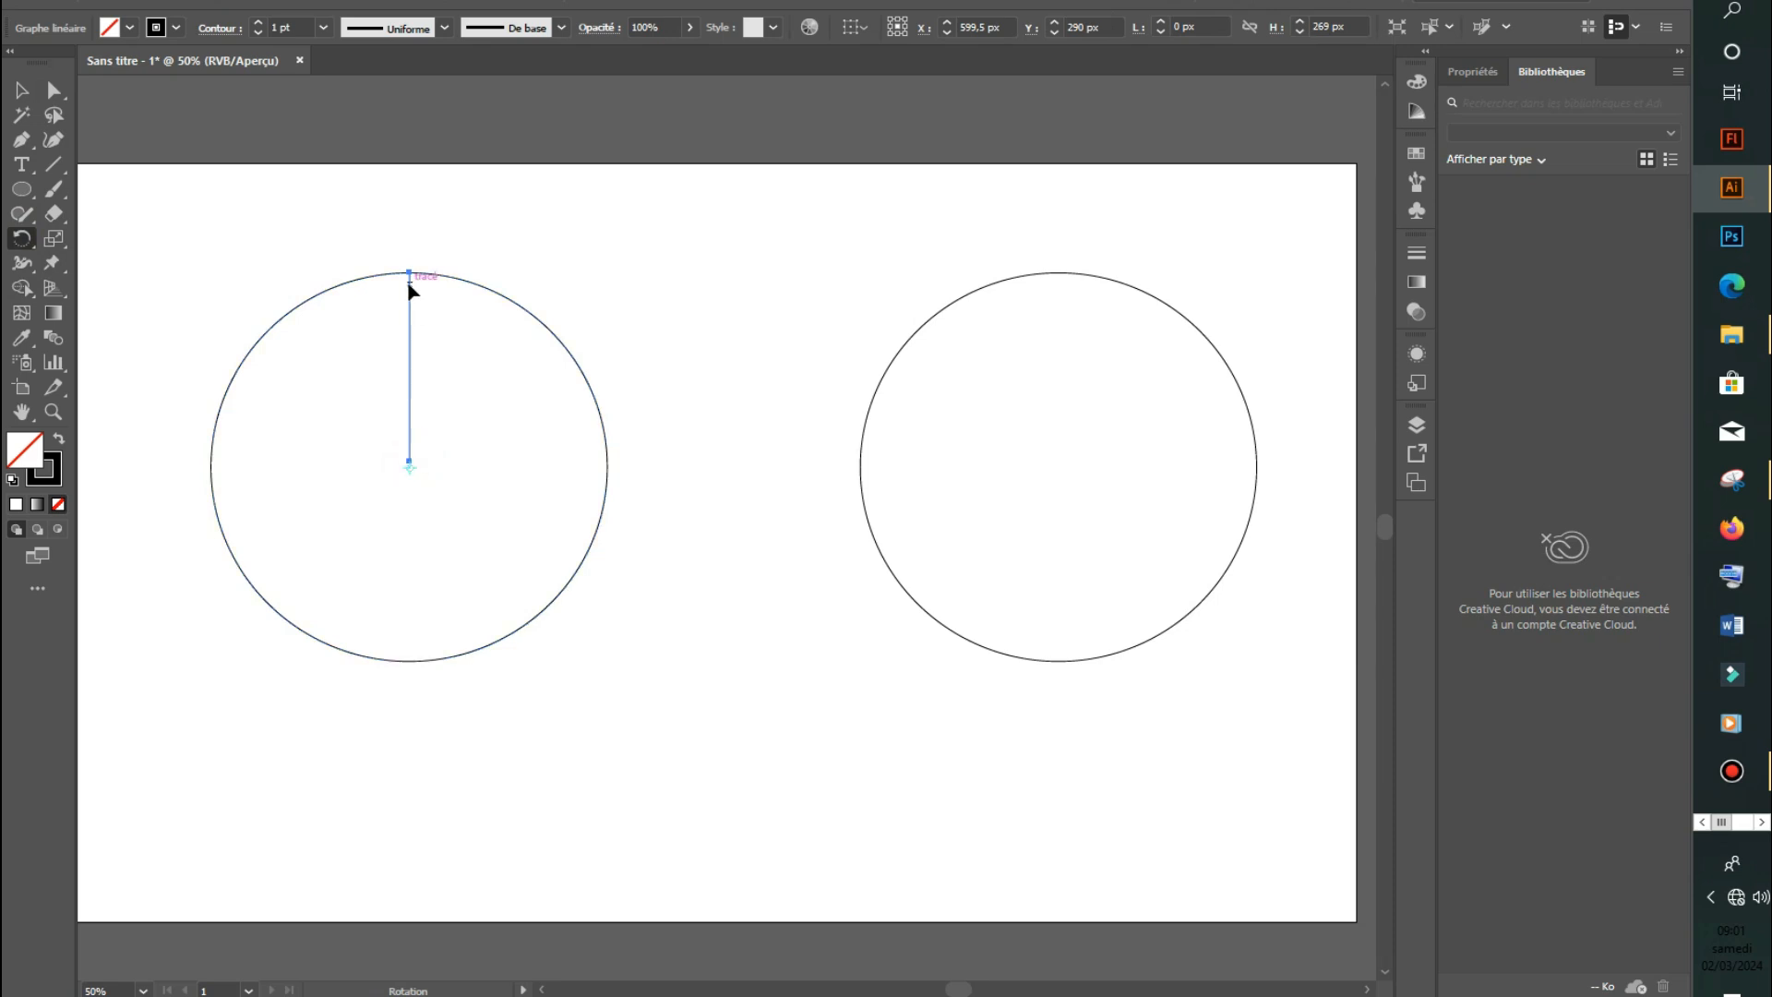
pyautogui.moveTo(408, 289); pyautogui.dragTo(505, 375)
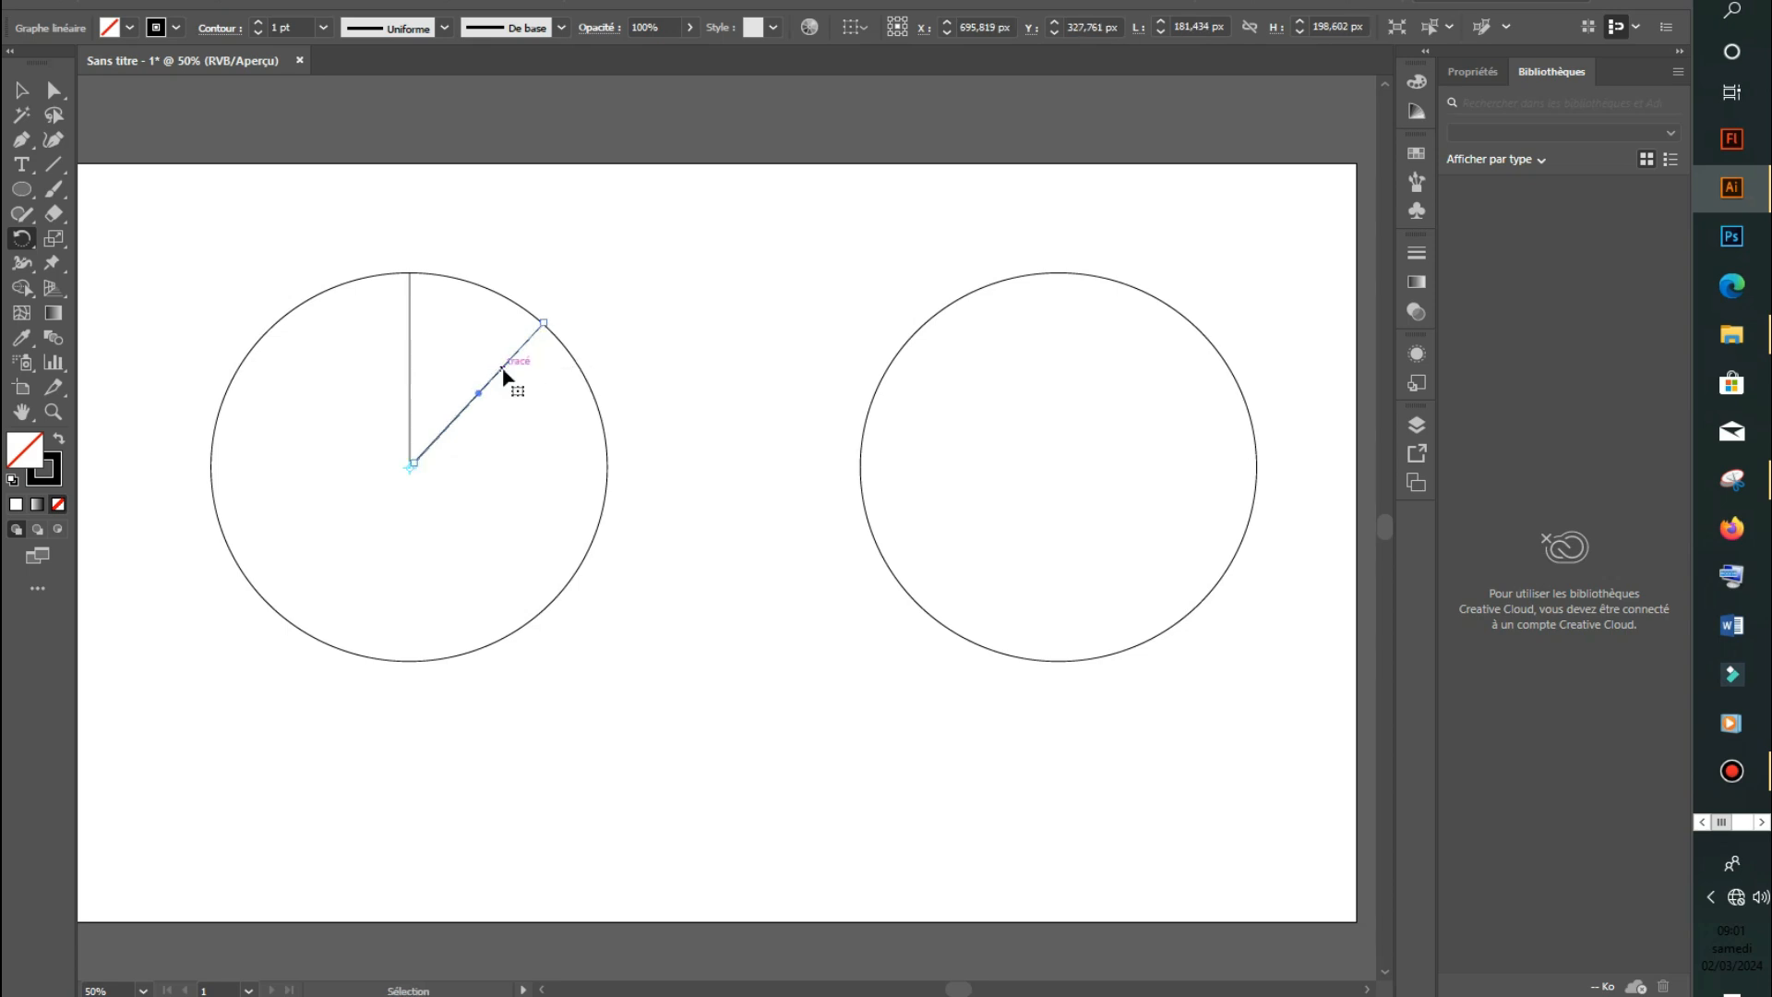
# Repeat the rotated copy all the way around the left circle and delete the last surplus line beside the vertical one.
pyautogui.hotkey('ctrl', 'd')
pyautogui.hotkey('ctrl', 'd')
pyautogui.hotkey('ctrl', 'd')
pyautogui.hotkey('ctrl', 'd')
pyautogui.hotkey('ctrl', 'd')
pyautogui.hotkey('ctrl', 'd')
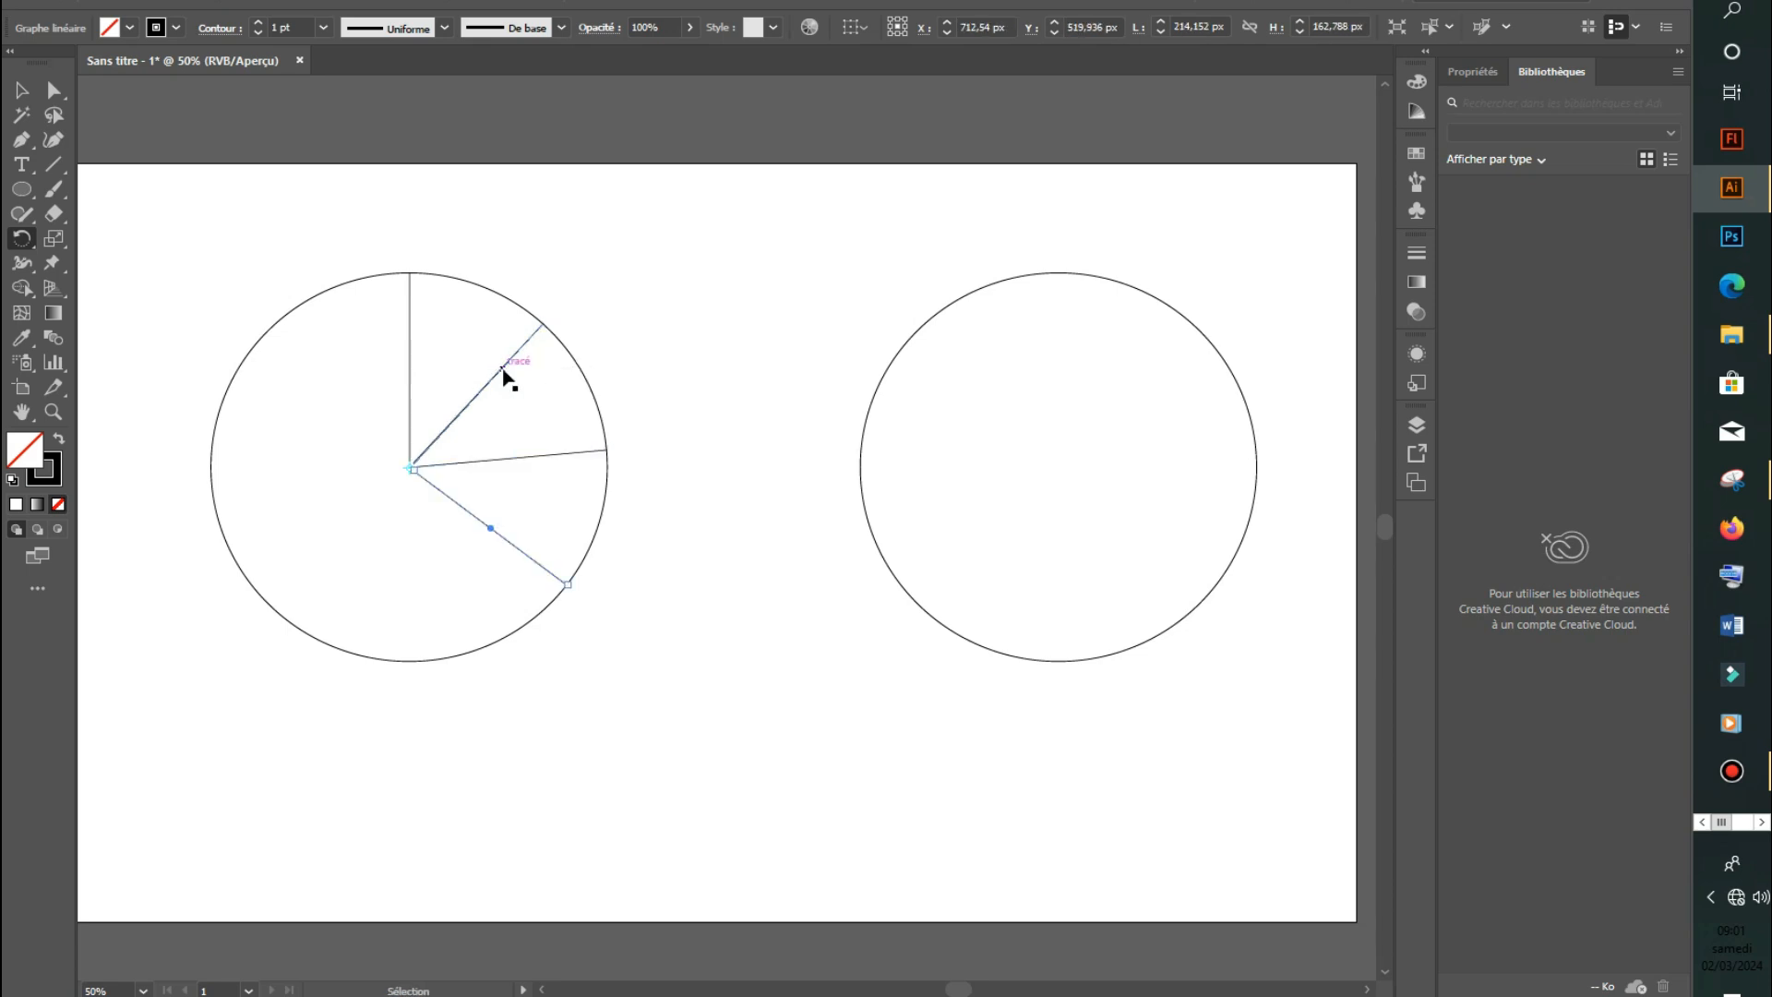
pyautogui.hotkey('ctrl', 'd')
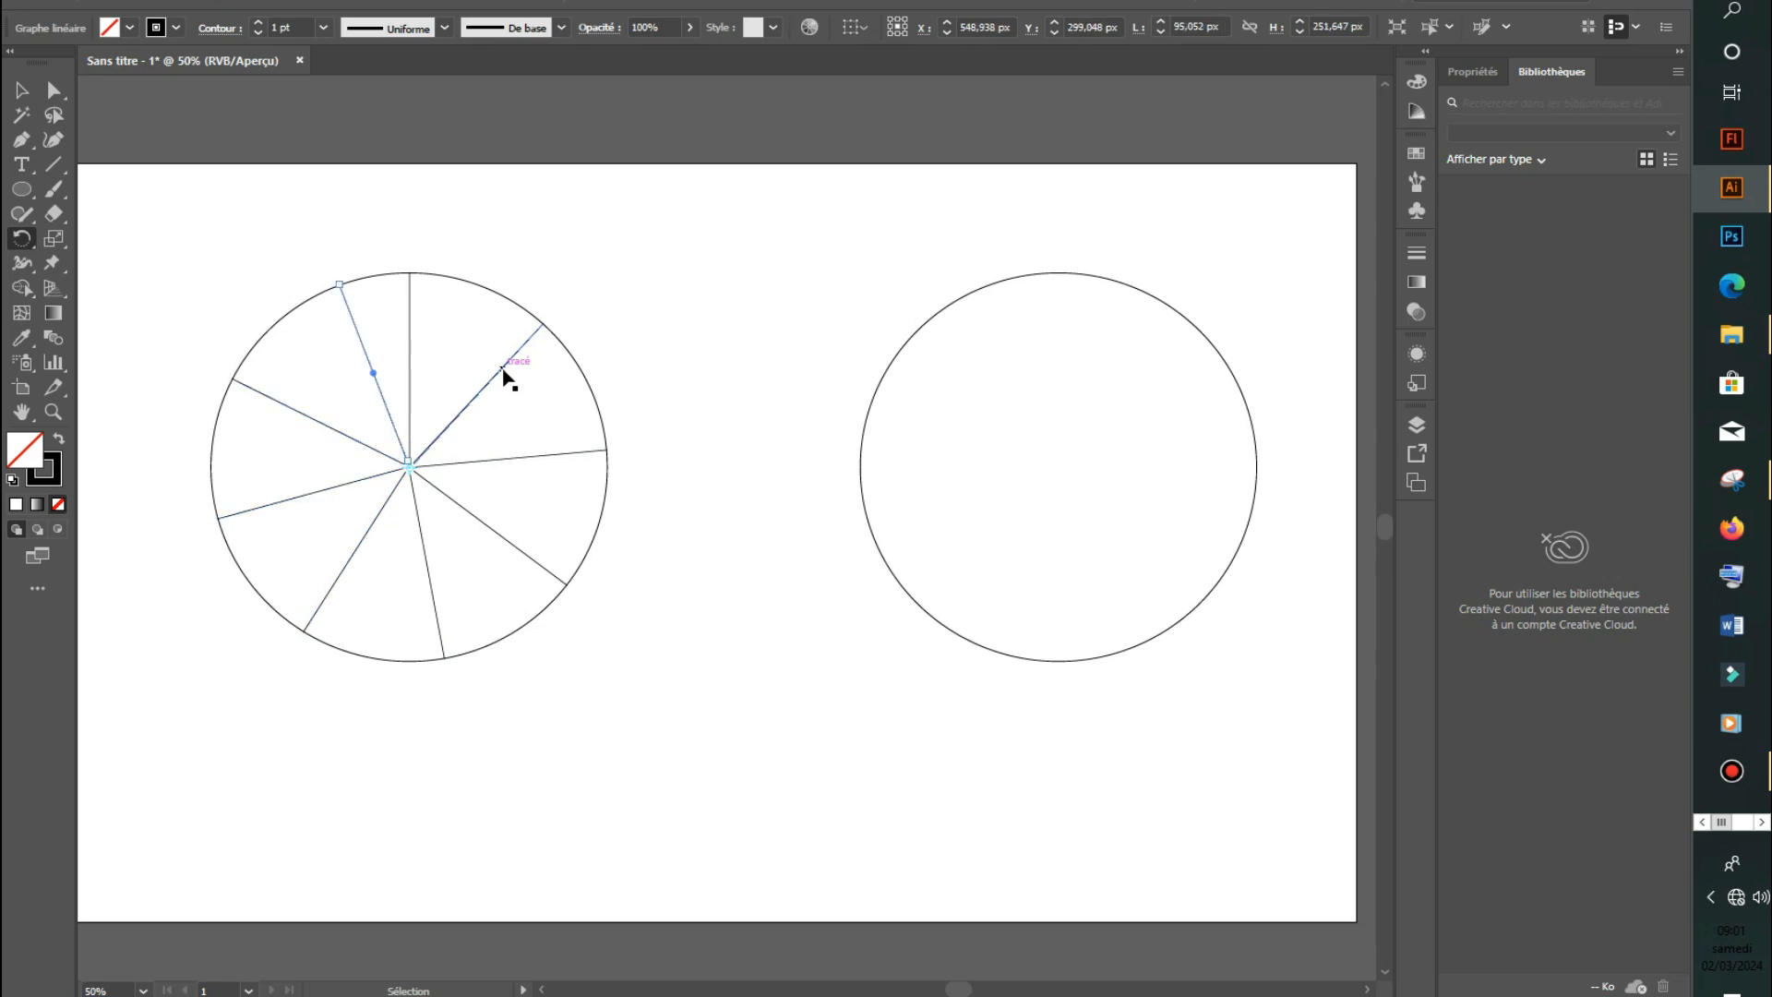
pyautogui.press('Delete')
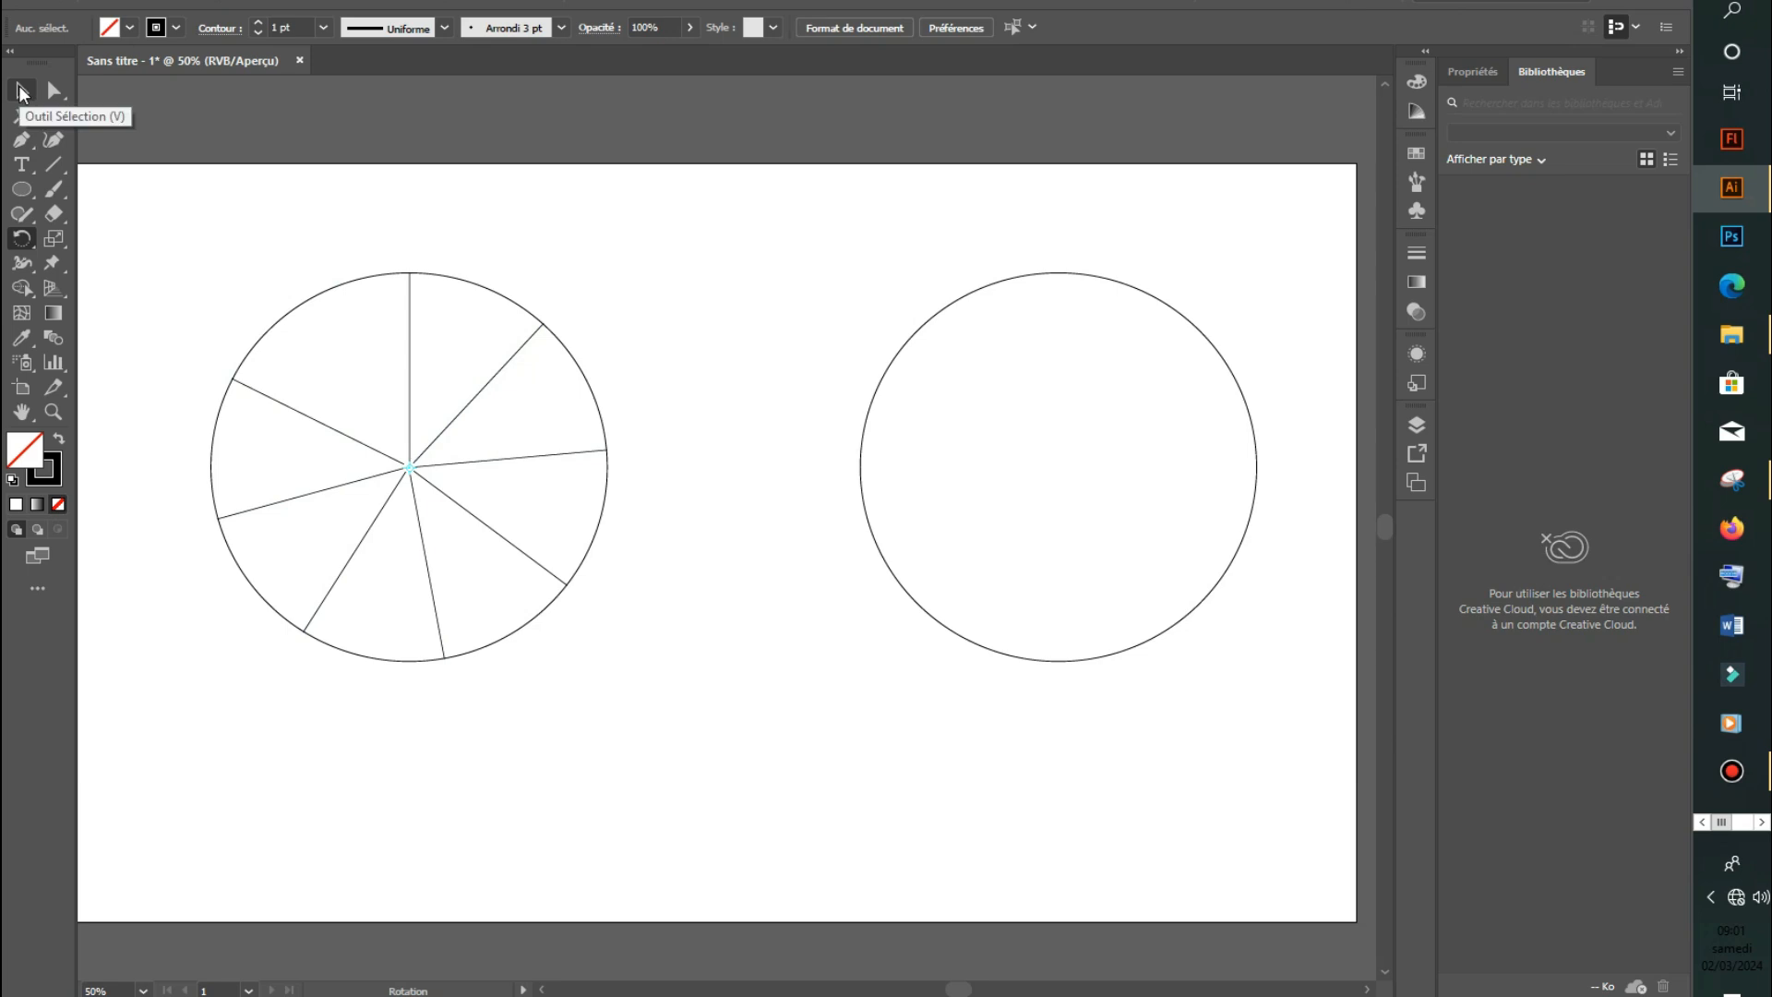
pyautogui.click(21, 91)
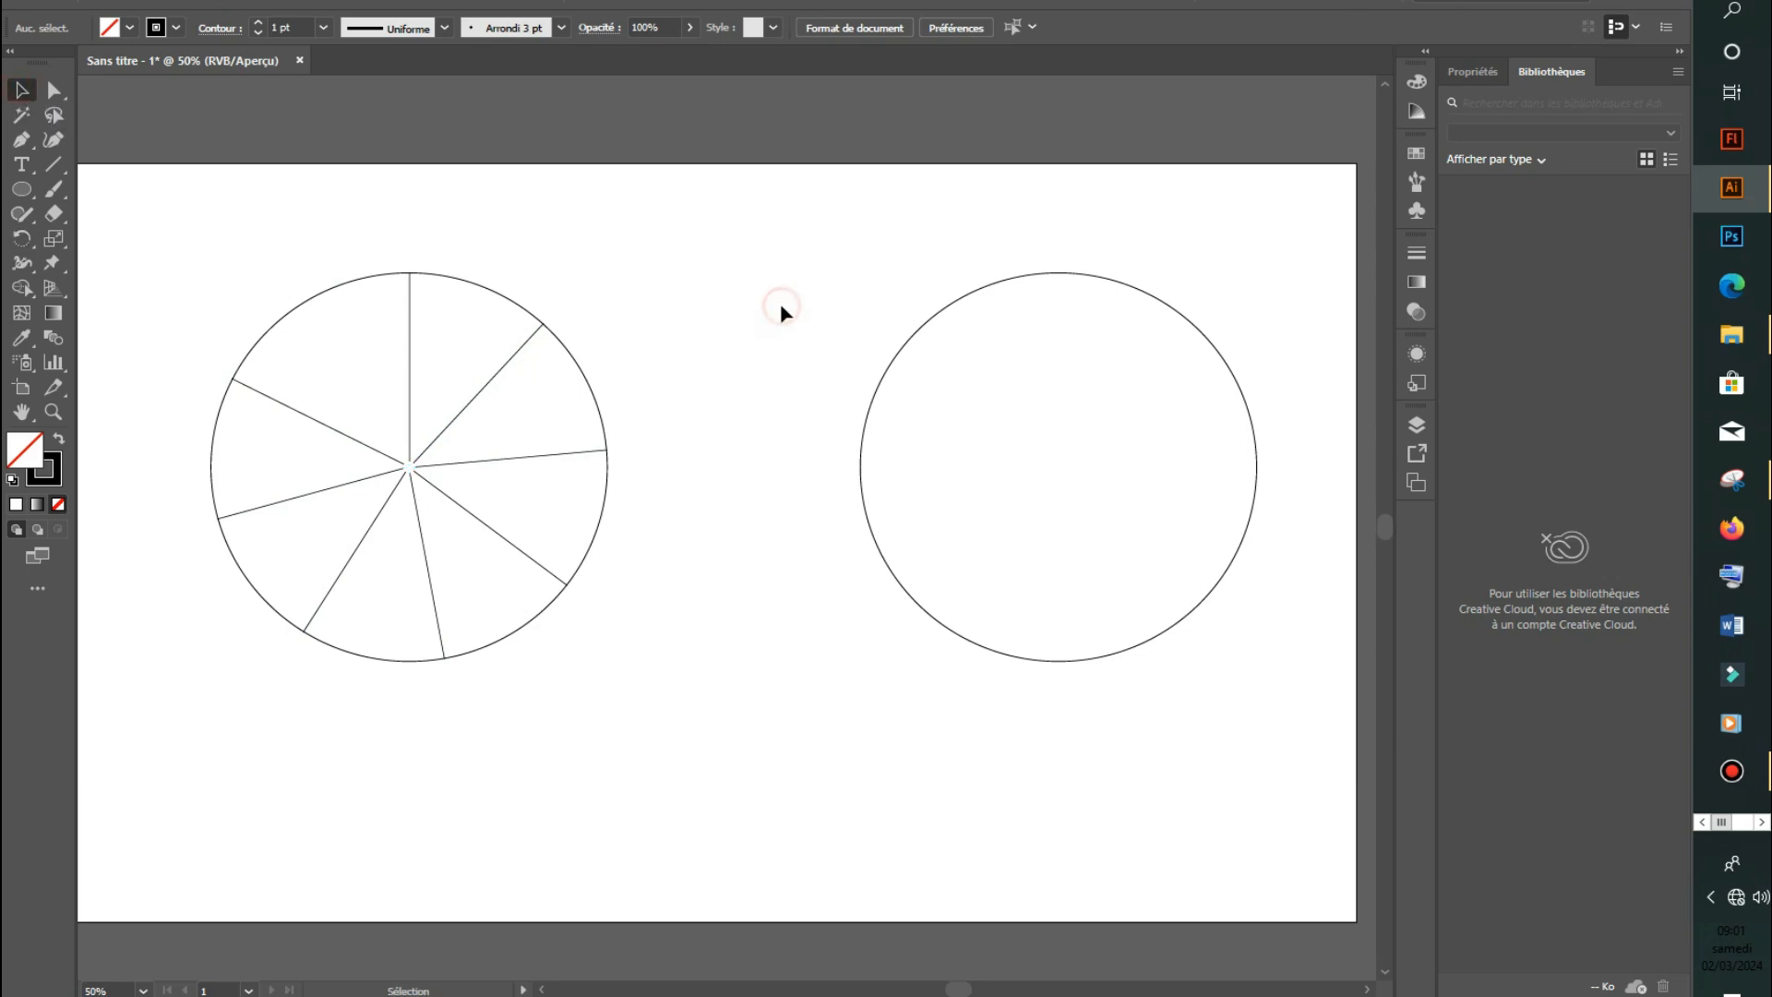
# Draw a circle about 50 px wide centred on the meeting point of the radius lines and fill it with white.
pyautogui.click(23, 189)
pyautogui.moveTo(409, 466); pyautogui.dragTo(426, 484)
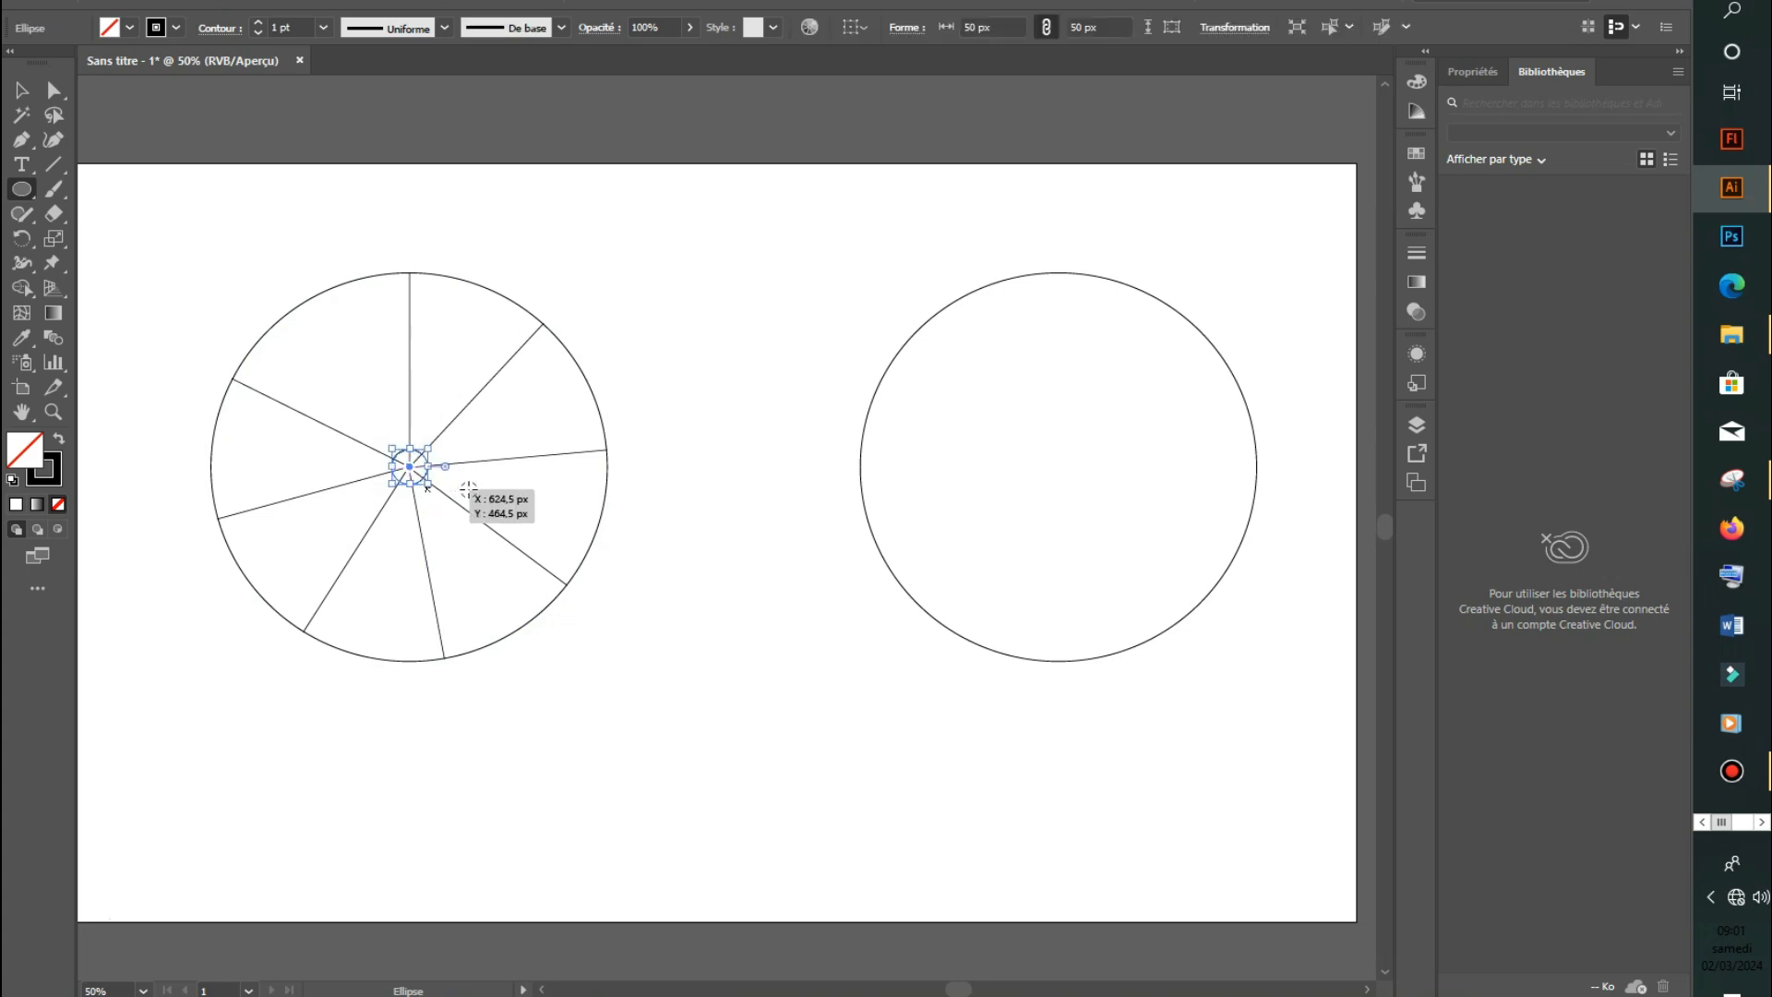
pyautogui.click(130, 28)
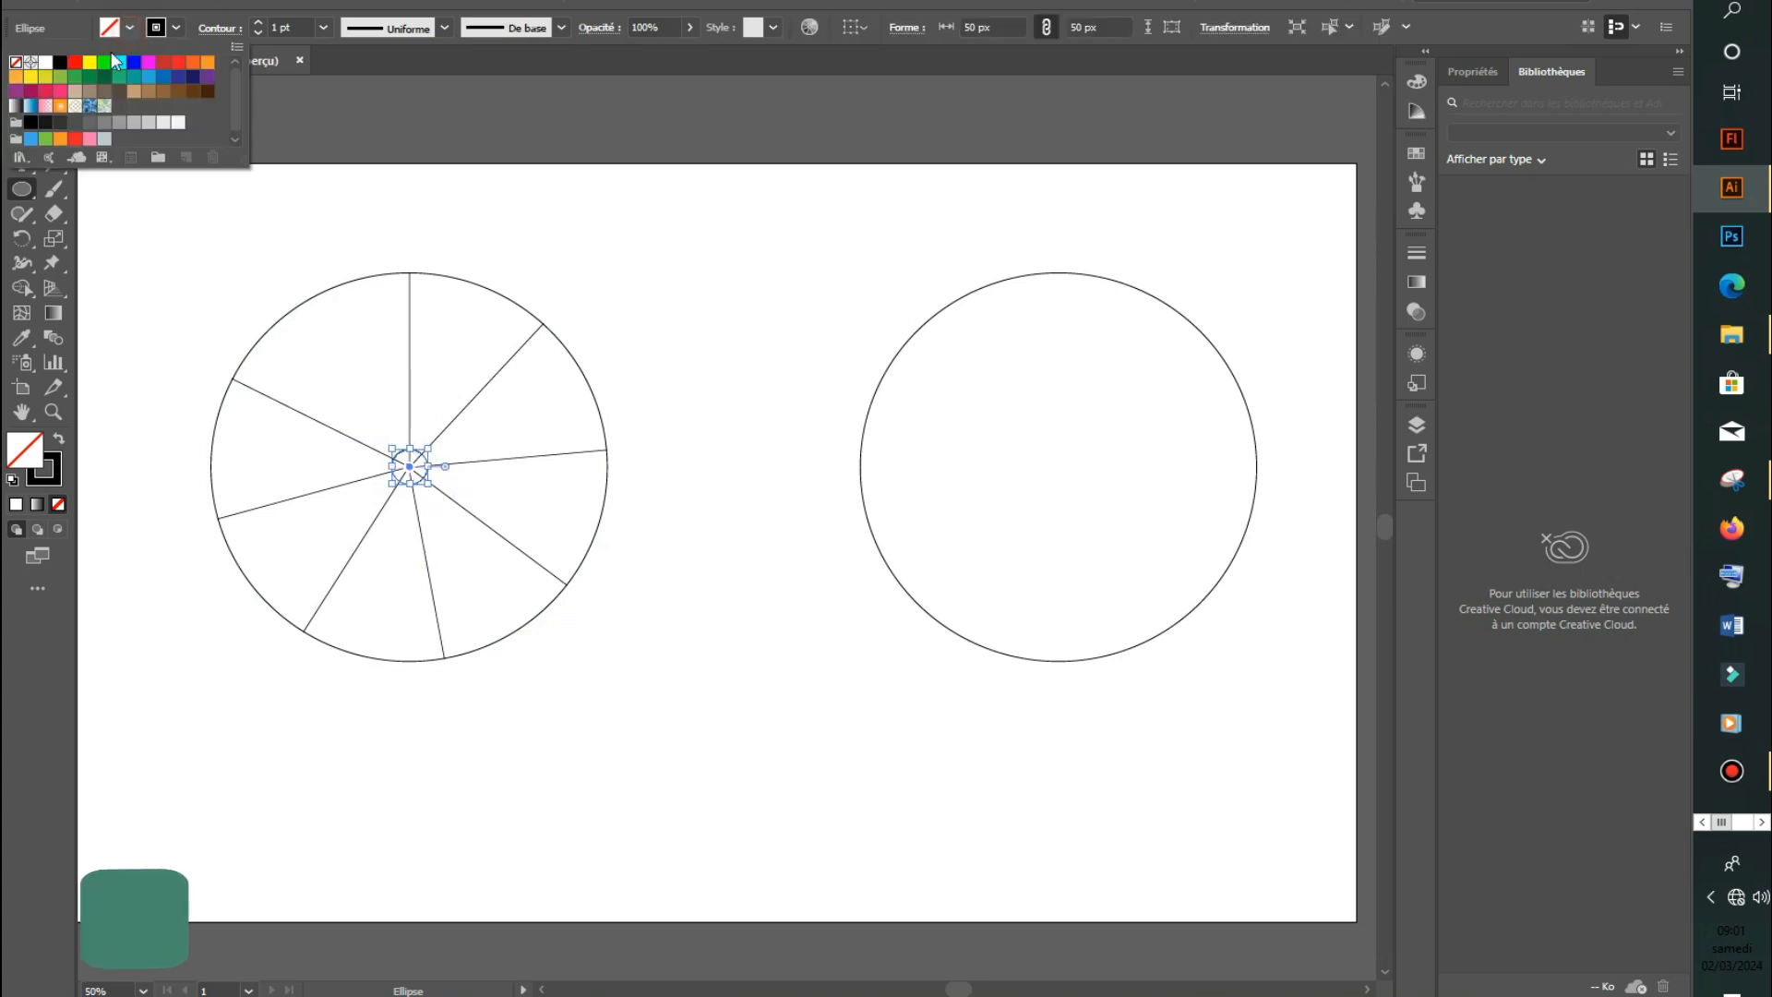
pyautogui.click(45, 62)
pyautogui.click(21, 89)
pyautogui.click(716, 311)
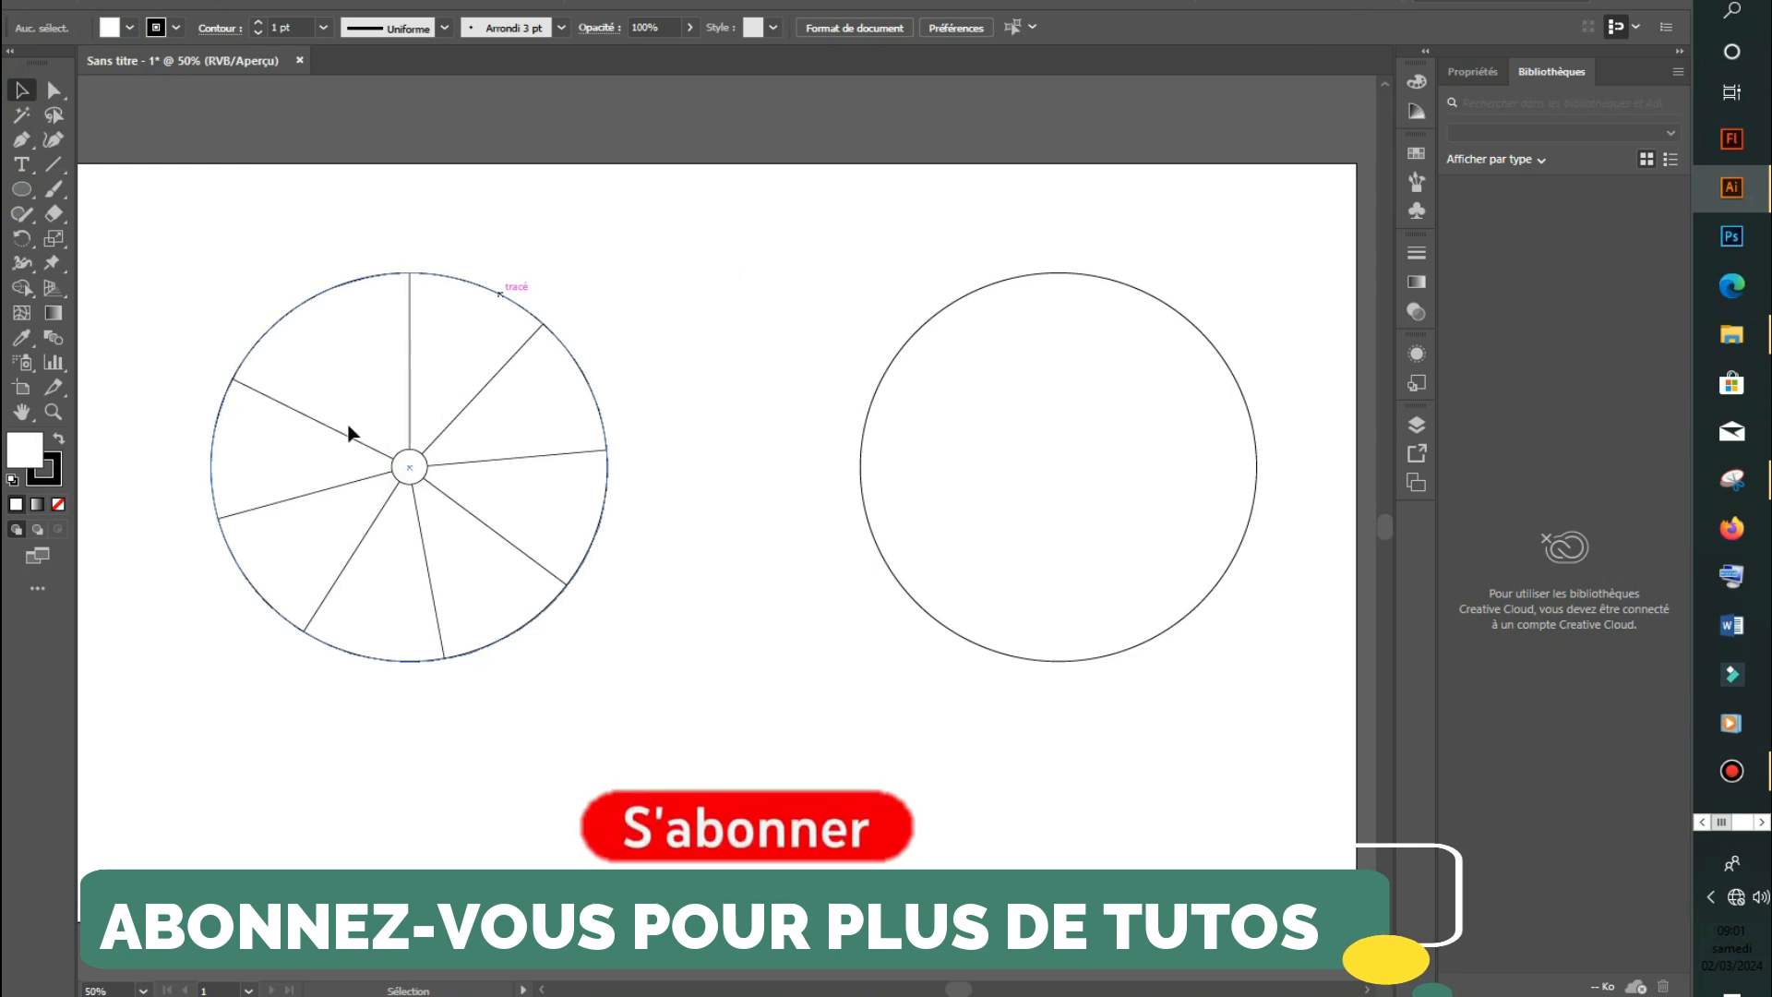
# Fill the large left circle with the preset white-to-blue linear gradient.
pyautogui.click(498, 300)
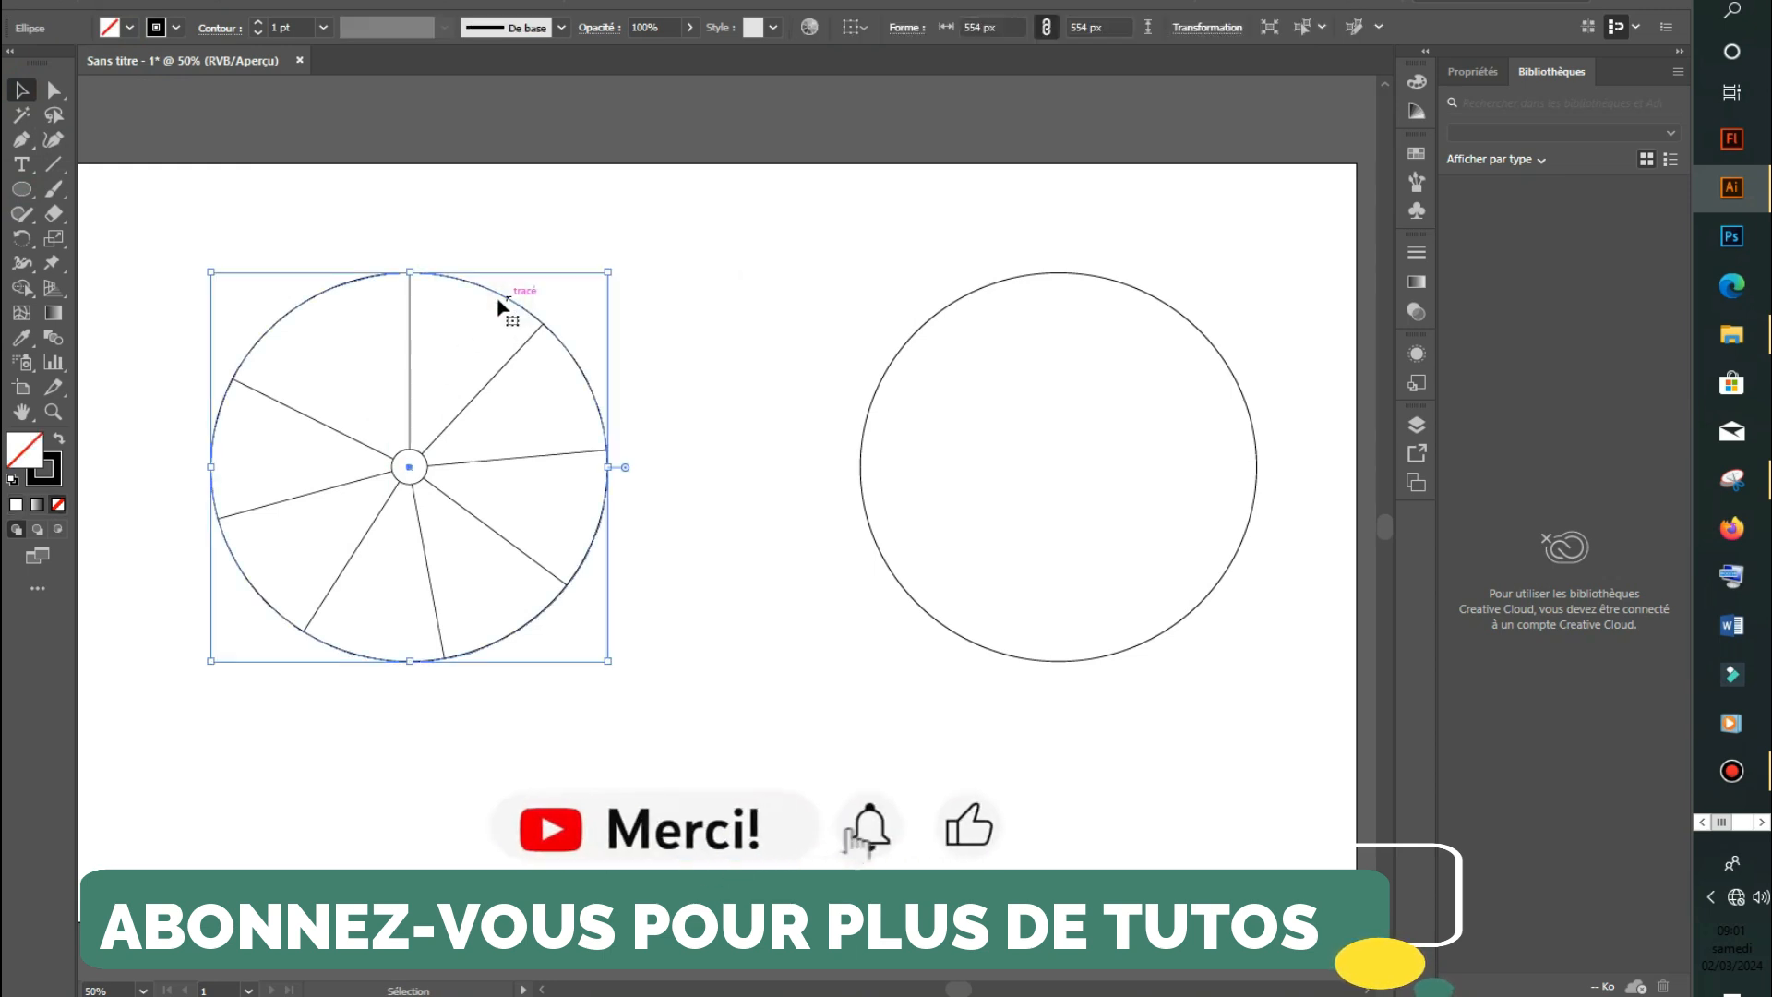
pyautogui.click(129, 28)
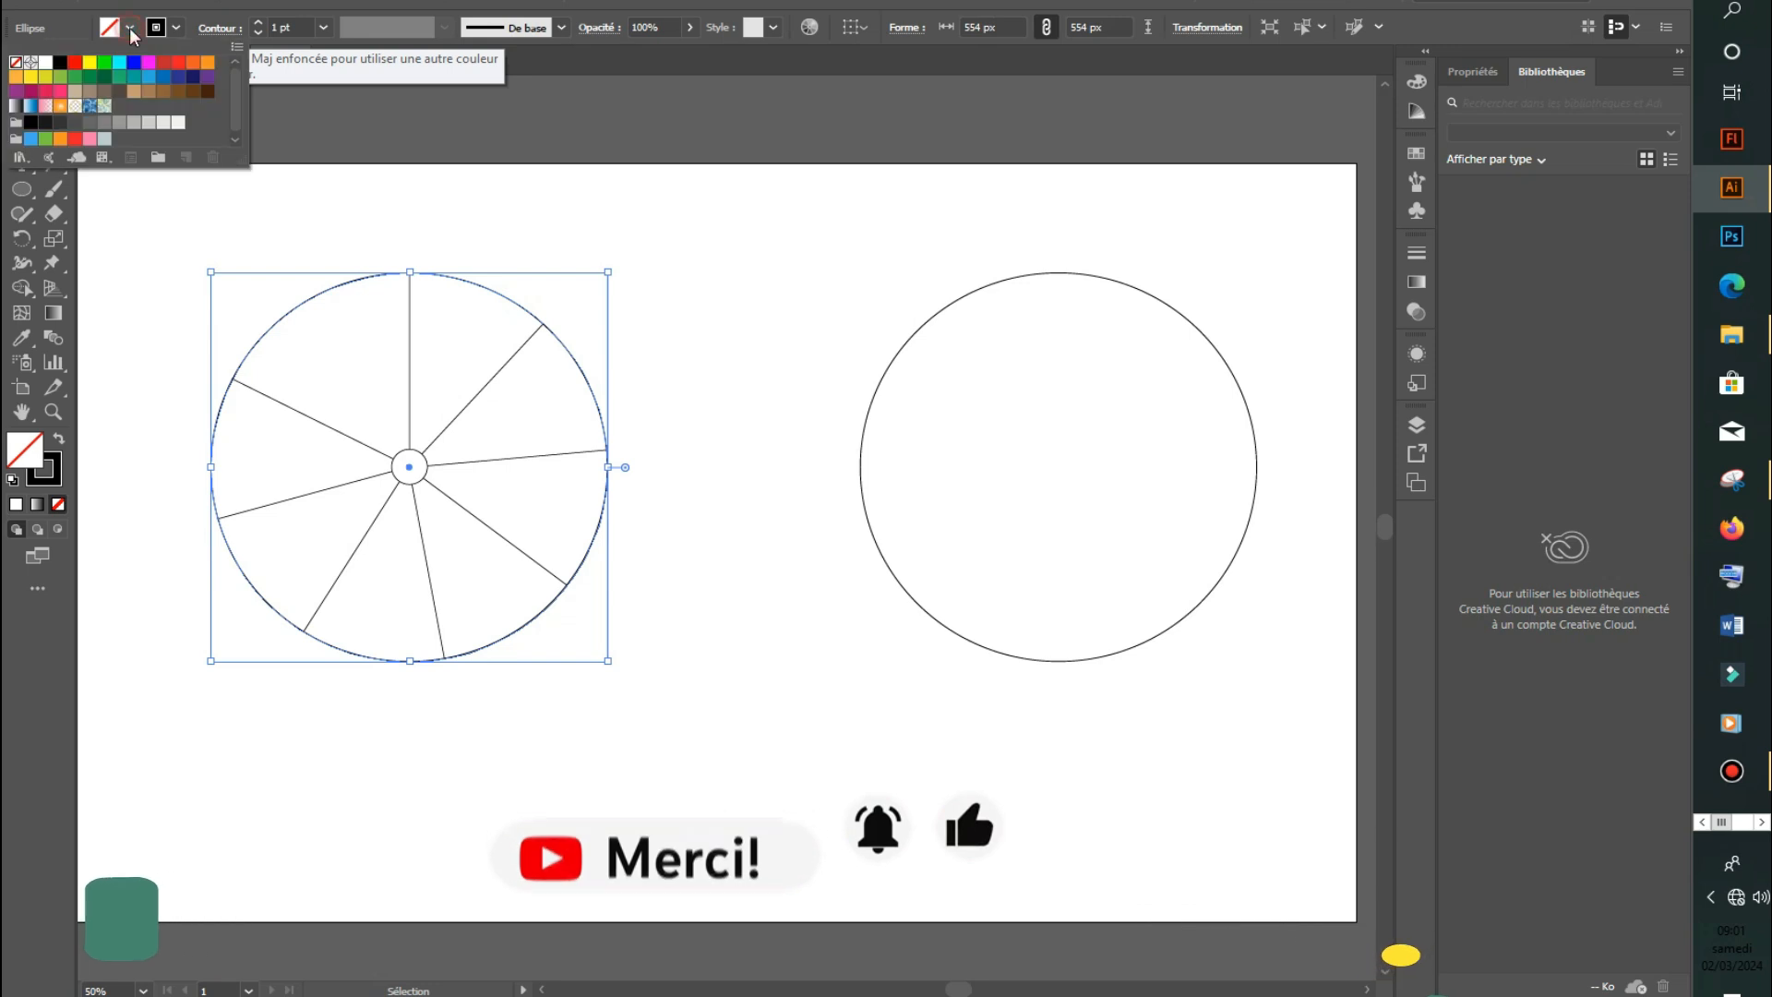
pyautogui.click(30, 108)
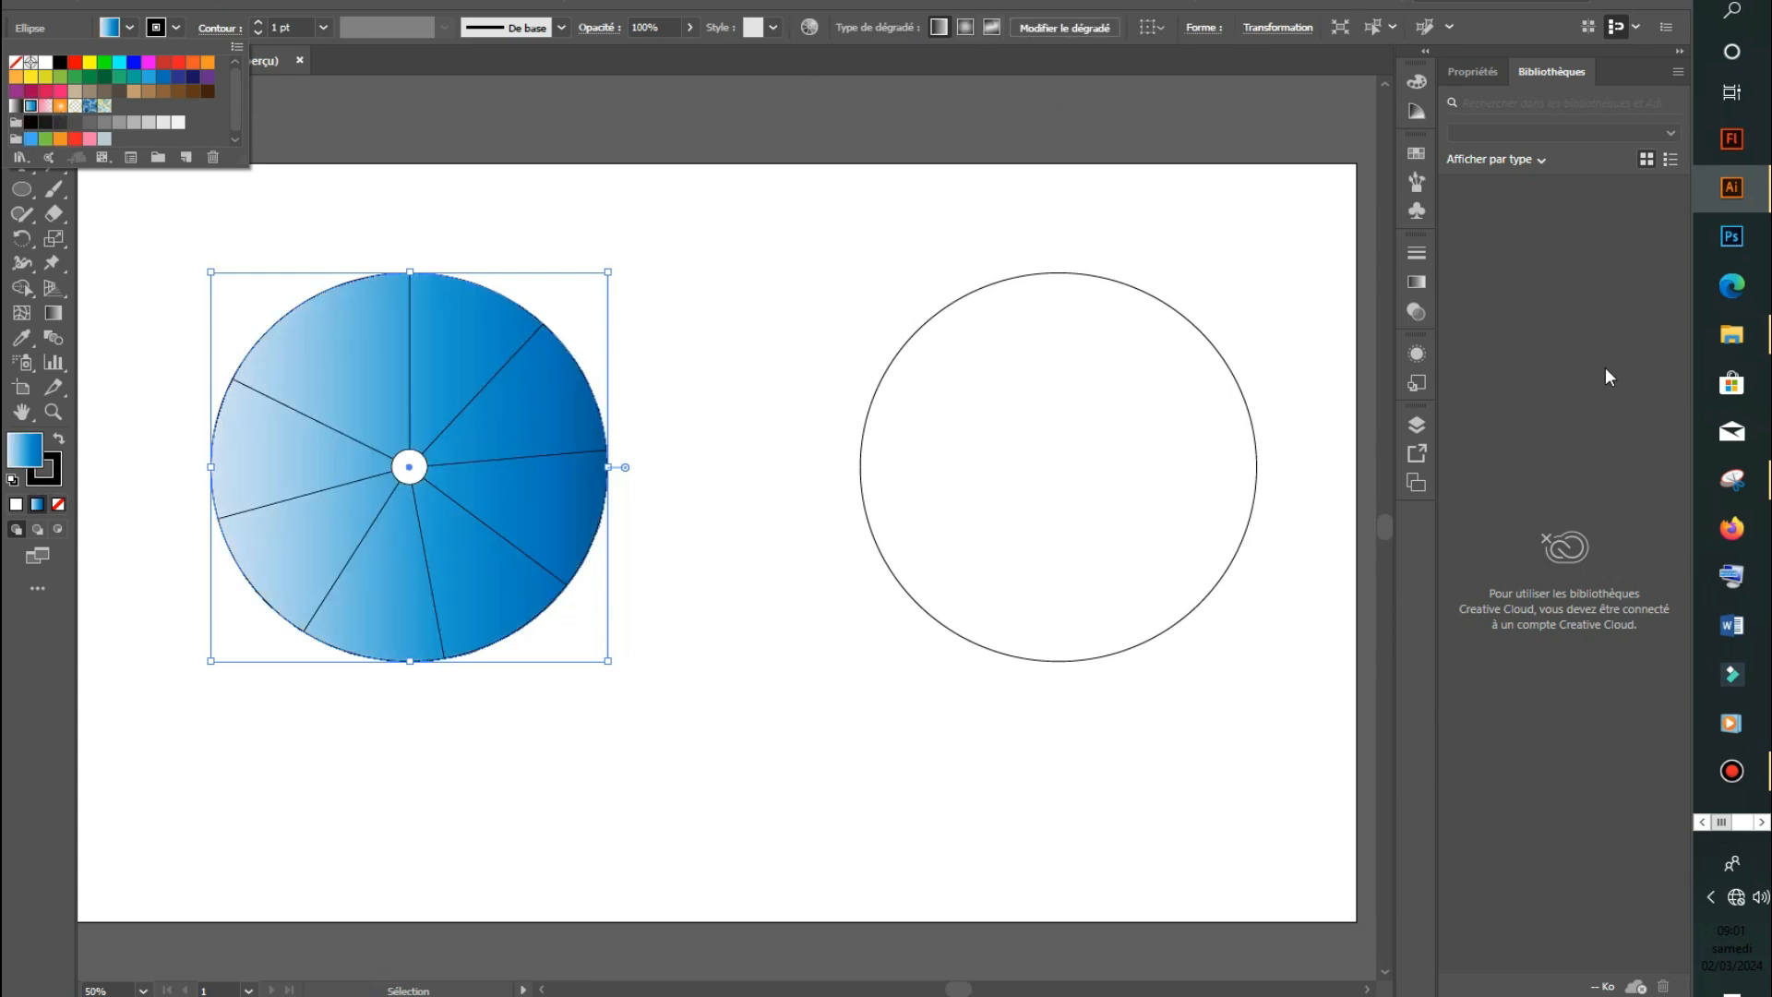
# Delete the two middle colour stops from the large circle's gradient and change the gradient type to radial.
pyautogui.click(1420, 277)
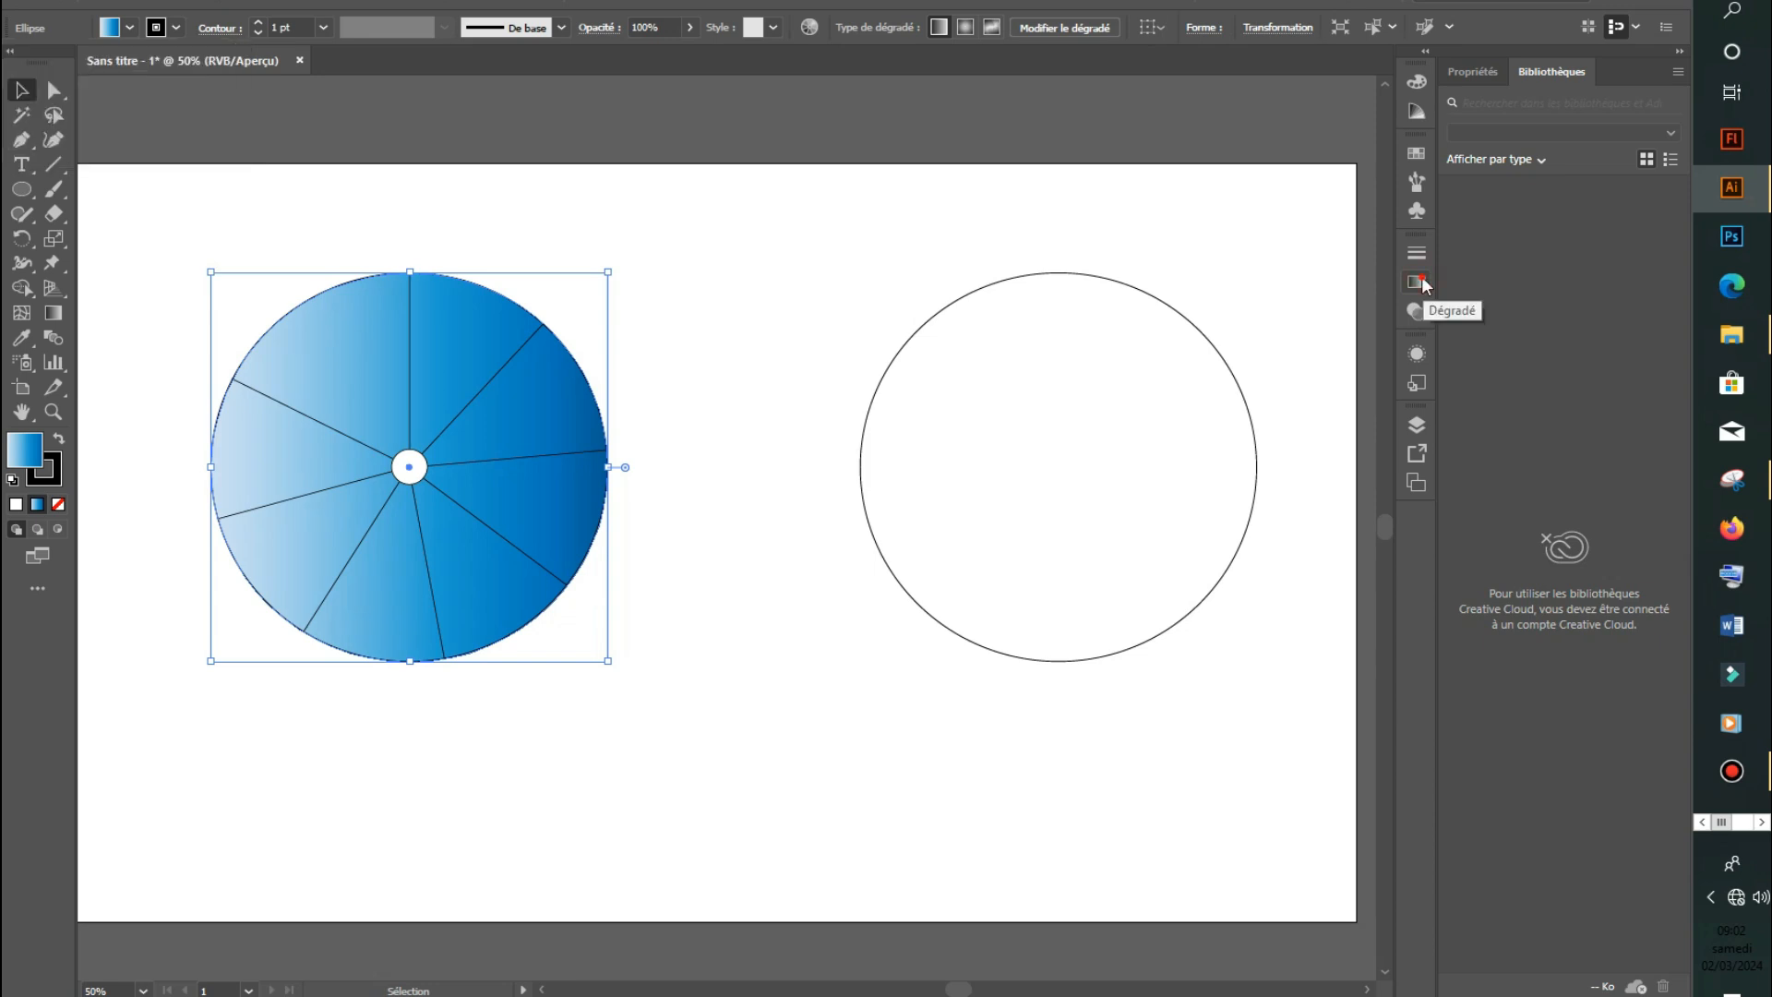
pyautogui.click(1419, 281)
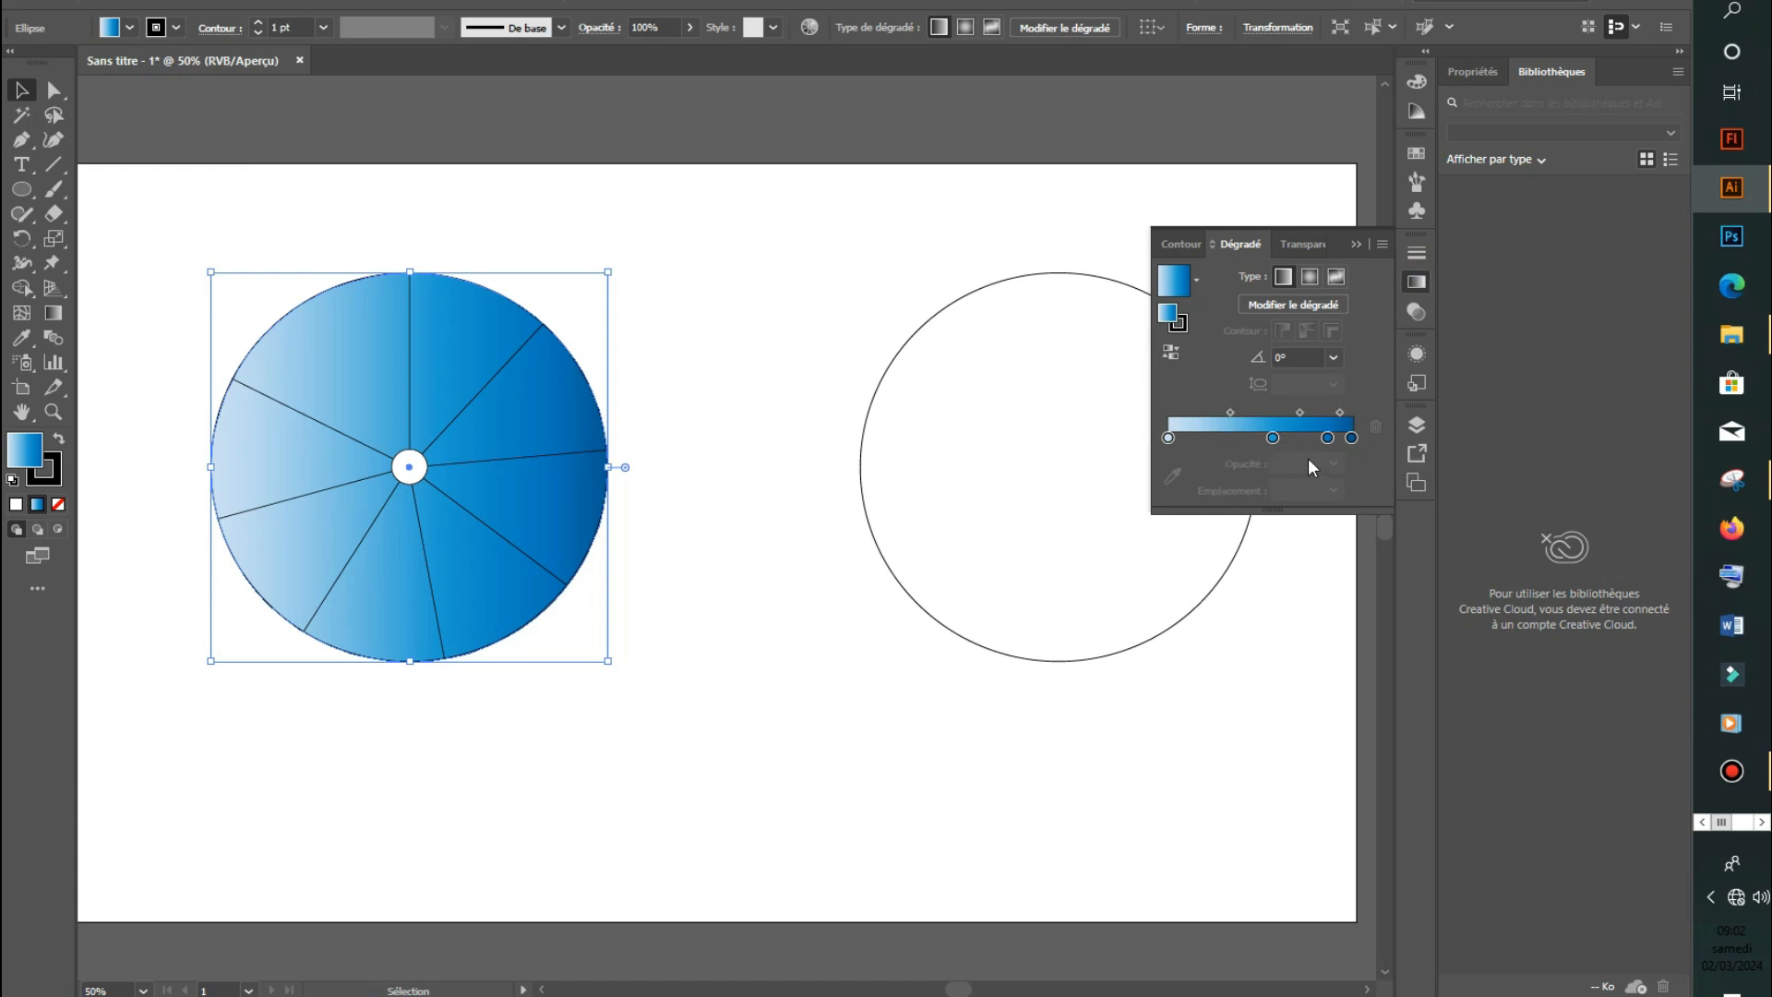
pyautogui.click(1273, 437)
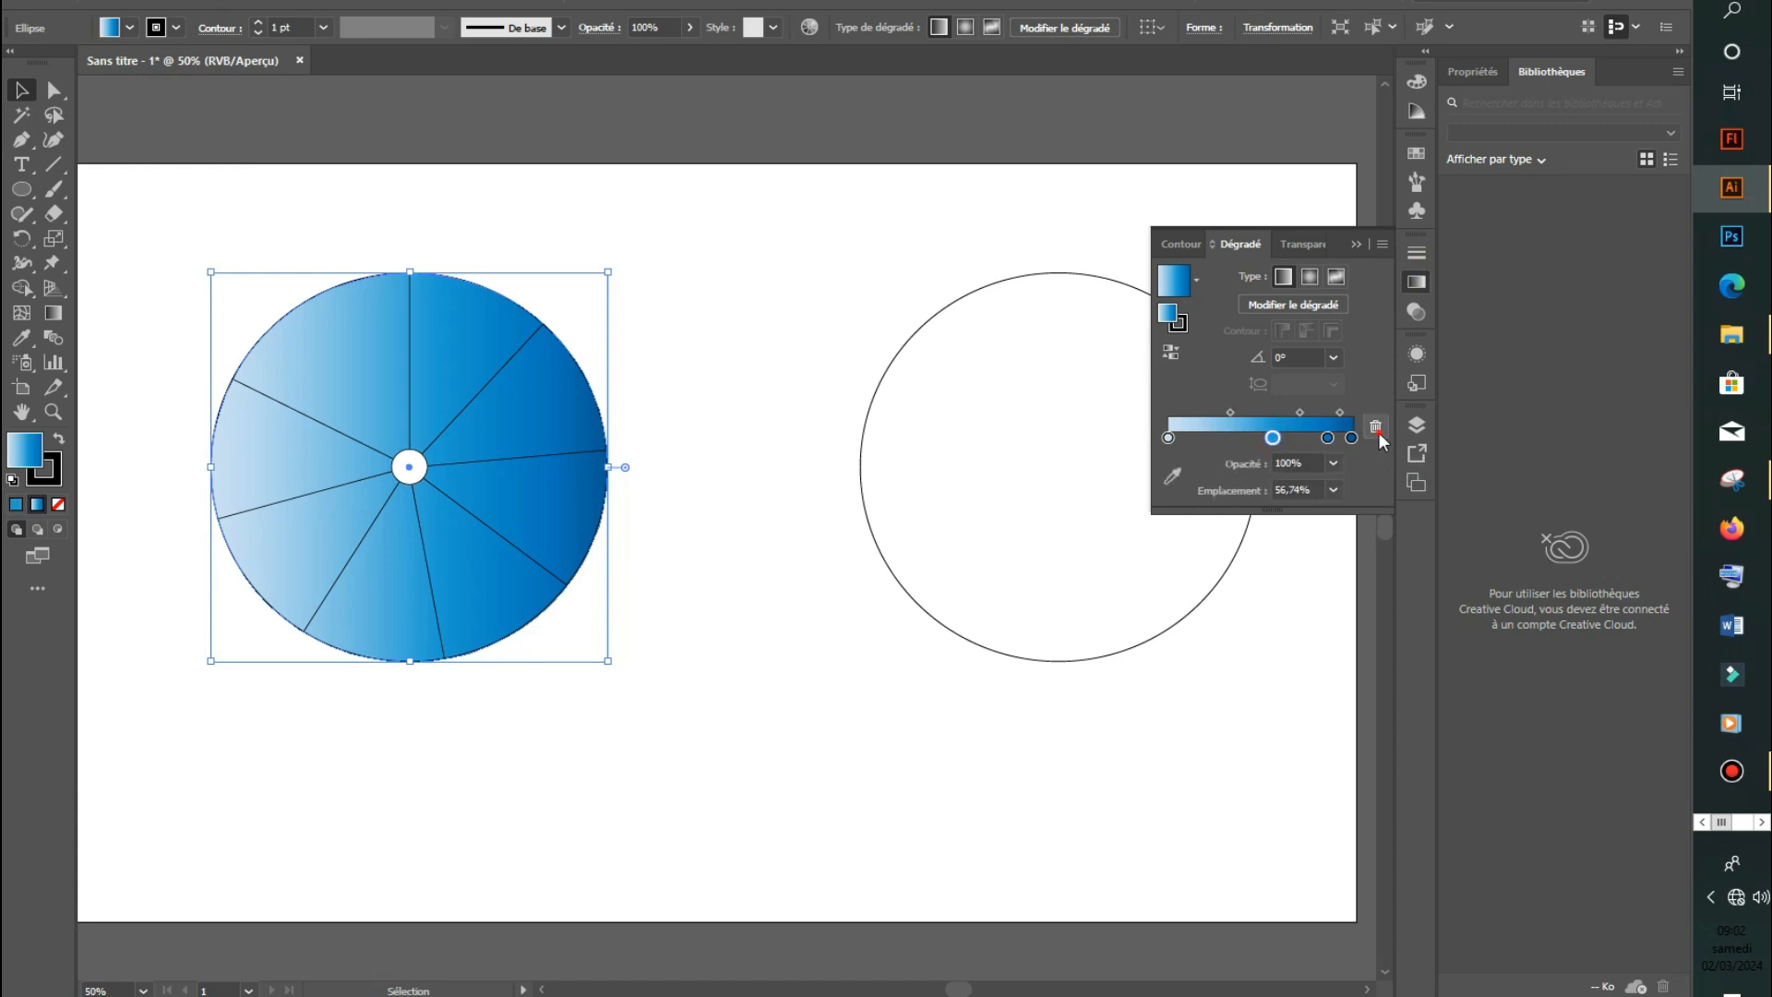
pyautogui.press('Delete')
pyautogui.click(1328, 437)
pyautogui.click(1381, 430)
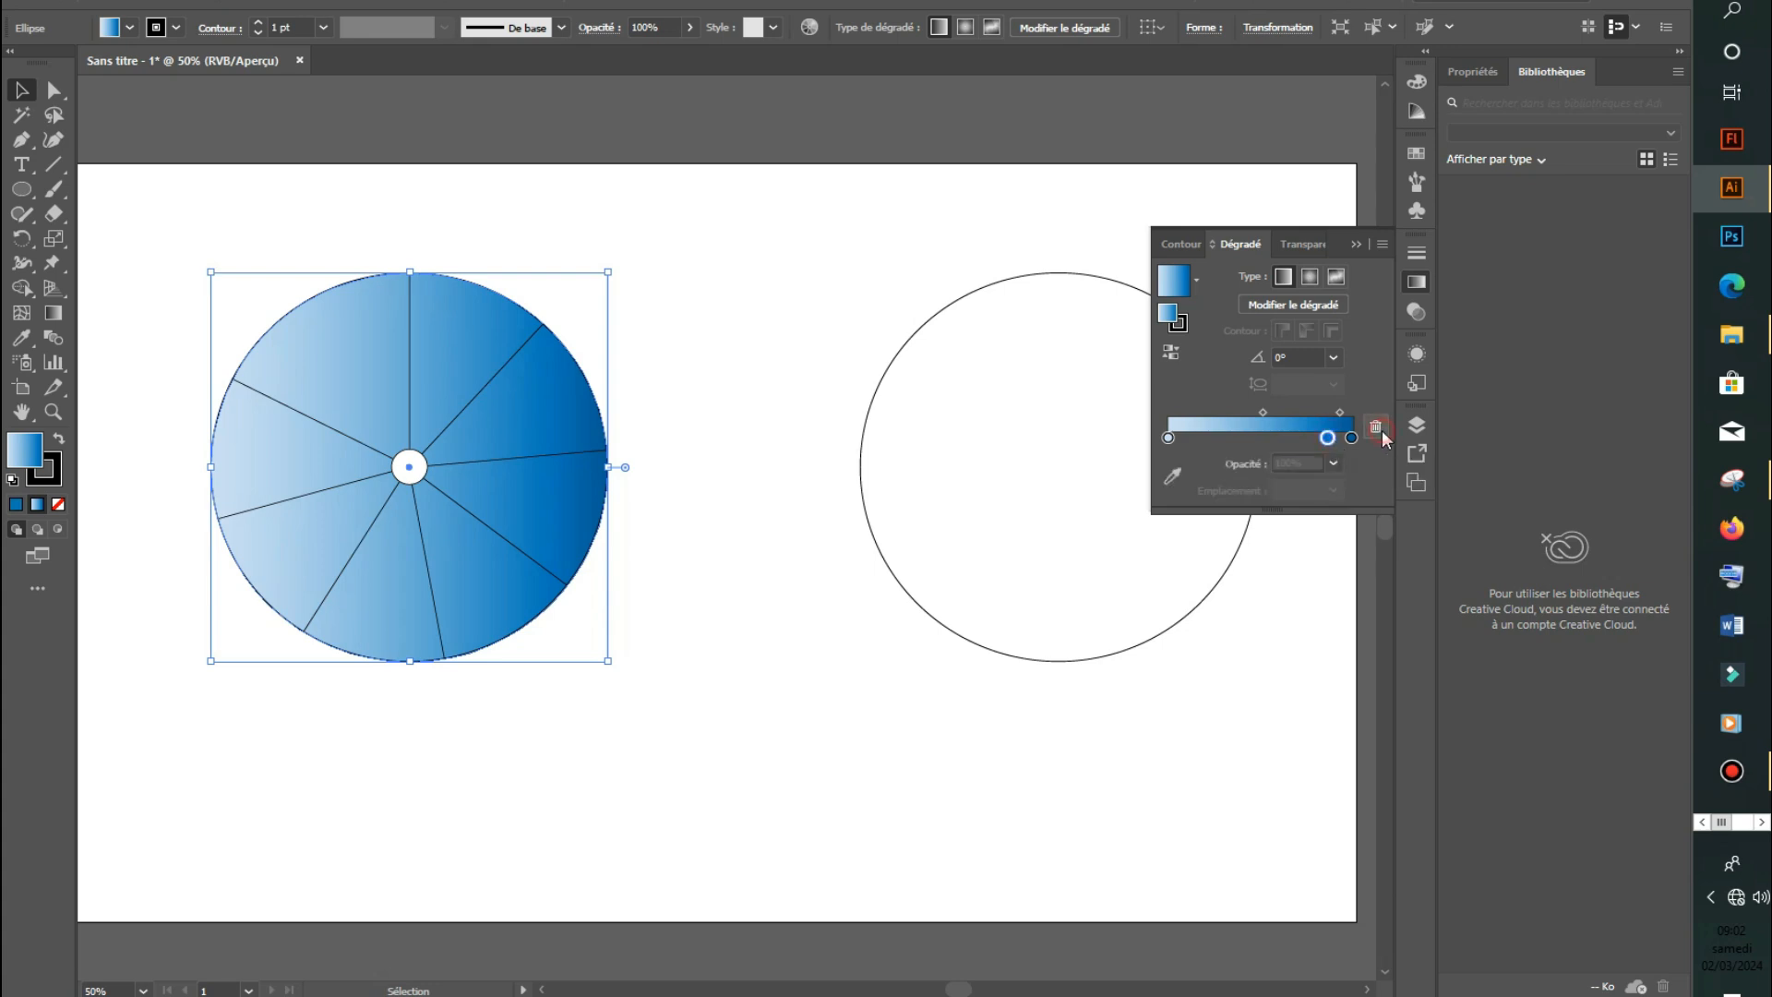
pyautogui.click(1309, 276)
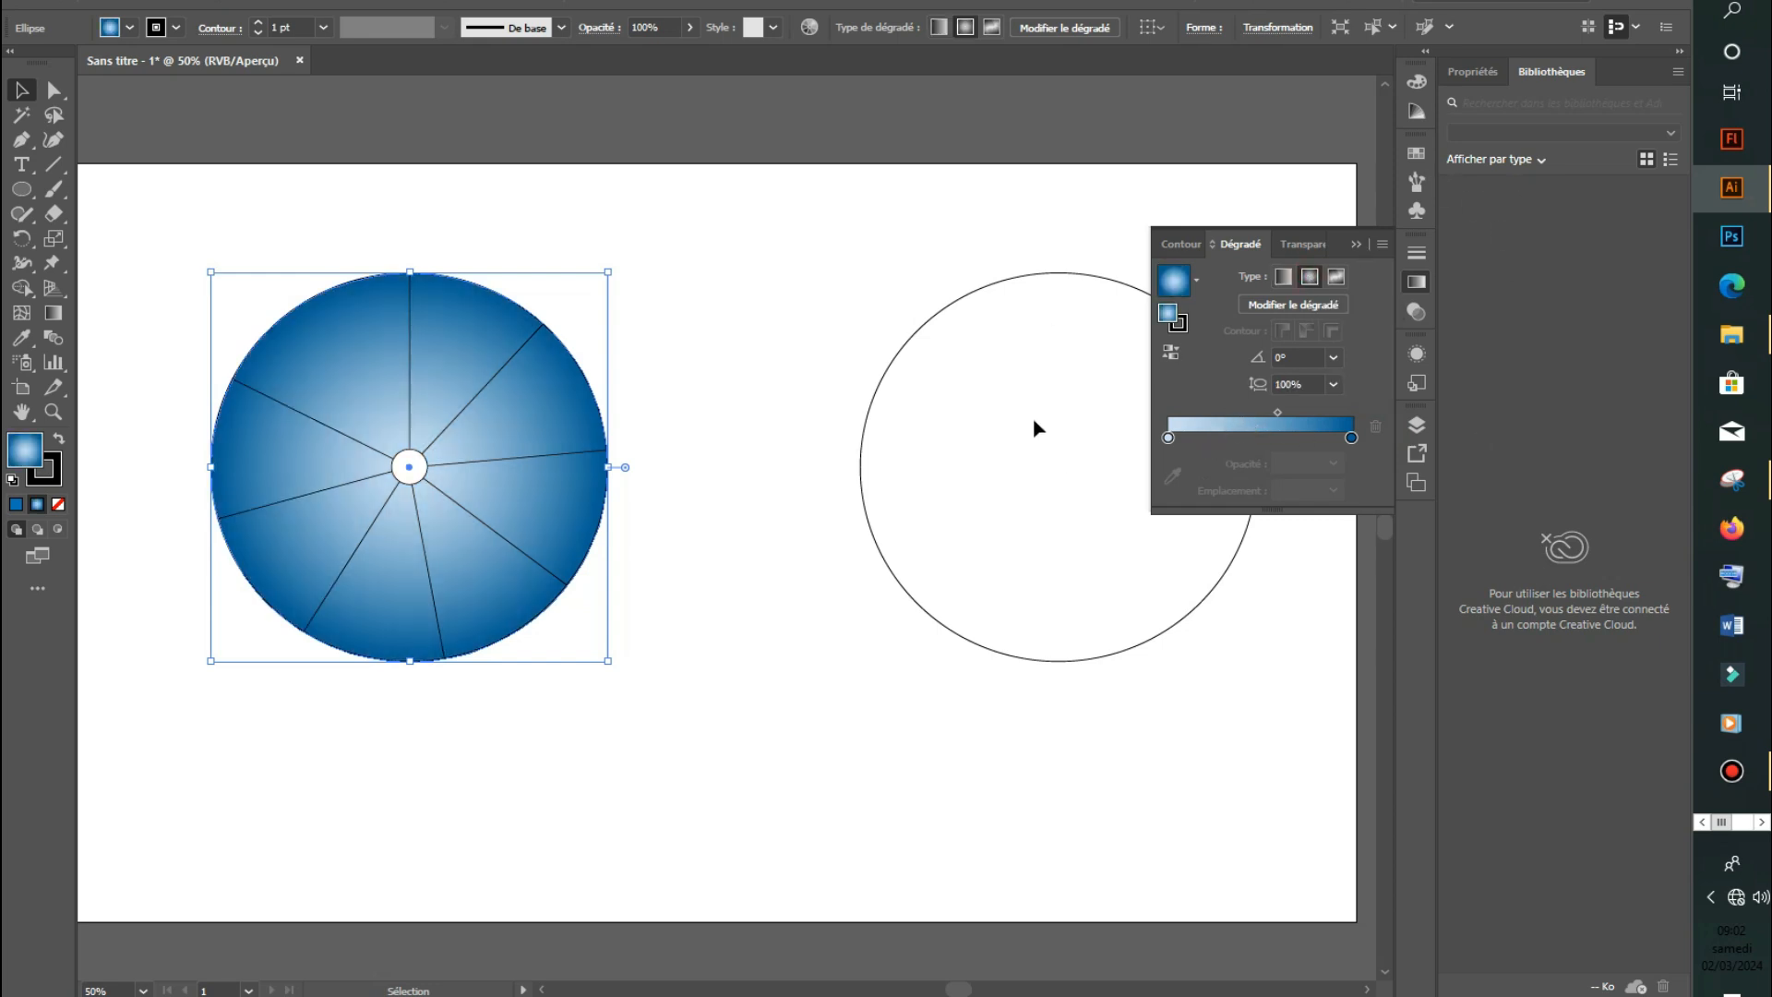
# Recolour the radial gradient with very light grey at the inner stop and orange at the outer stop.
pyautogui.doubleClick(1169, 438)
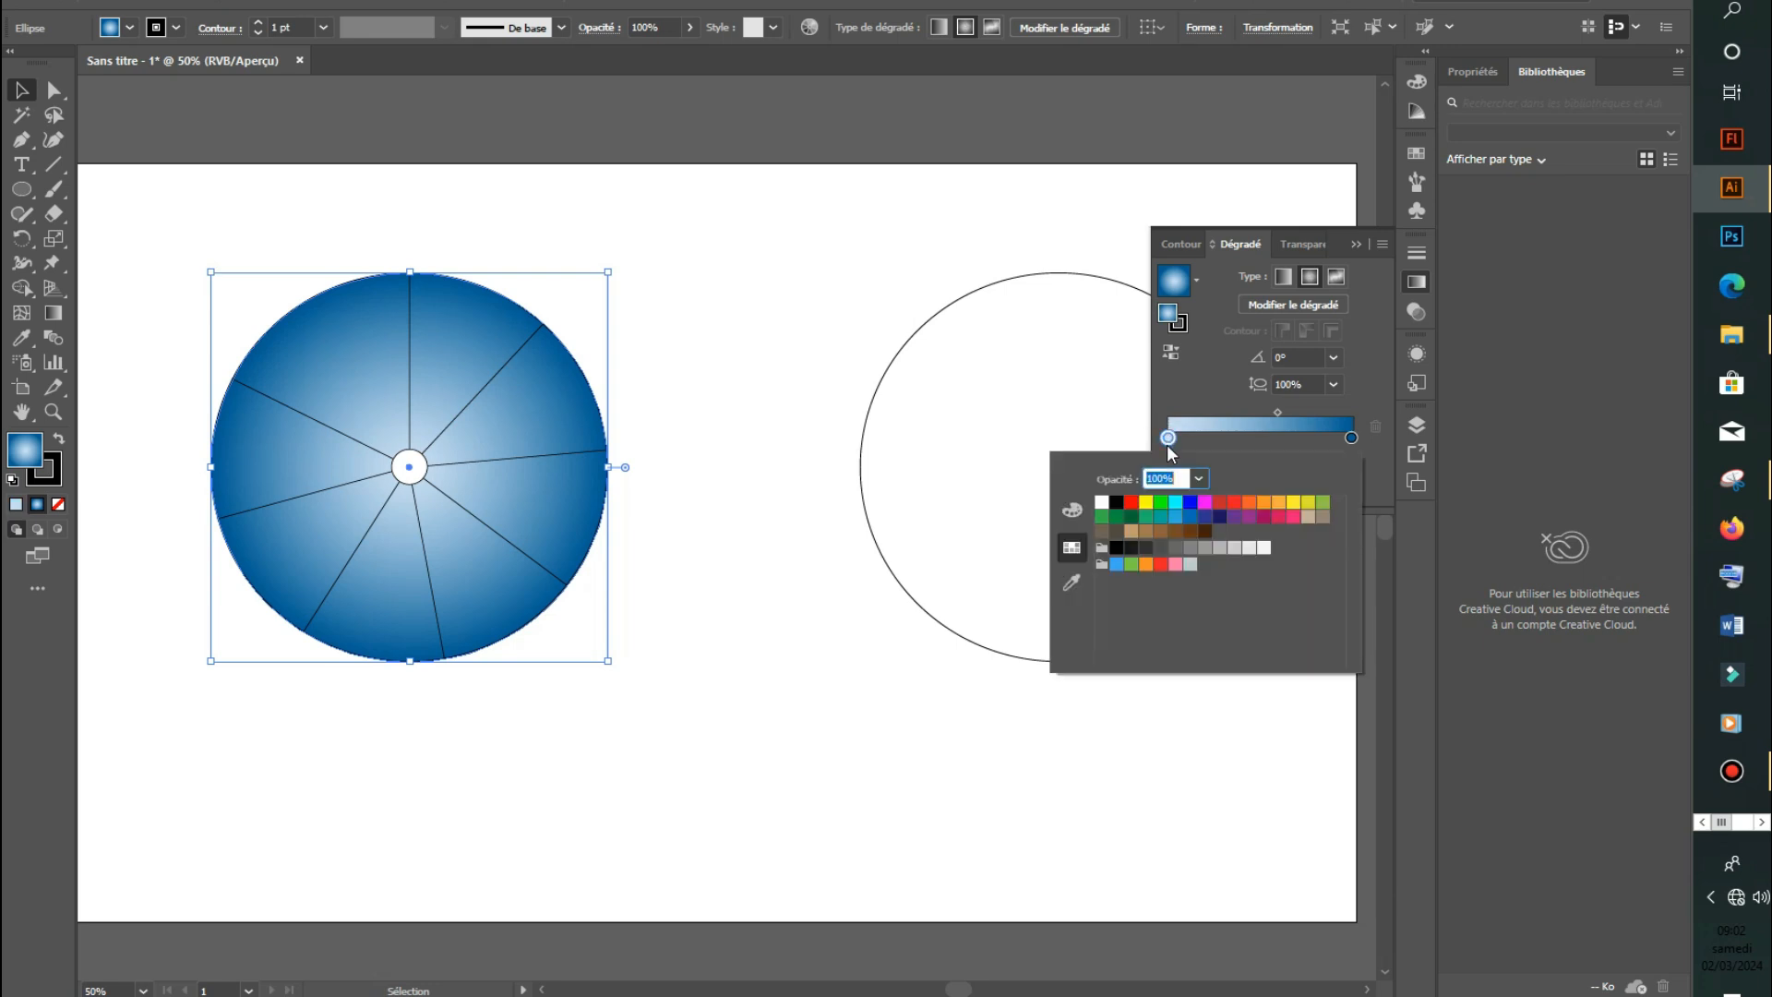
pyautogui.click(1264, 548)
pyautogui.click(1350, 437)
pyautogui.doubleClick(1351, 437)
pyautogui.click(1250, 503)
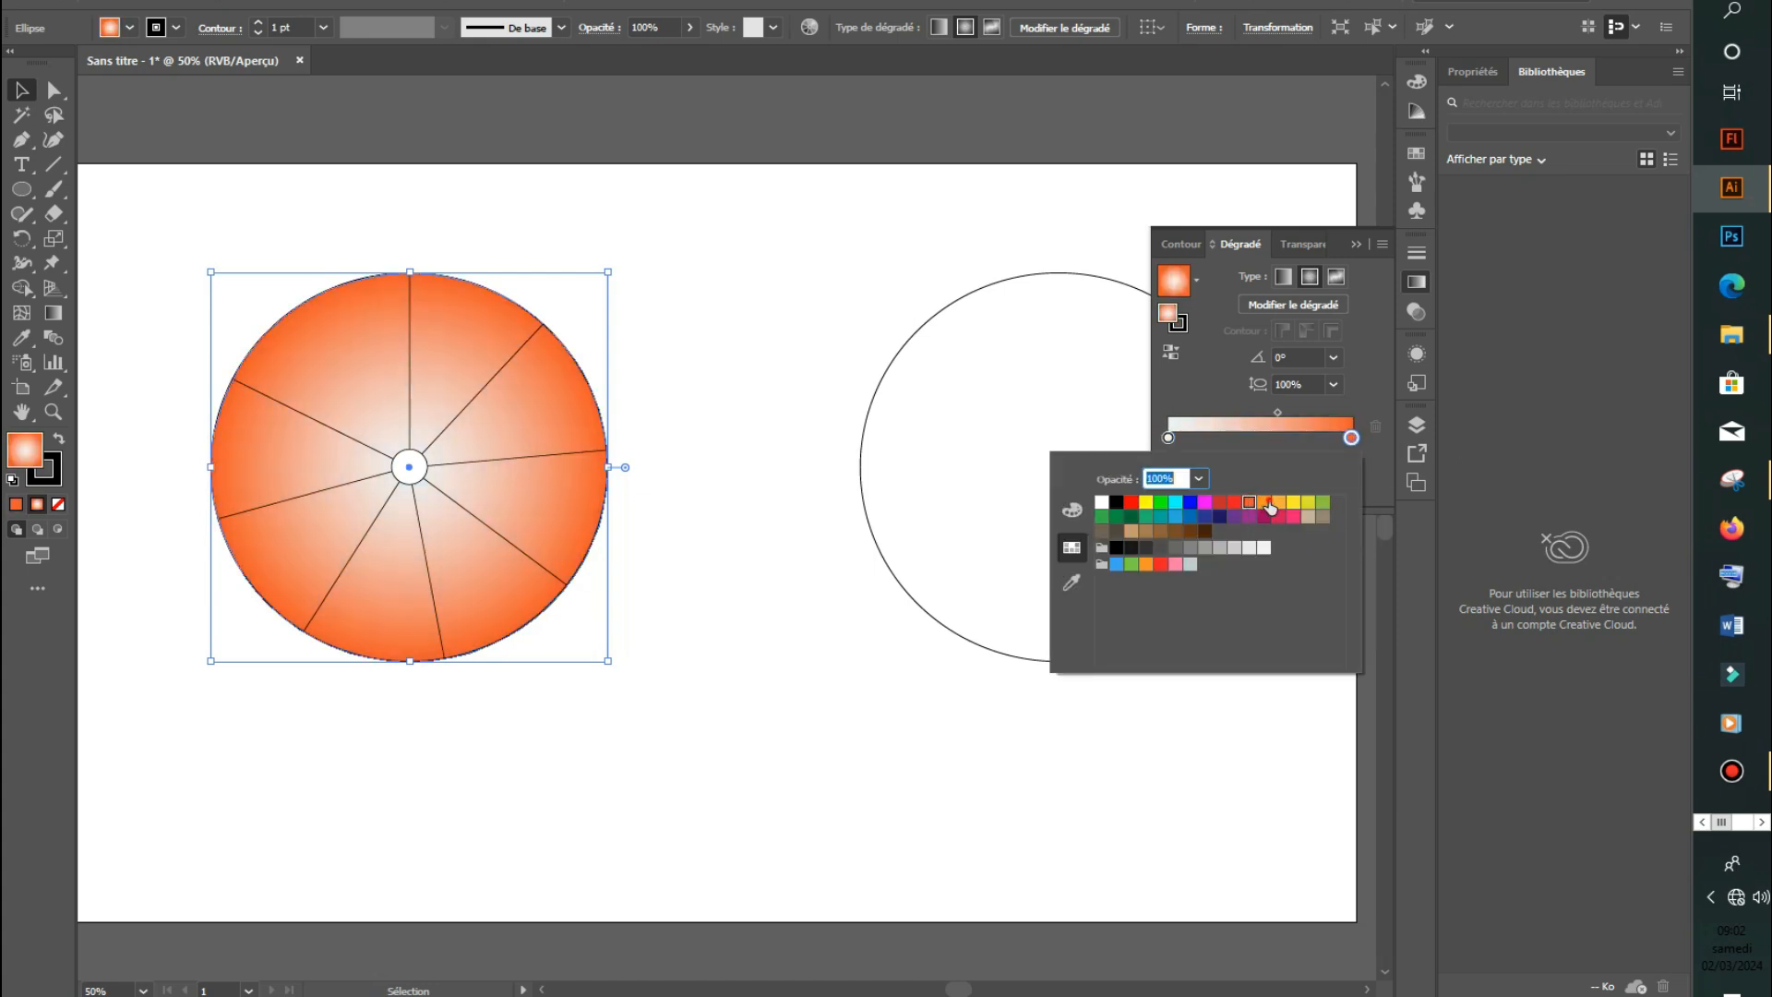
pyautogui.click(1264, 502)
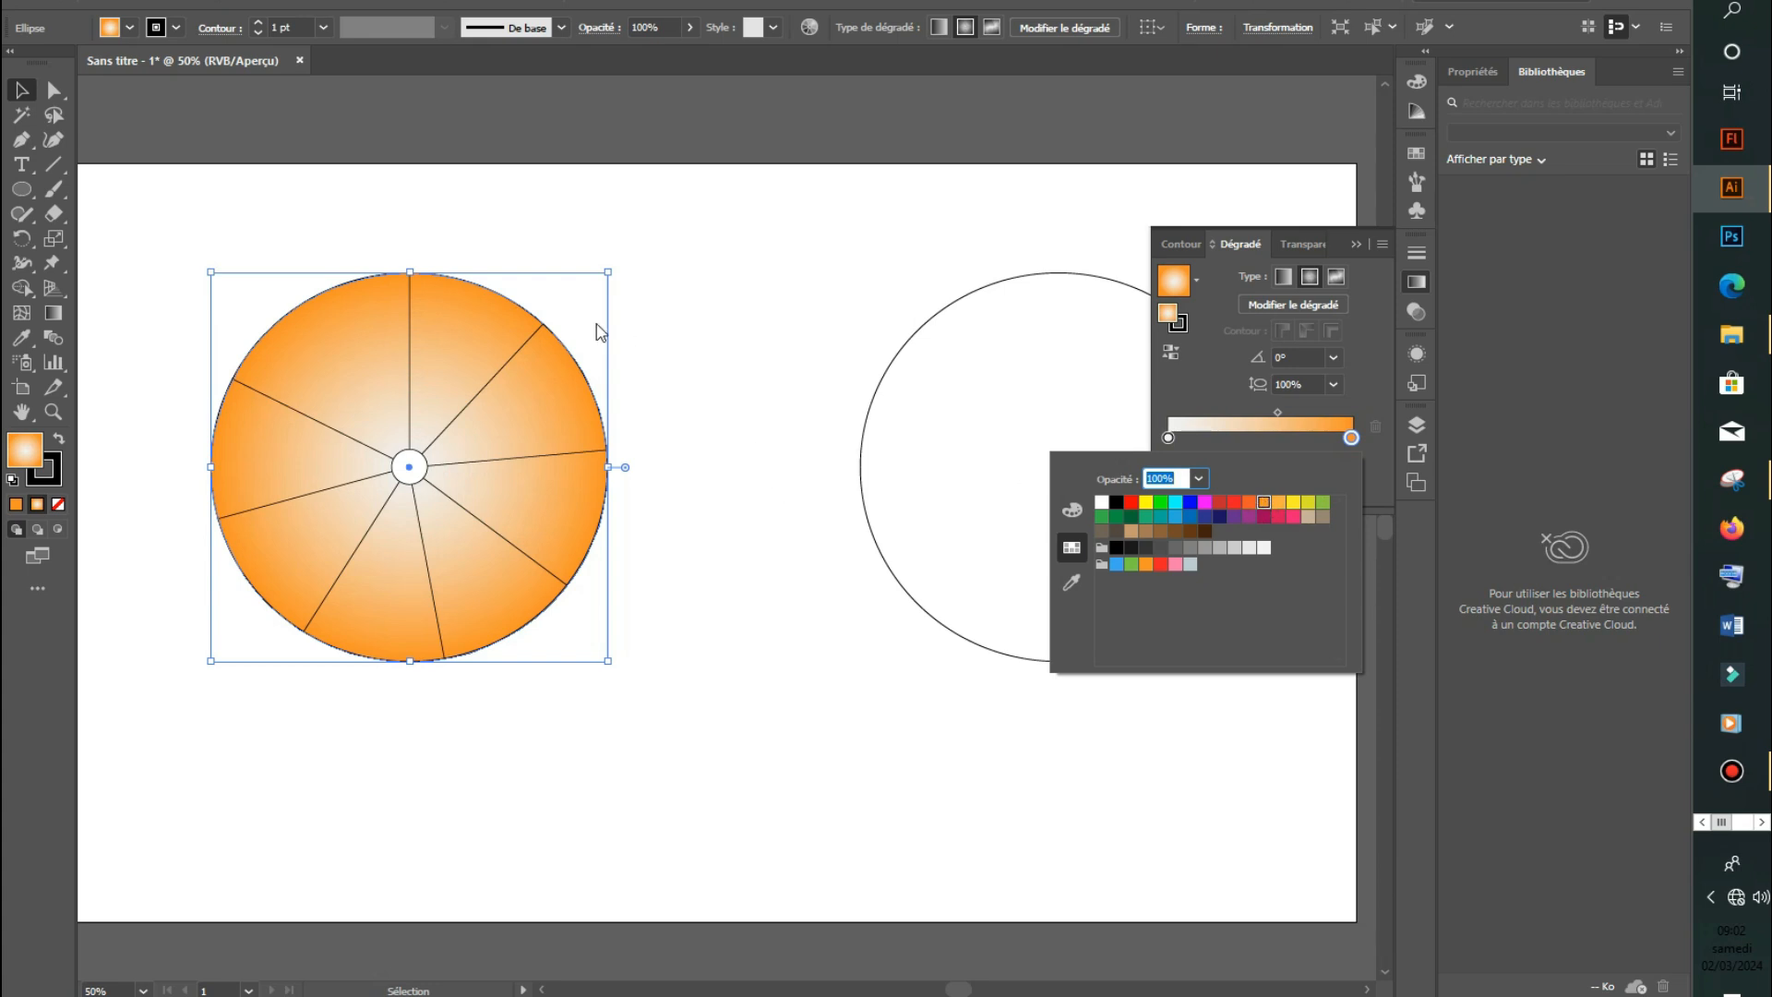
pyautogui.click(779, 325)
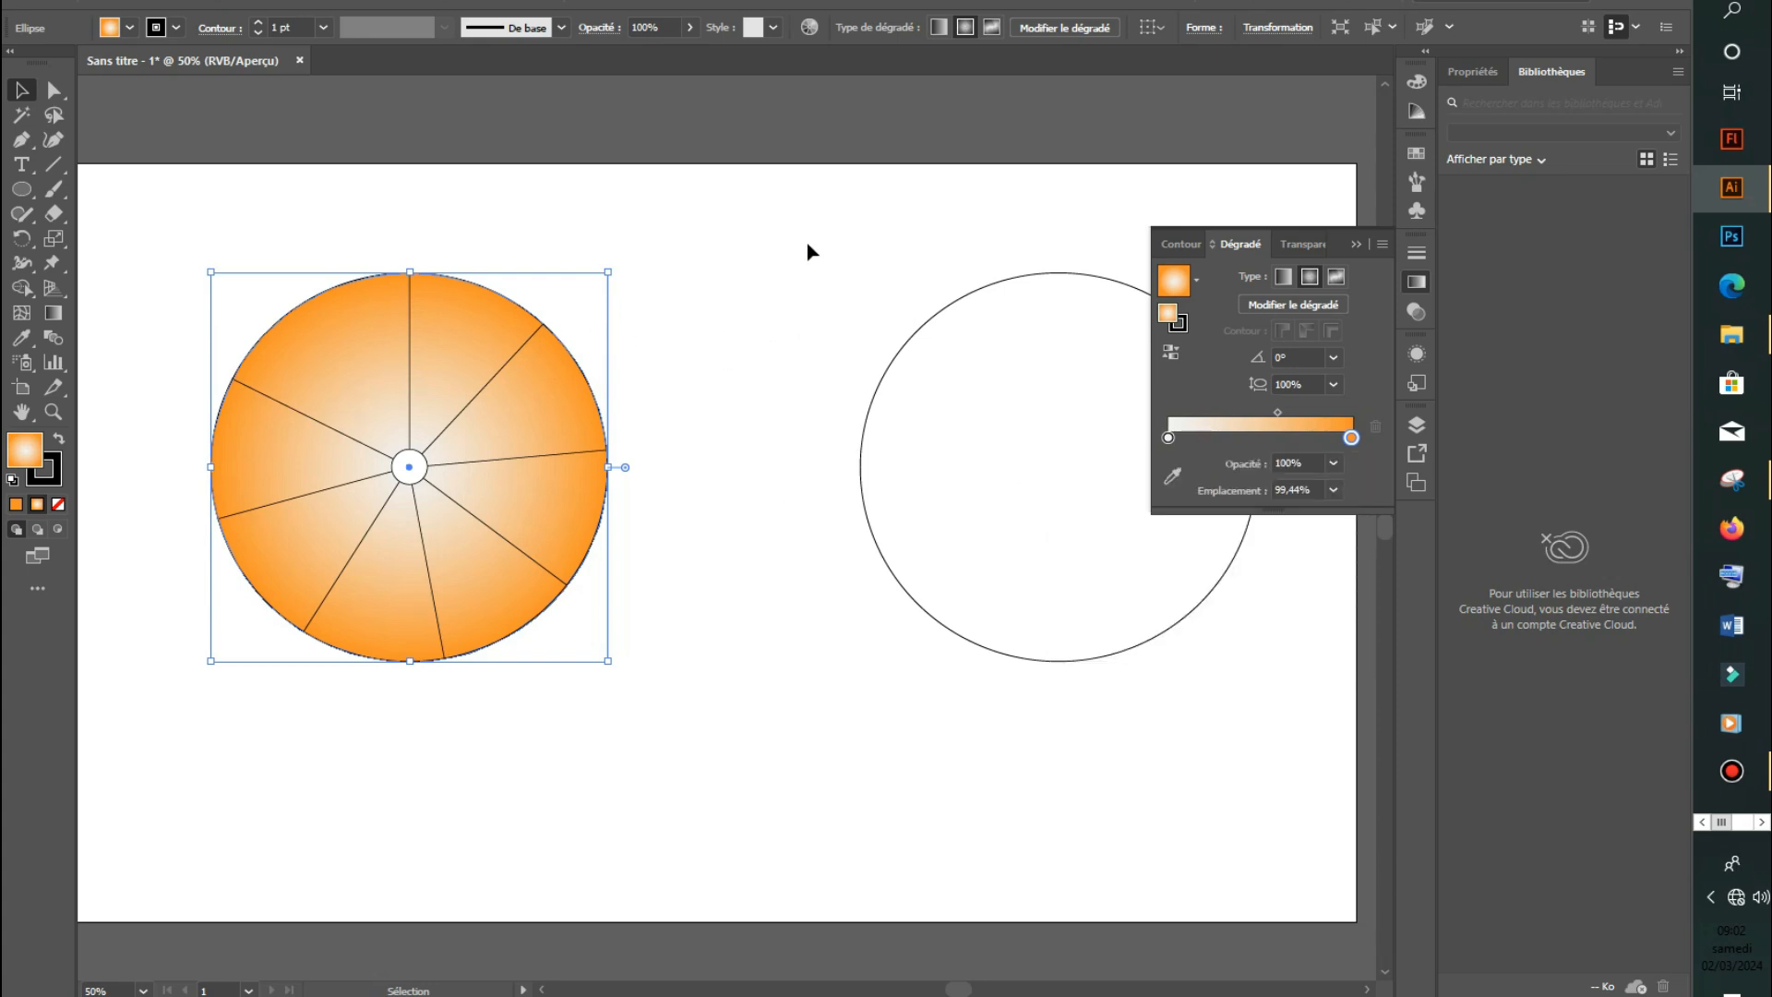
pyautogui.click(738, 259)
pyautogui.click(743, 474)
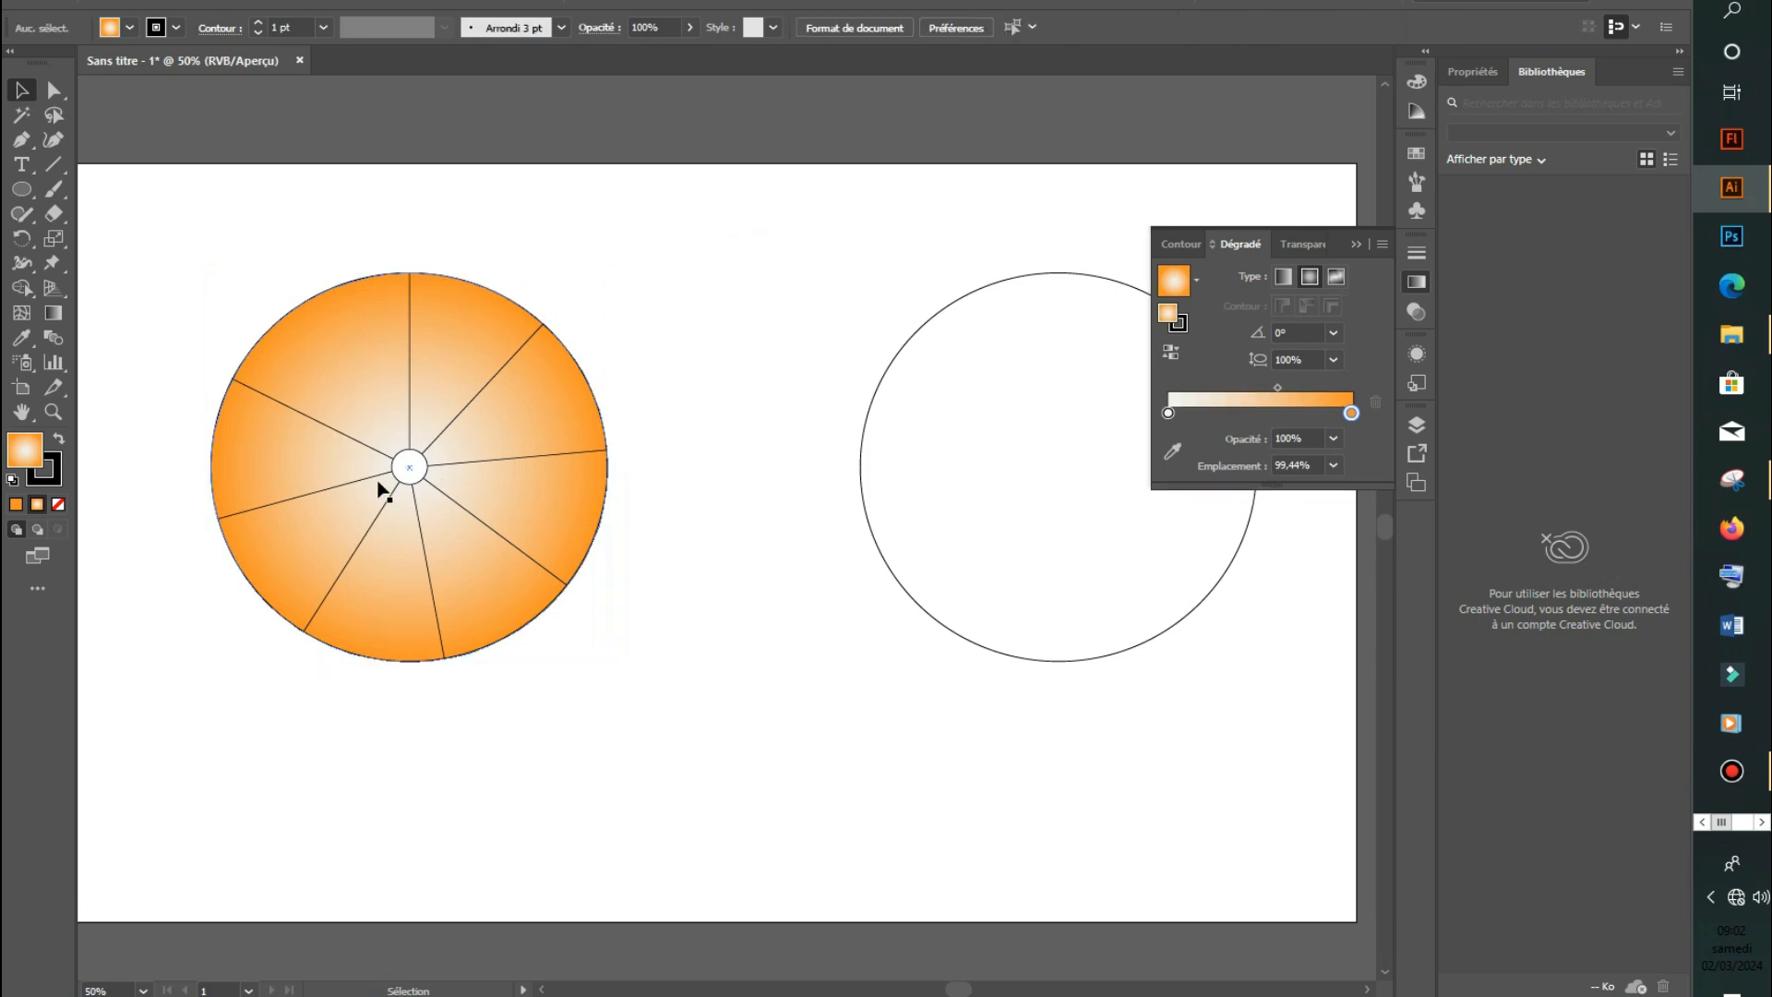
# Remove the stroke from the small white circle at the centre of the segmented circle.
pyautogui.click(419, 453)
pyautogui.click(127, 29)
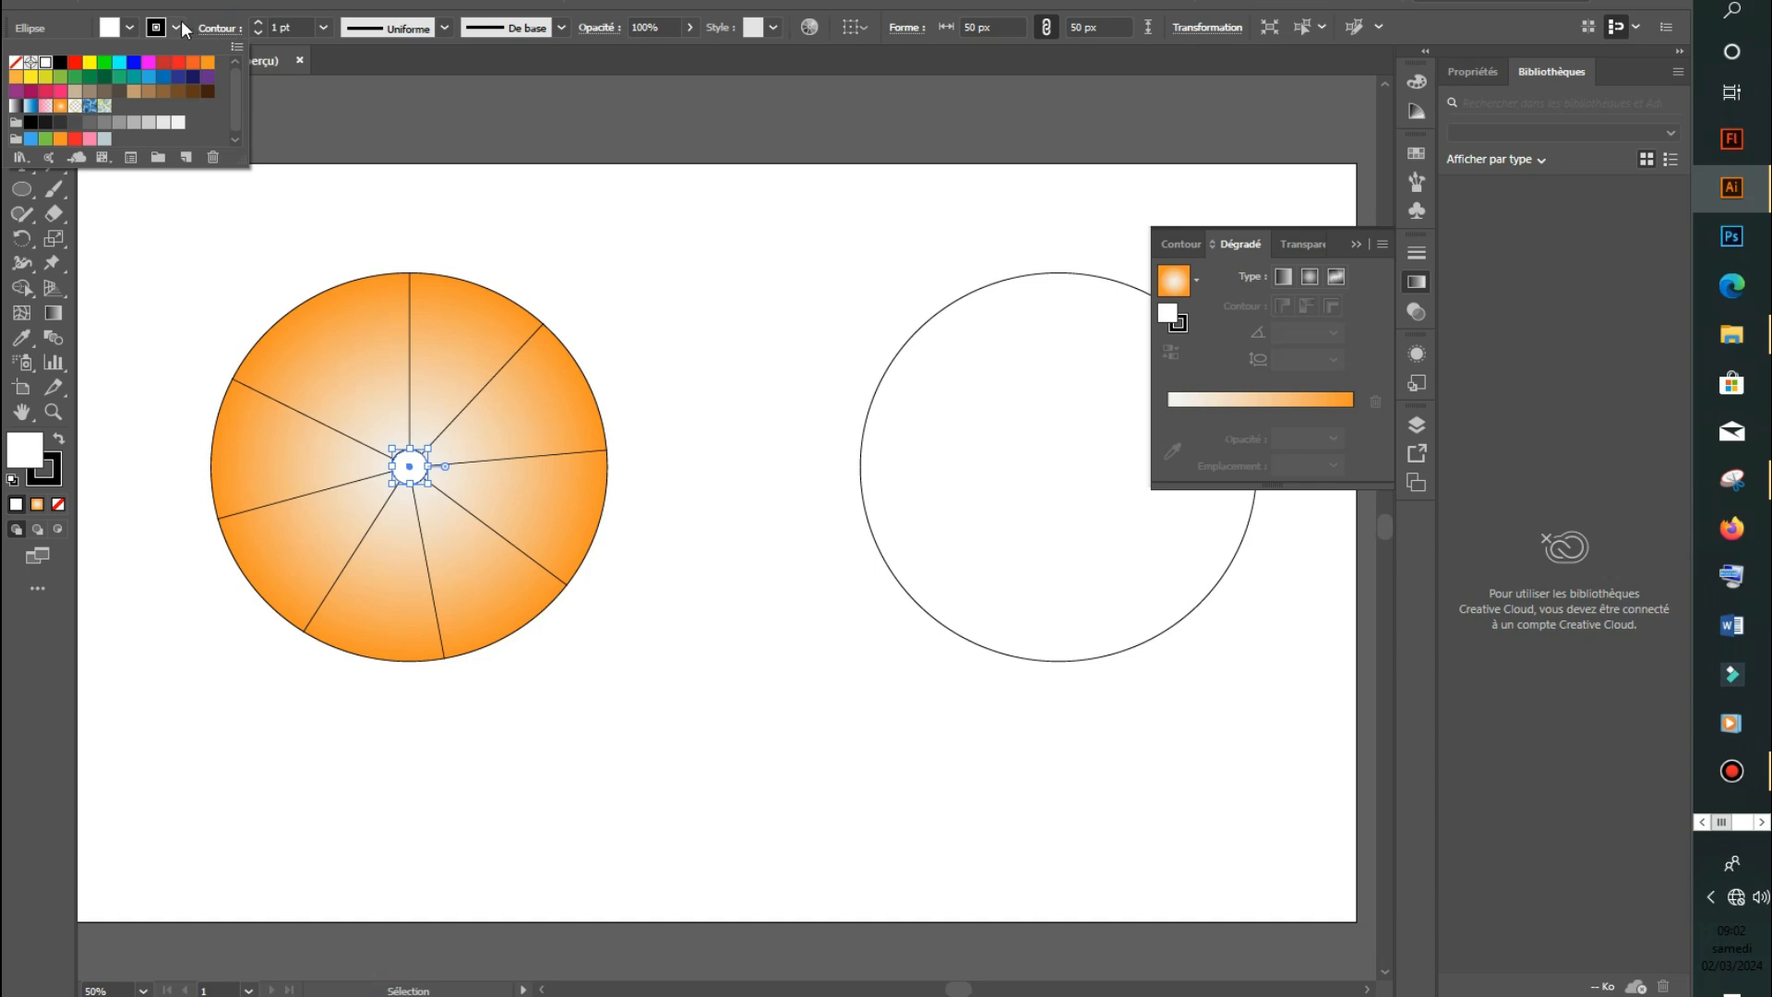
pyautogui.click(15, 62)
pyautogui.click(691, 315)
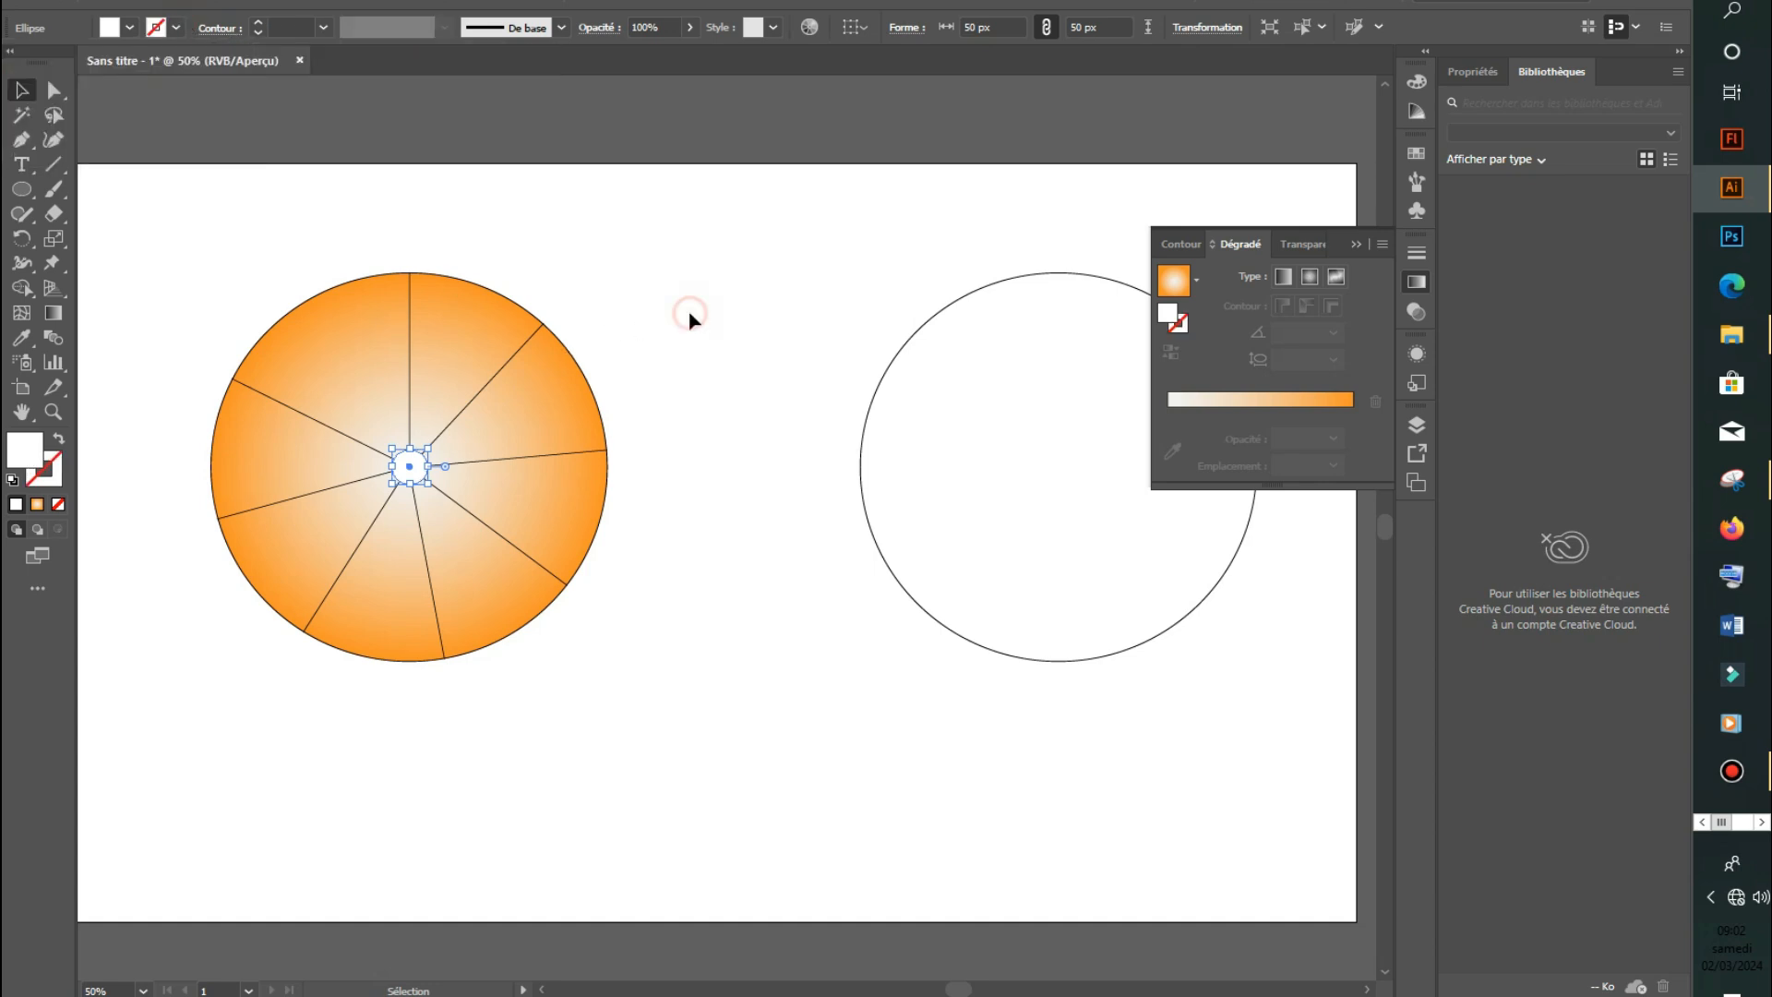
pyautogui.click(690, 314)
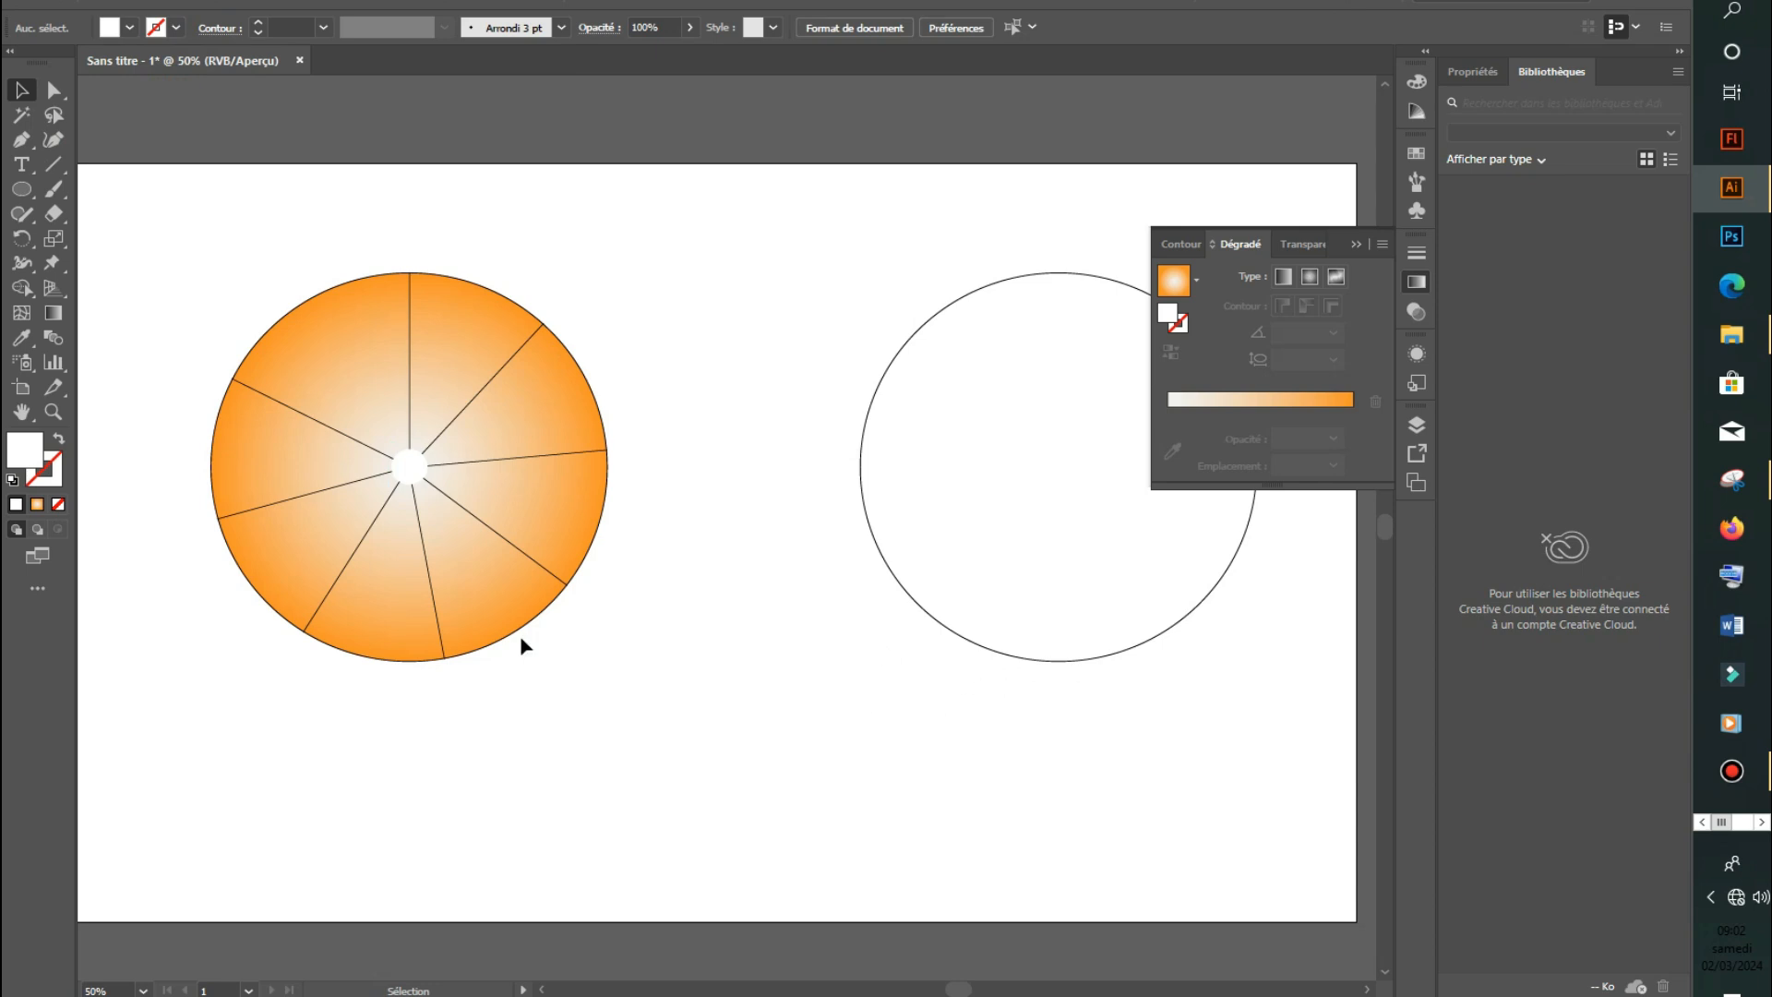
# Lock the large orange gradient ellipse inside the expanded Calque 1 layer.
pyautogui.click(598, 403)
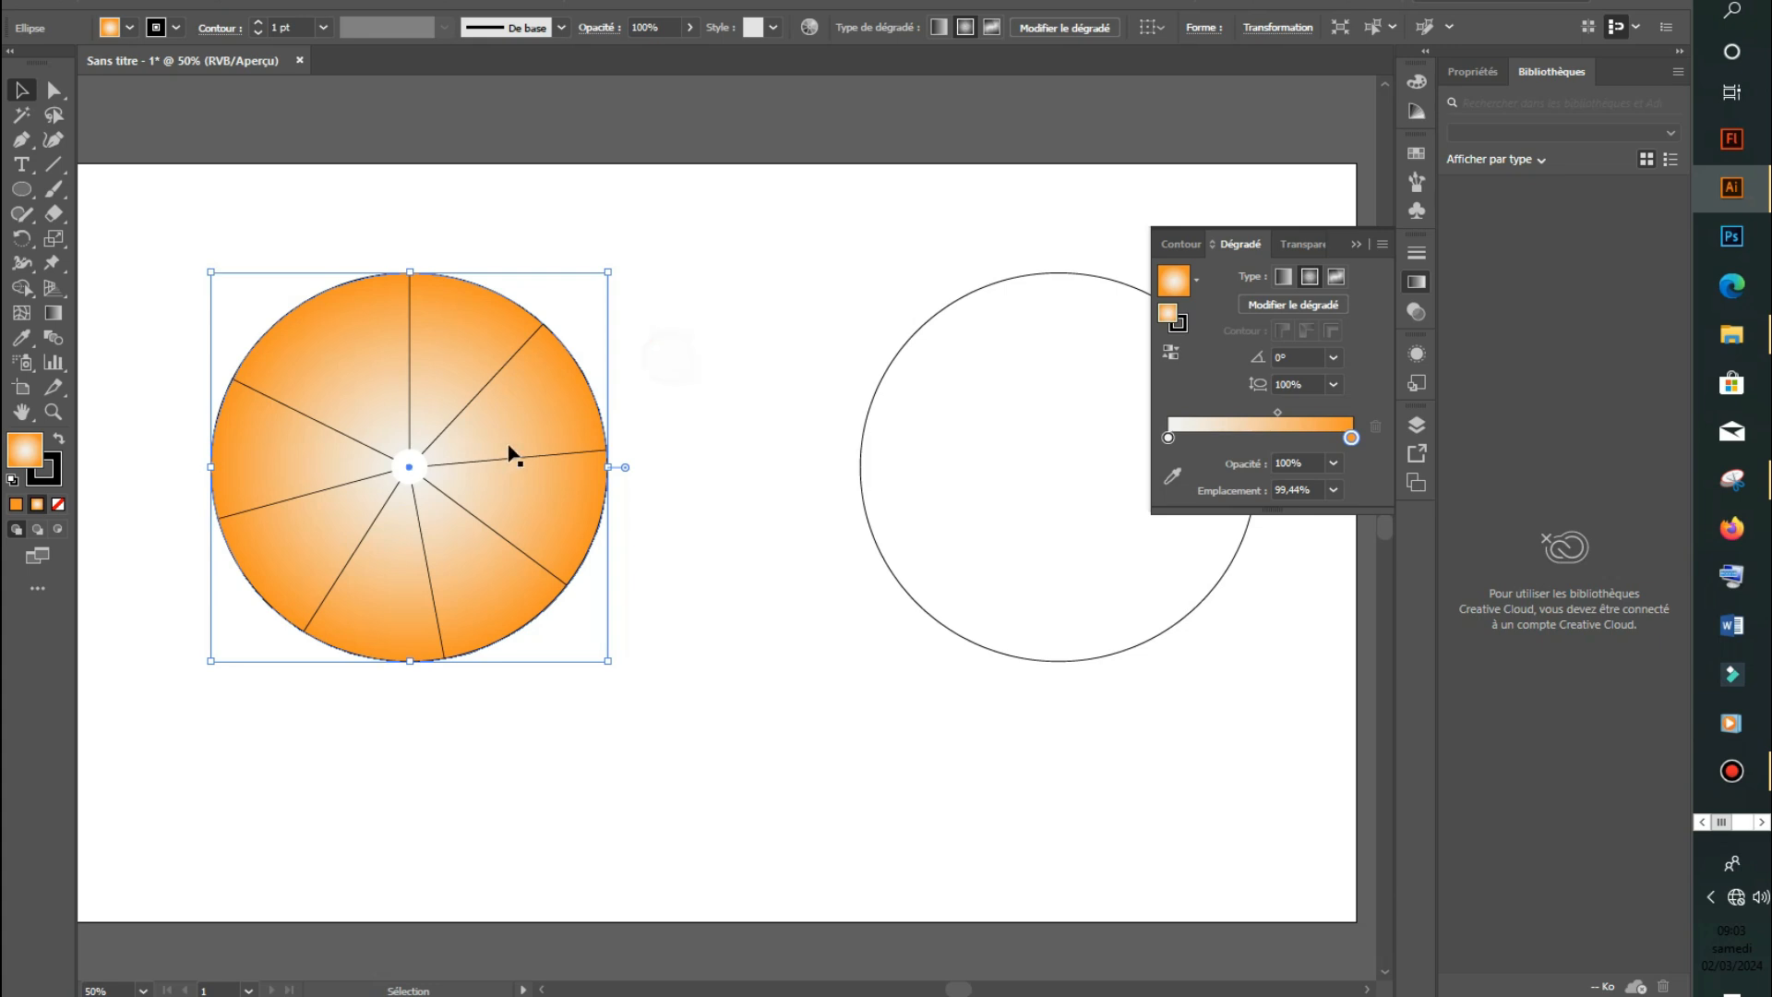
pyautogui.hotkey('ctrl', 'shift', 'a')
pyautogui.moveTo(540, 387); pyautogui.dragTo(905, 443)
pyautogui.press('Escape')
pyautogui.click(1417, 426)
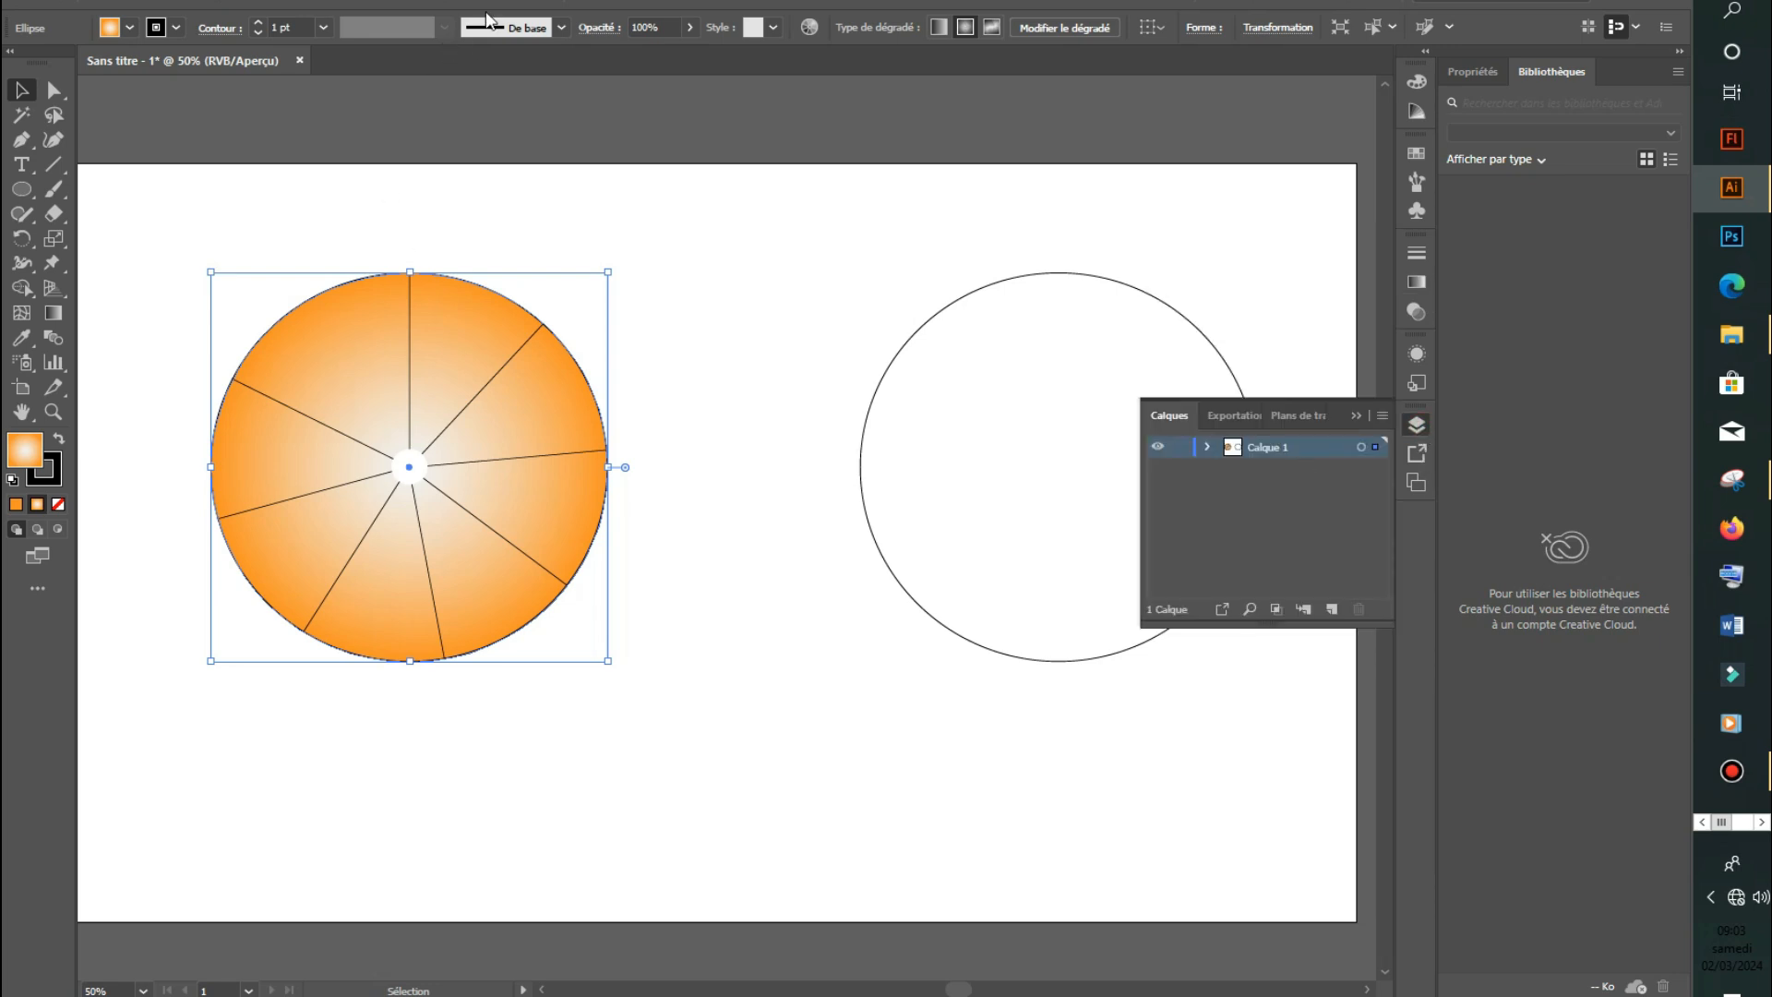
pyautogui.click(532, 2)
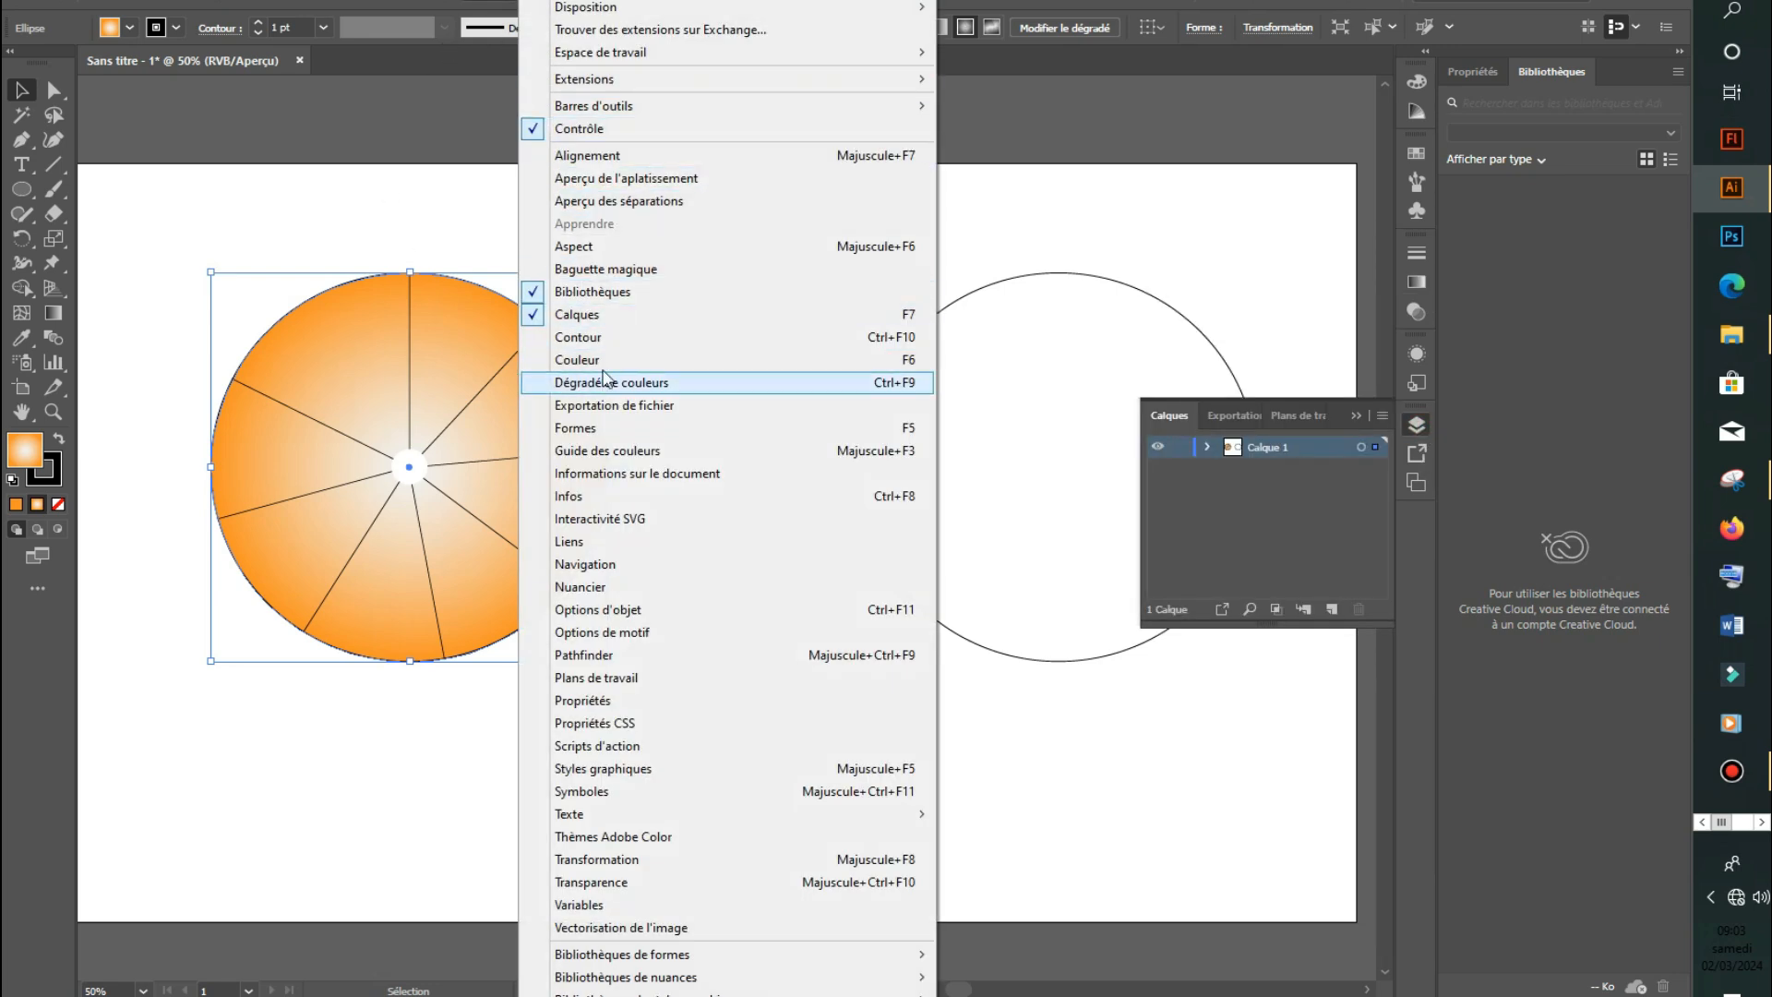
pyautogui.click(1206, 450)
pyautogui.click(1207, 448)
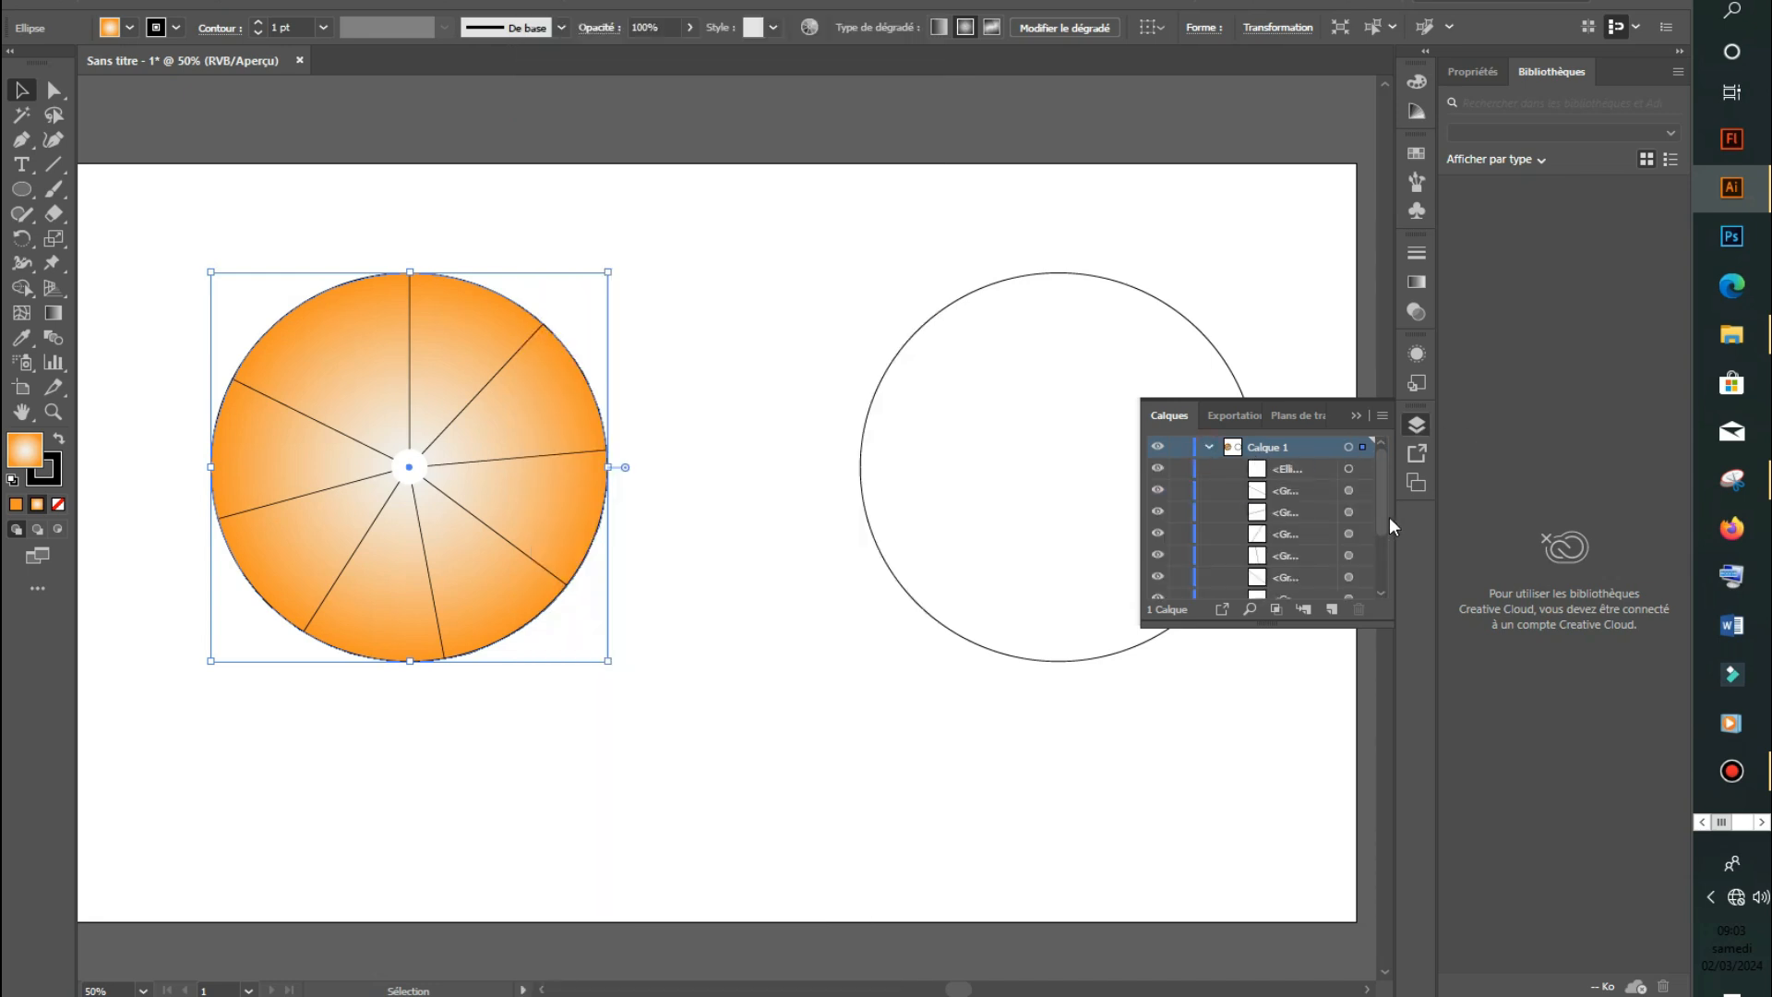
pyautogui.click(1210, 447)
pyautogui.click(1209, 447)
pyautogui.moveTo(1384, 474); pyautogui.dragTo(1377, 543)
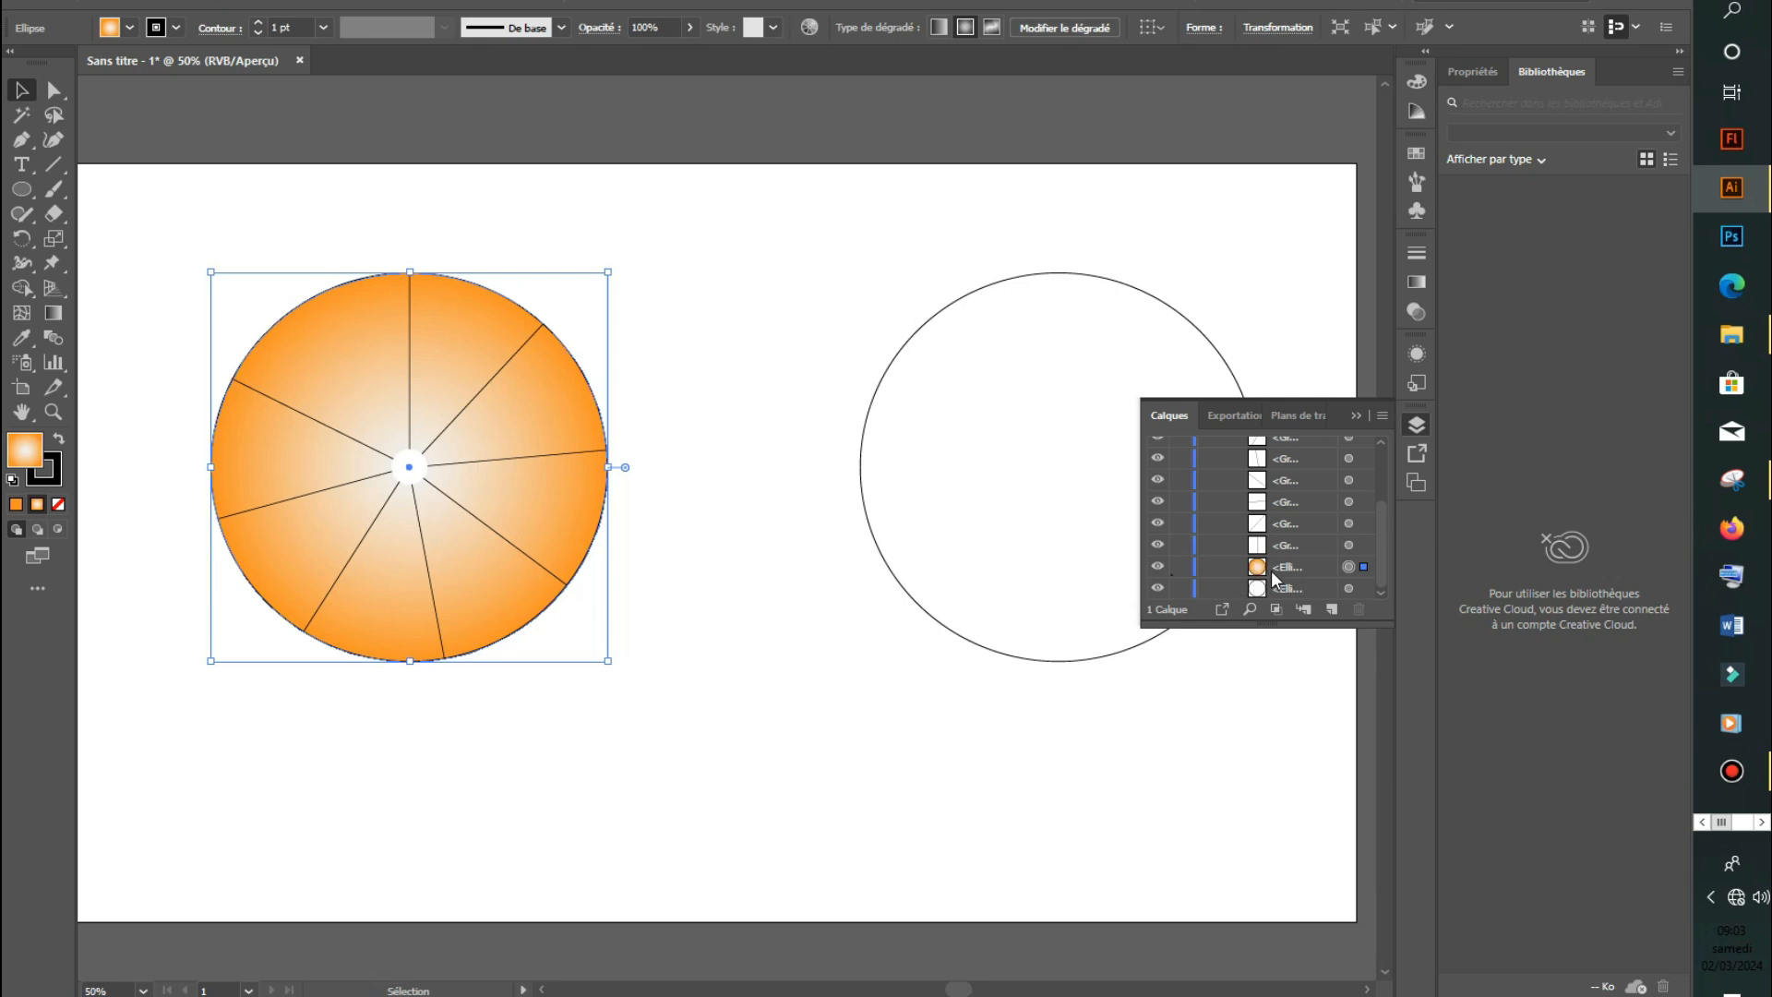
pyautogui.click(1185, 570)
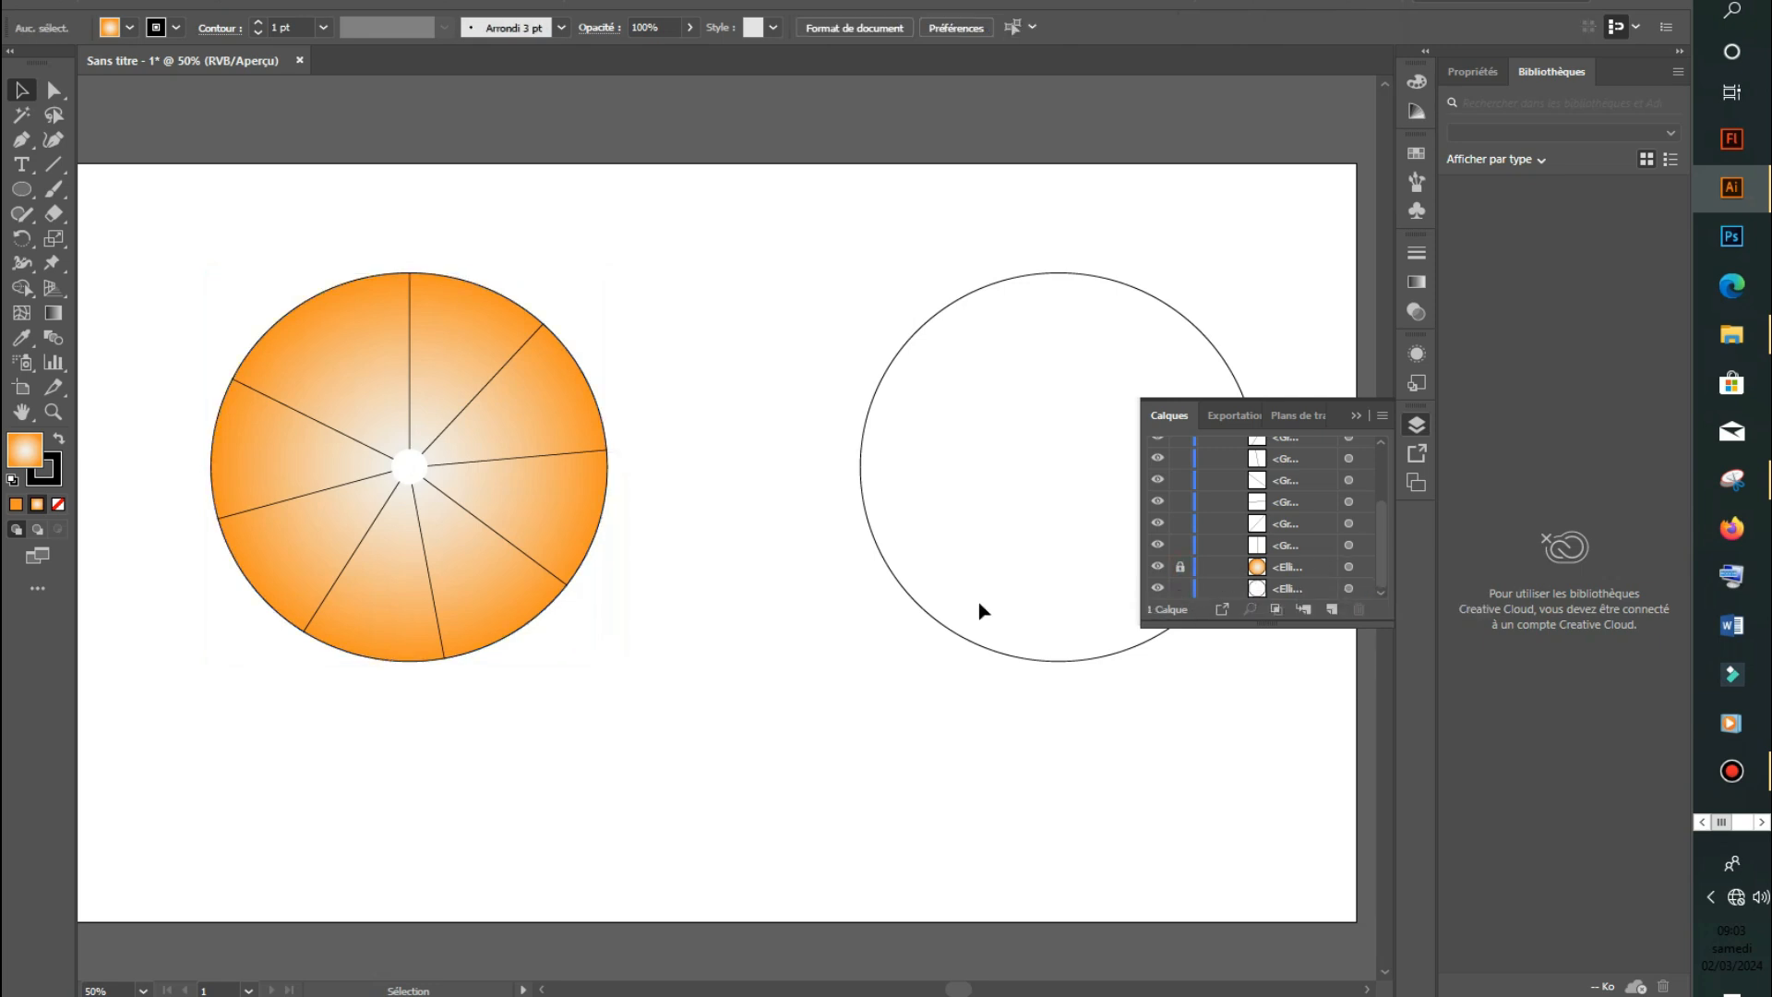
# Lock the small white ellipse at the centre of the segmented circle.
pyautogui.click(411, 467)
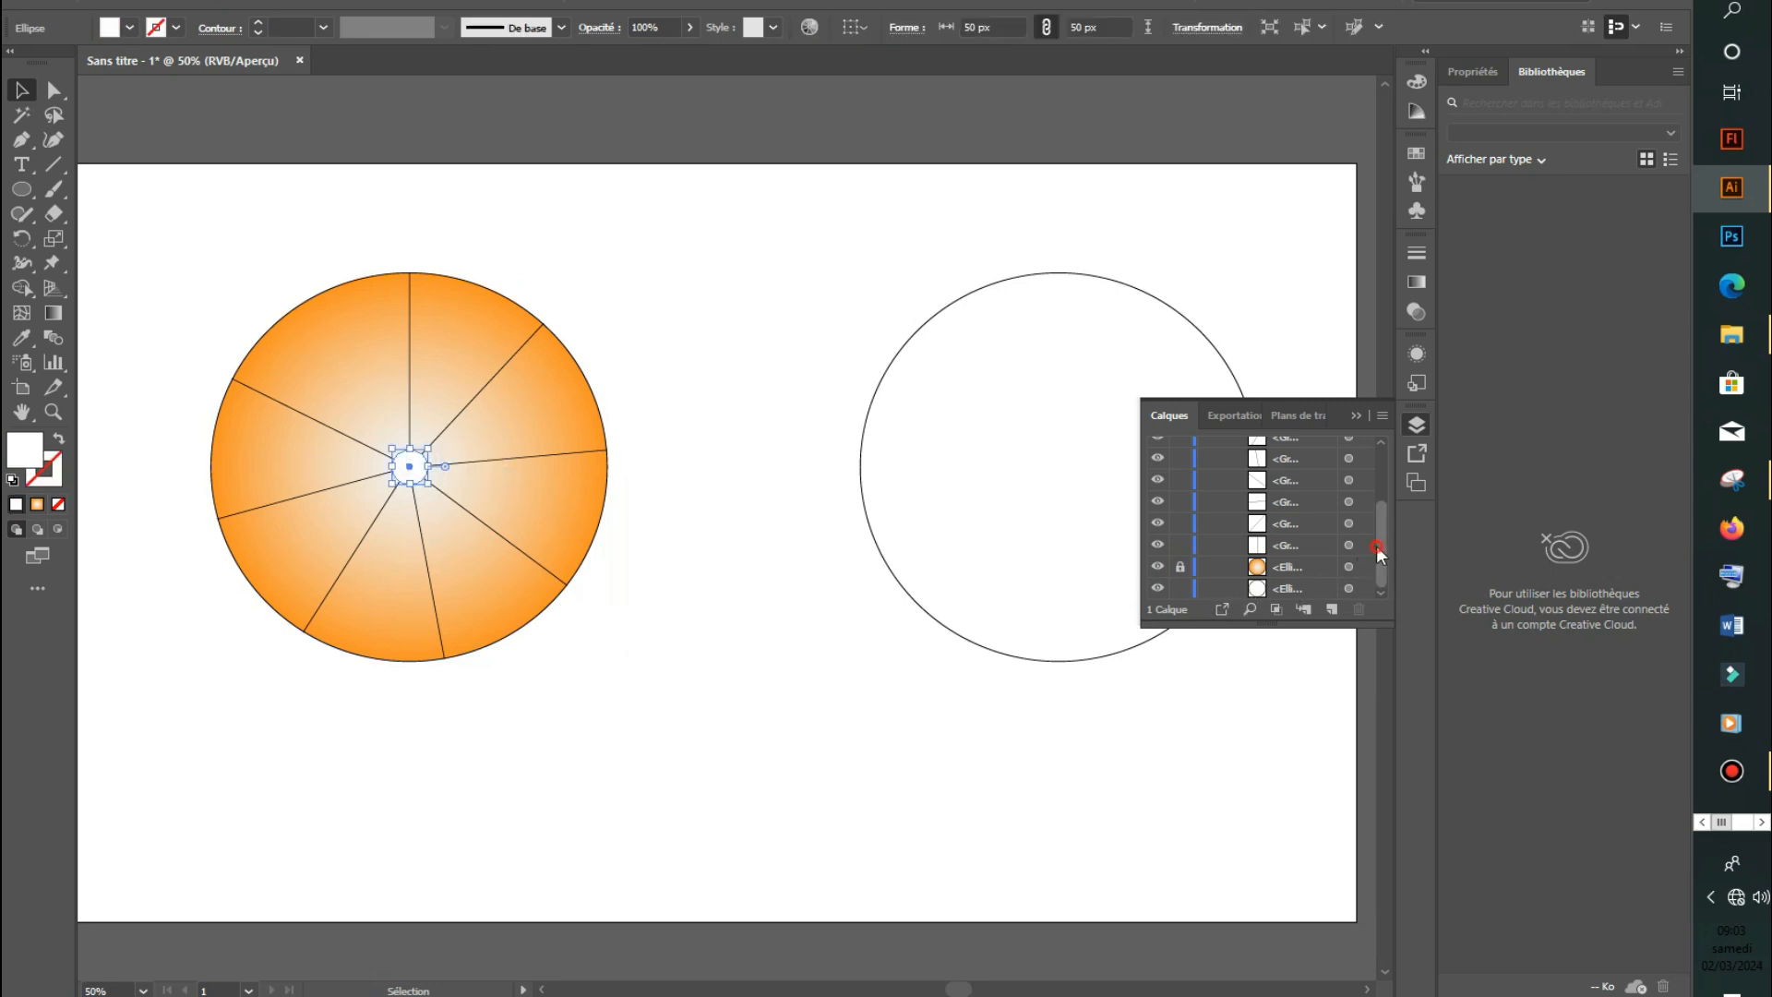
pyautogui.scroll(5, 1376, 545)
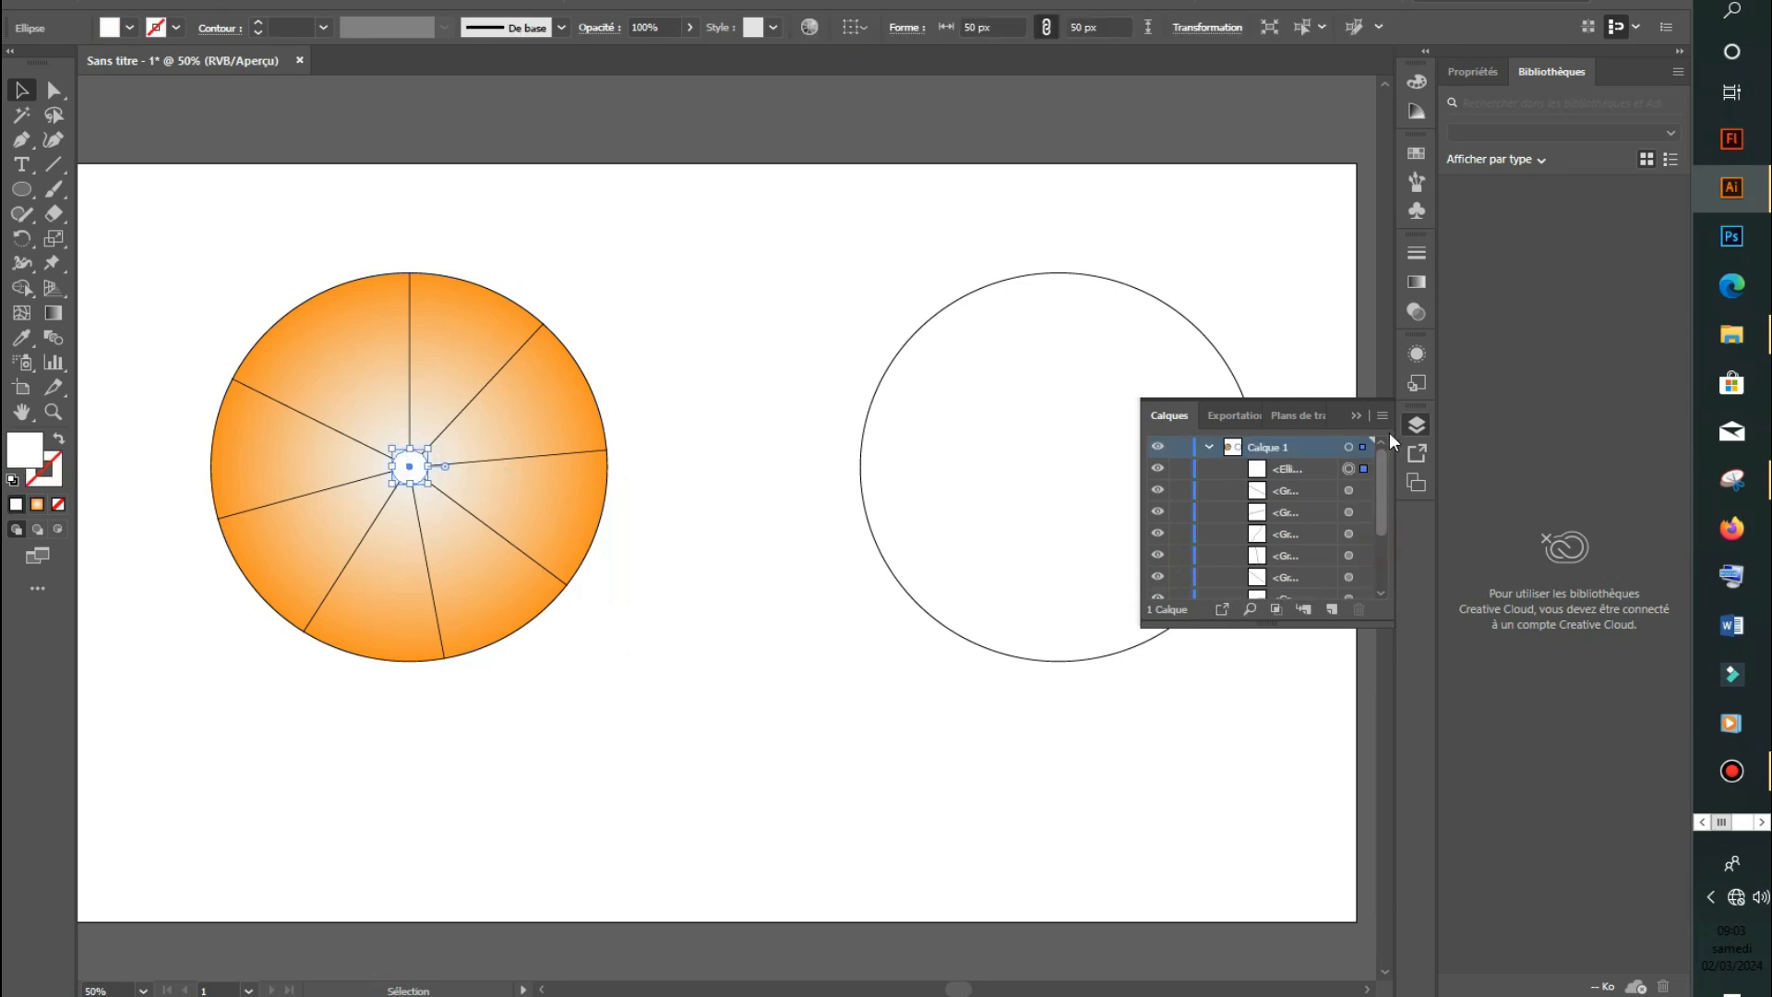
pyautogui.click(1187, 469)
# Select all the dividing lines across the orange circle and set their stroke colour to white.
pyautogui.moveTo(635, 261); pyautogui.dragTo(374, 692)
pyautogui.moveTo(526, 373); pyautogui.dragTo(462, 642)
pyautogui.moveTo(377, 389); pyautogui.dragTo(386, 572)
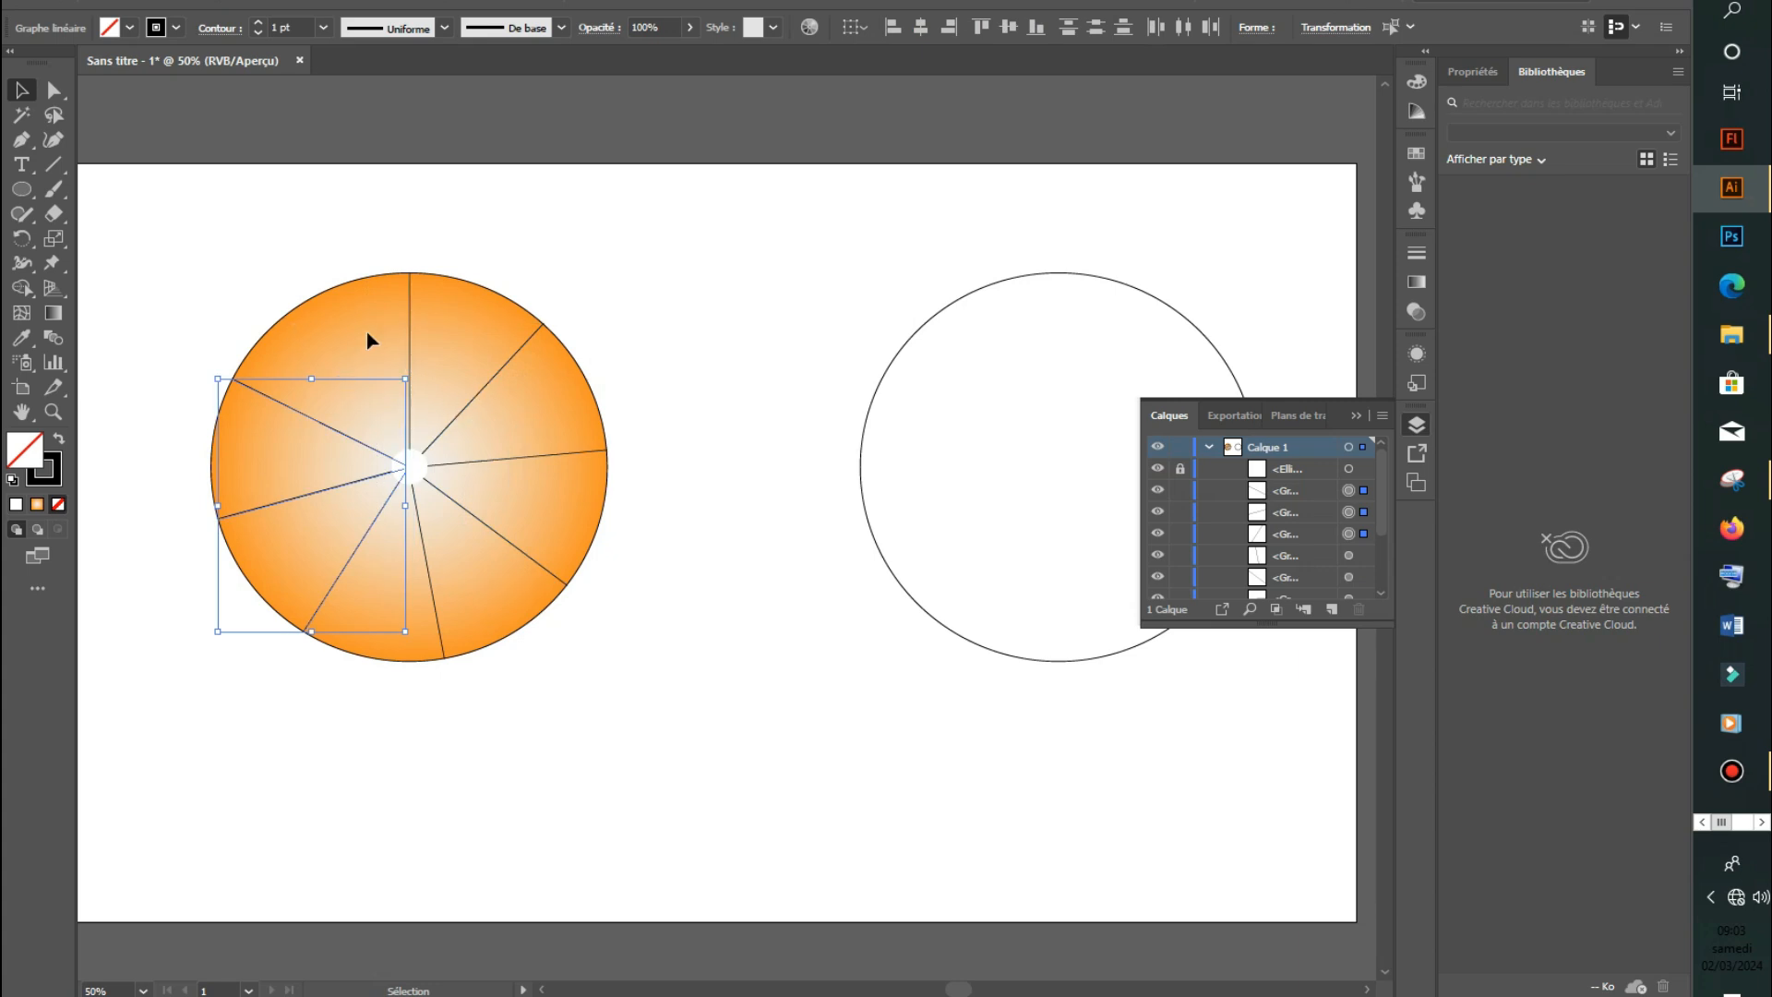
pyautogui.click(221, 353)
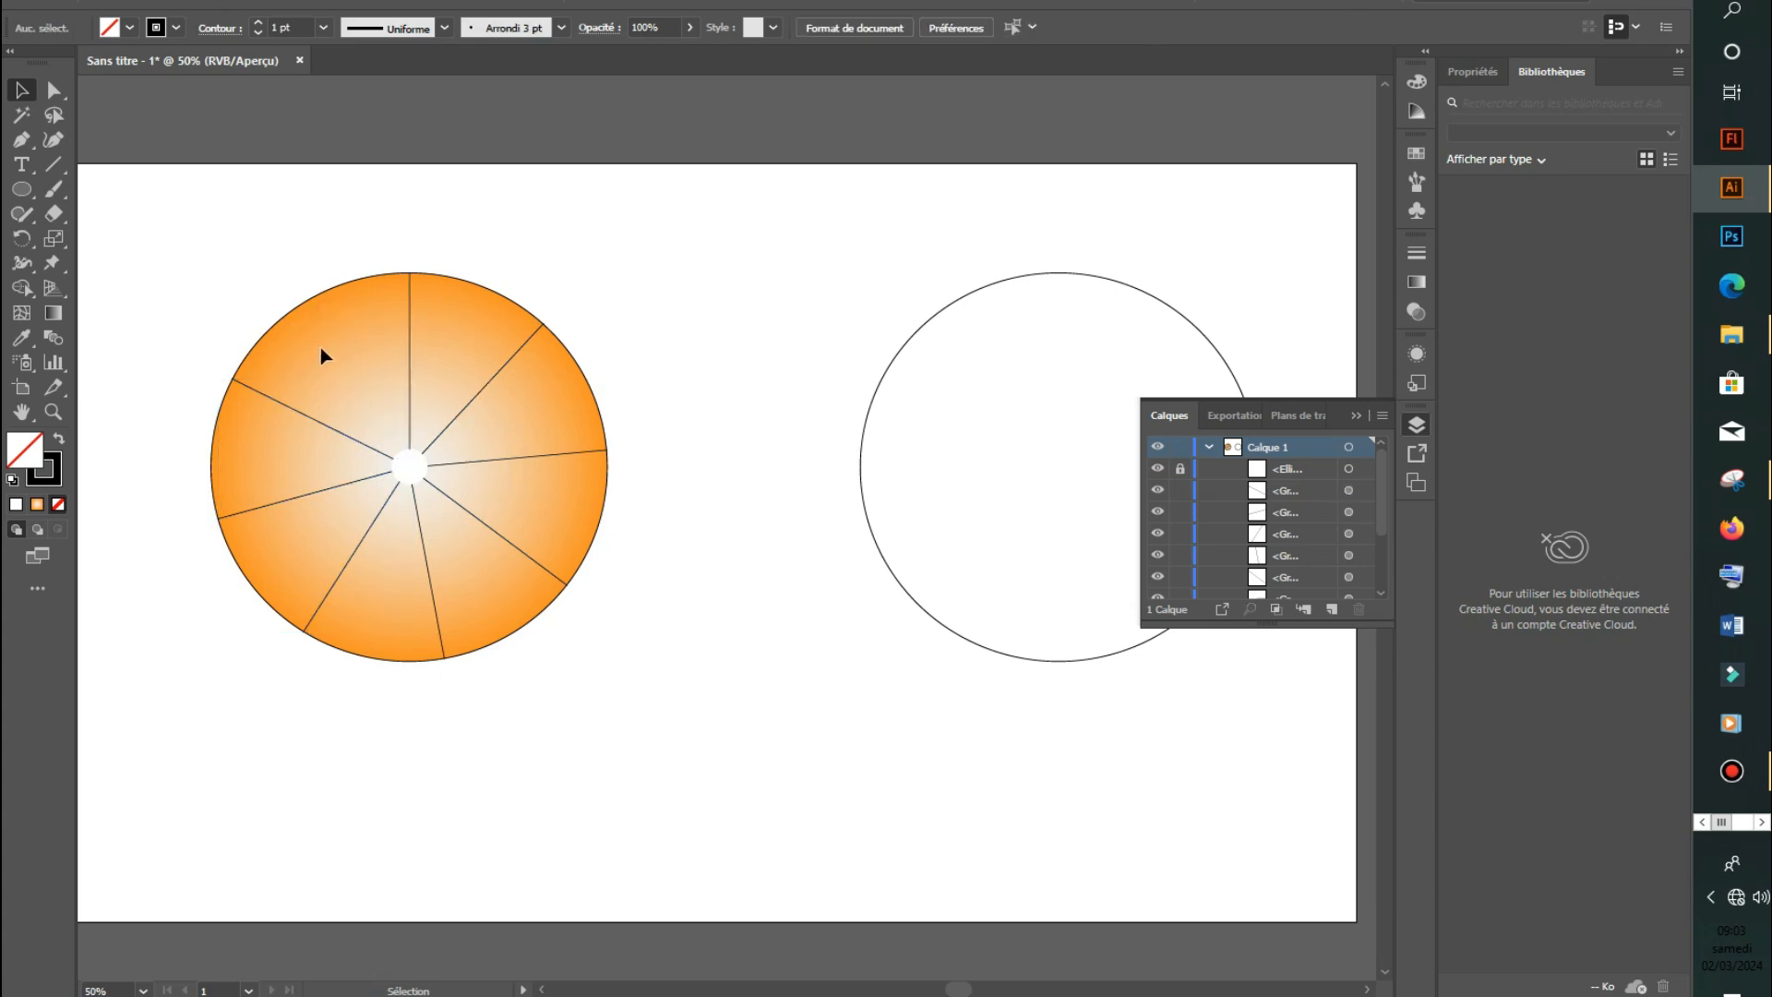
pyautogui.moveTo(431, 506); pyautogui.dragTo(516, 623)
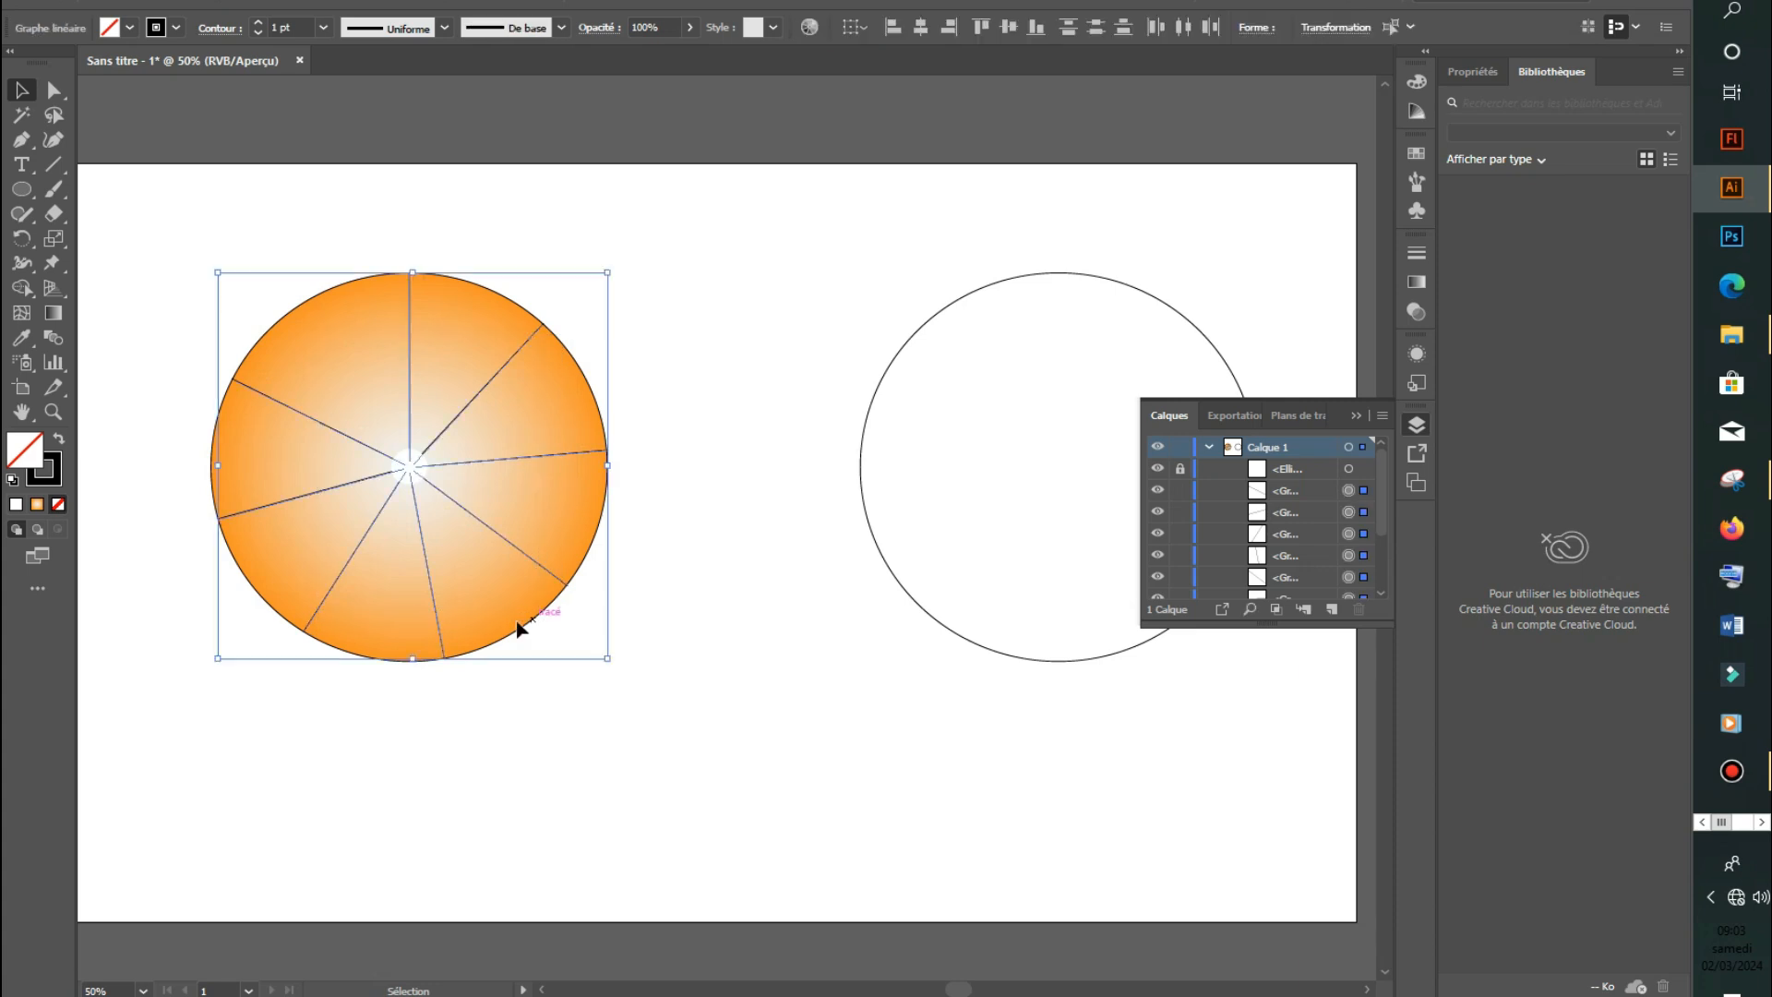
pyautogui.click(176, 27)
pyautogui.click(46, 64)
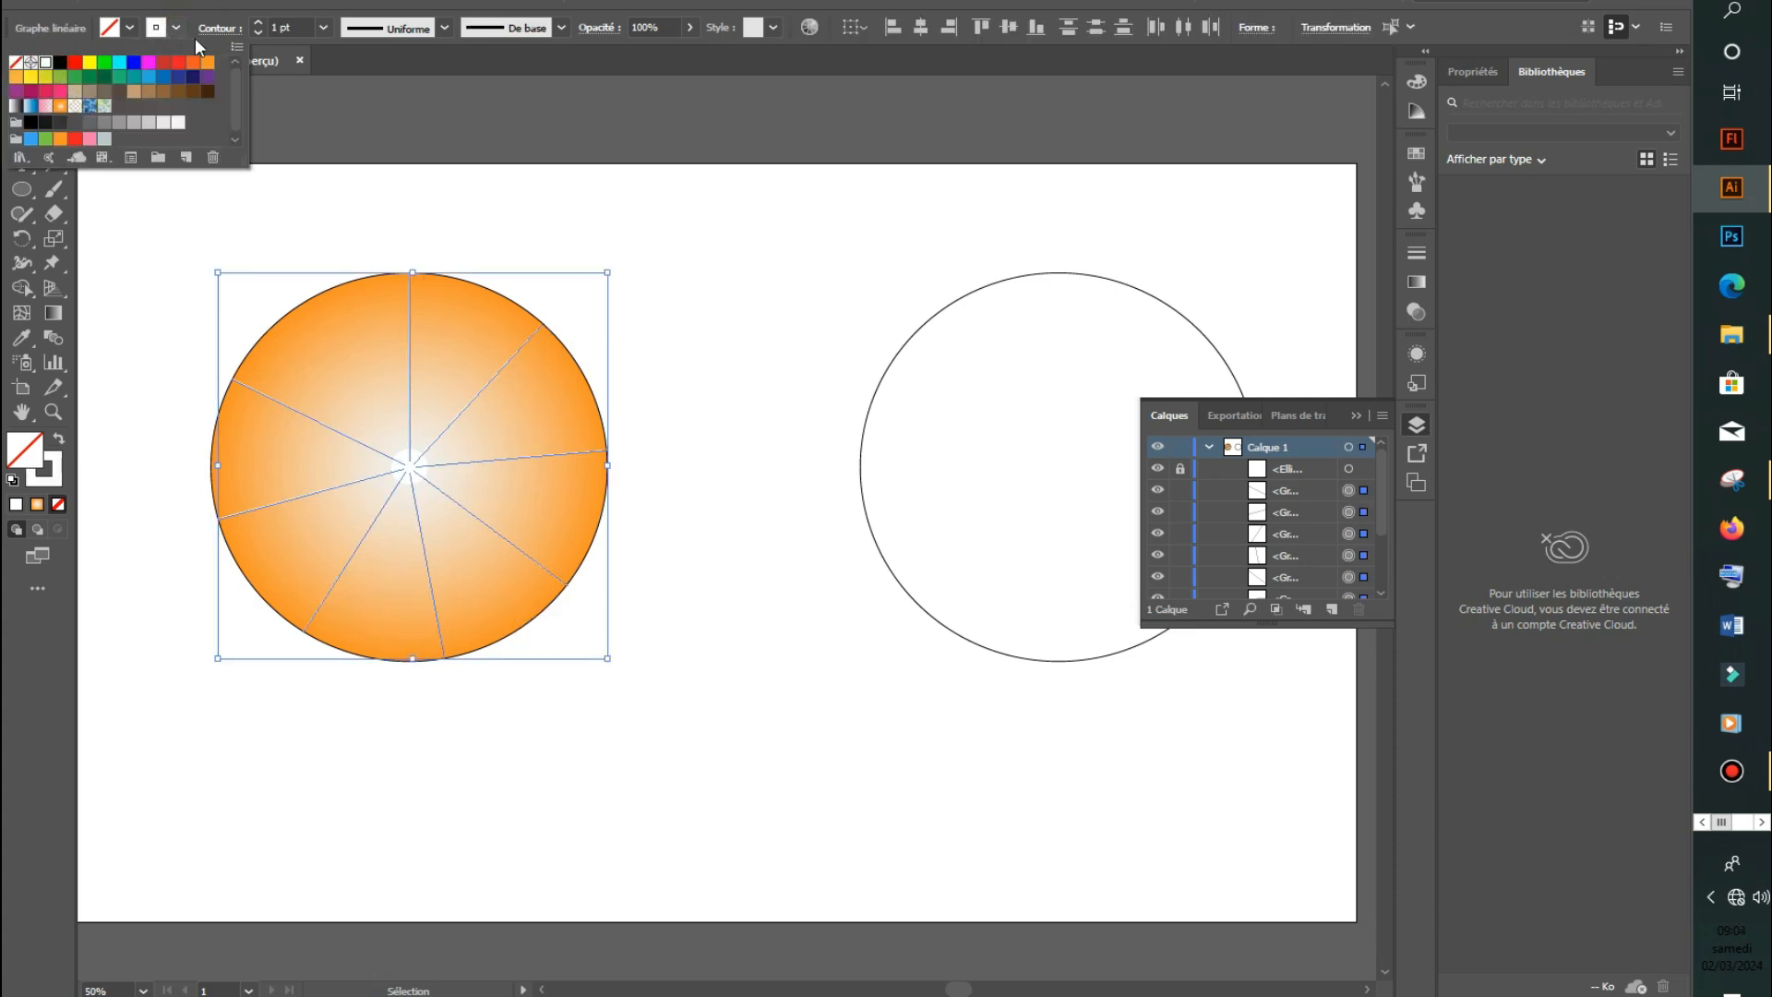
# Thicken the white dividing lines to a stroke weight of 9 pt.
pyautogui.click(258, 26)
pyautogui.click(258, 26)
pyautogui.click(257, 27)
pyautogui.click(257, 27)
pyautogui.click(257, 27)
pyautogui.click(258, 27)
pyautogui.click(258, 27)
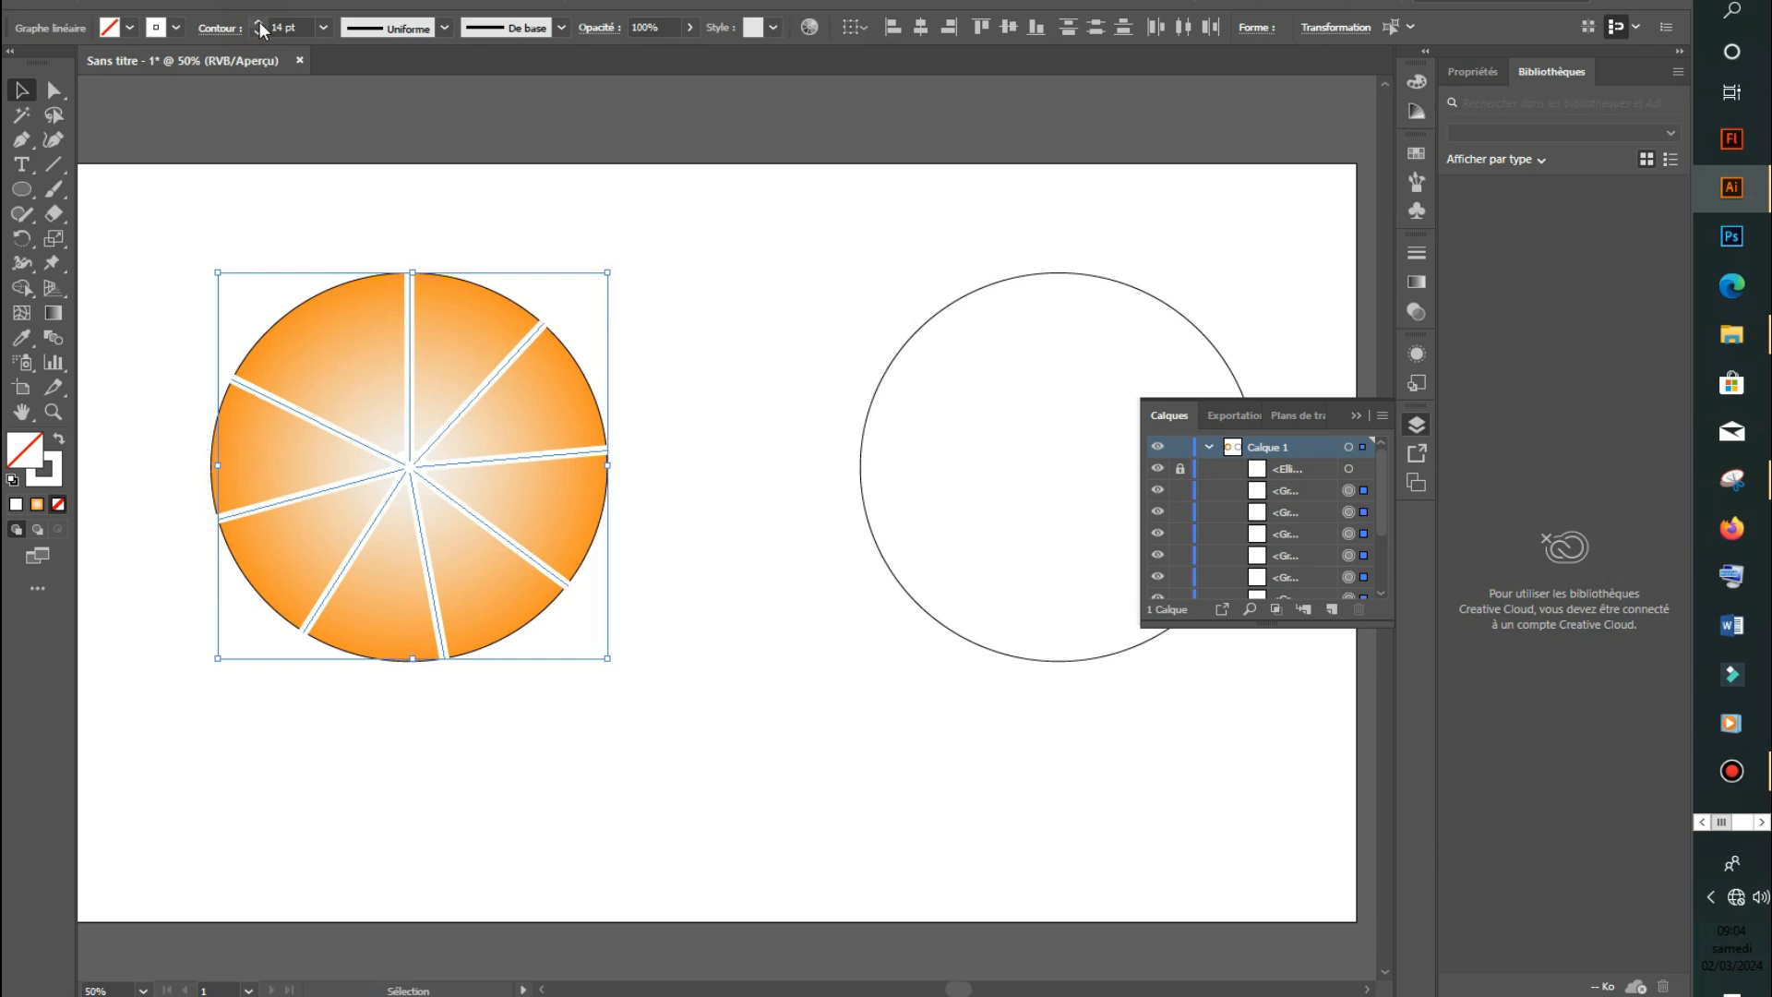
pyautogui.click(257, 31)
pyautogui.click(258, 31)
pyautogui.click(257, 32)
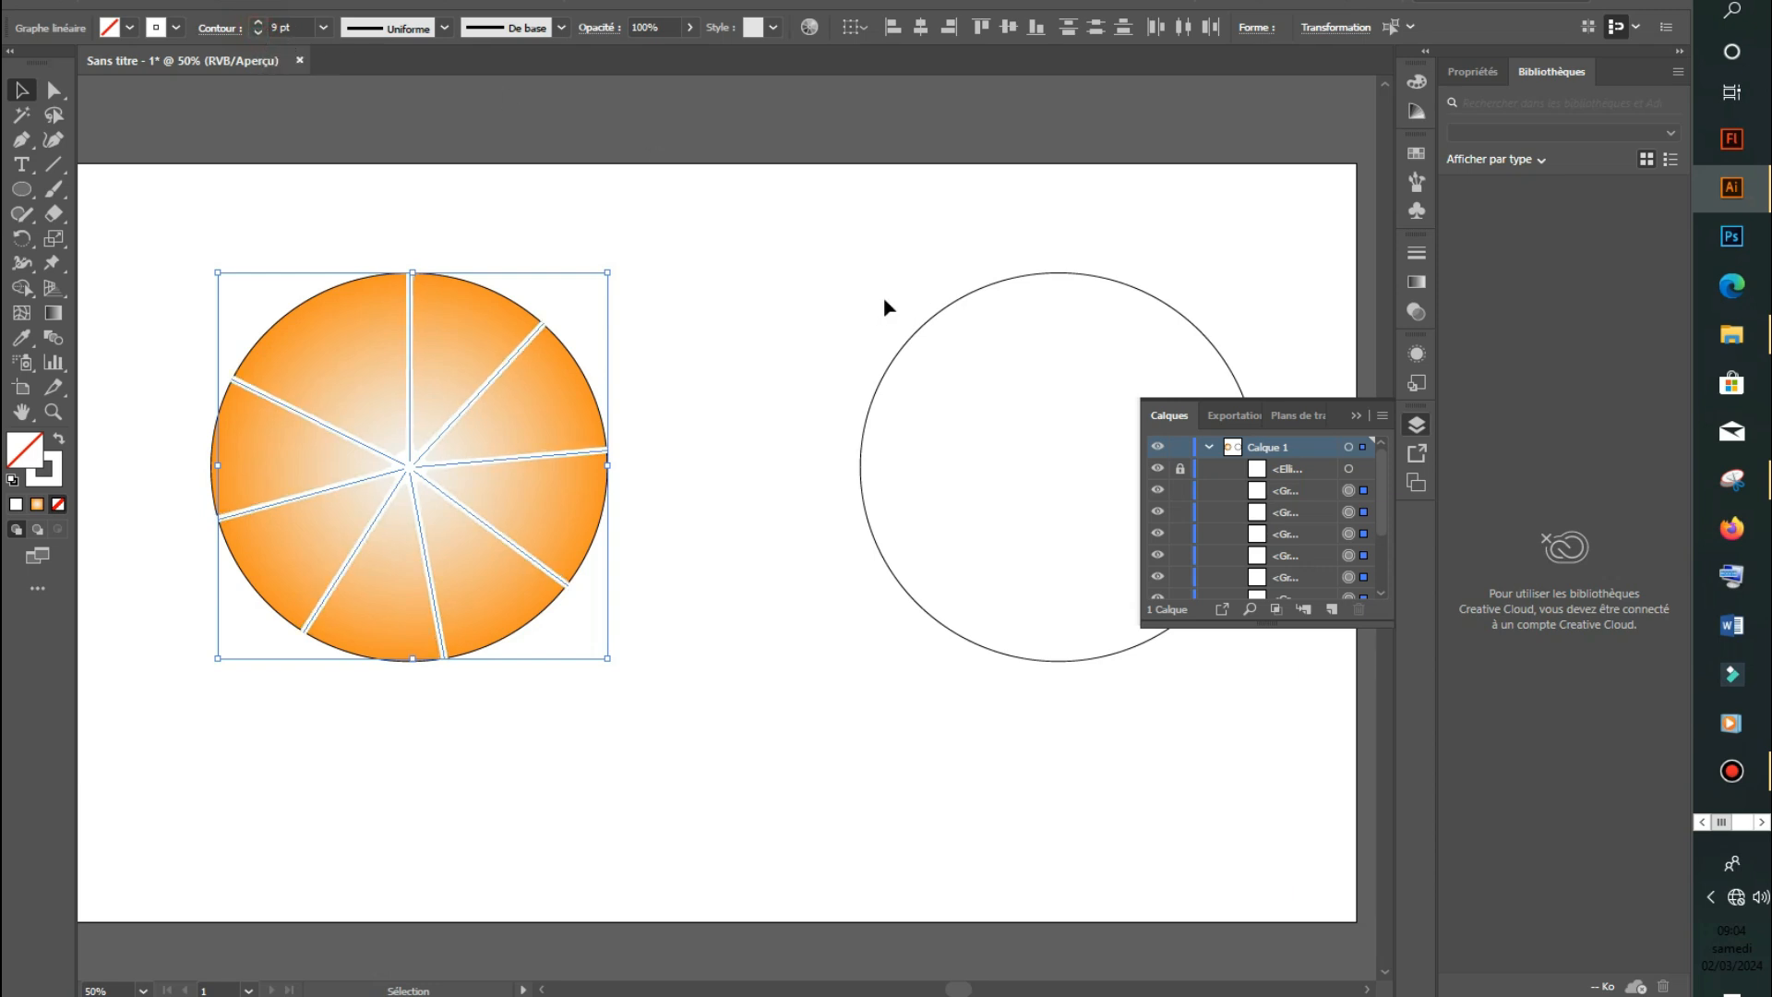
pyautogui.click(794, 292)
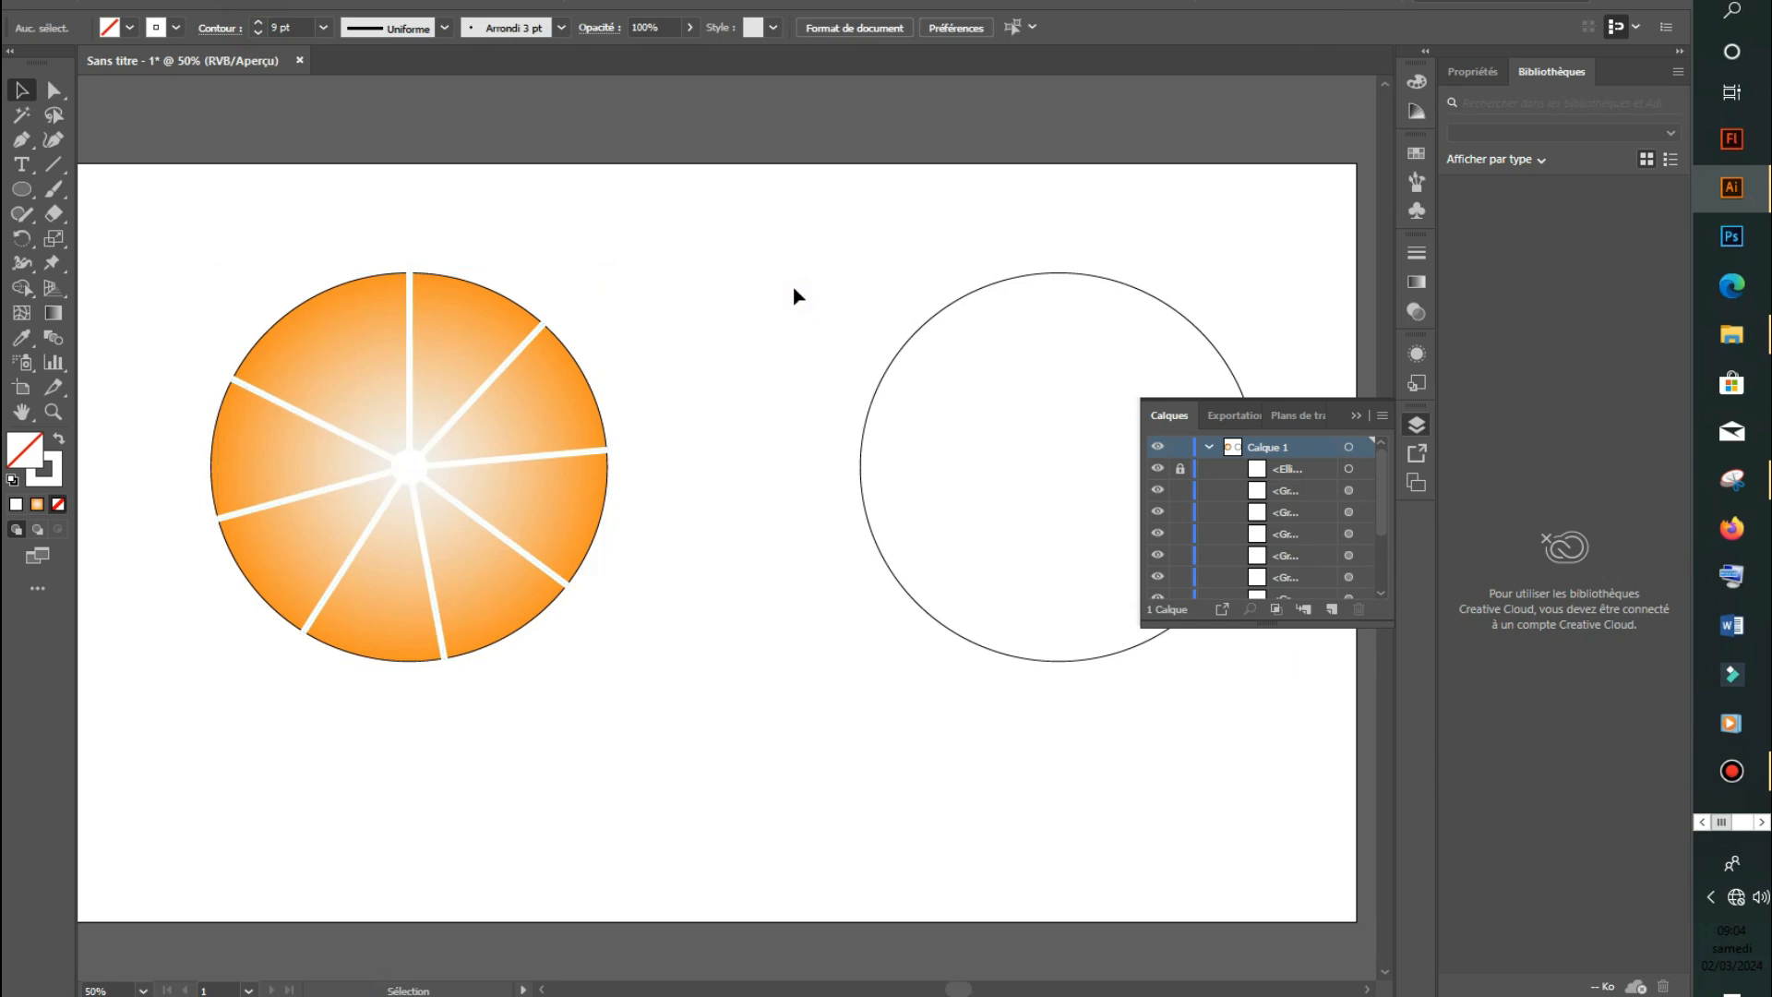
# Undo the latest stroke-weight changes on the dividing lines, back to 7 pt.
pyautogui.press('a')
pyautogui.click(531, 469)
pyautogui.press('v')
pyautogui.press('a')
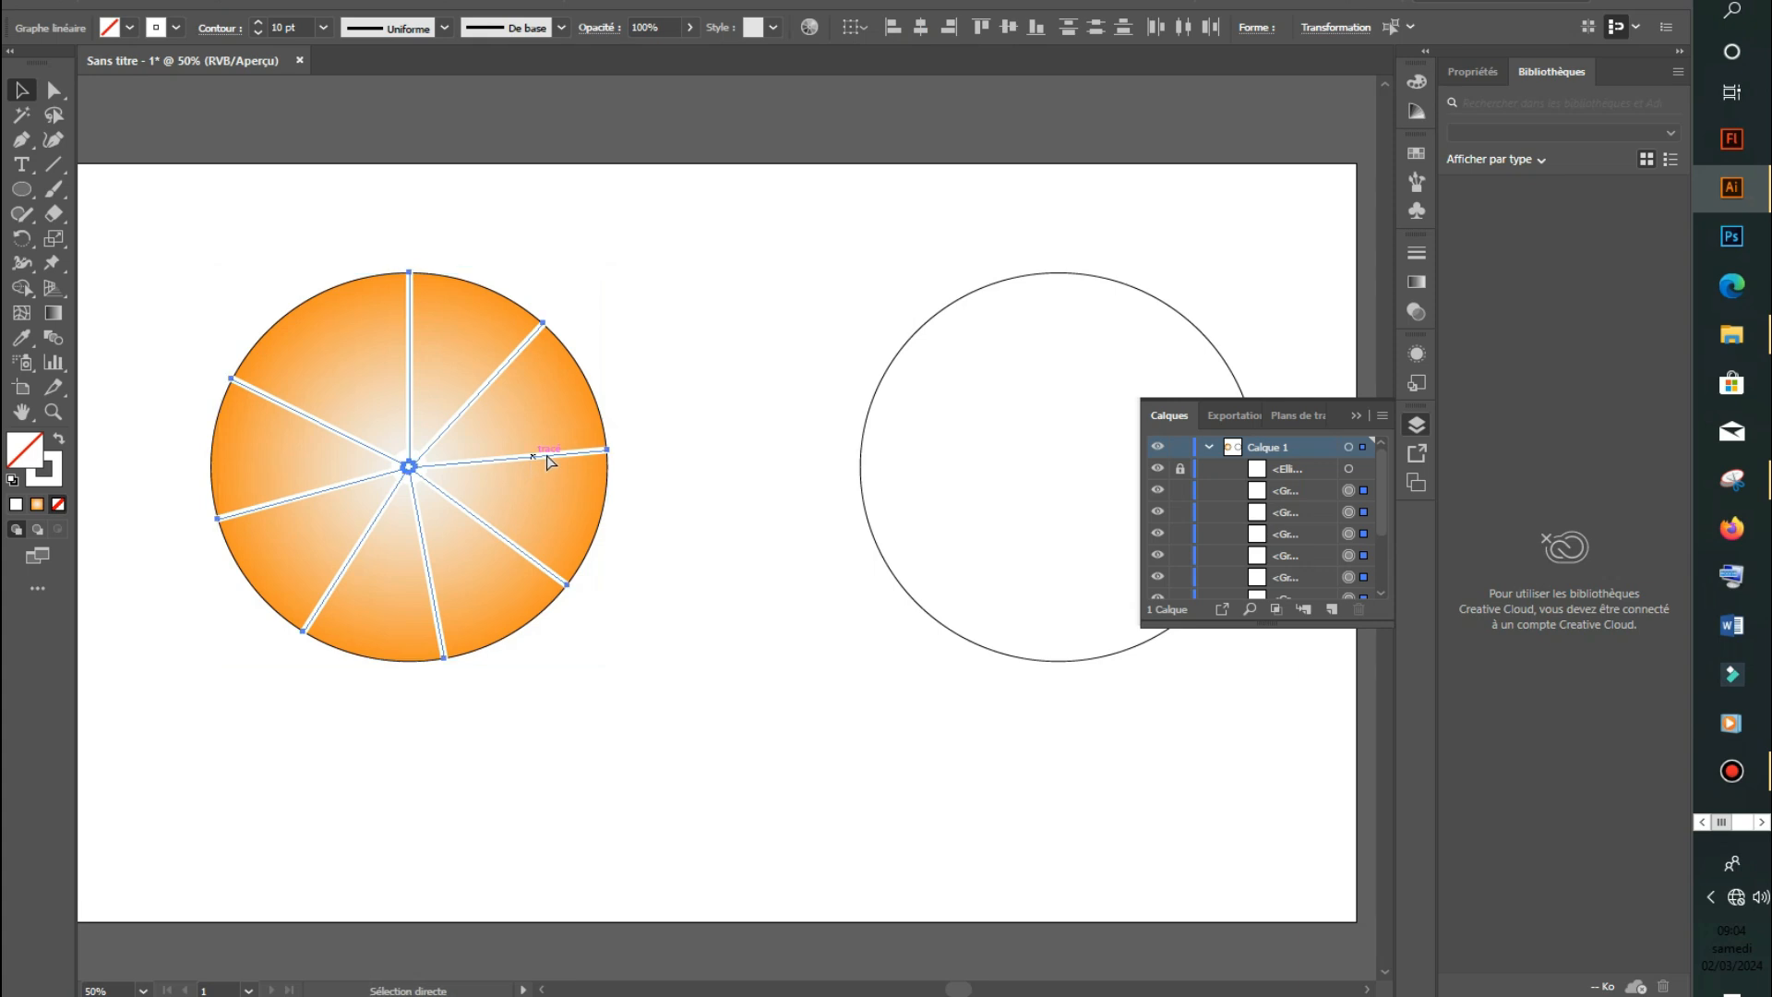
pyautogui.hotkey('ctrl', 'z')
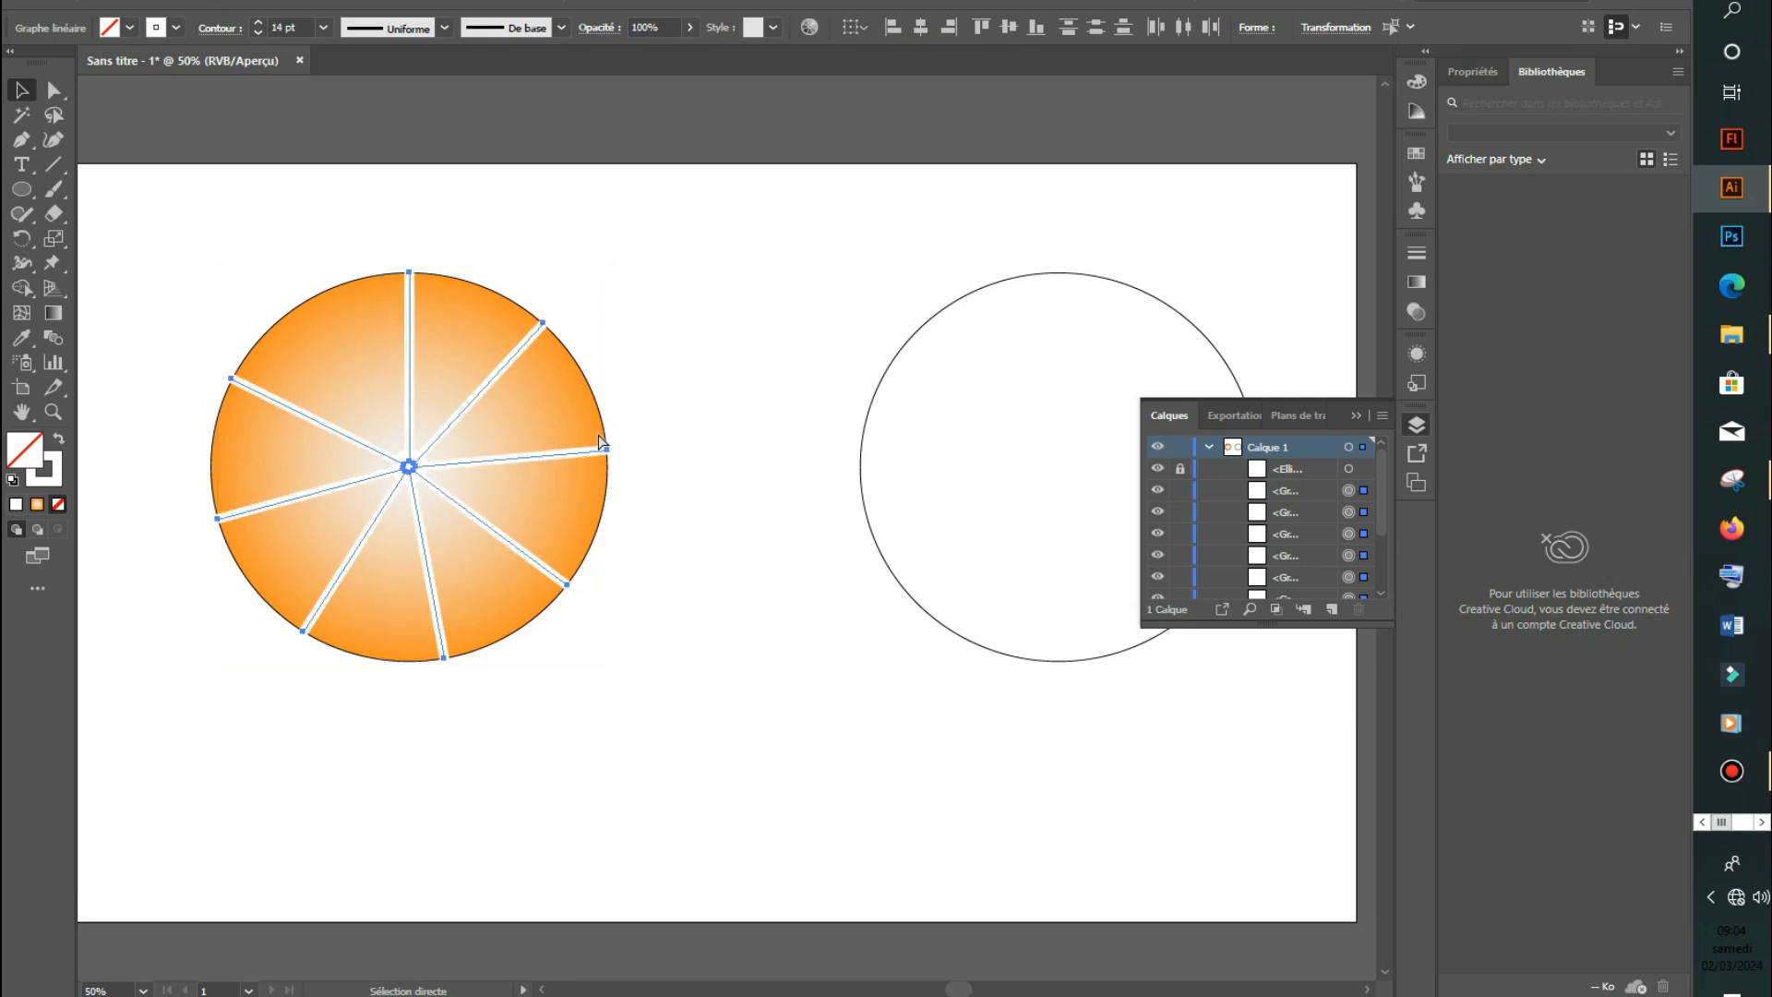
pyautogui.hotkey('ctrl', 'z')
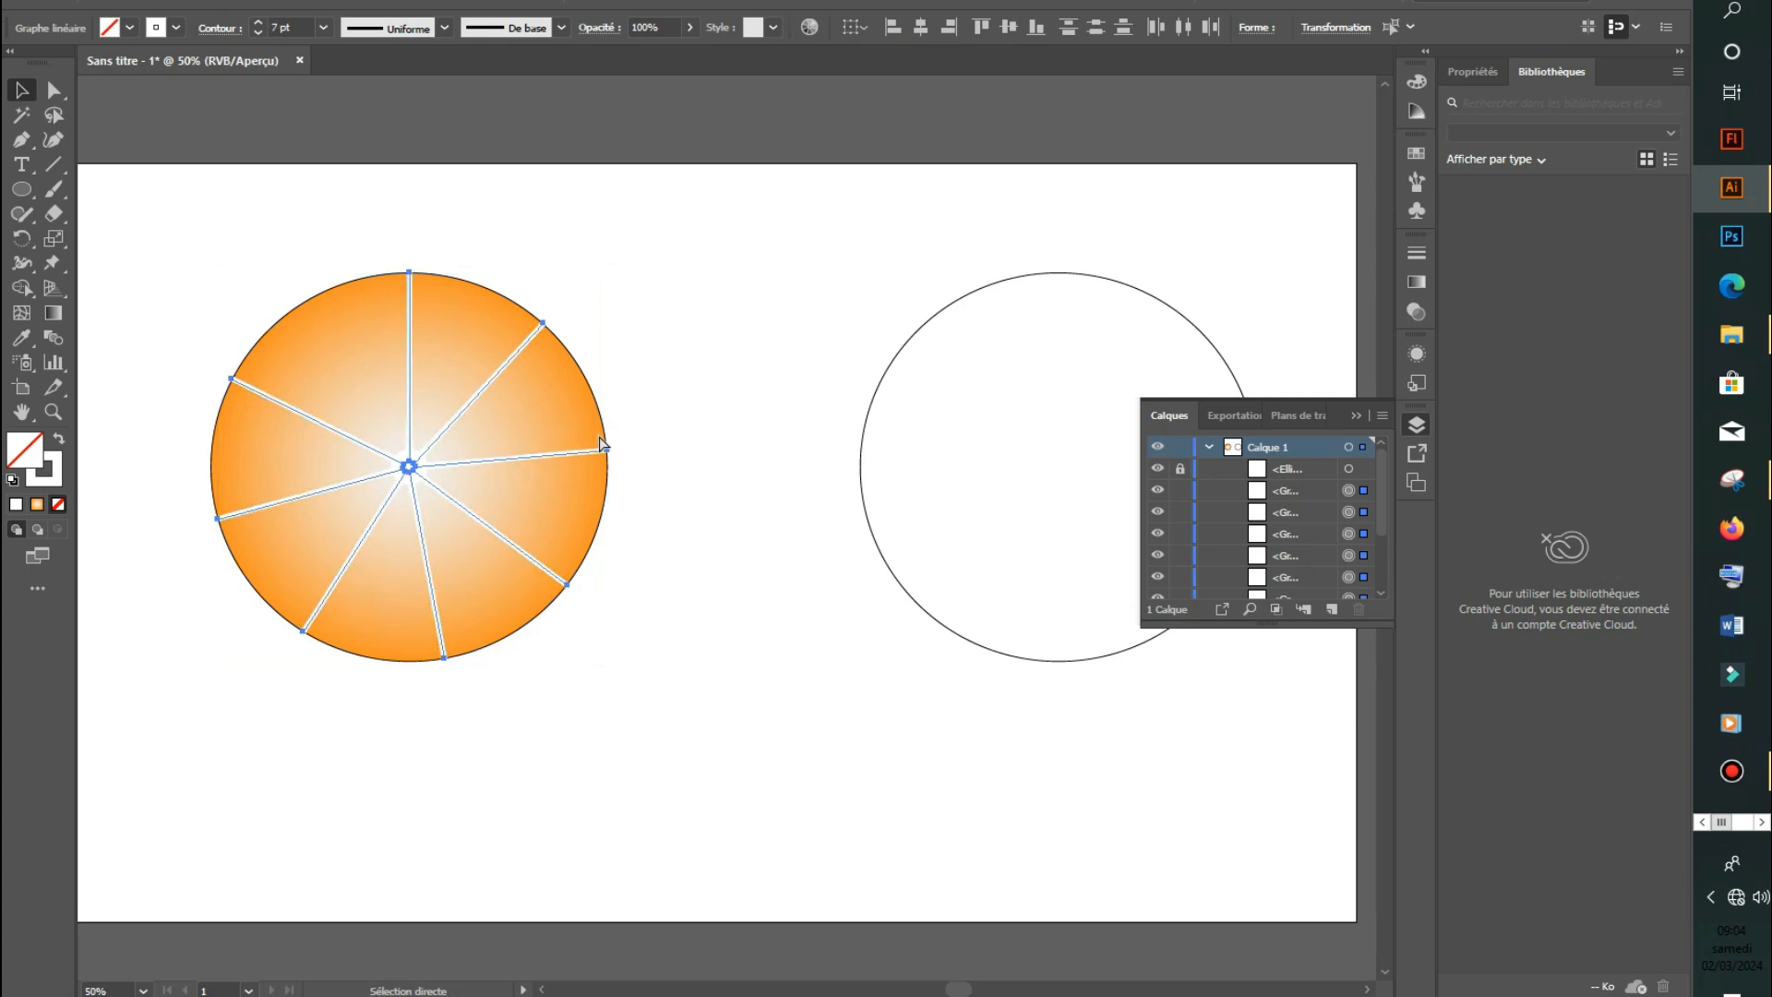
pyautogui.press('v')
pyautogui.click(692, 334)
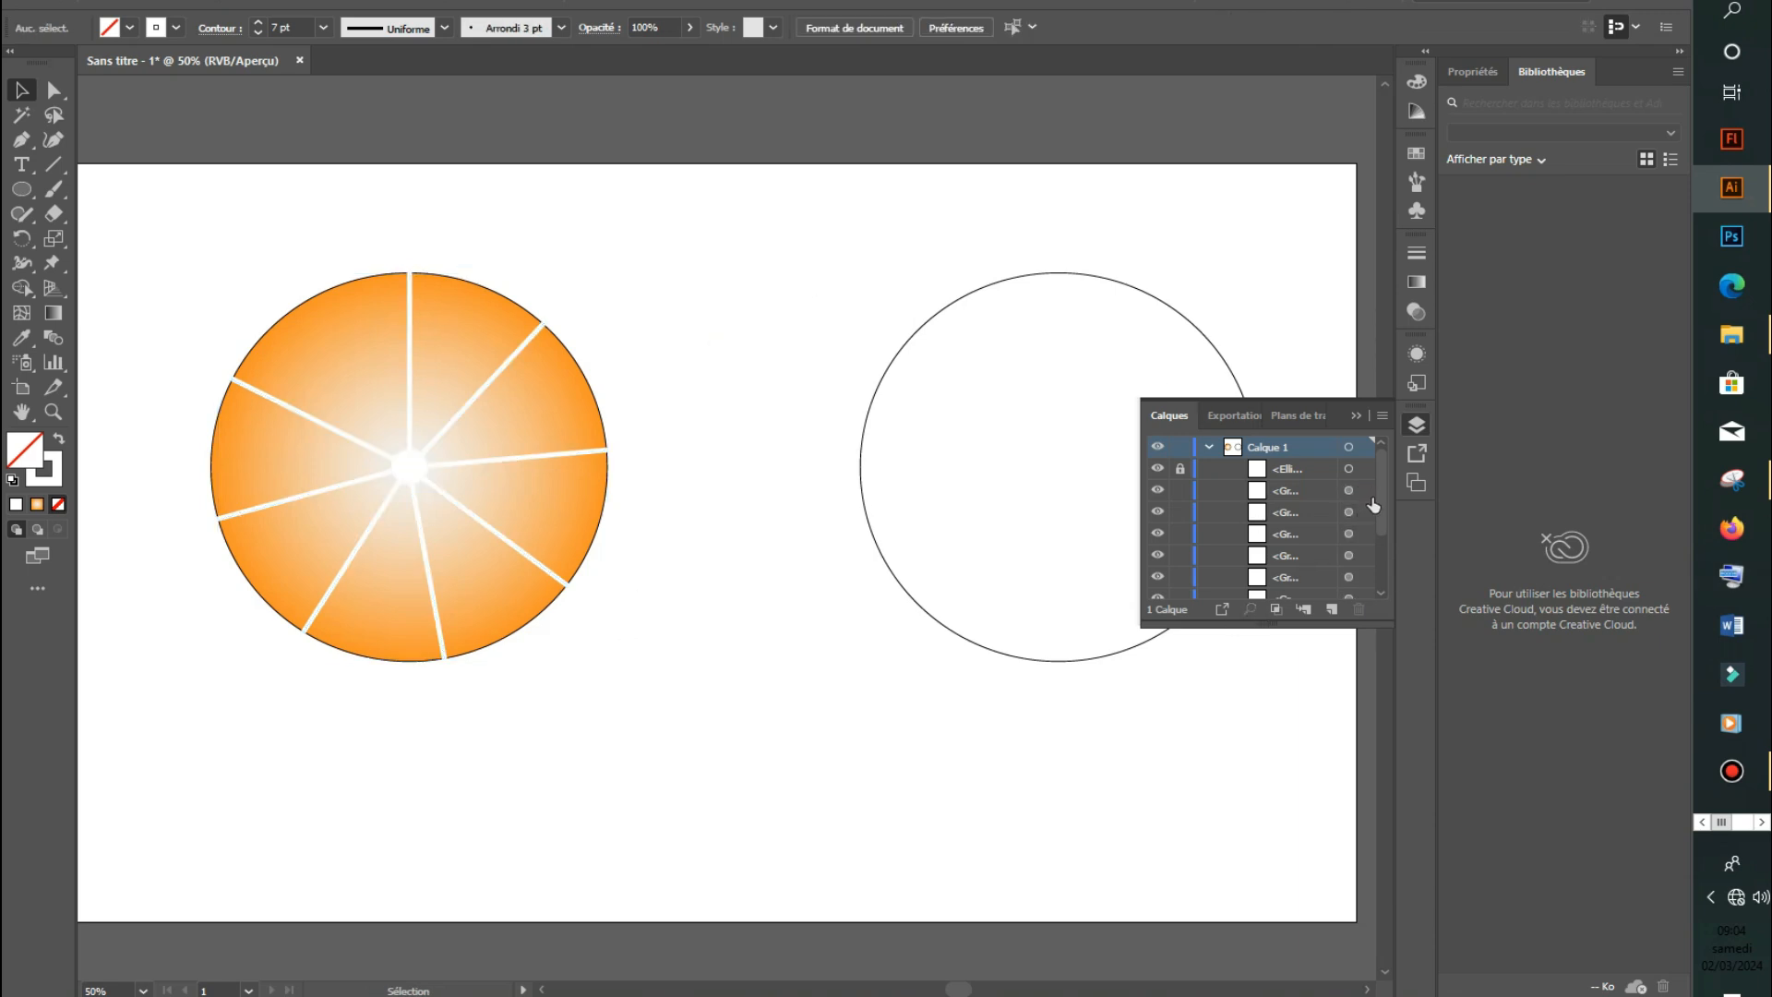
# Group all the white dividing lines of the segmented circle.
pyautogui.moveTo(190, 230); pyautogui.dragTo(636, 688)
pyautogui.rightClick(447, 468)
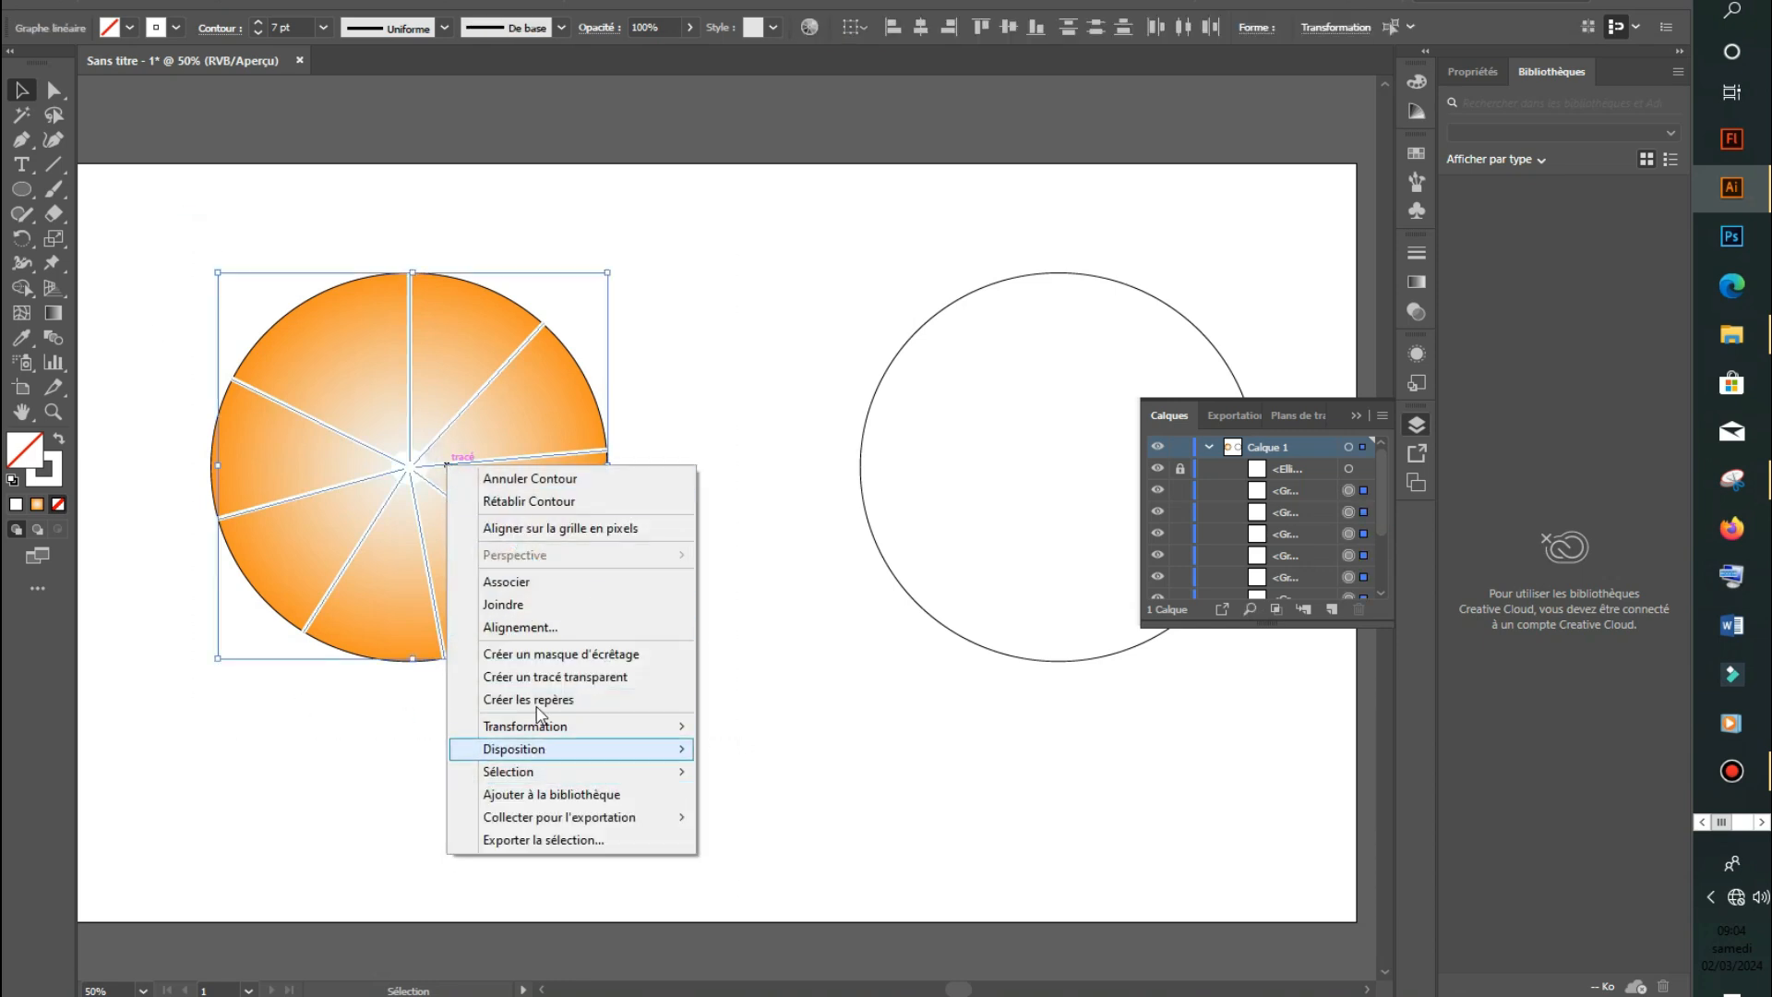
pyautogui.click(550, 583)
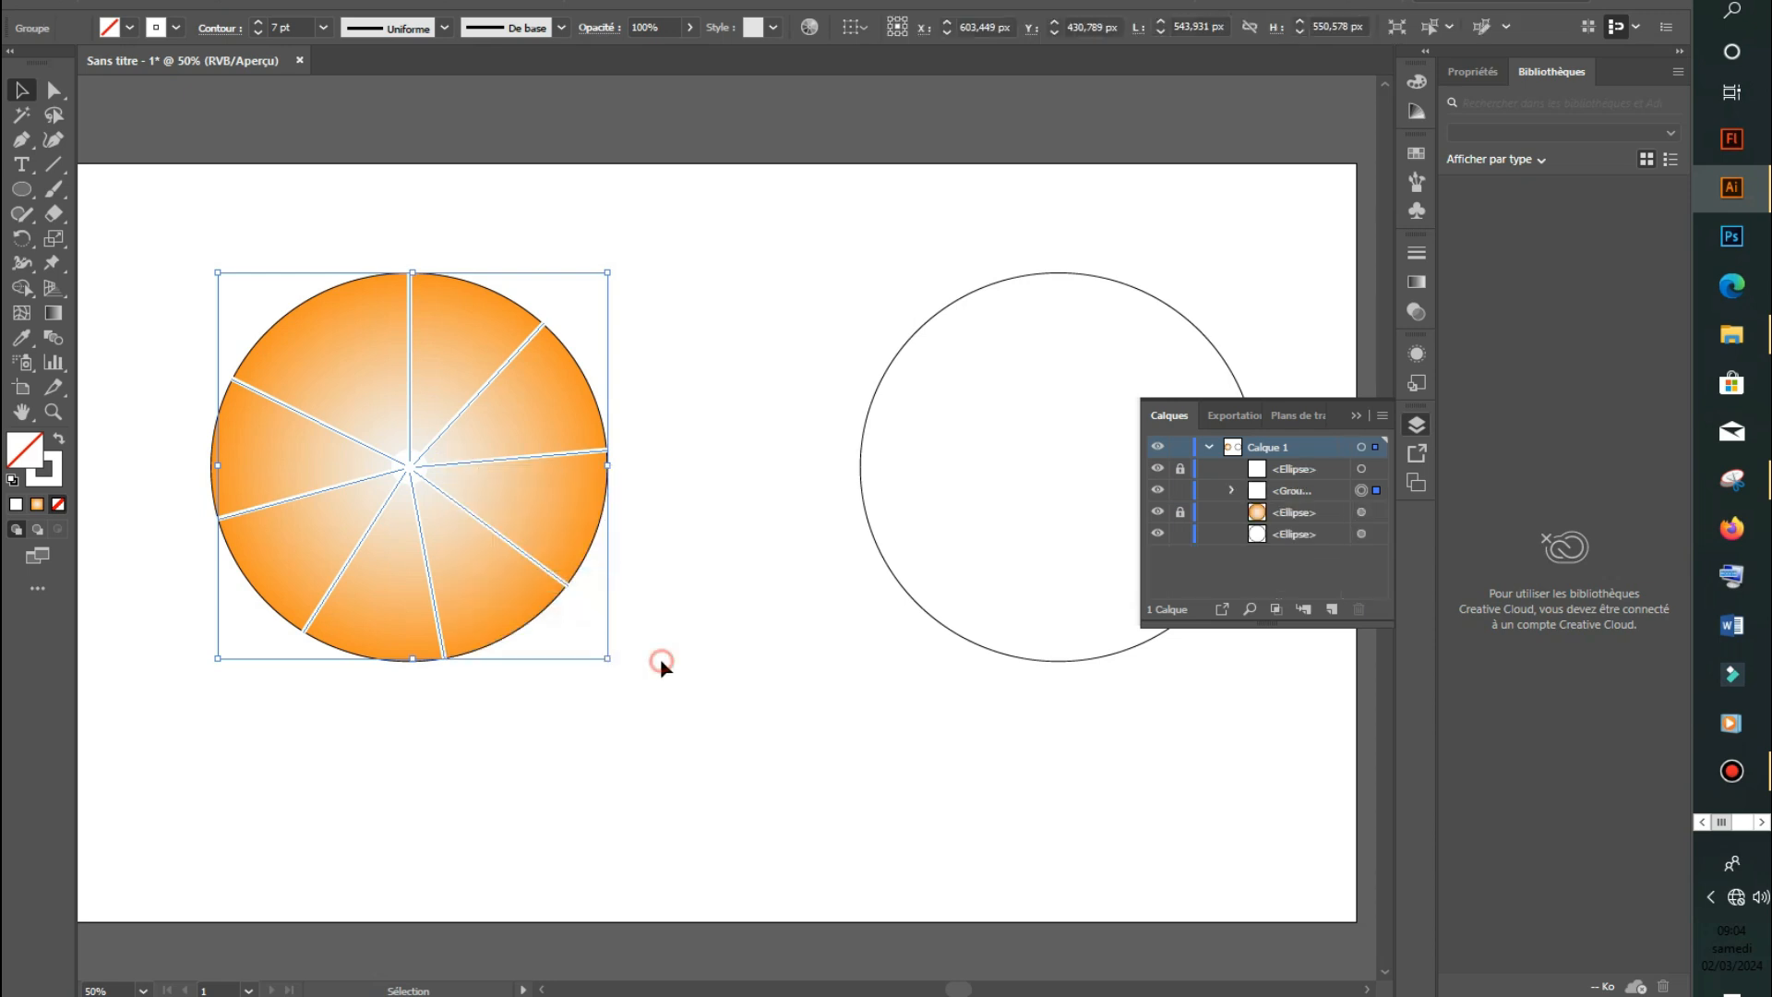
pyautogui.click(599, 732)
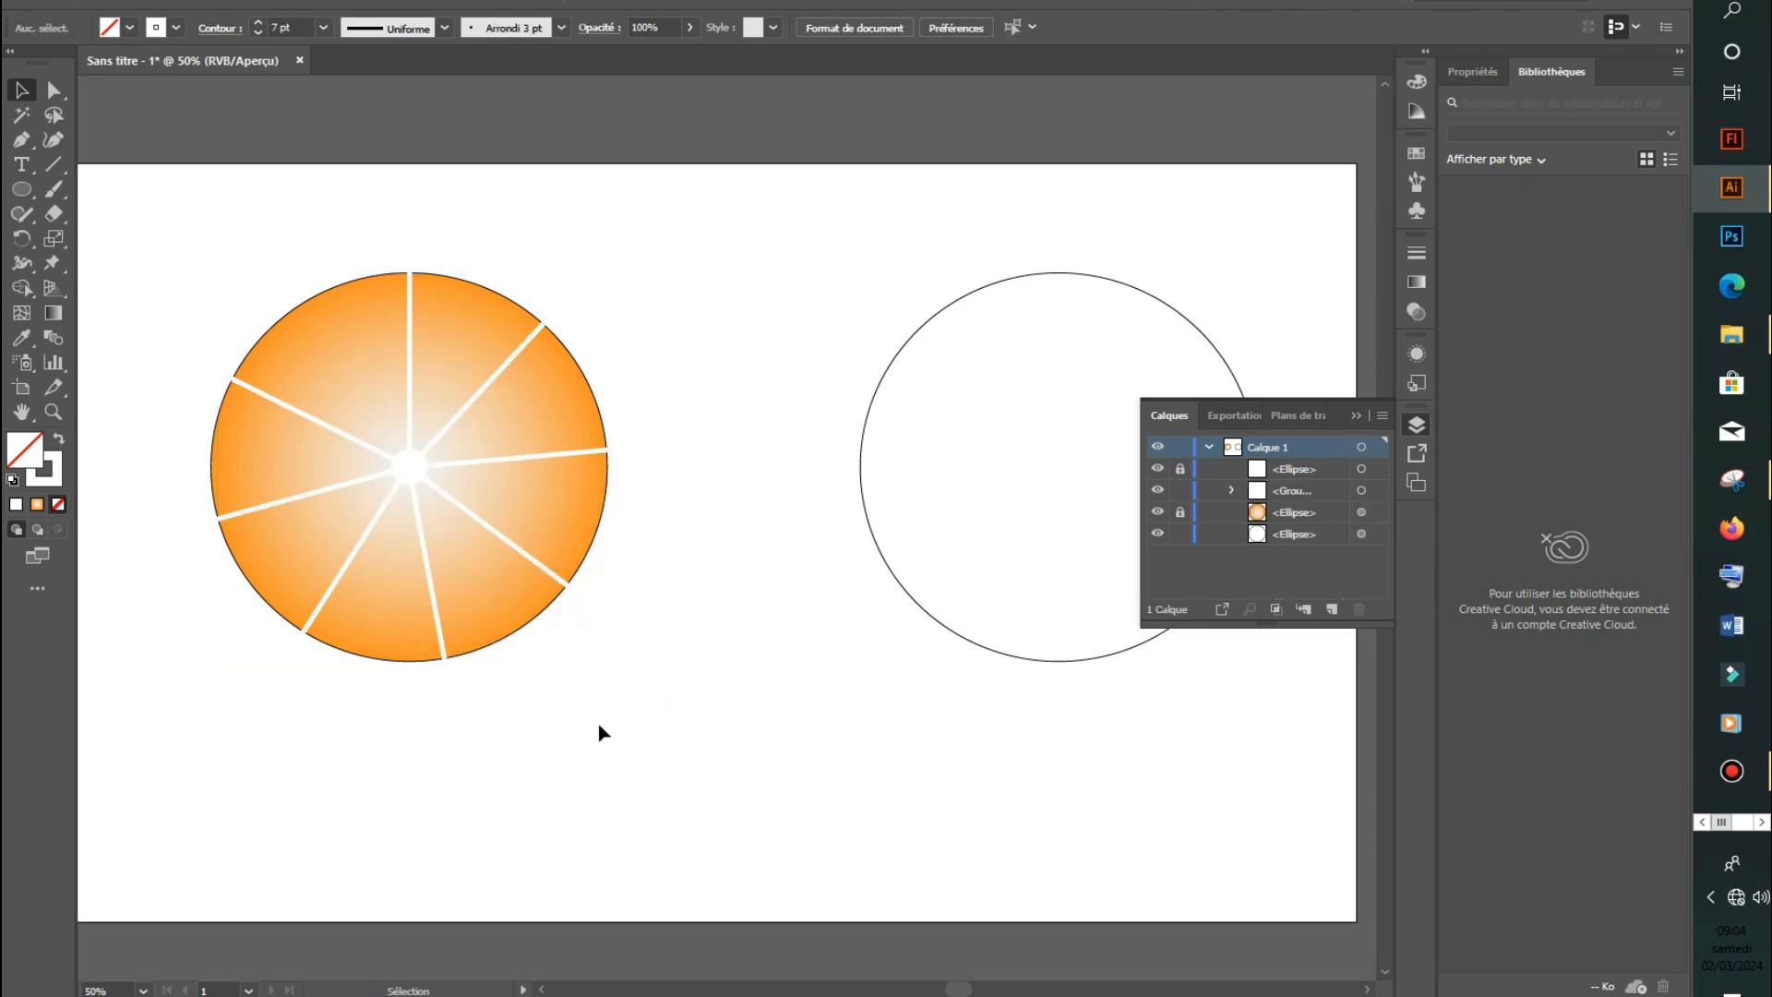
# Unlock the large orange gradient ellipse and set its stroke colour to light grey.
pyautogui.click(1181, 513)
pyautogui.click(594, 406)
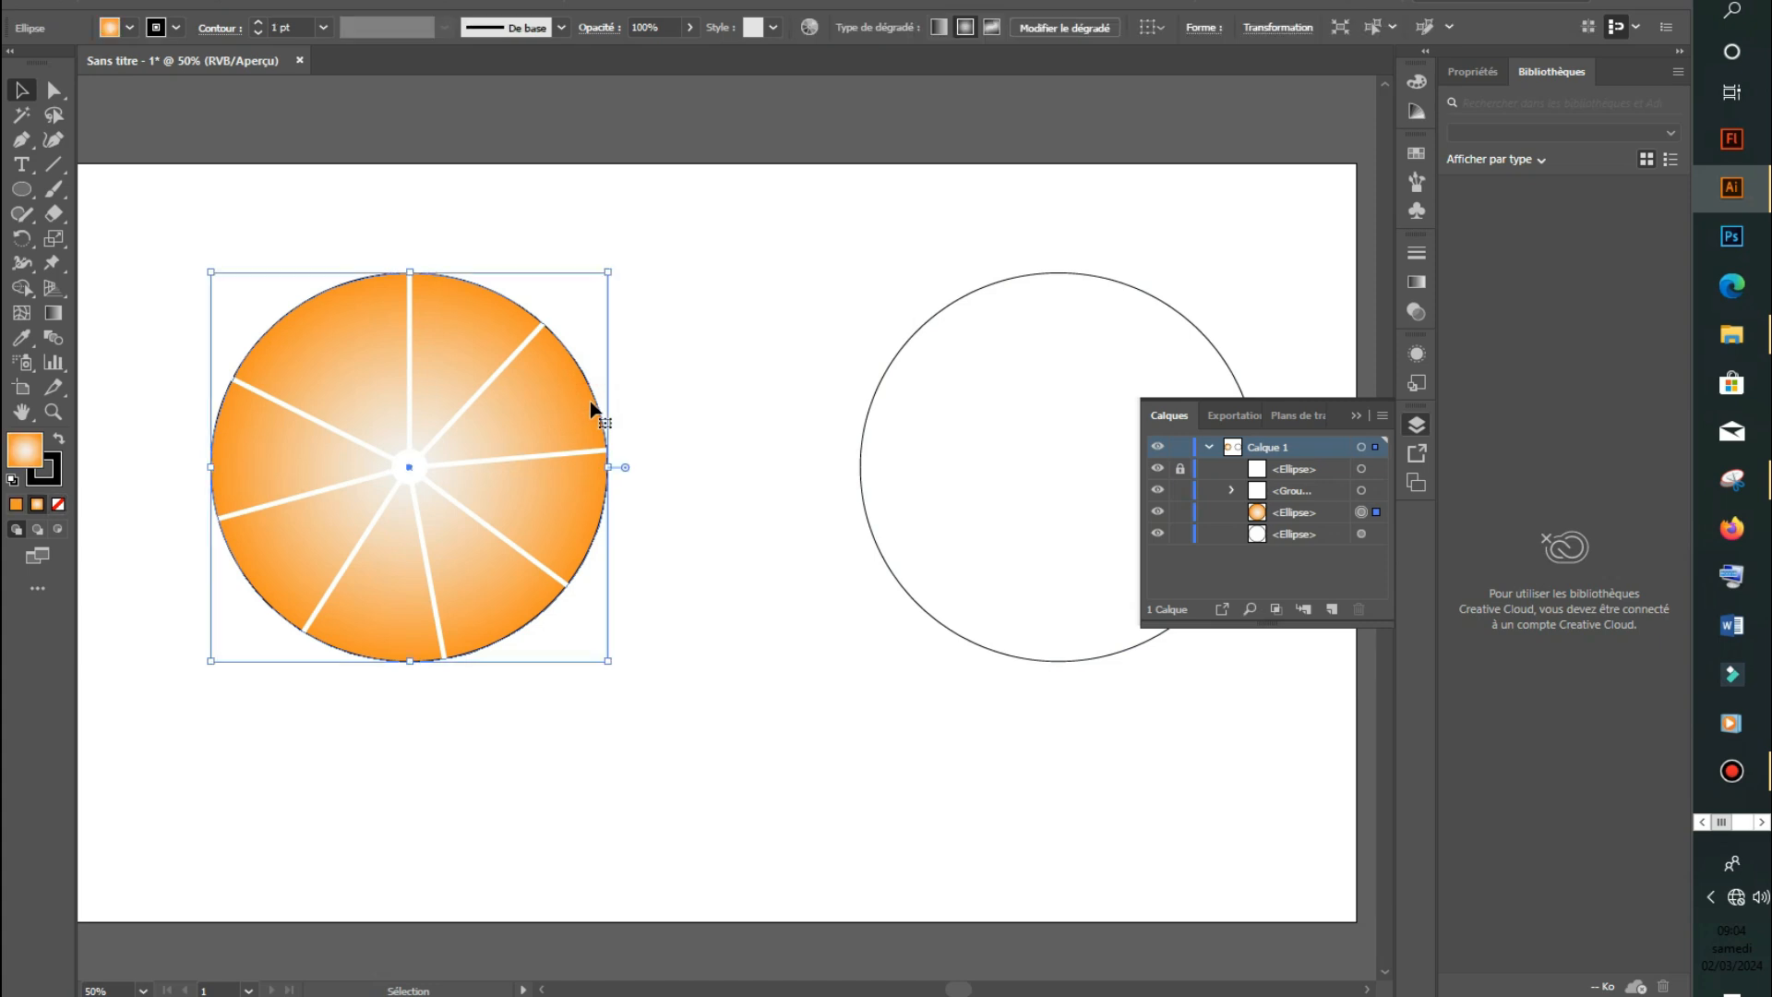
pyautogui.click(175, 31)
pyautogui.click(162, 123)
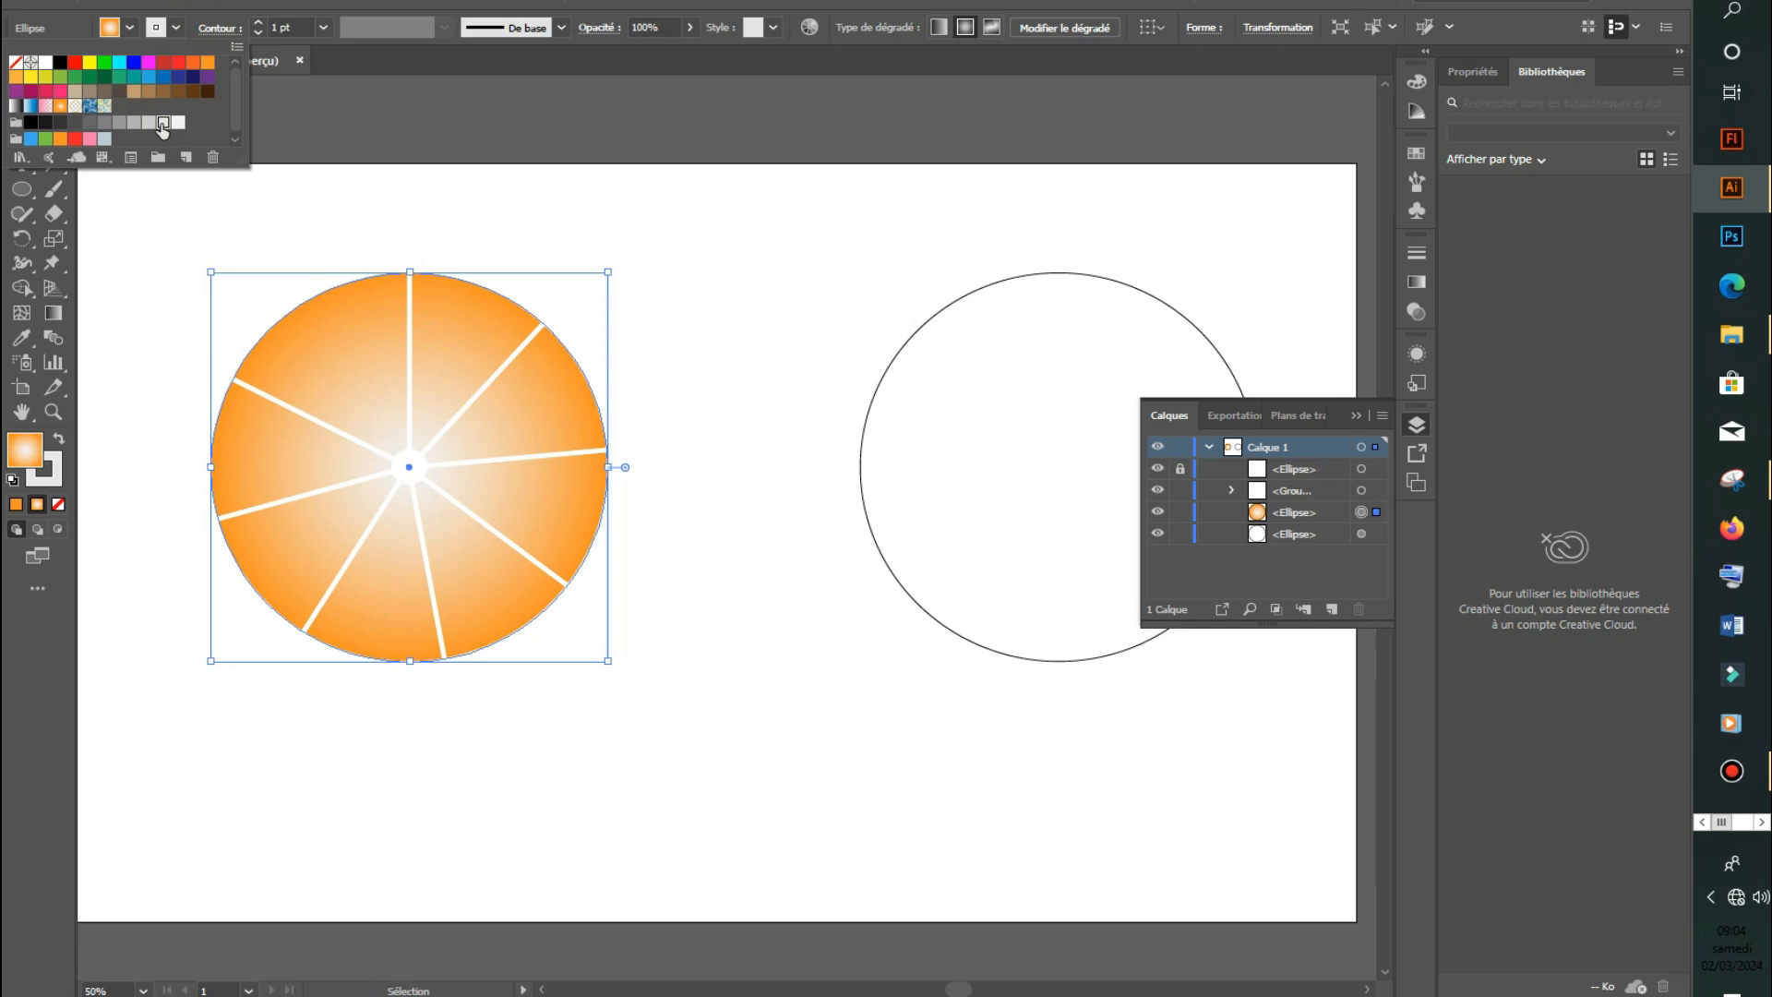
pyautogui.click(150, 123)
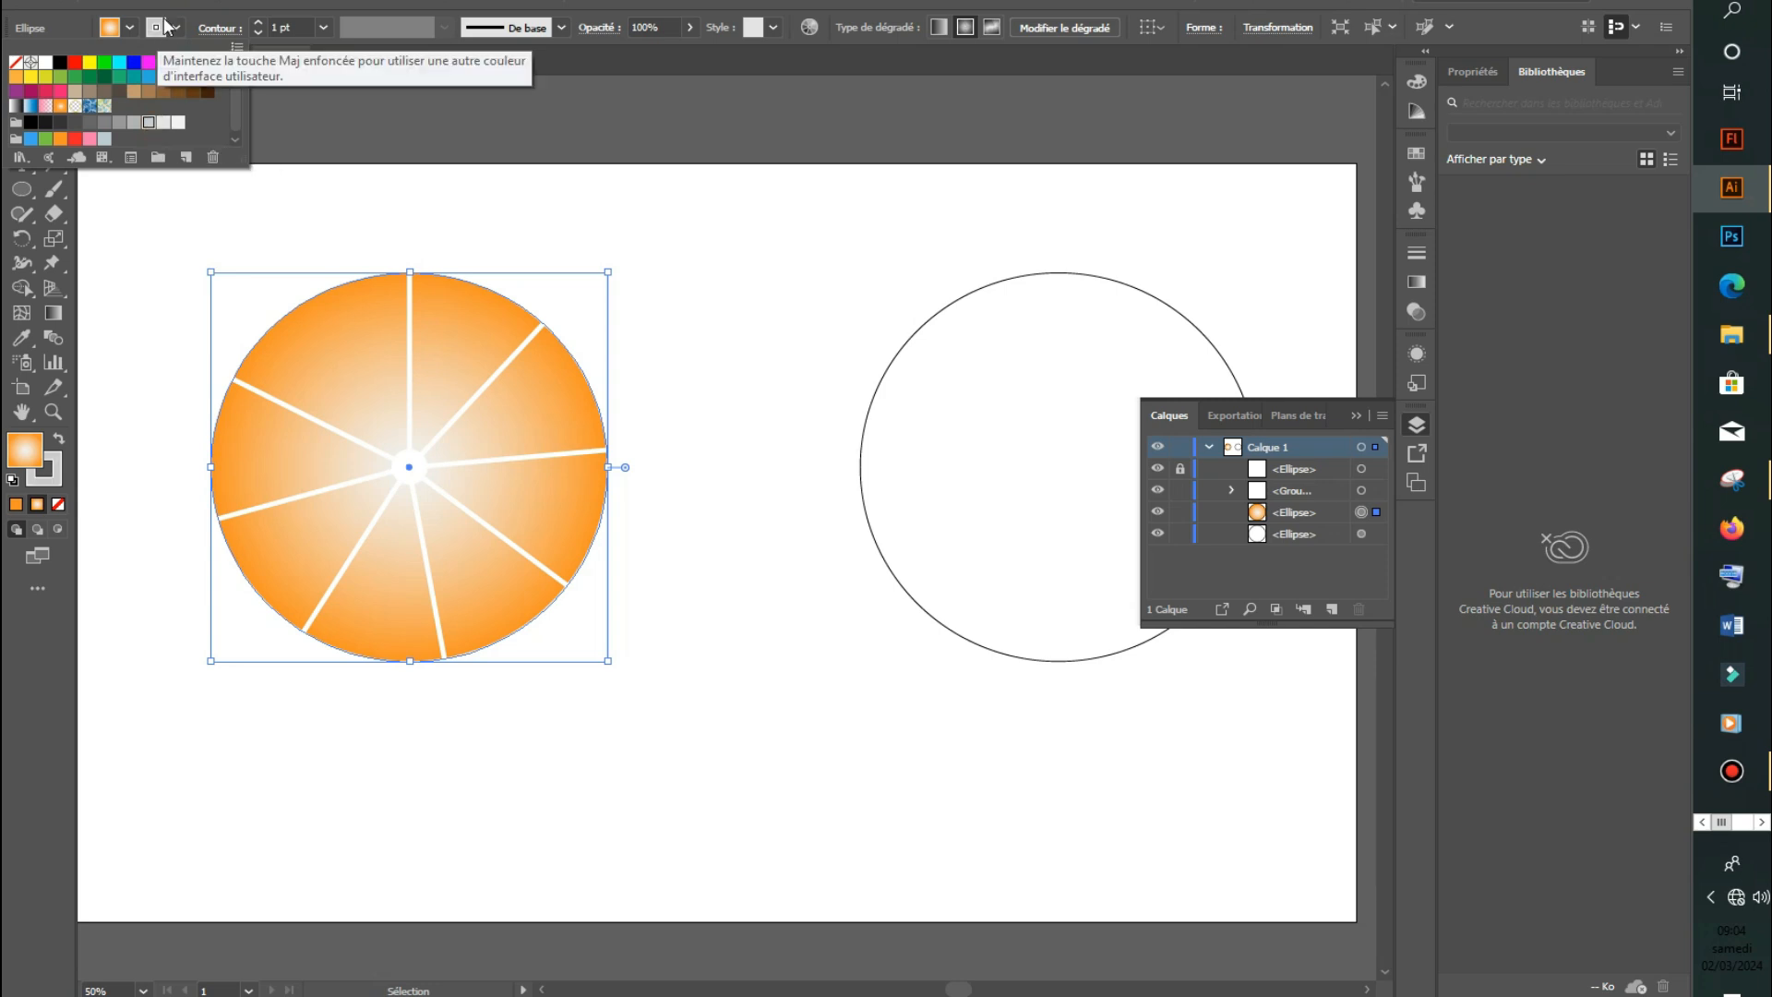
# Increase the orange gradient circle's stroke weight to 9 pt.
pyautogui.click(258, 24)
pyautogui.click(258, 24)
pyautogui.click(259, 24)
pyautogui.click(258, 26)
pyautogui.click(259, 26)
pyautogui.click(258, 25)
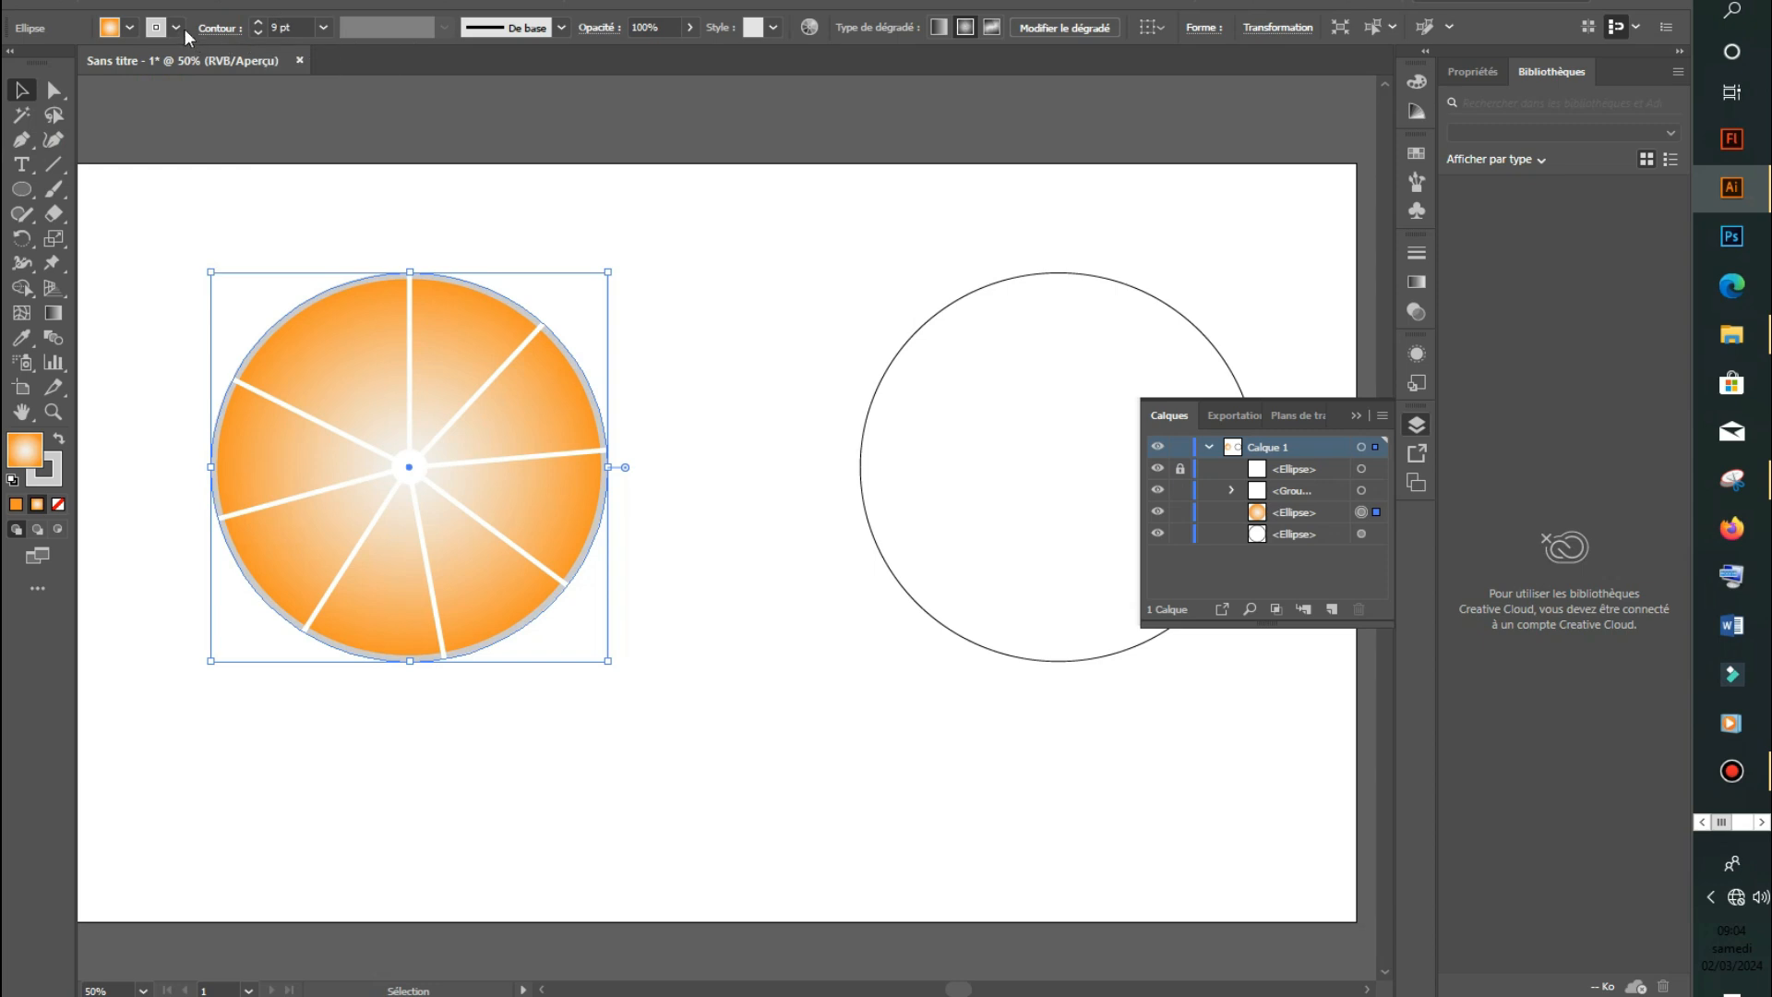
# Change the orange gradient circle's stroke colour to white and collapse the layers list.
pyautogui.click(176, 27)
pyautogui.click(46, 62)
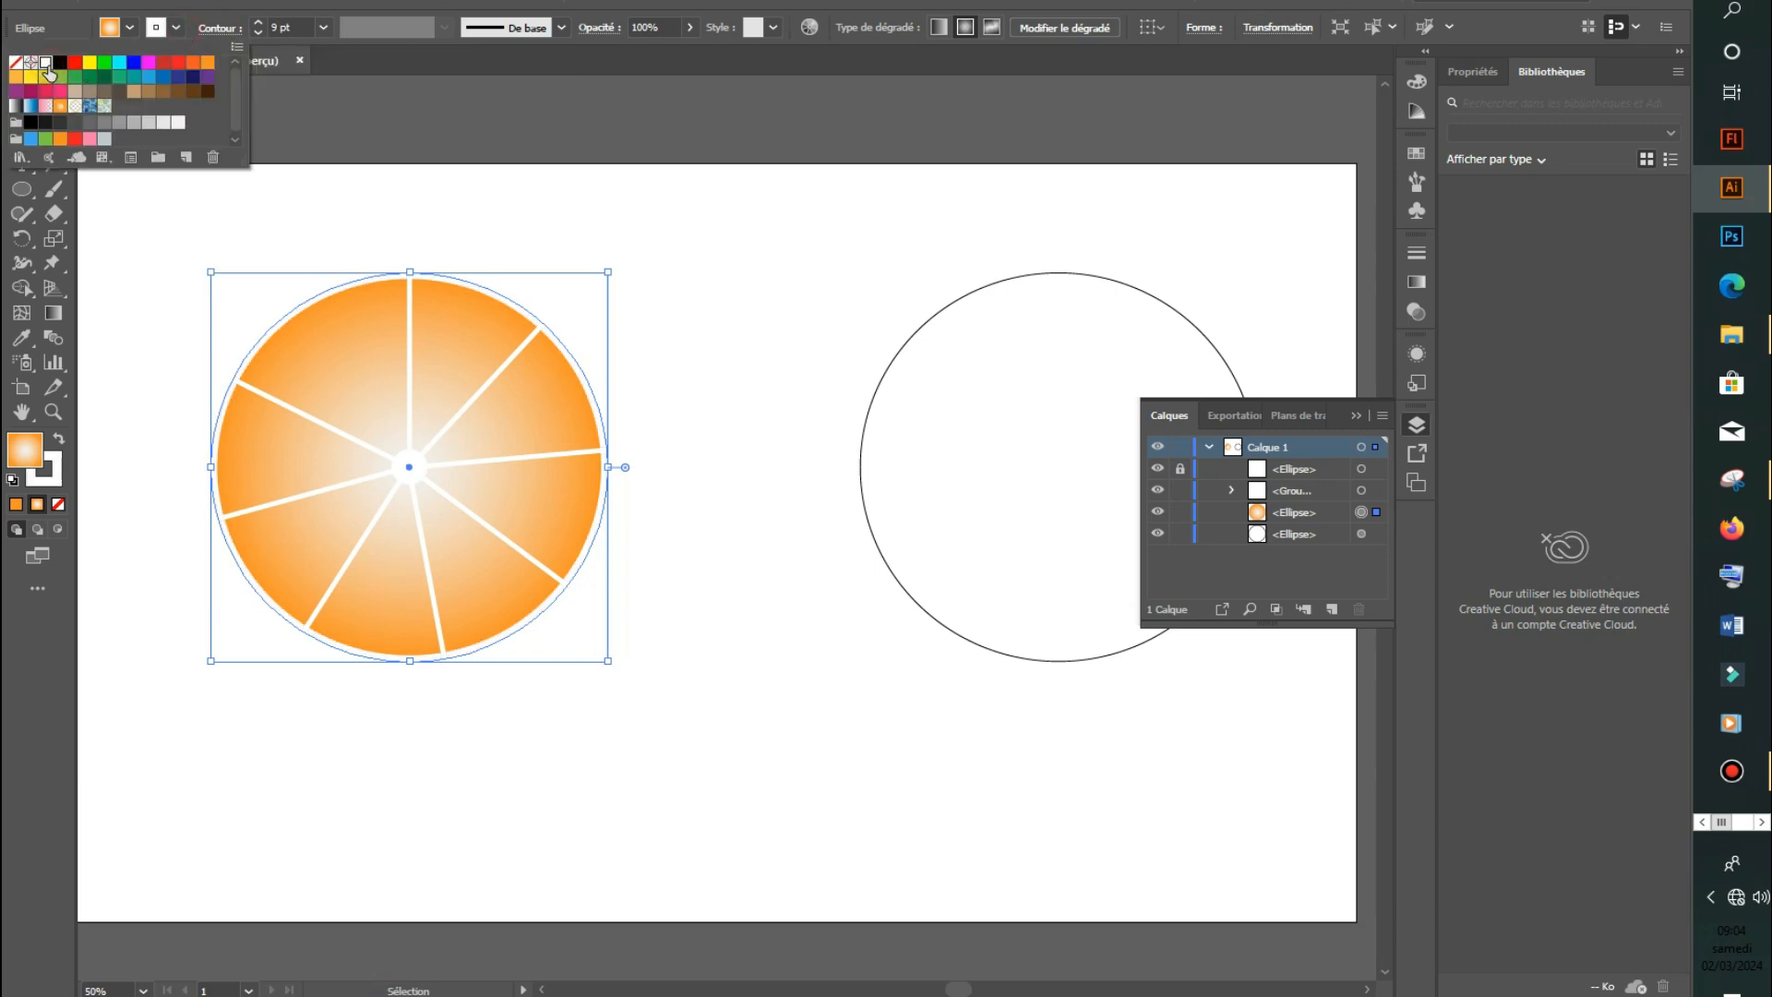
pyautogui.click(762, 348)
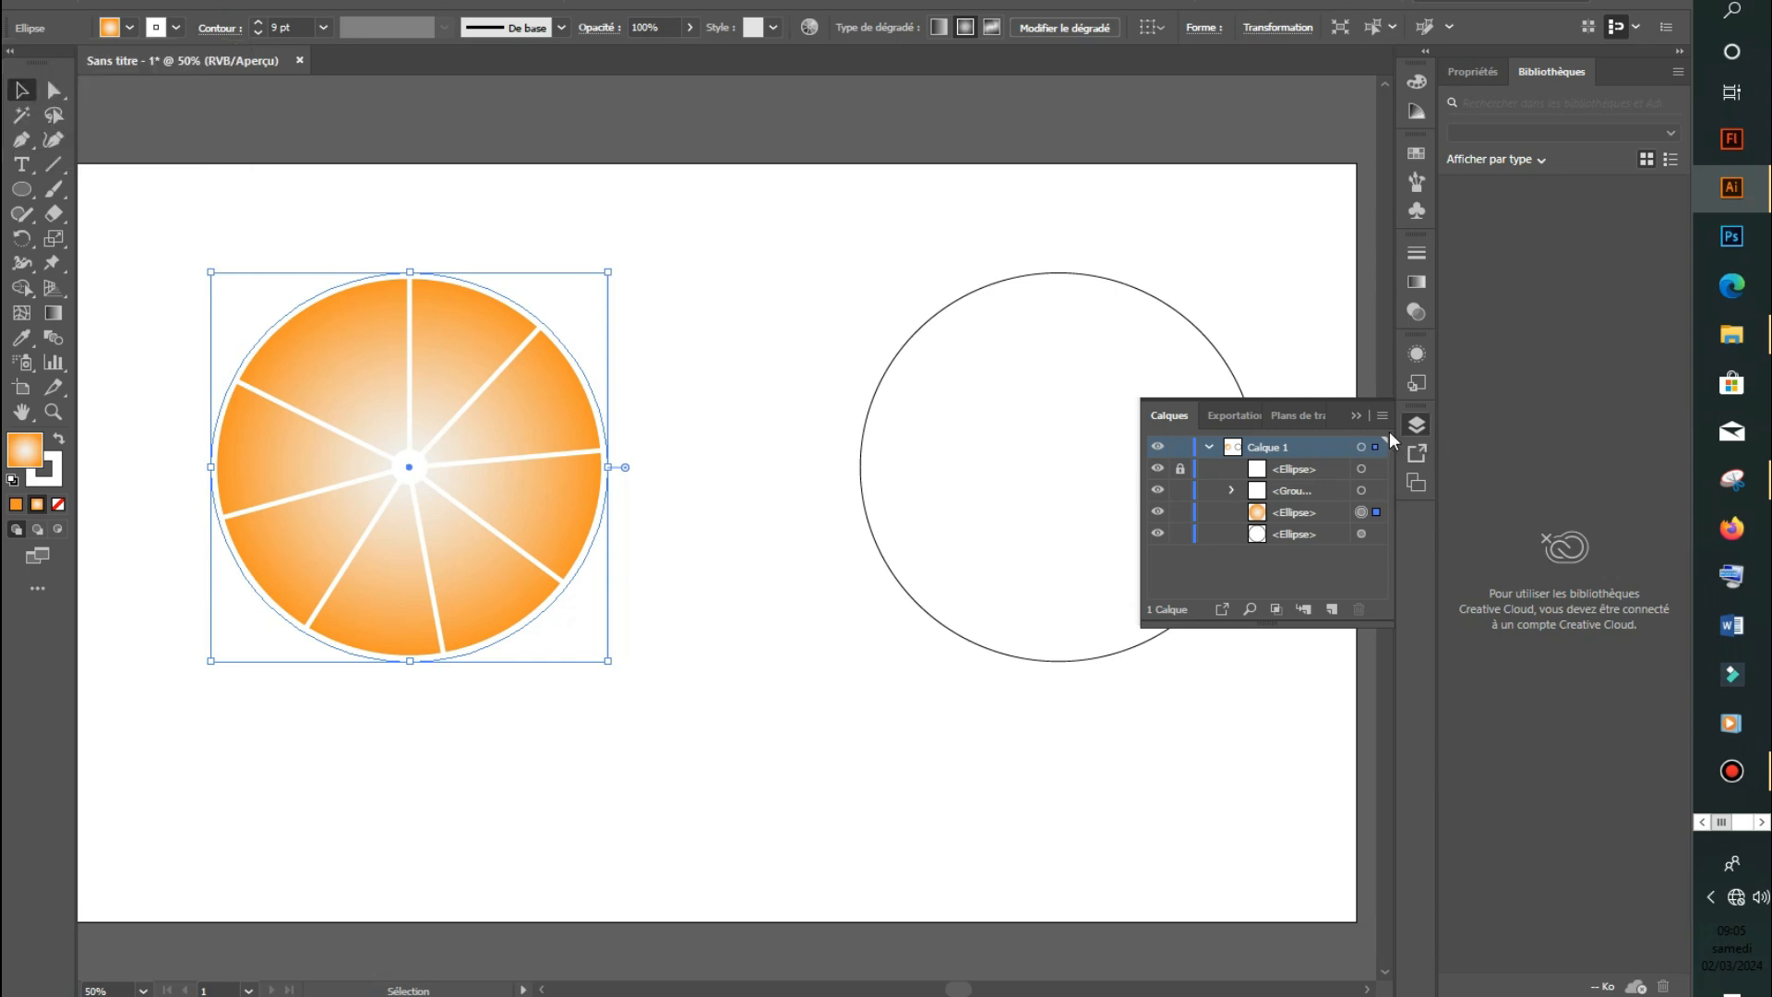
pyautogui.click(1362, 417)
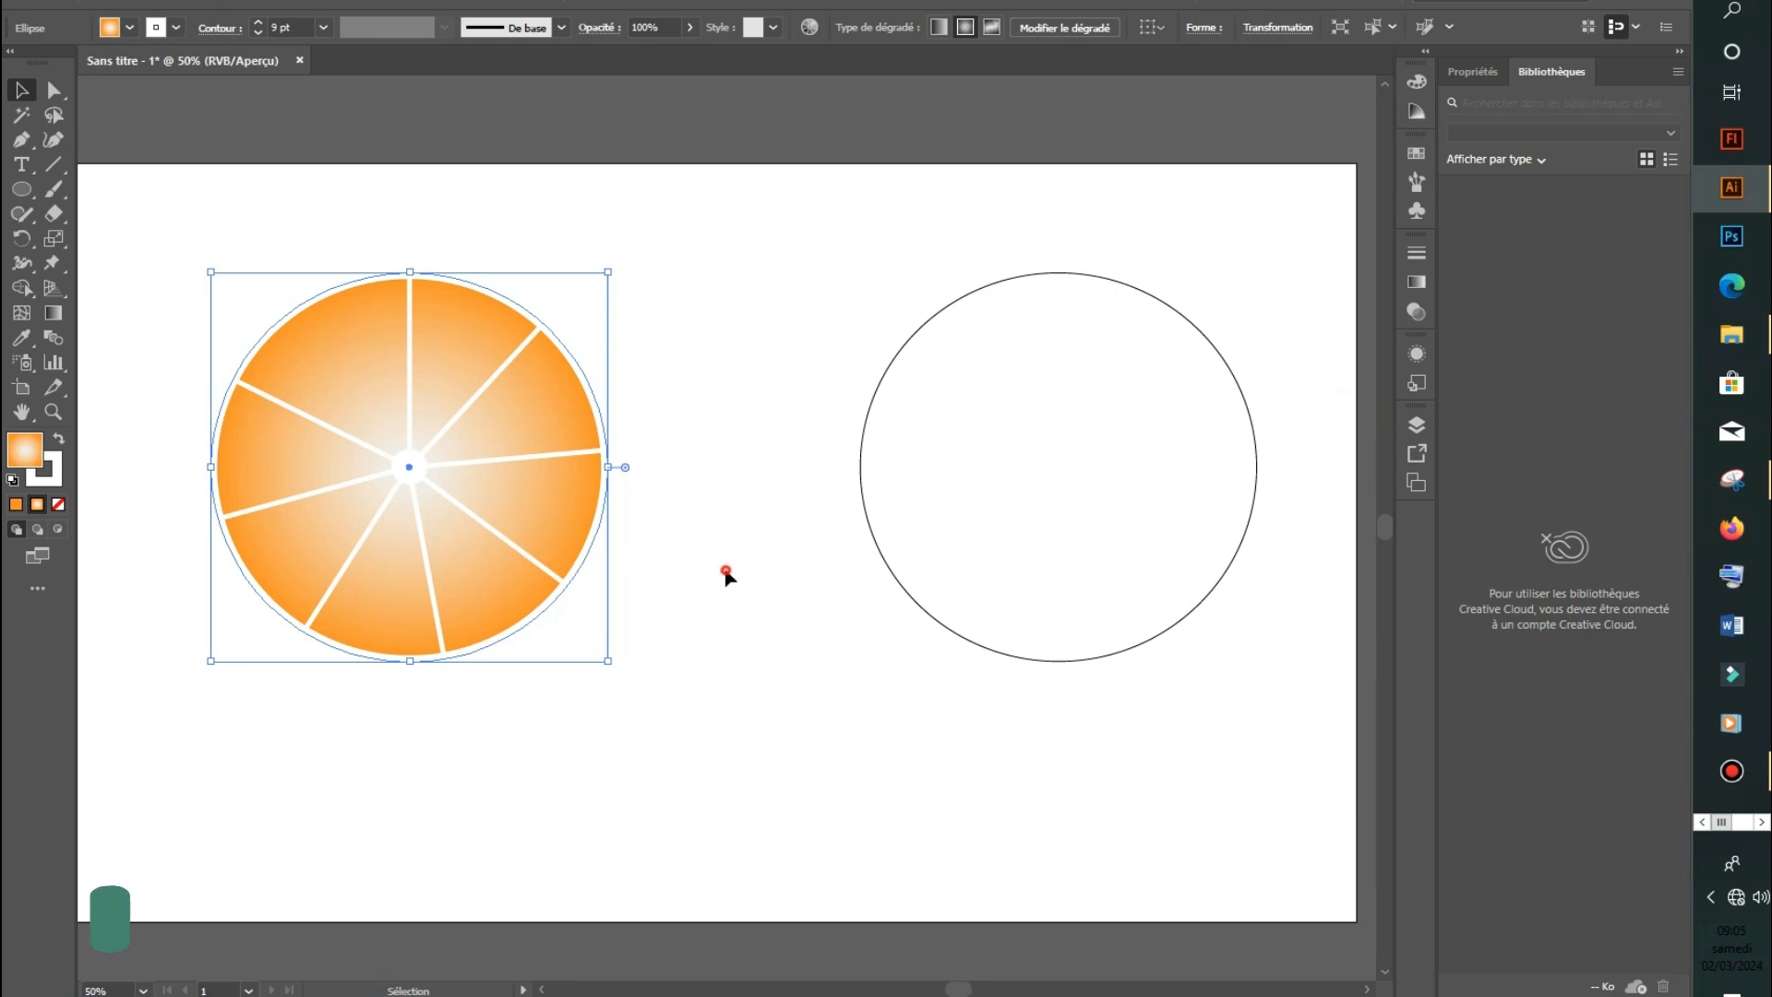
# Group the orange gradient circle with its white dividing lines.
pyautogui.click(658, 338)
pyautogui.moveTo(688, 274); pyautogui.dragTo(174, 754)
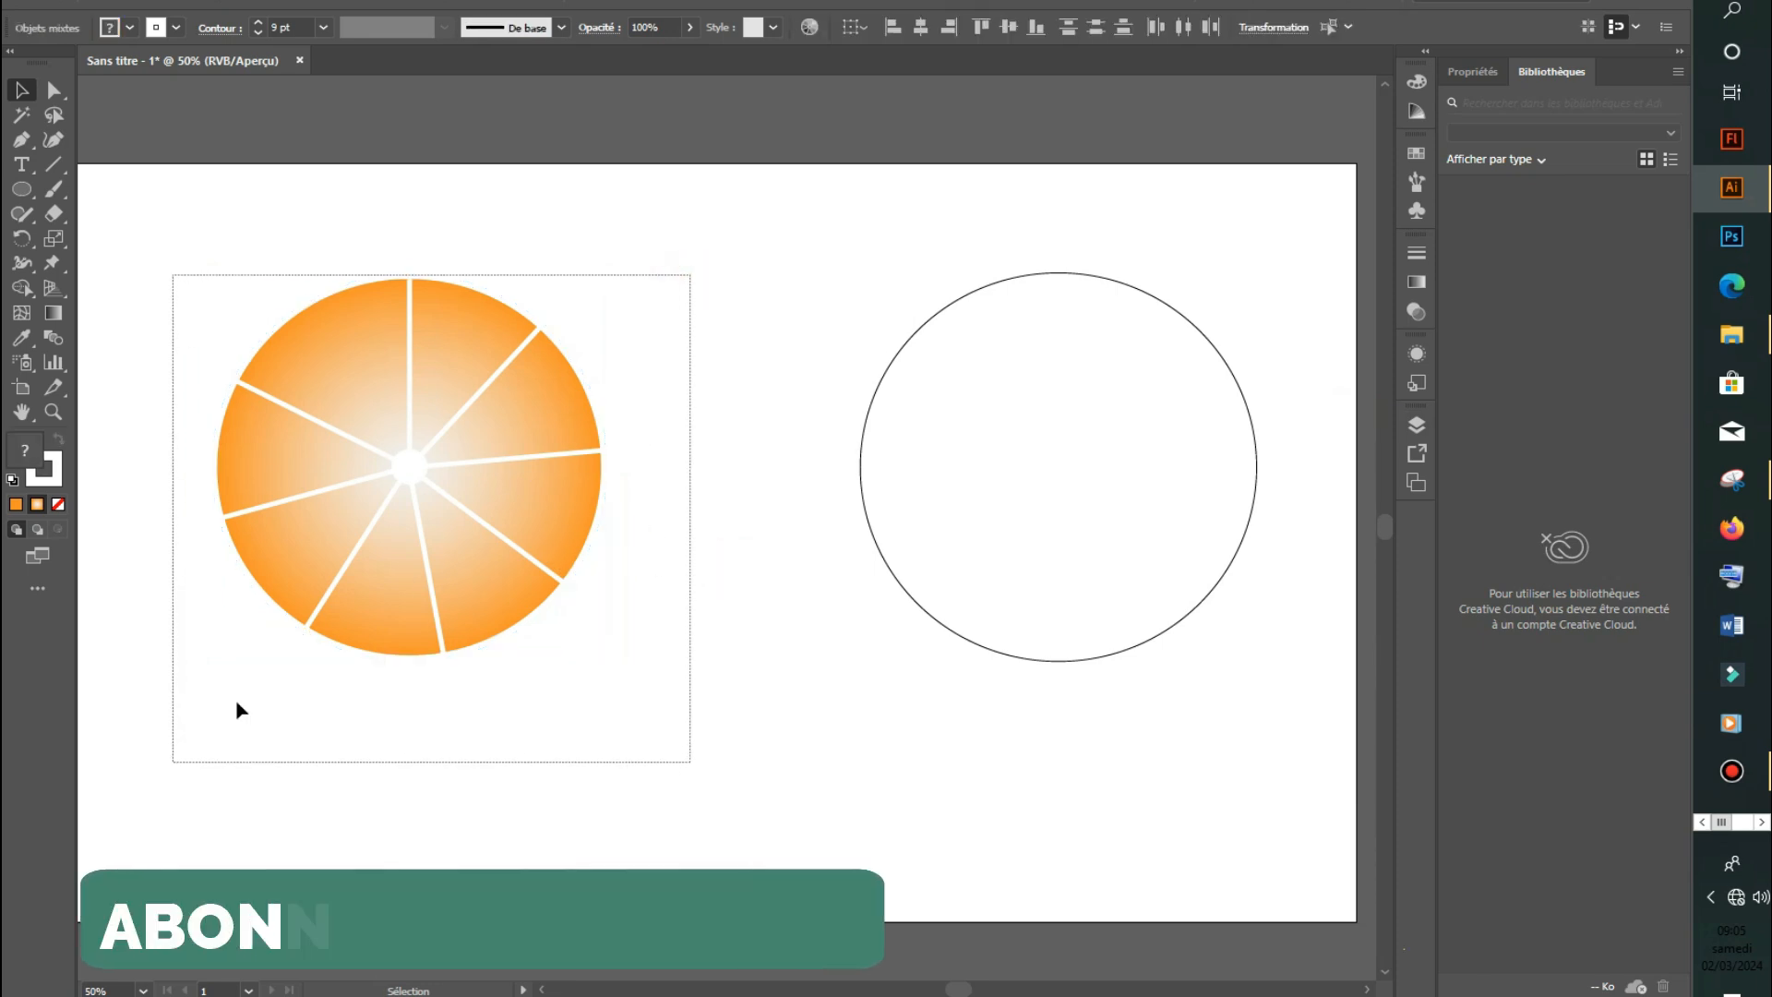
pyautogui.rightClick(434, 369)
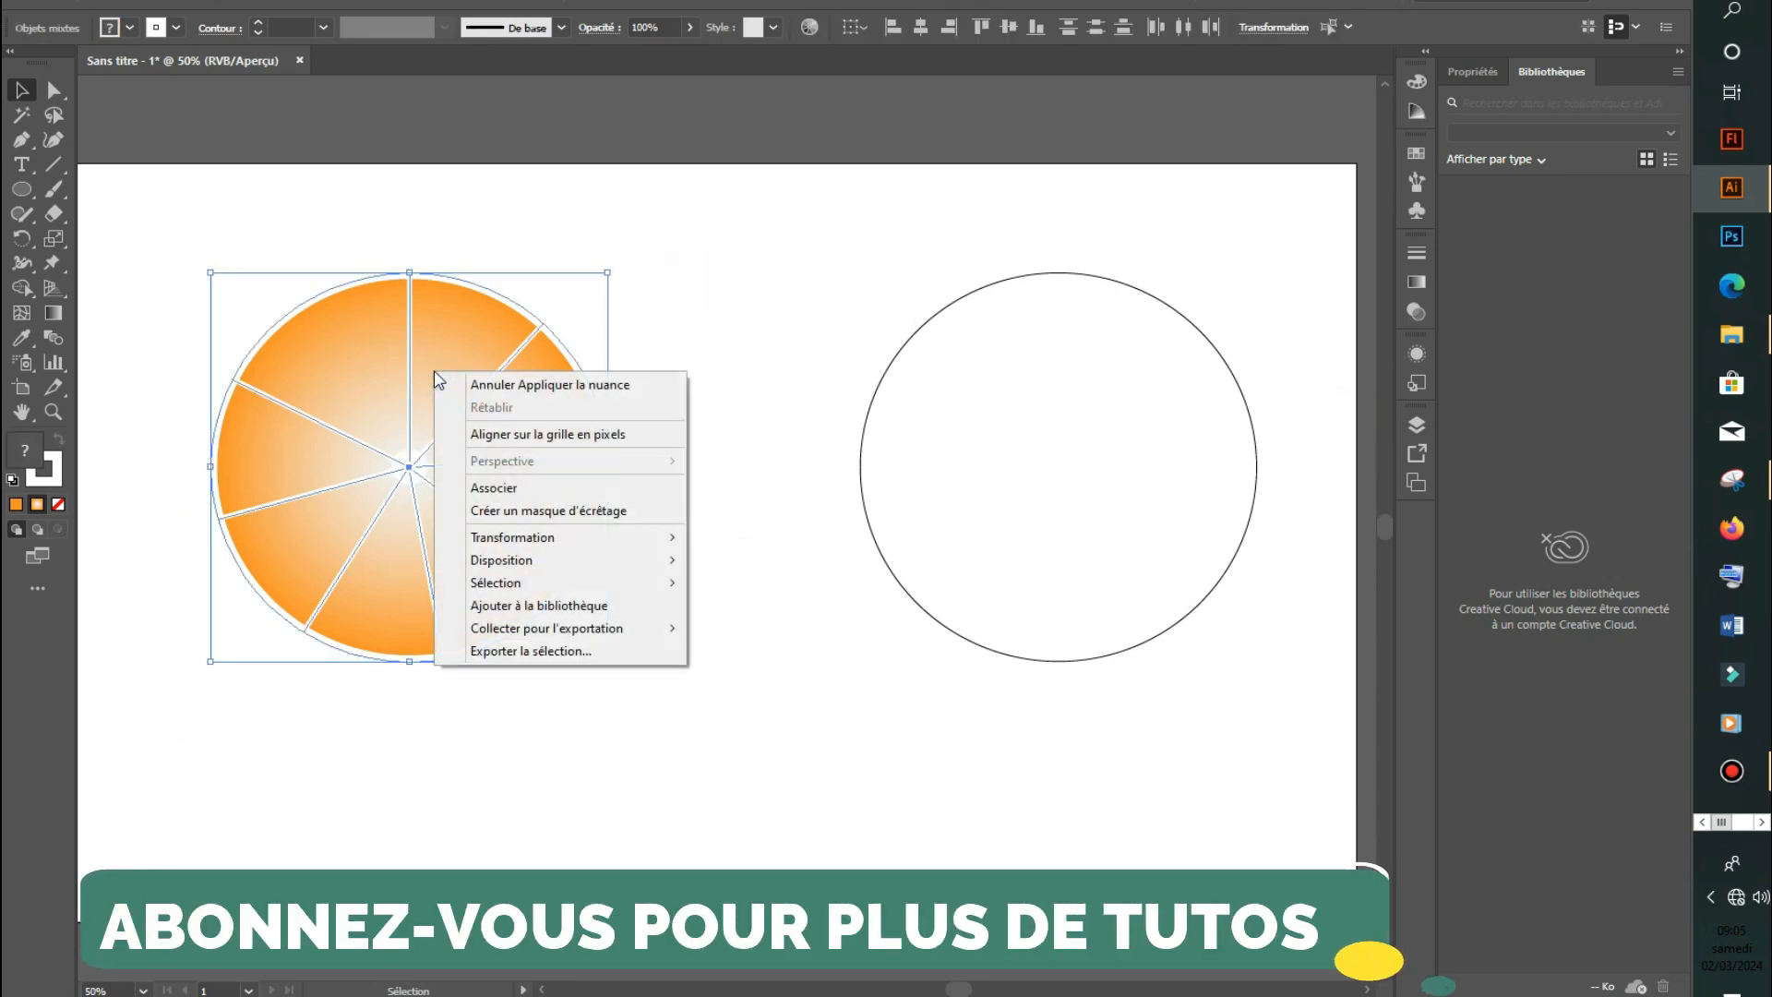
pyautogui.click(590, 489)
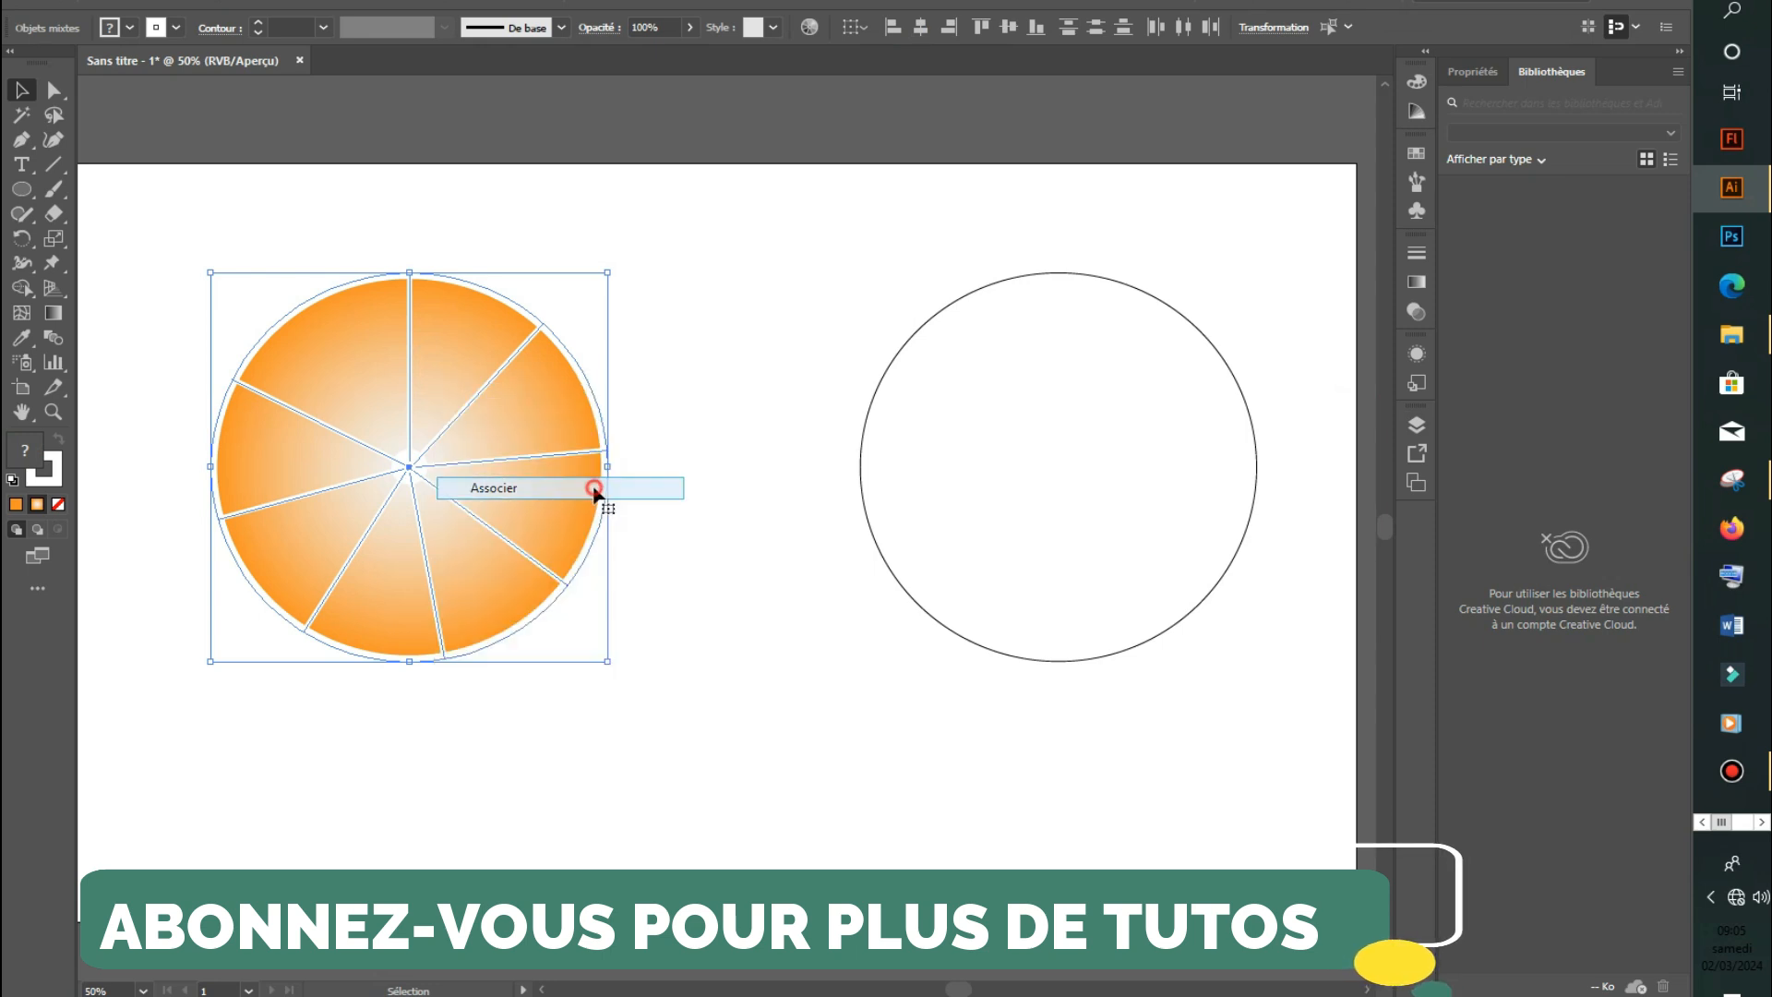
pyautogui.click(736, 654)
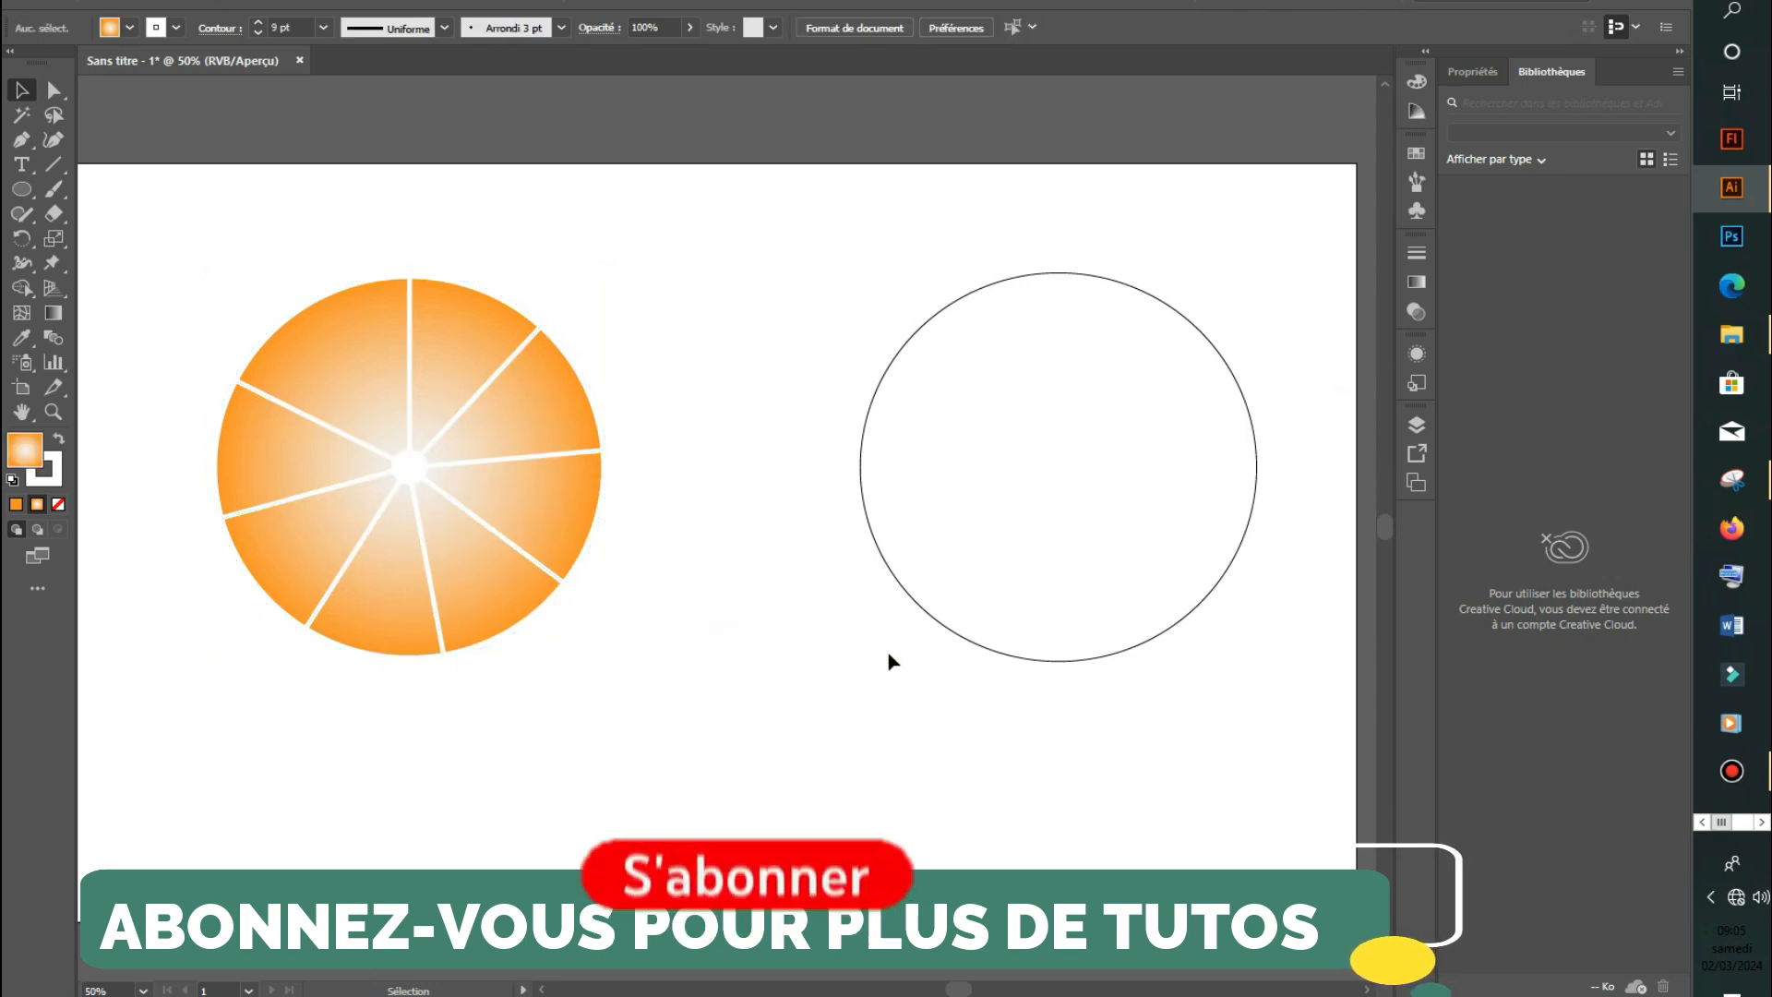
# Fill the empty circle with the orange swatch R=247 V=147 B=30.
pyautogui.click(893, 580)
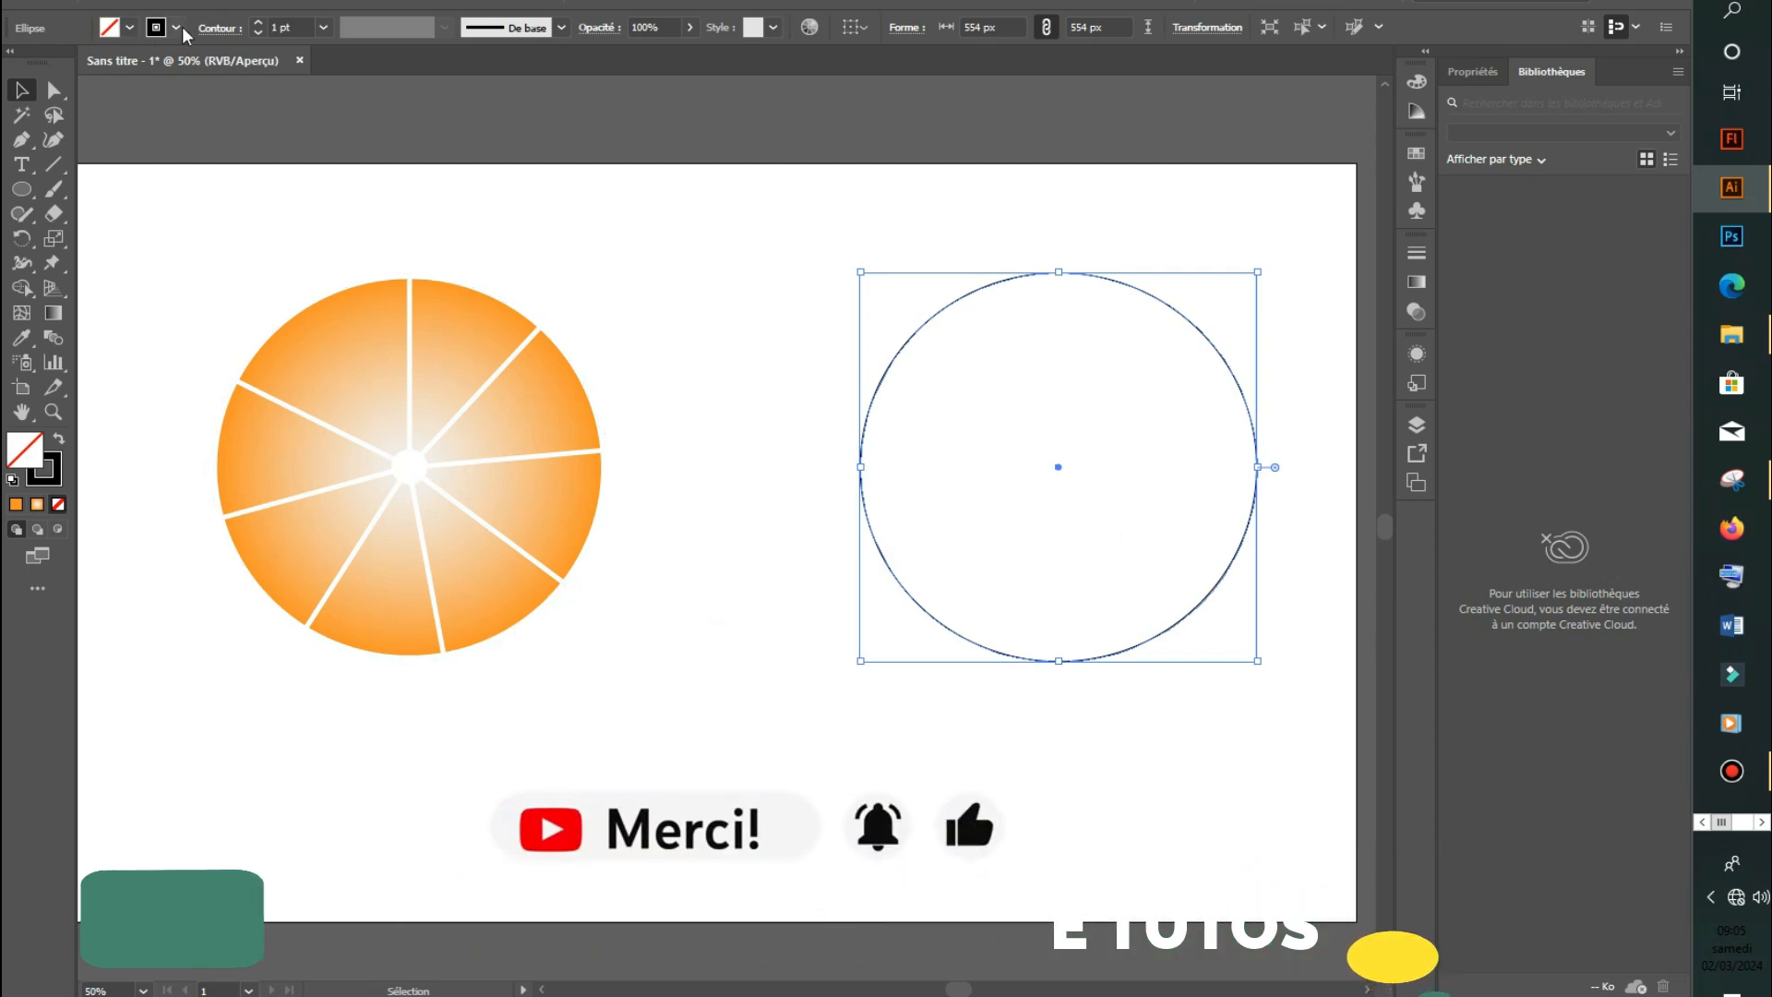
pyautogui.click(127, 31)
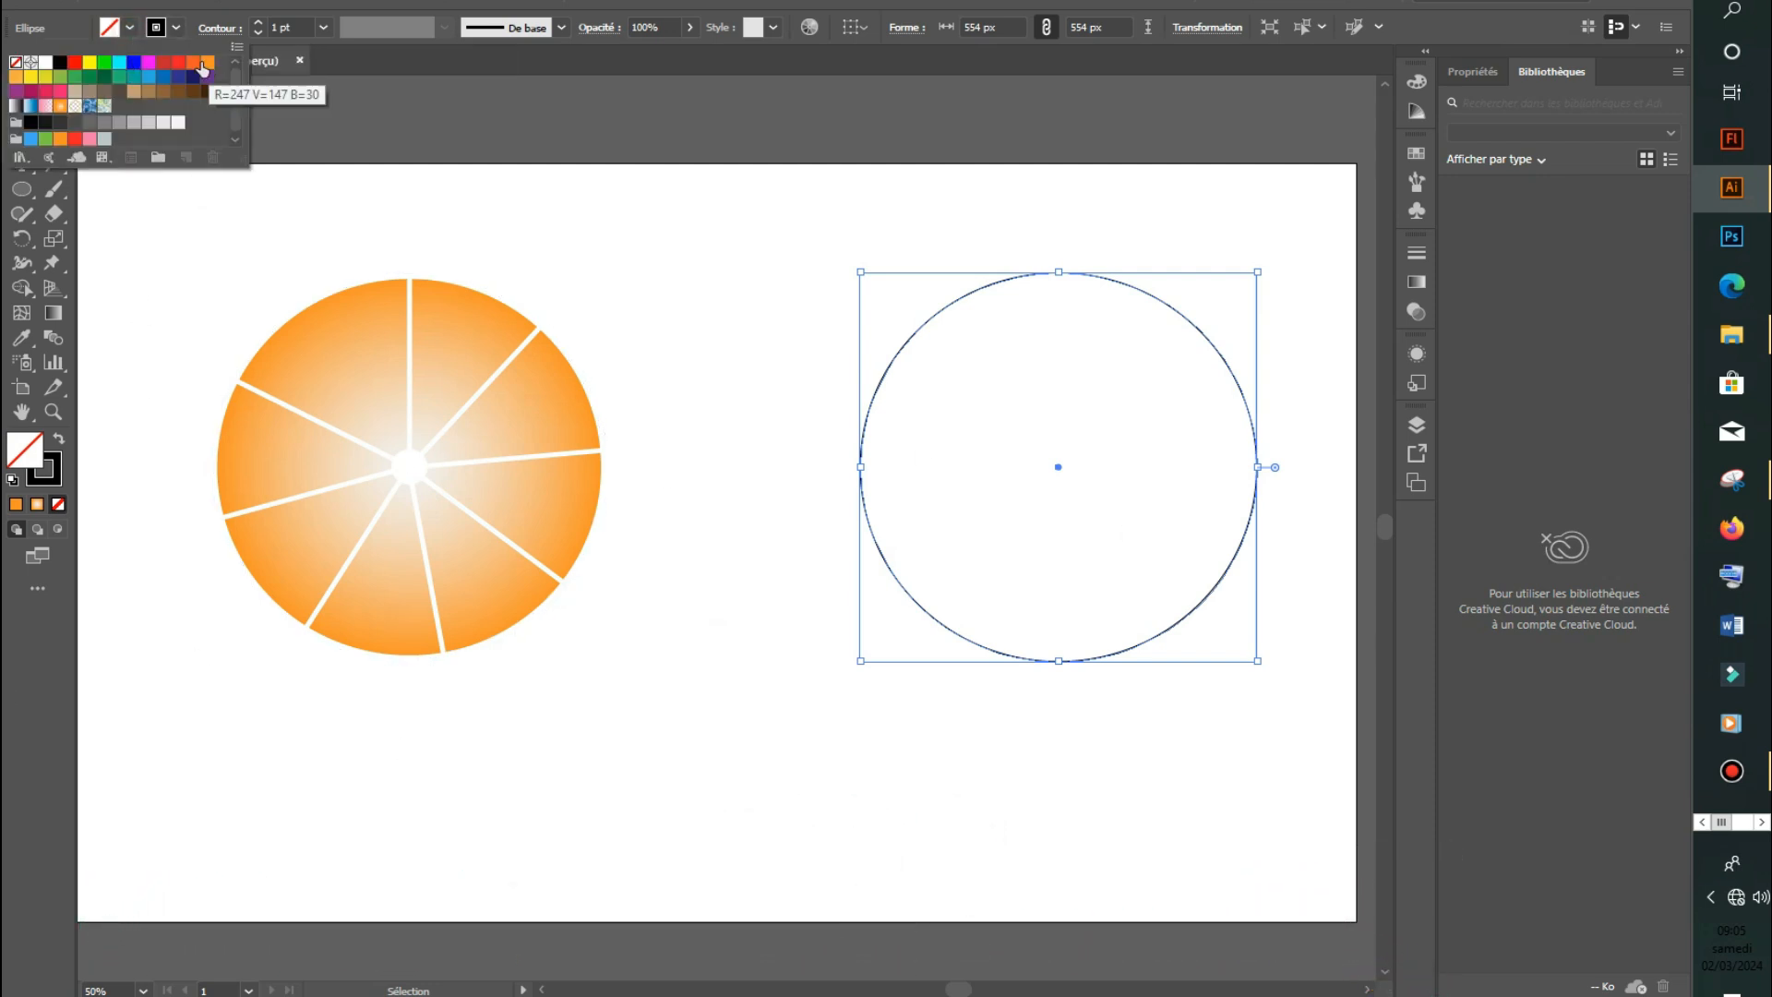
pyautogui.click(191, 67)
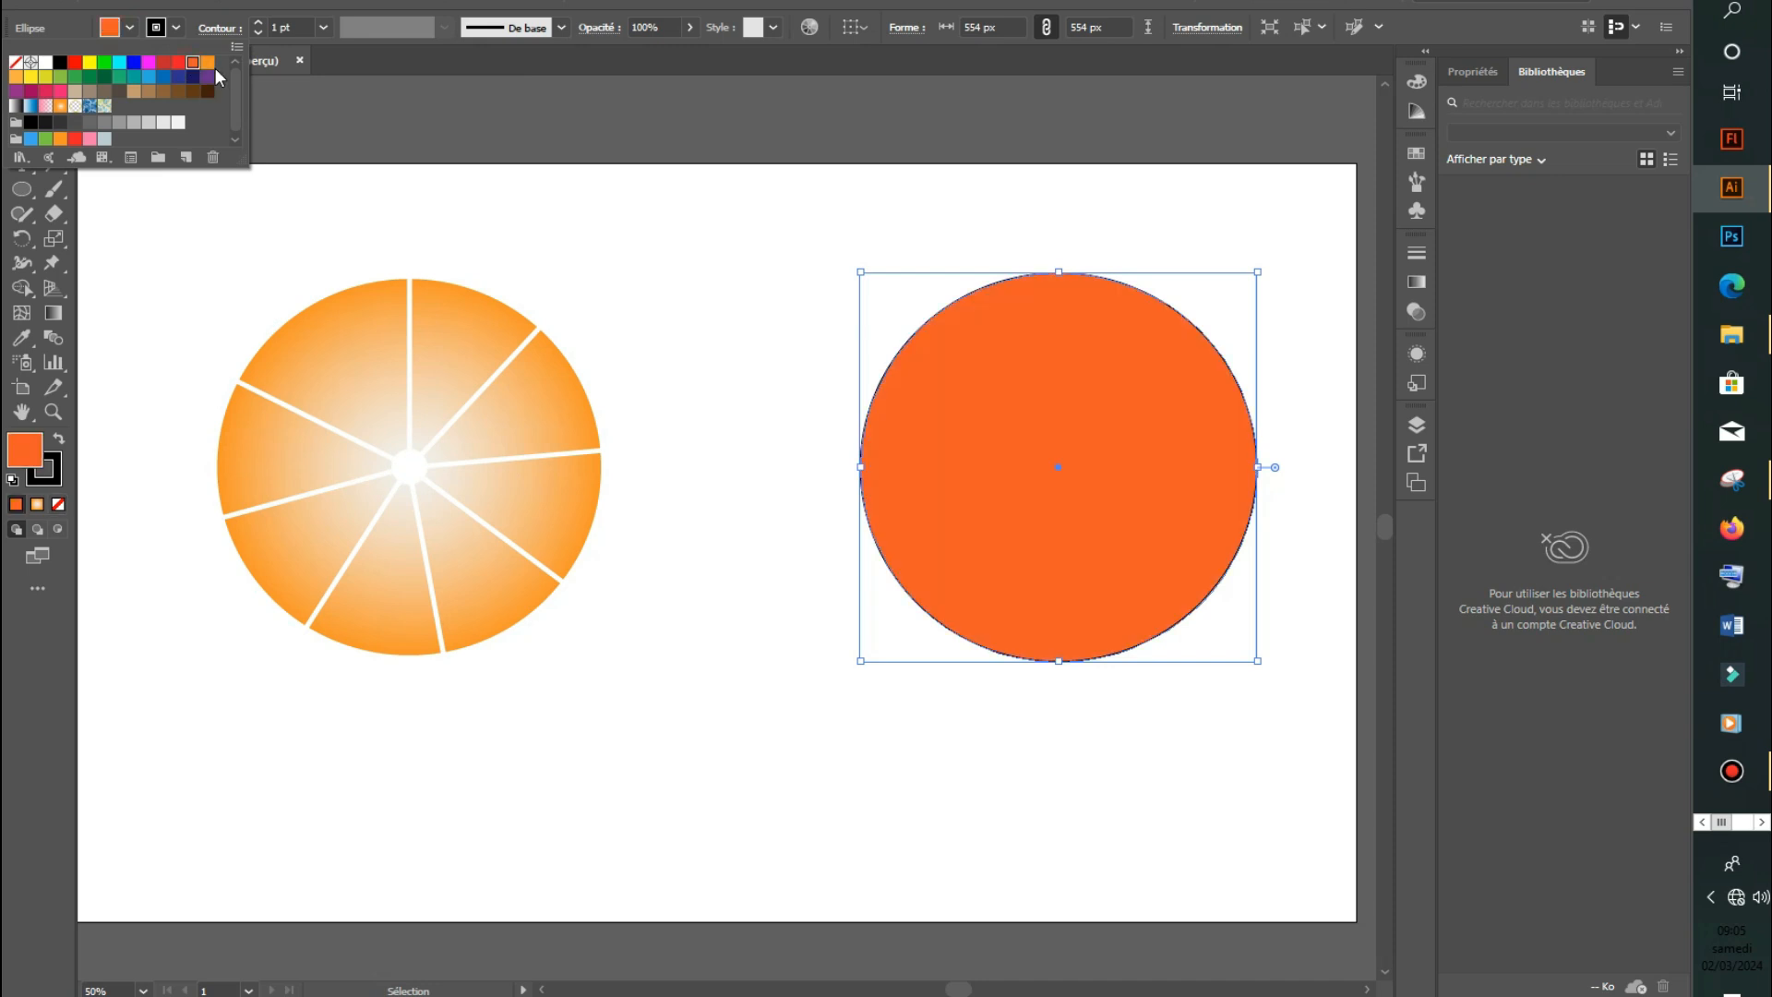
pyautogui.click(208, 63)
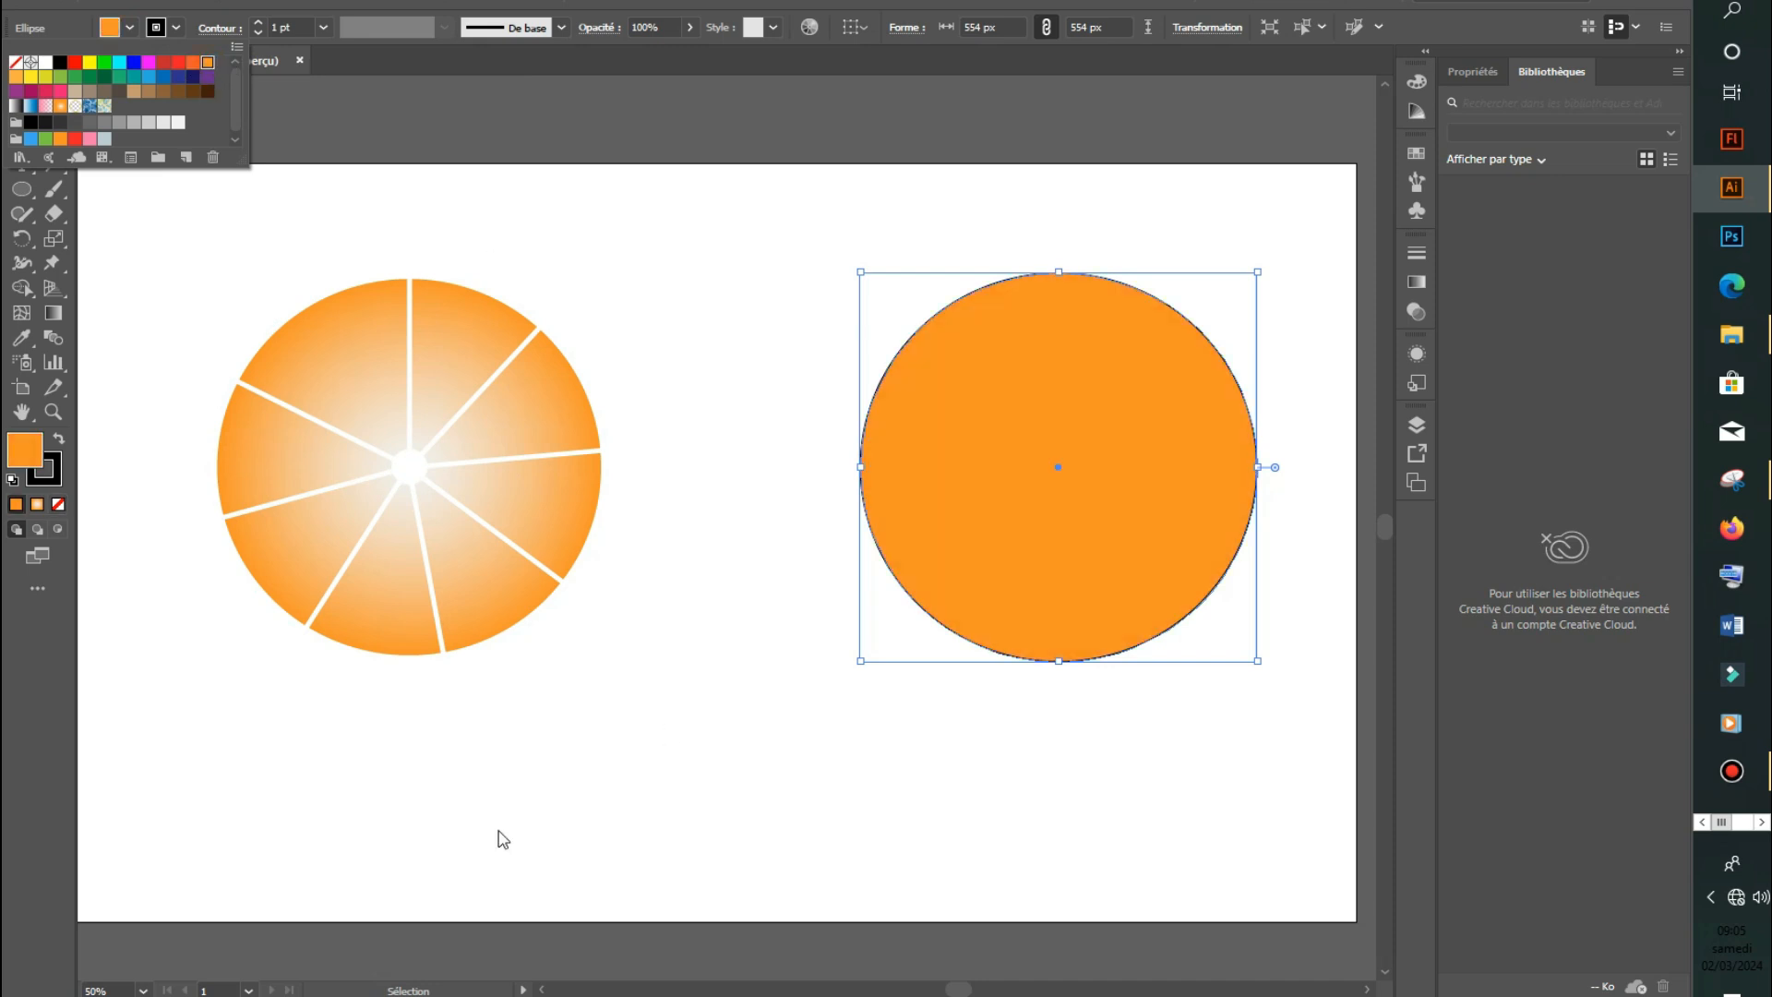
pyautogui.click(25, 192)
pyautogui.click(19, 93)
pyautogui.click(778, 794)
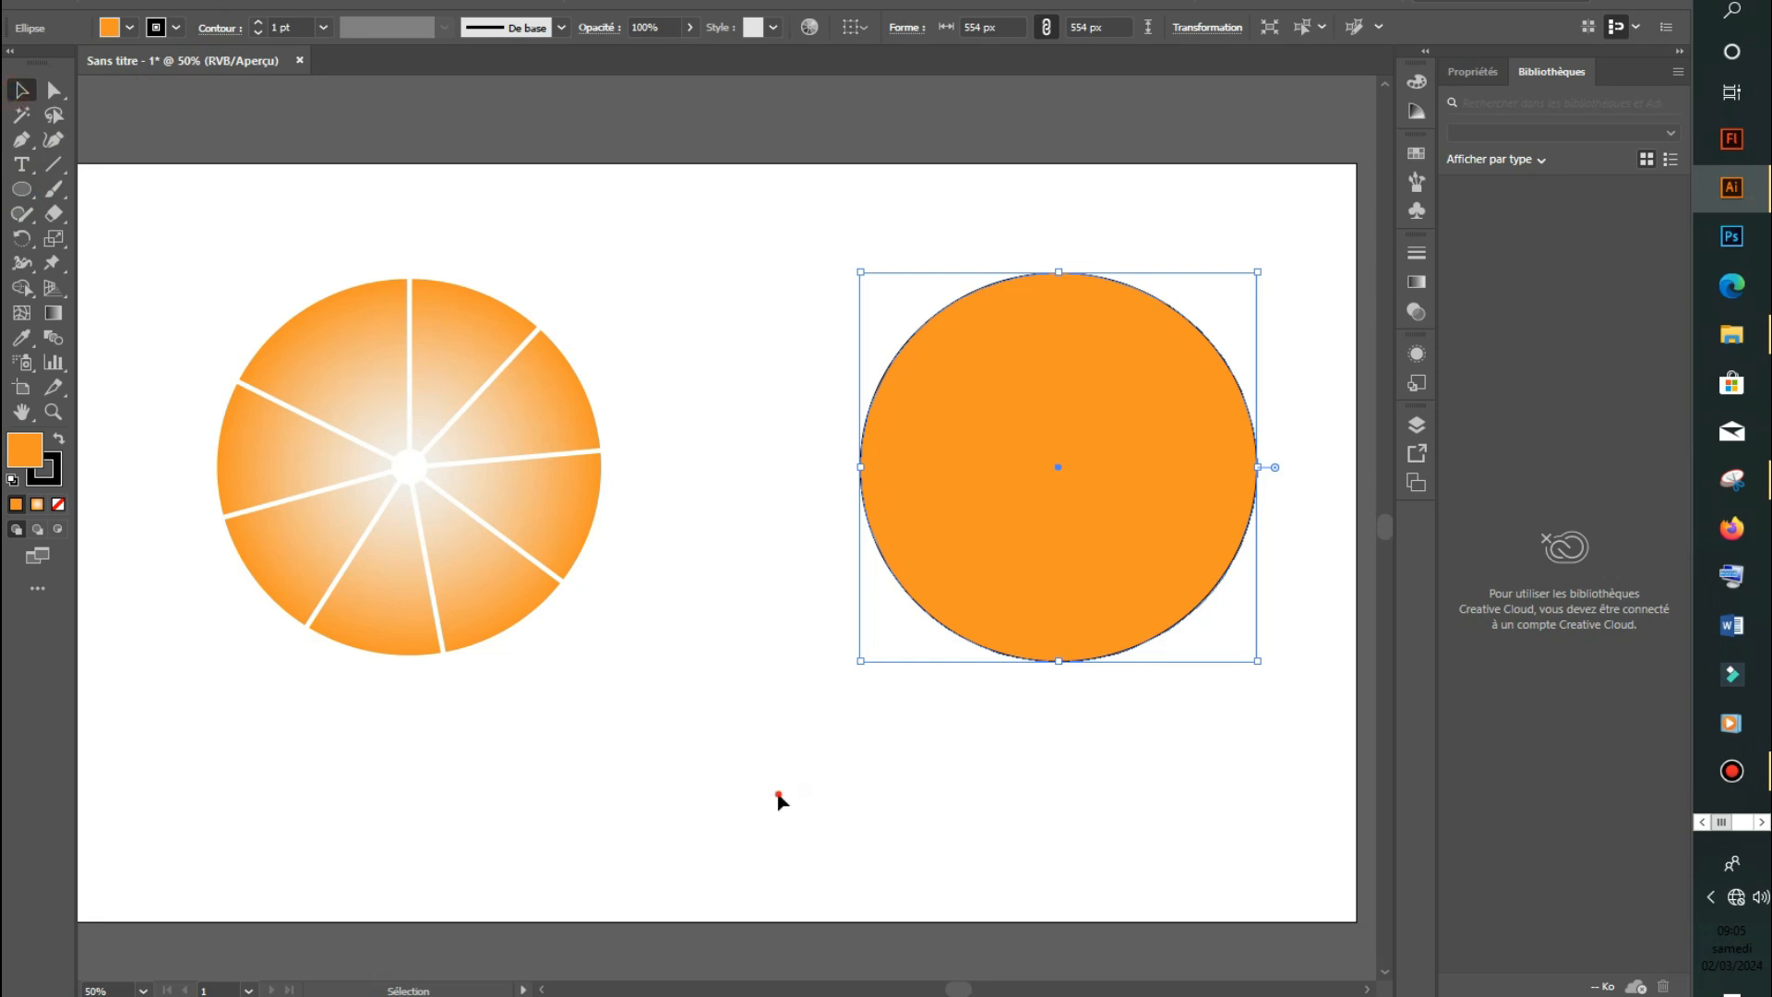
# Remove the stroke from the plain orange circle.
pyautogui.click(1115, 554)
pyautogui.click(147, 33)
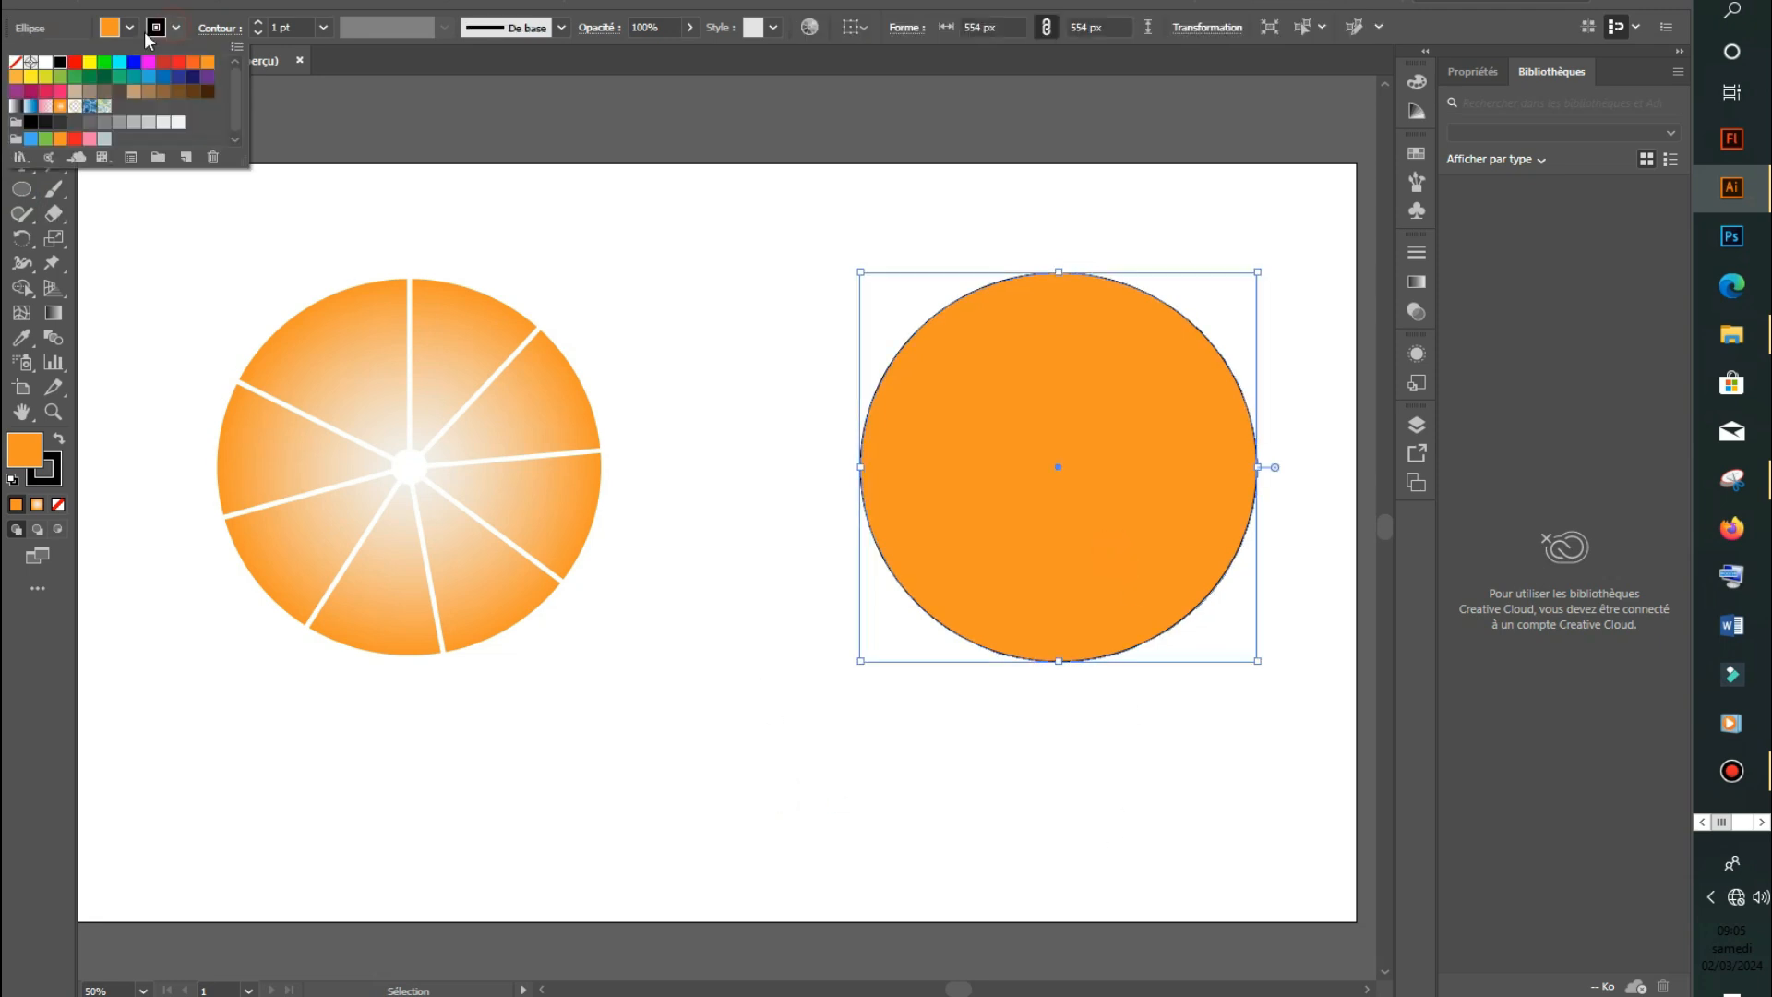
pyautogui.click(18, 65)
pyautogui.click(719, 686)
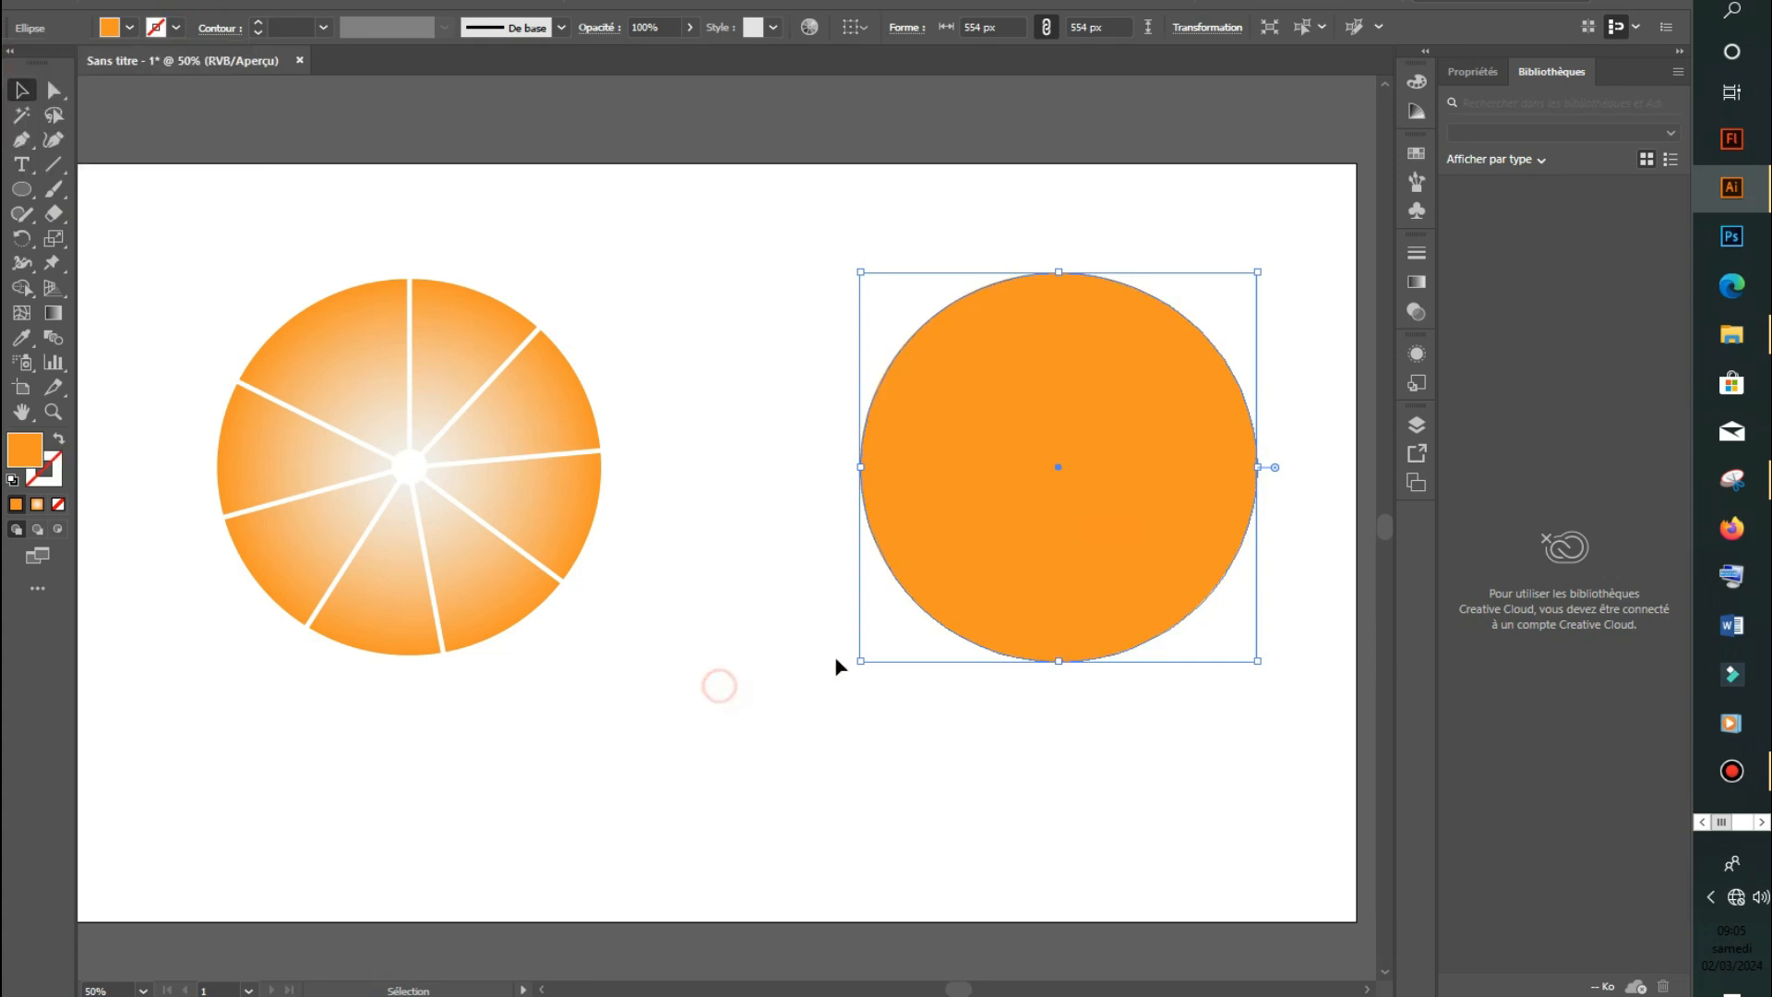
# Reposition the plain orange circle and place the grouped citrus slice centred on top of it.
pyautogui.moveTo(1054, 585); pyautogui.dragTo(950, 618)
pyautogui.moveTo(526, 507); pyautogui.dragTo(1063, 541)
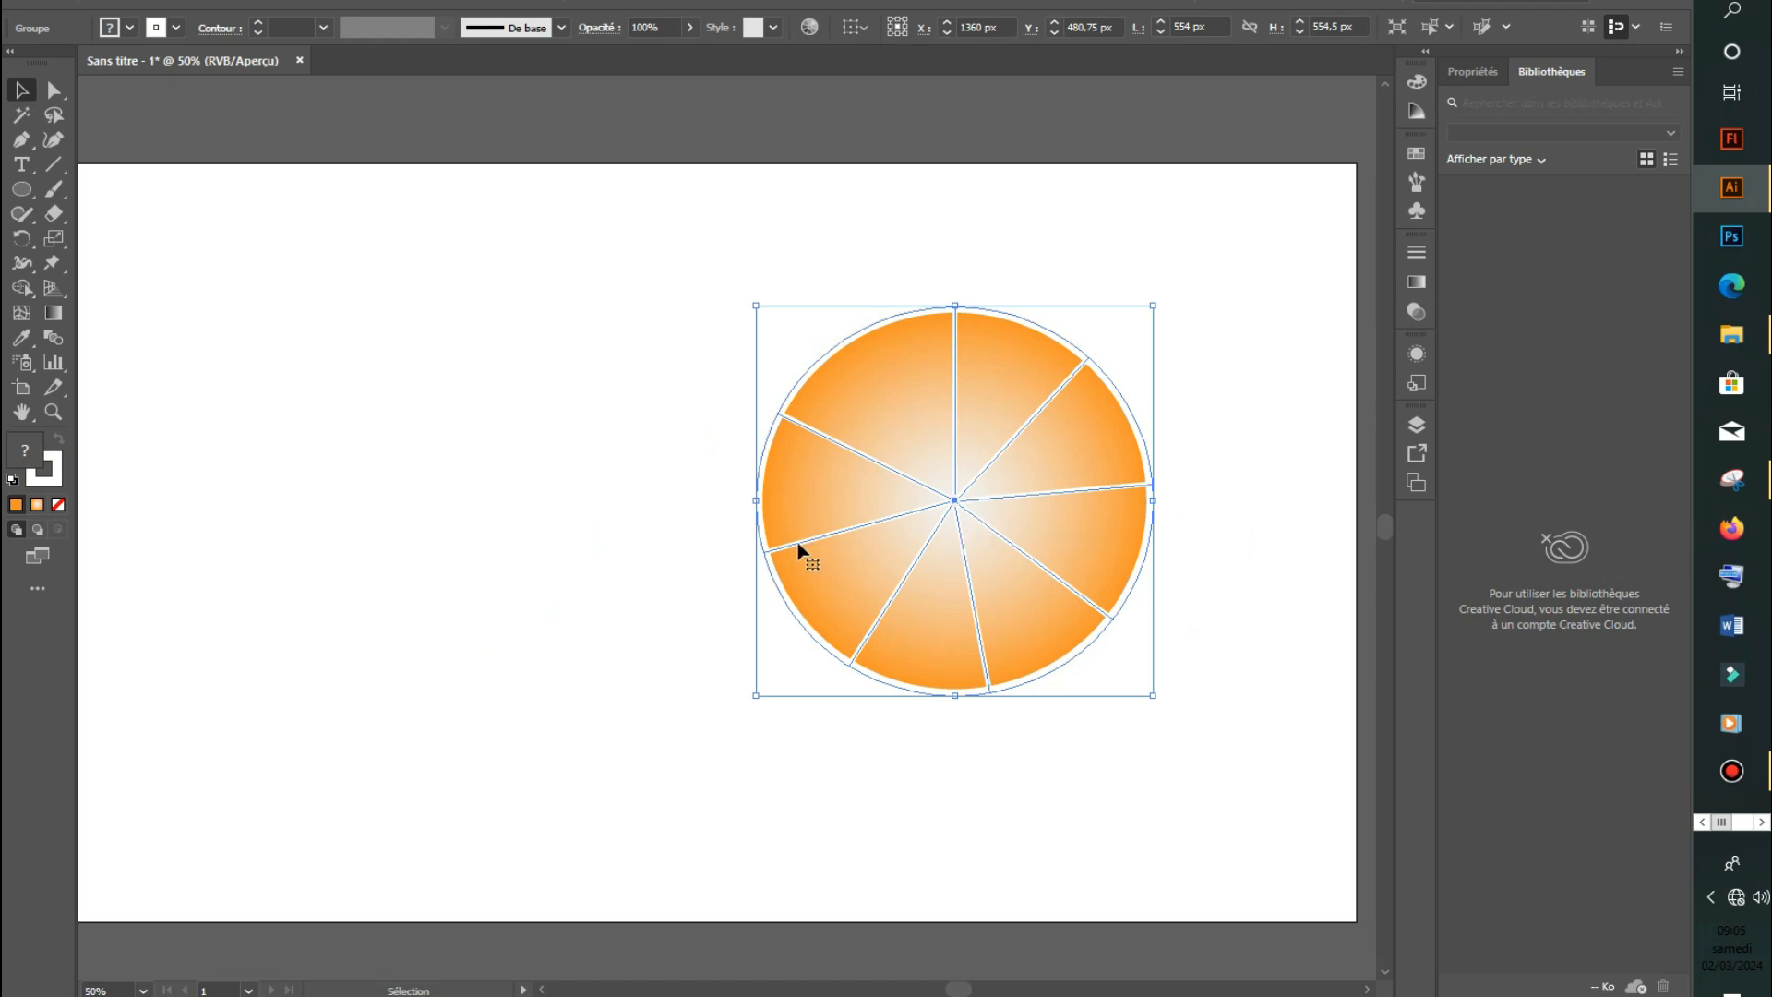
# Apply a 3D Rotation effect to the slice group with custom angles of 52°, -25° and 8°, with the preview enabled.
pyautogui.click(378, 2)
pyautogui.moveTo(514, 111)
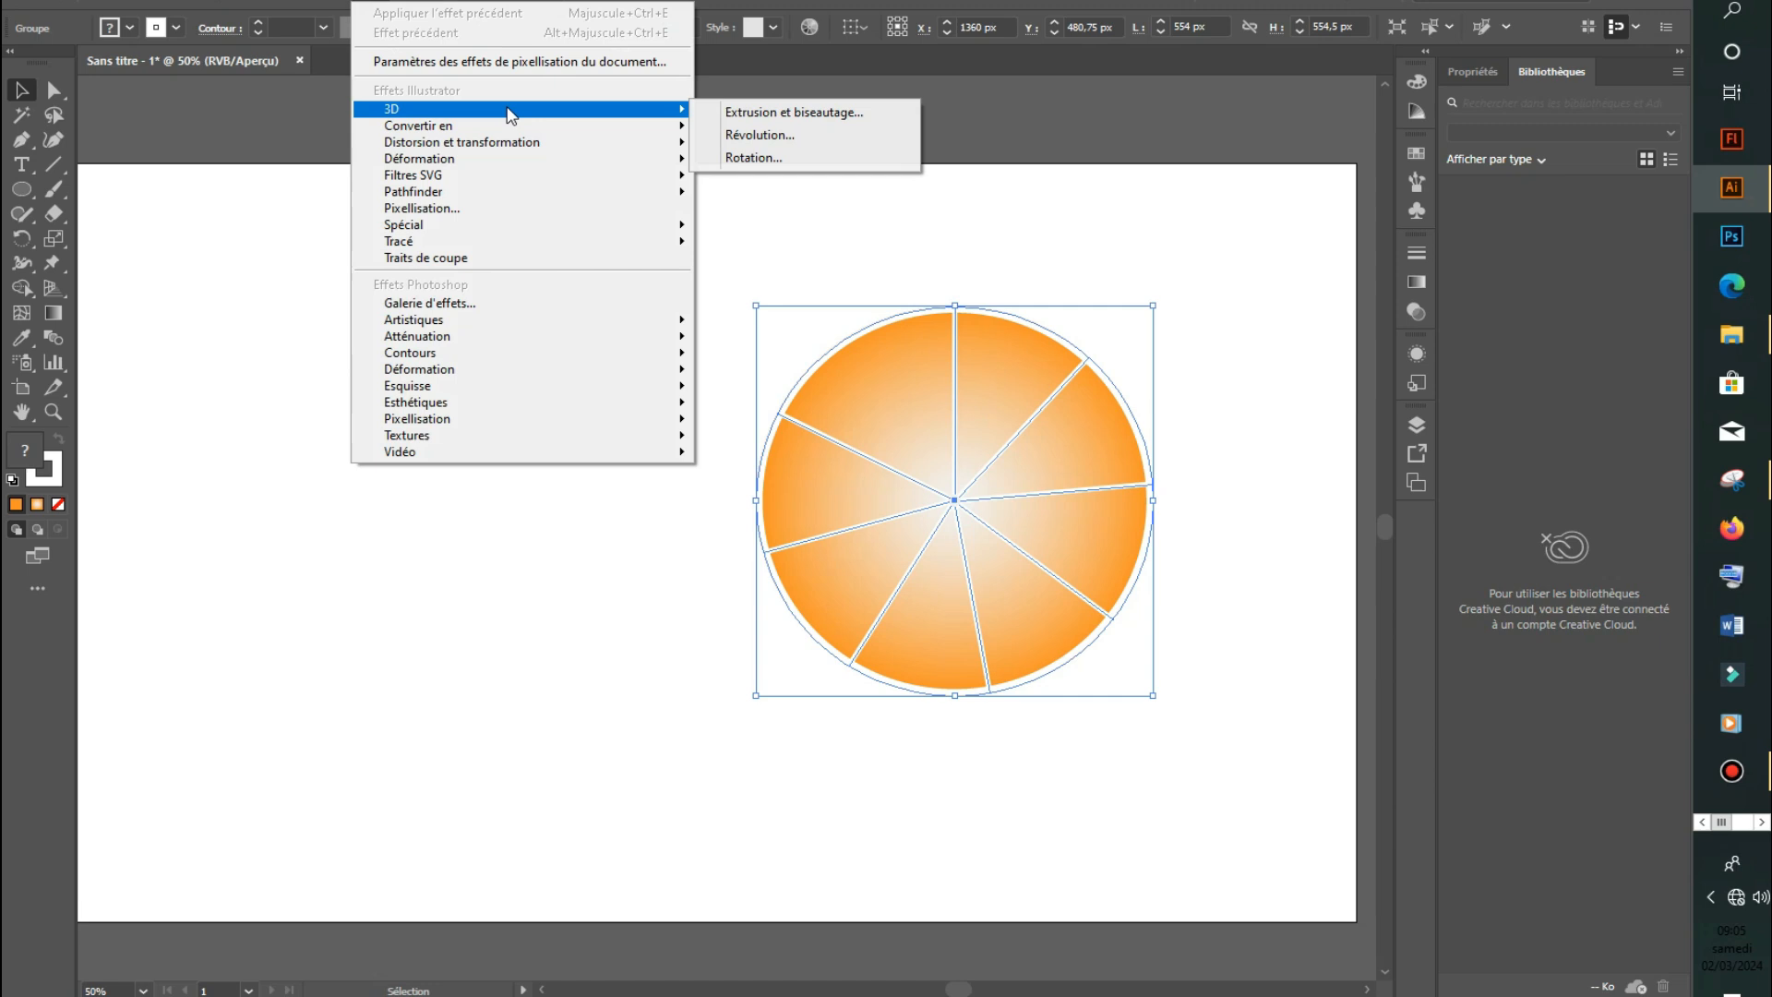
pyautogui.click(818, 159)
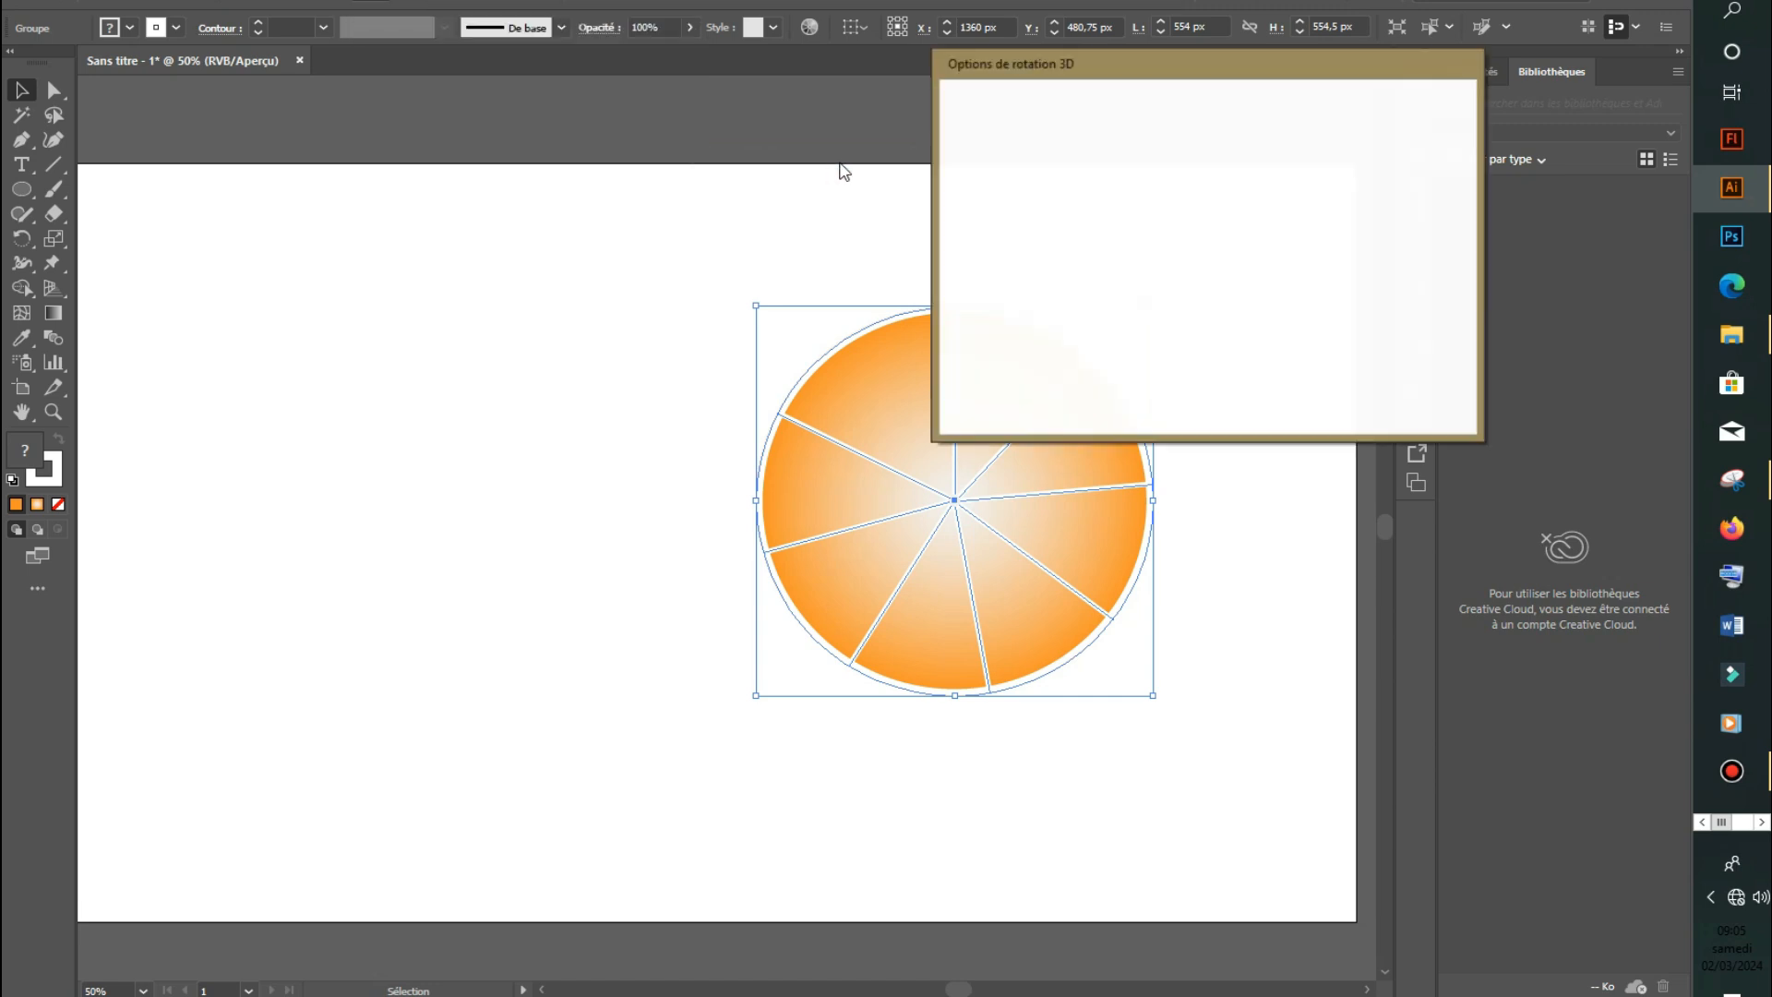
pyautogui.moveTo(1212, 70); pyautogui.dragTo(434, 316)
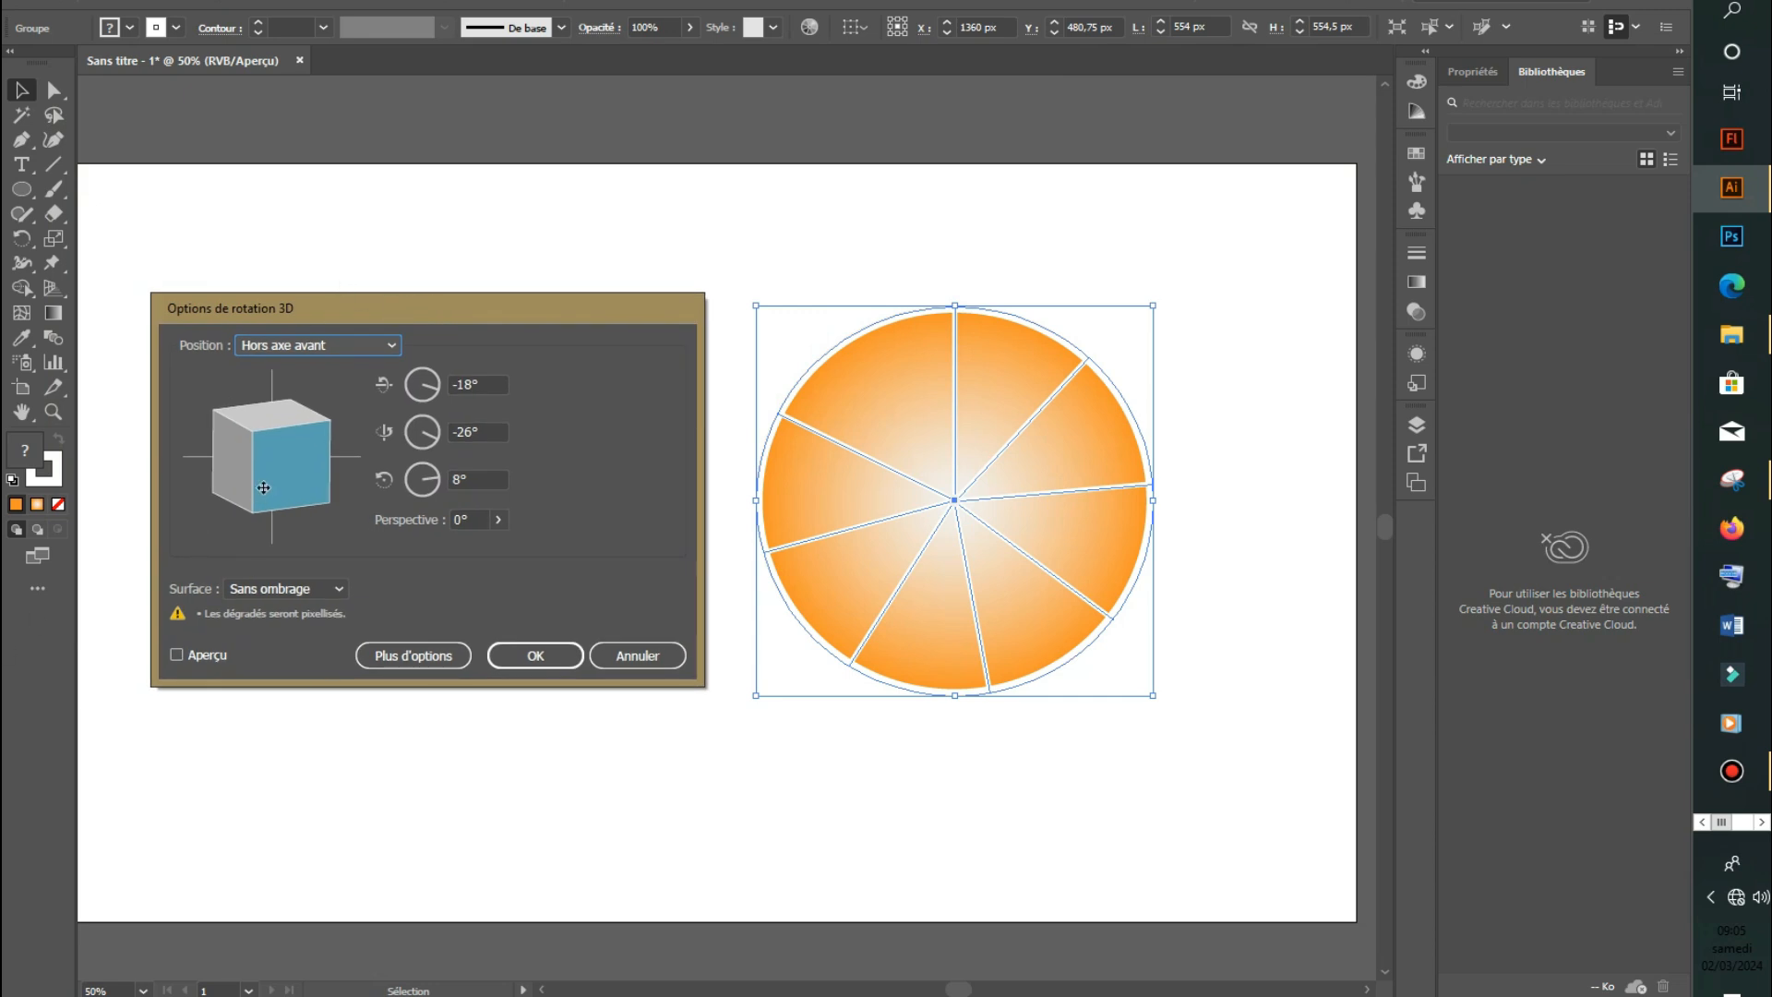
pyautogui.moveTo(303, 508); pyautogui.dragTo(298, 468)
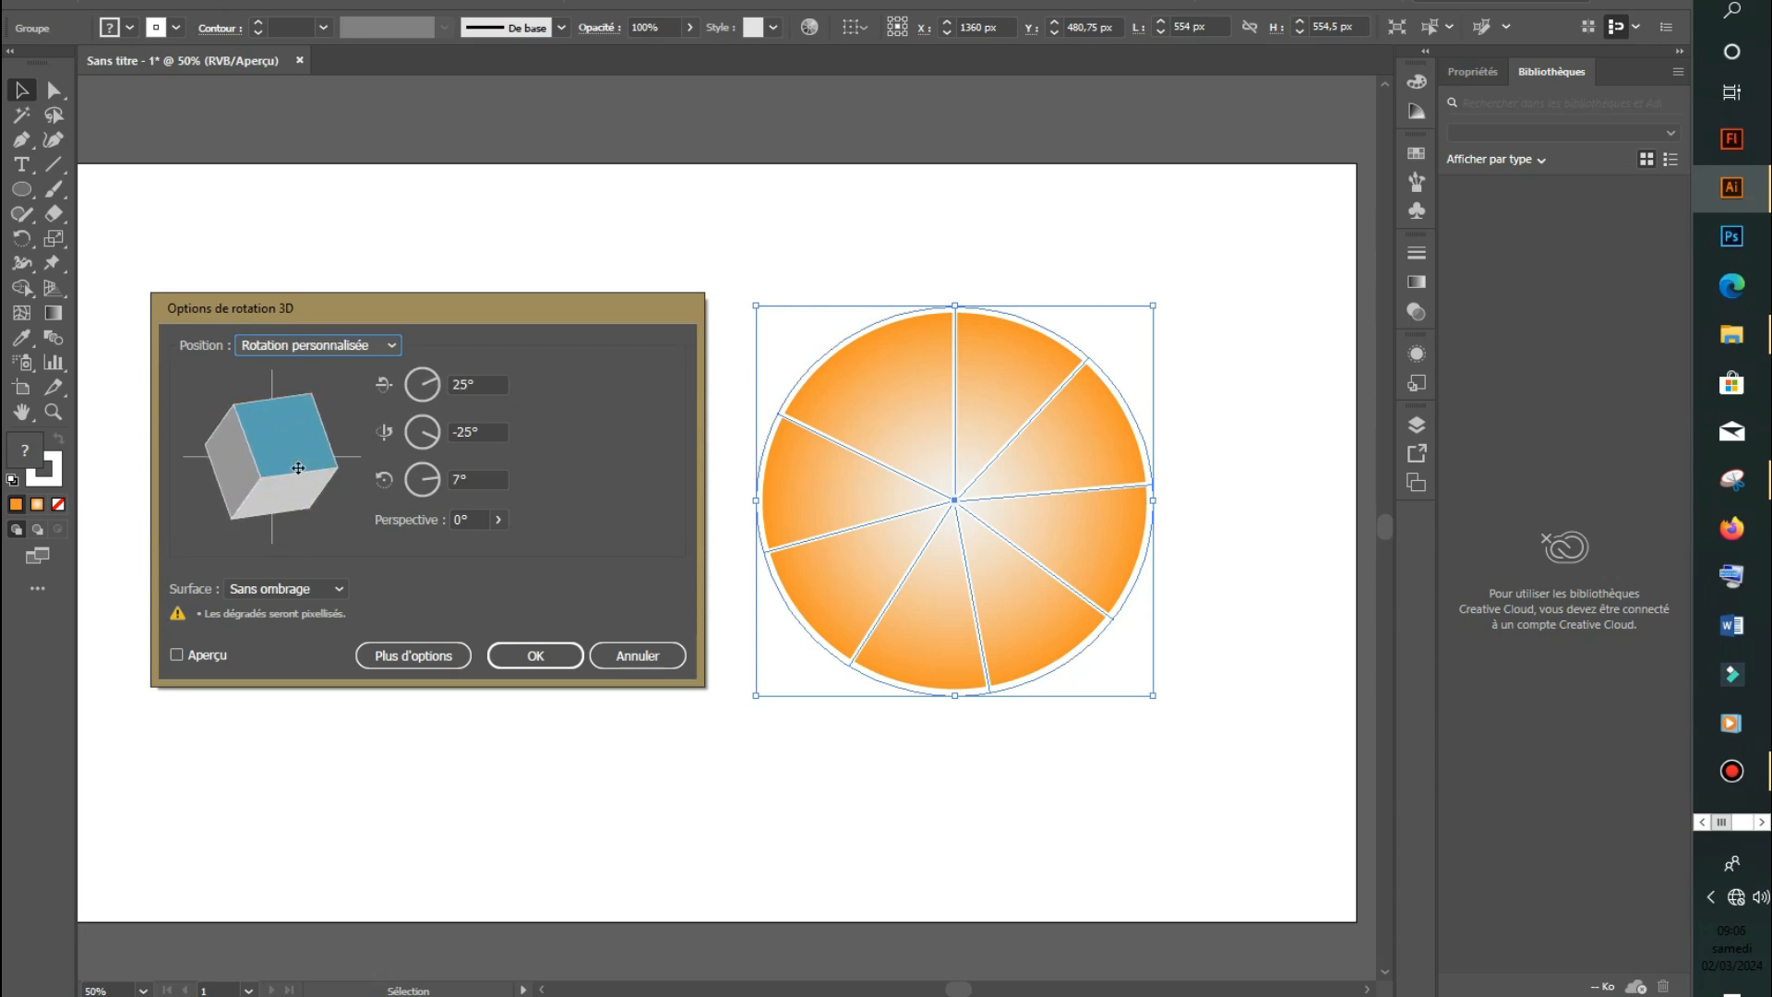
pyautogui.click(176, 655)
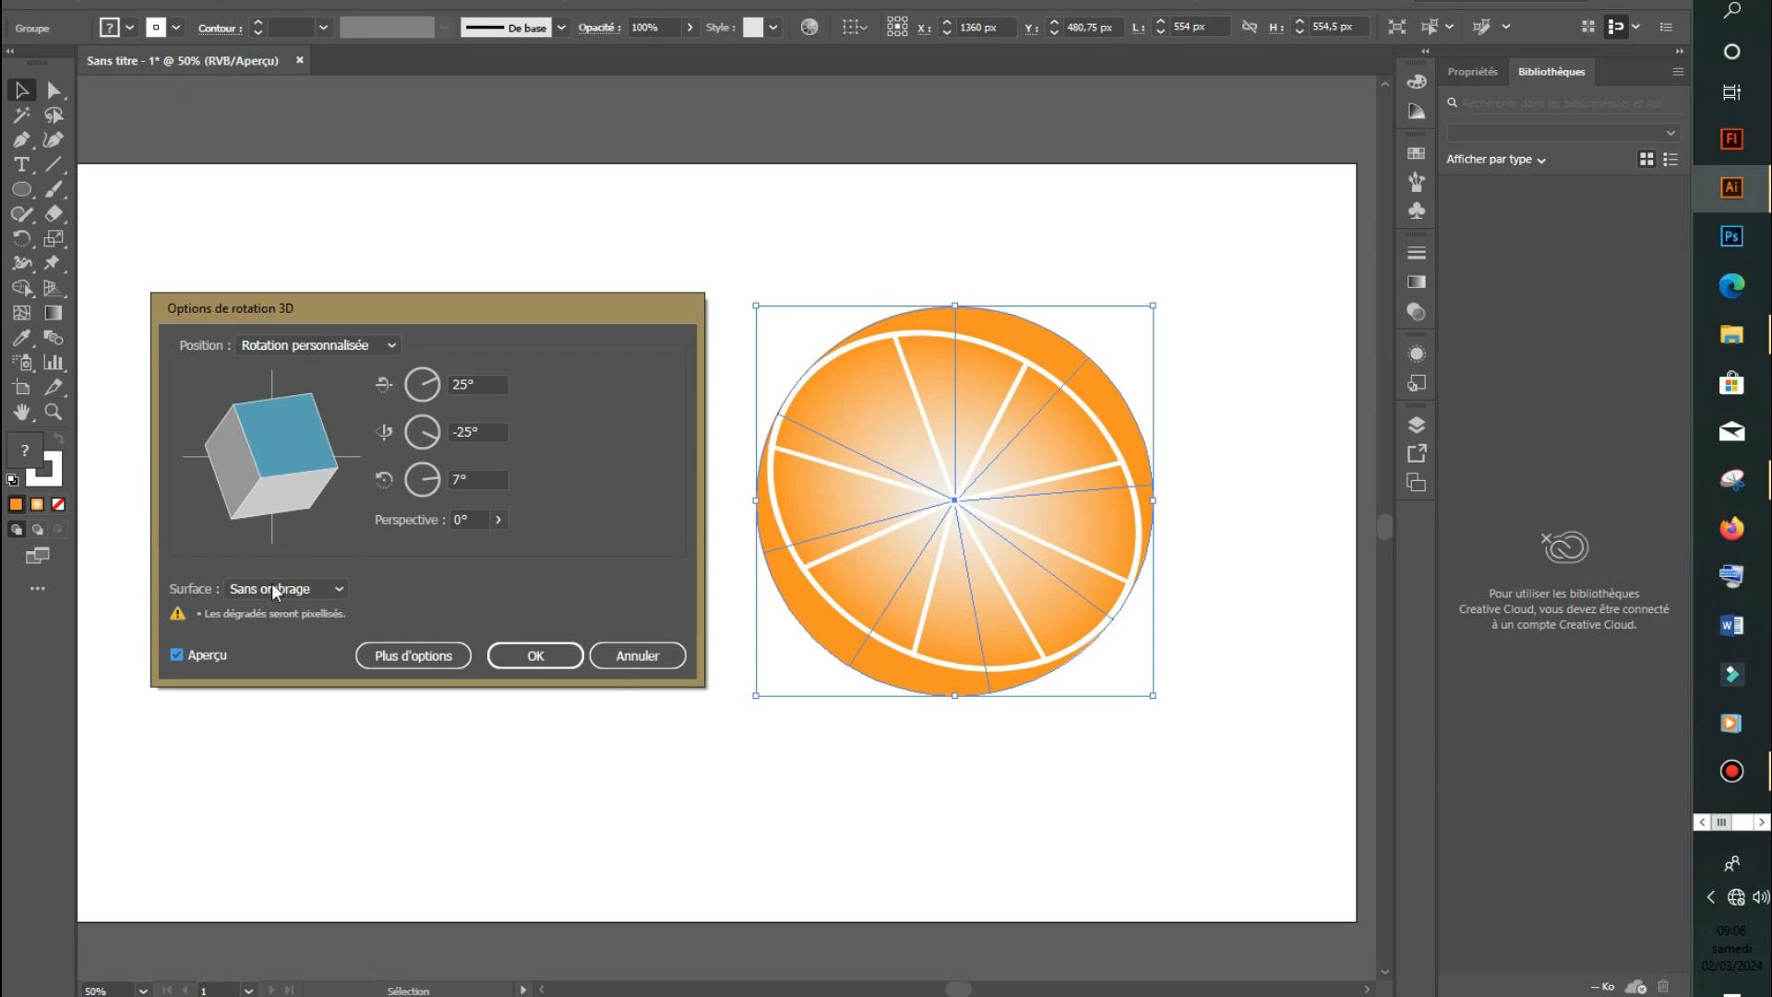
pyautogui.moveTo(302, 462)
pyautogui.mouseDown()
pyautogui.moveTo(299, 480)
pyautogui.moveTo(299, 444)
pyautogui.mouseUp()
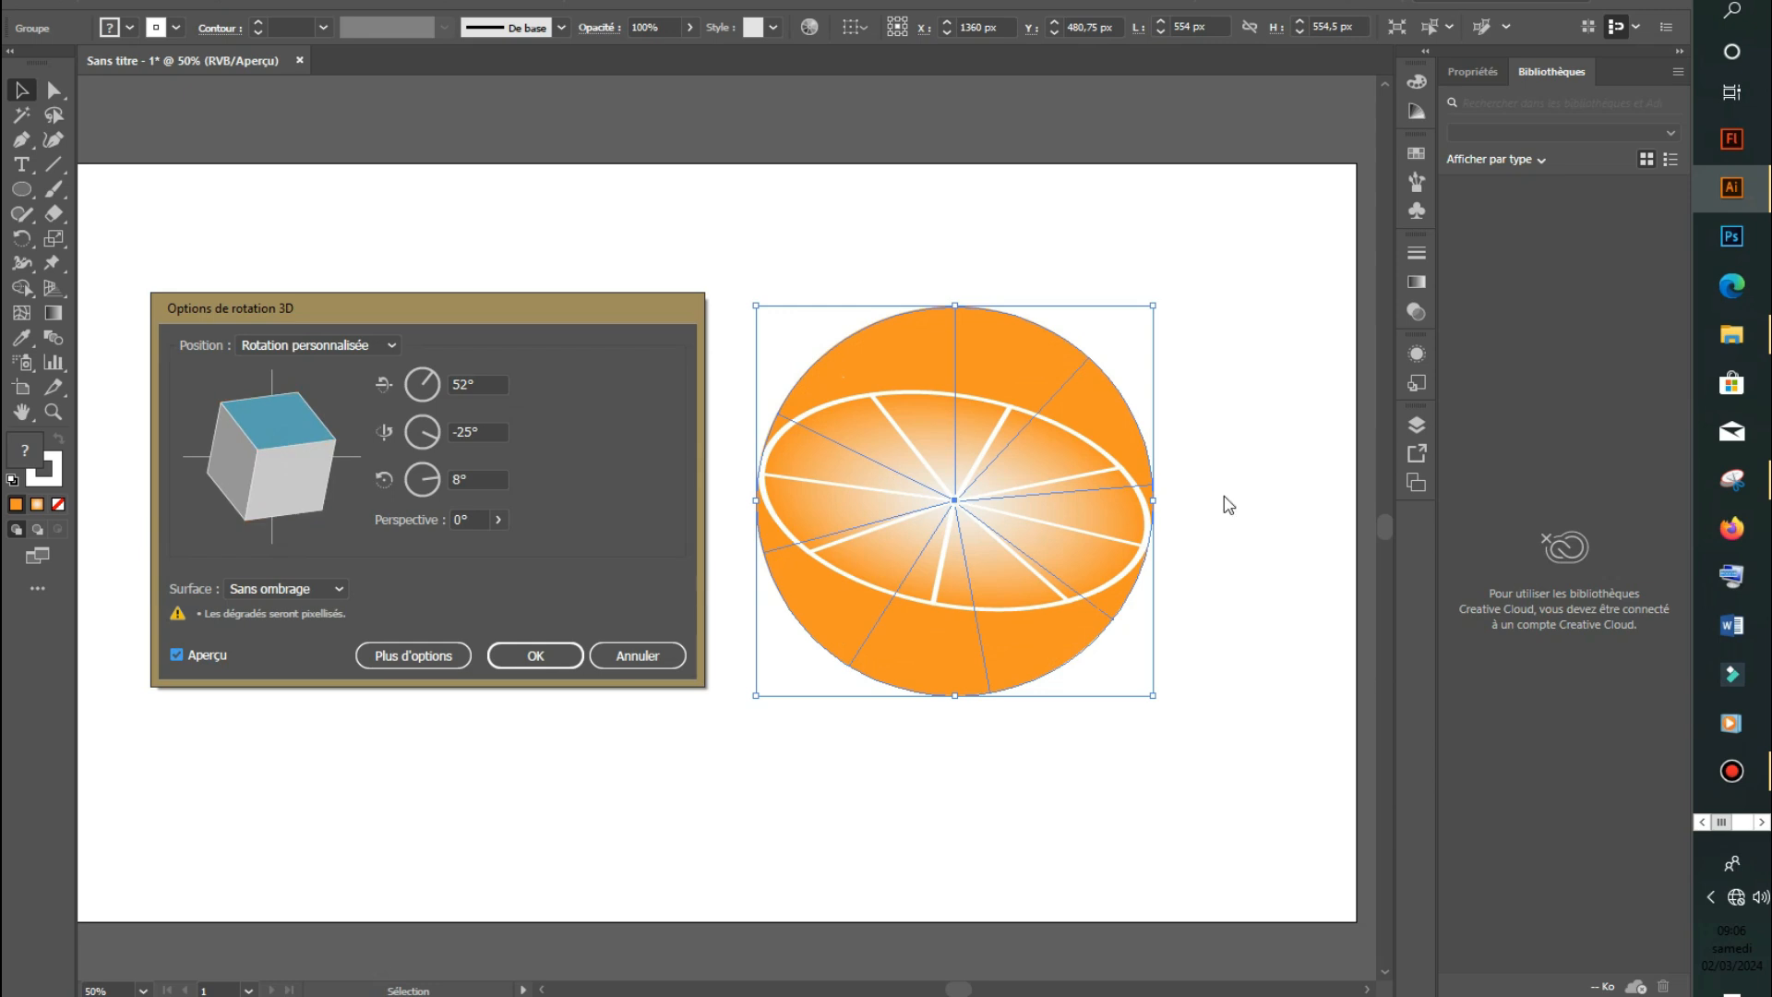
pyautogui.click(557, 658)
pyautogui.click(1248, 492)
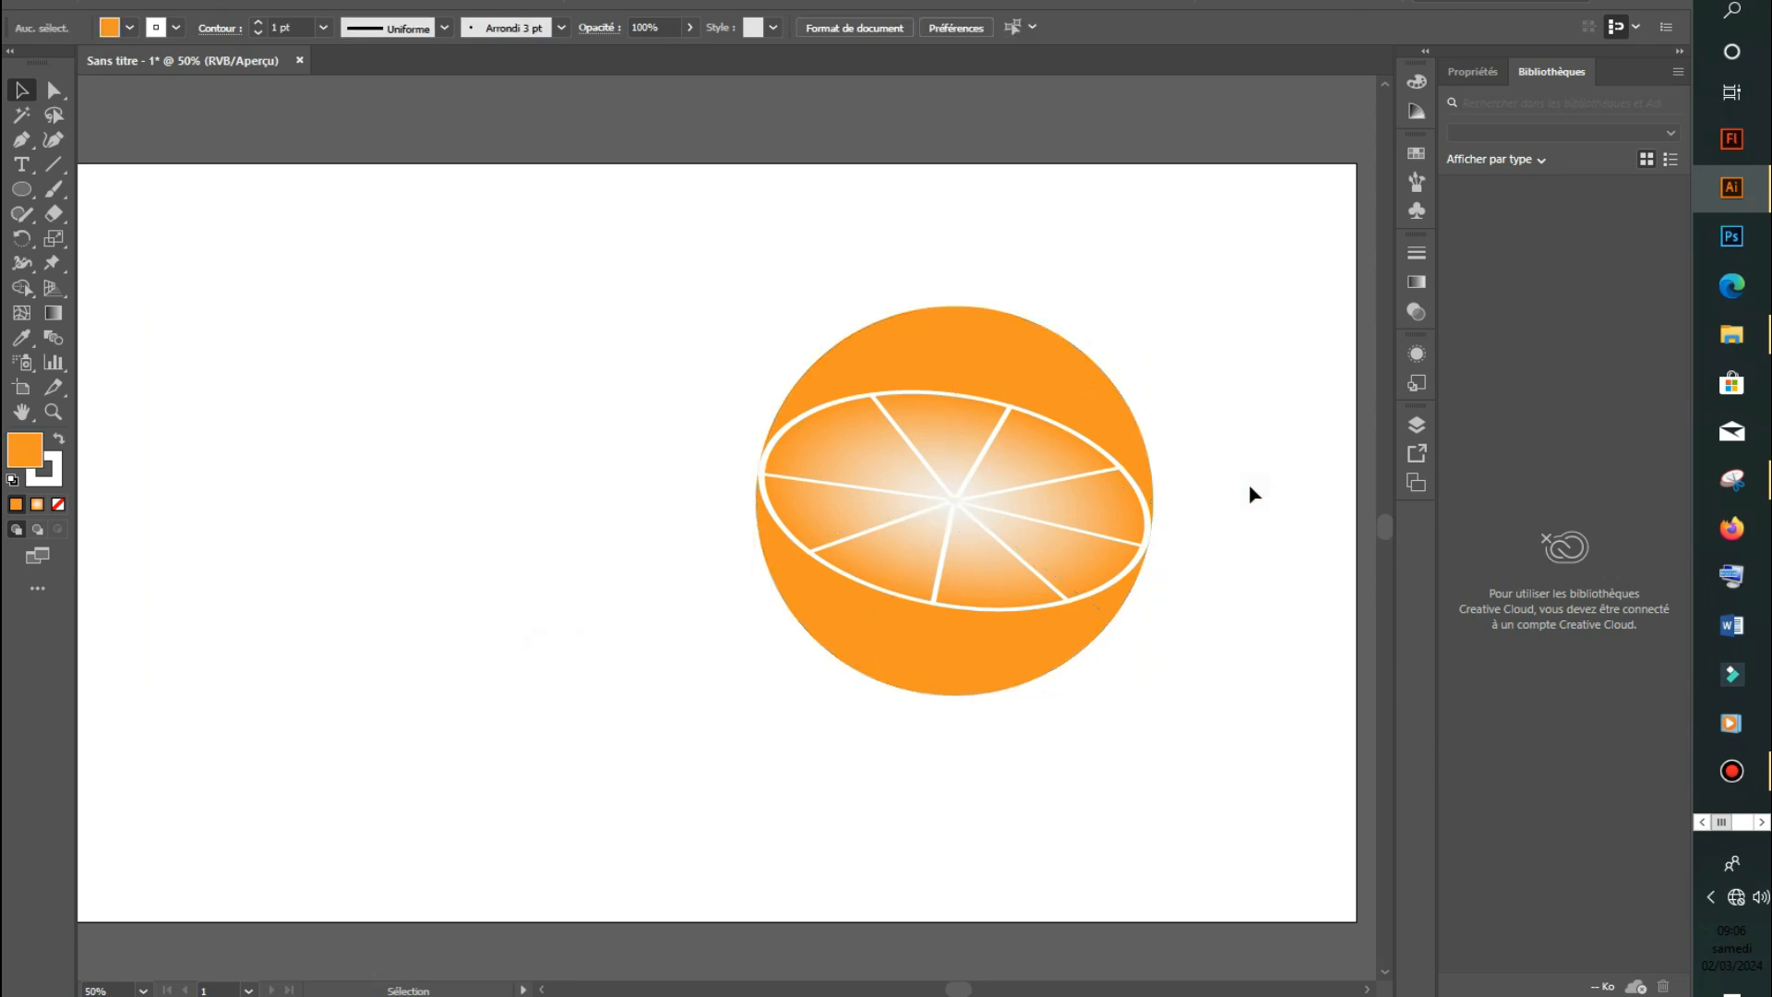
# Nudge the tilted slice group up and slightly right over the orange circle, to about X 1364 px, Y 457 px.
pyautogui.click(1029, 612)
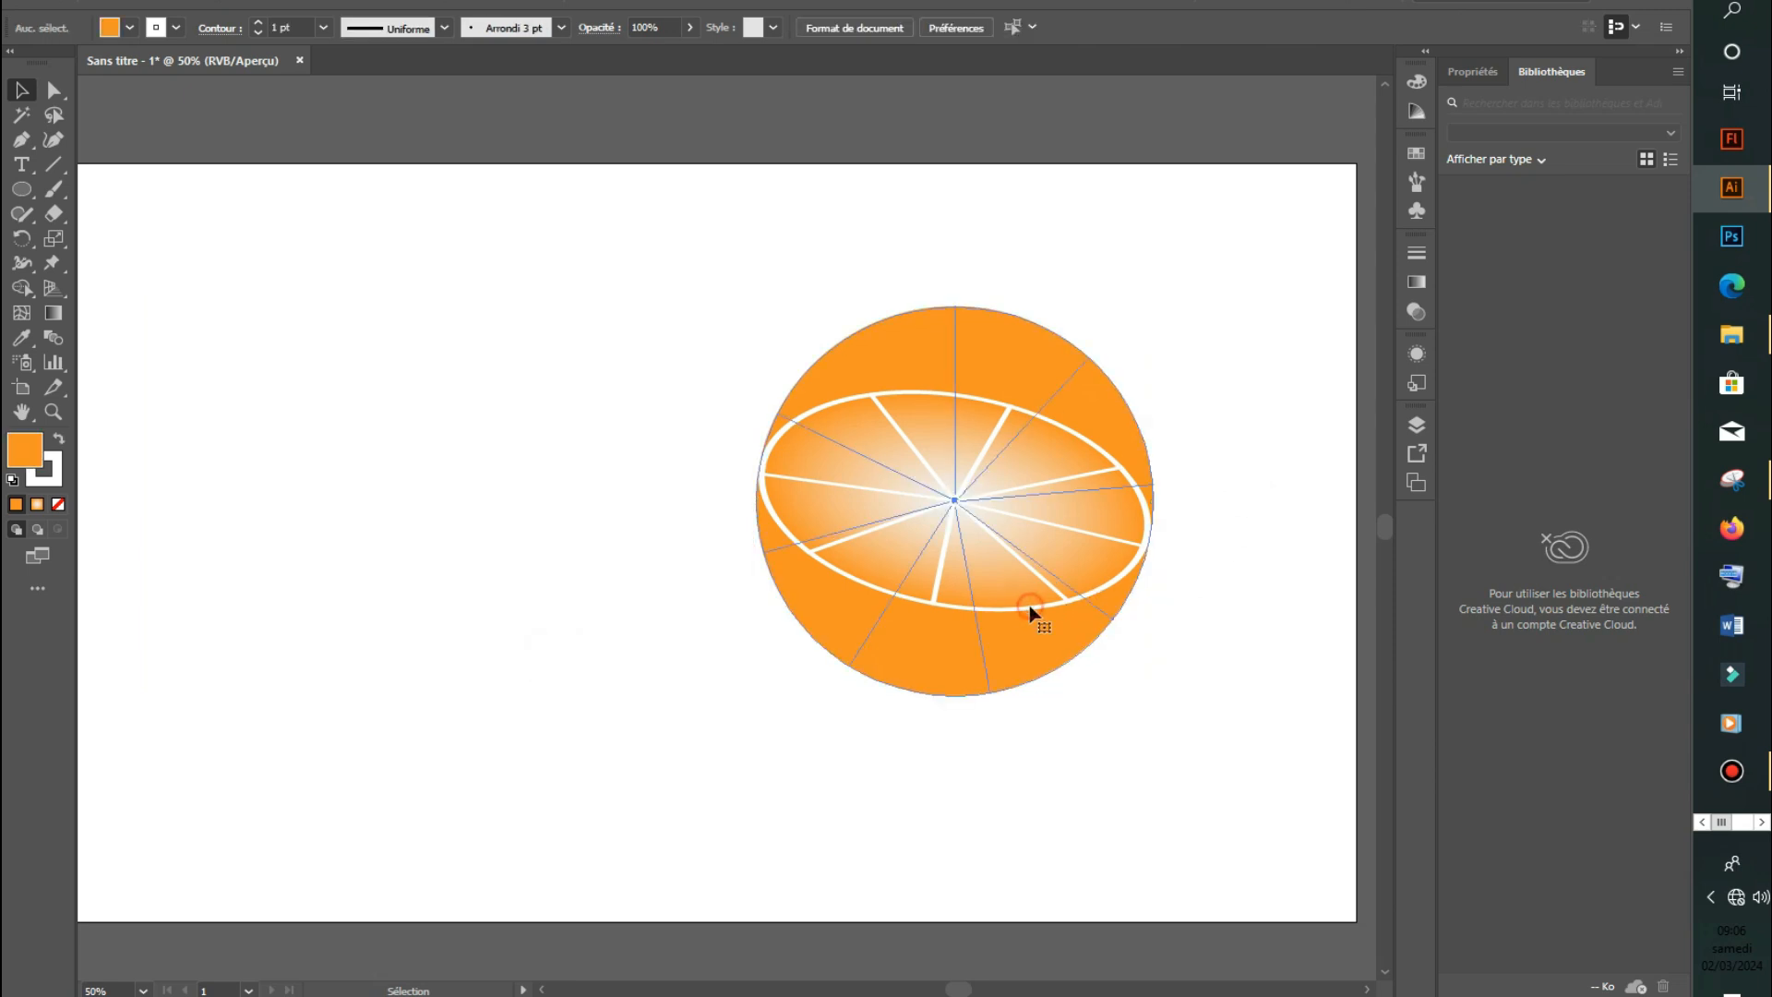
pyautogui.press('Up')
pyautogui.press('Up')
pyautogui.press('Up')
pyautogui.press('Up')
pyautogui.press('Up')
pyautogui.press('Up')
pyautogui.press('Up')
pyautogui.press('Up')
pyautogui.press('Up')
pyautogui.press('Up')
pyautogui.press('Up')
pyautogui.press('Up')
pyautogui.press('Up')
pyautogui.press('Up')
pyautogui.press('Up')
pyautogui.press('Up')
pyautogui.press('Up')
pyautogui.press('Up')
pyautogui.press('Up')
pyautogui.press('Up')
pyautogui.press('Up')
pyautogui.press('Up')
pyautogui.press('Up')
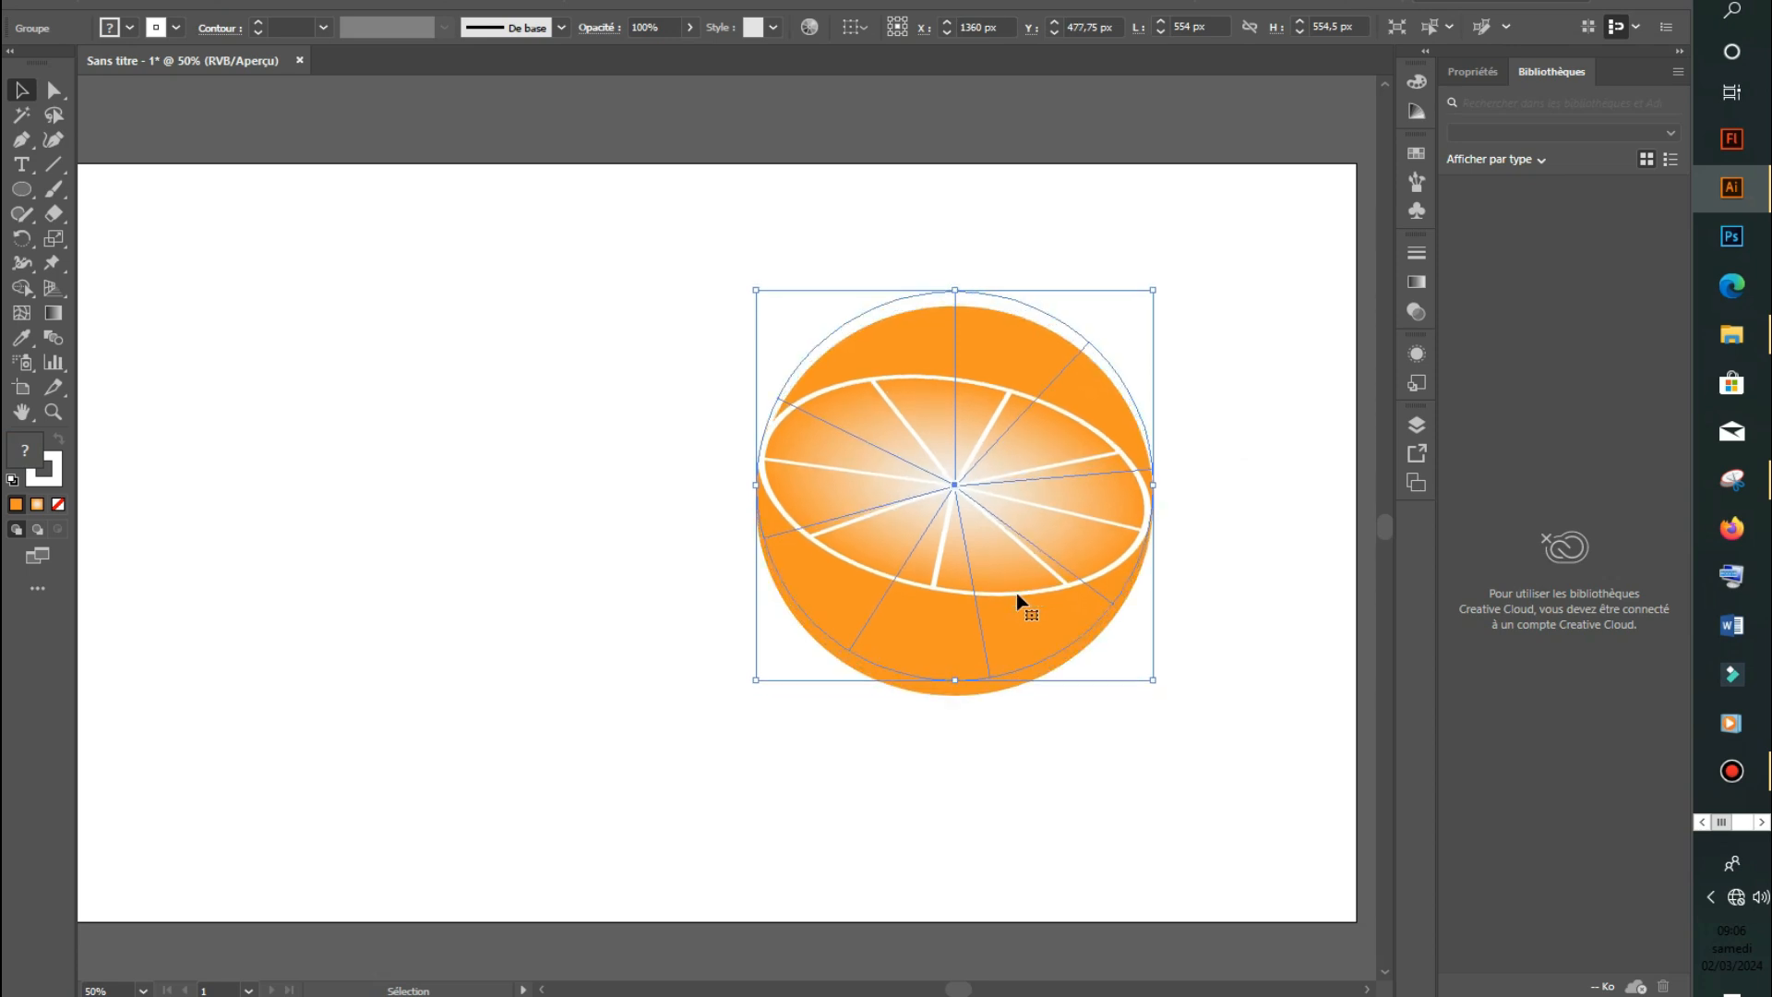
pyautogui.press('Right')
pyautogui.press('Right')
pyautogui.press('Right')
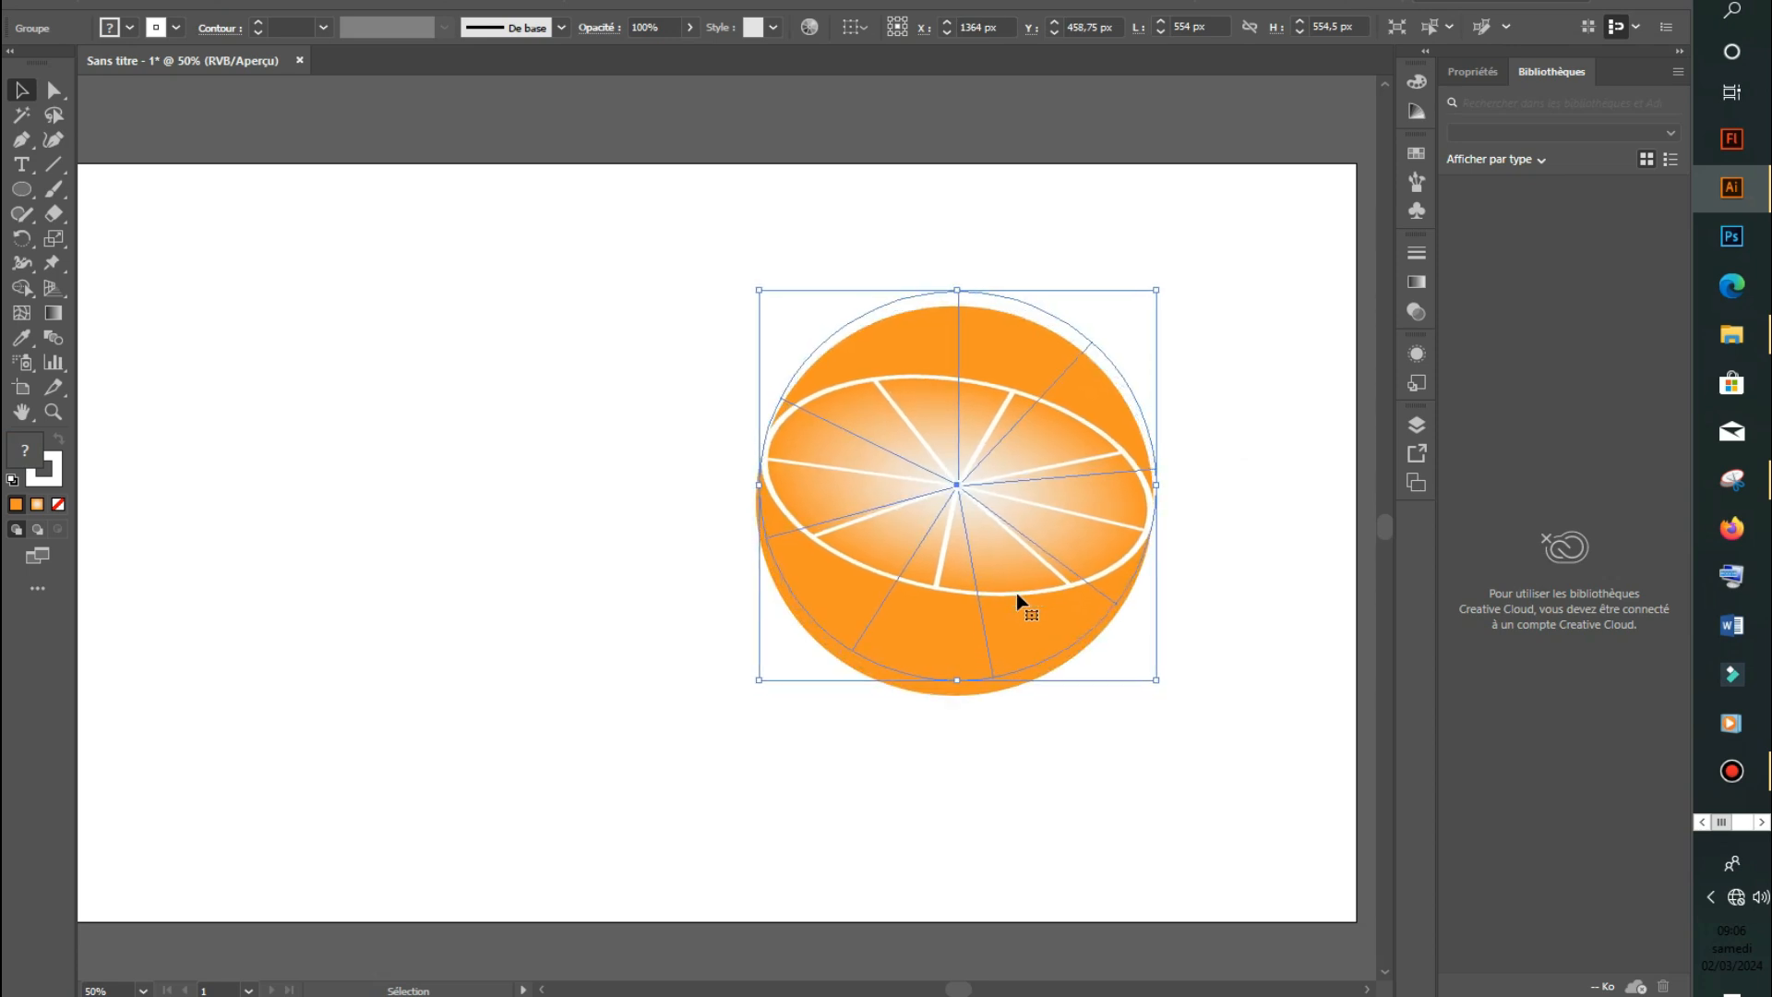
pyautogui.click(1215, 547)
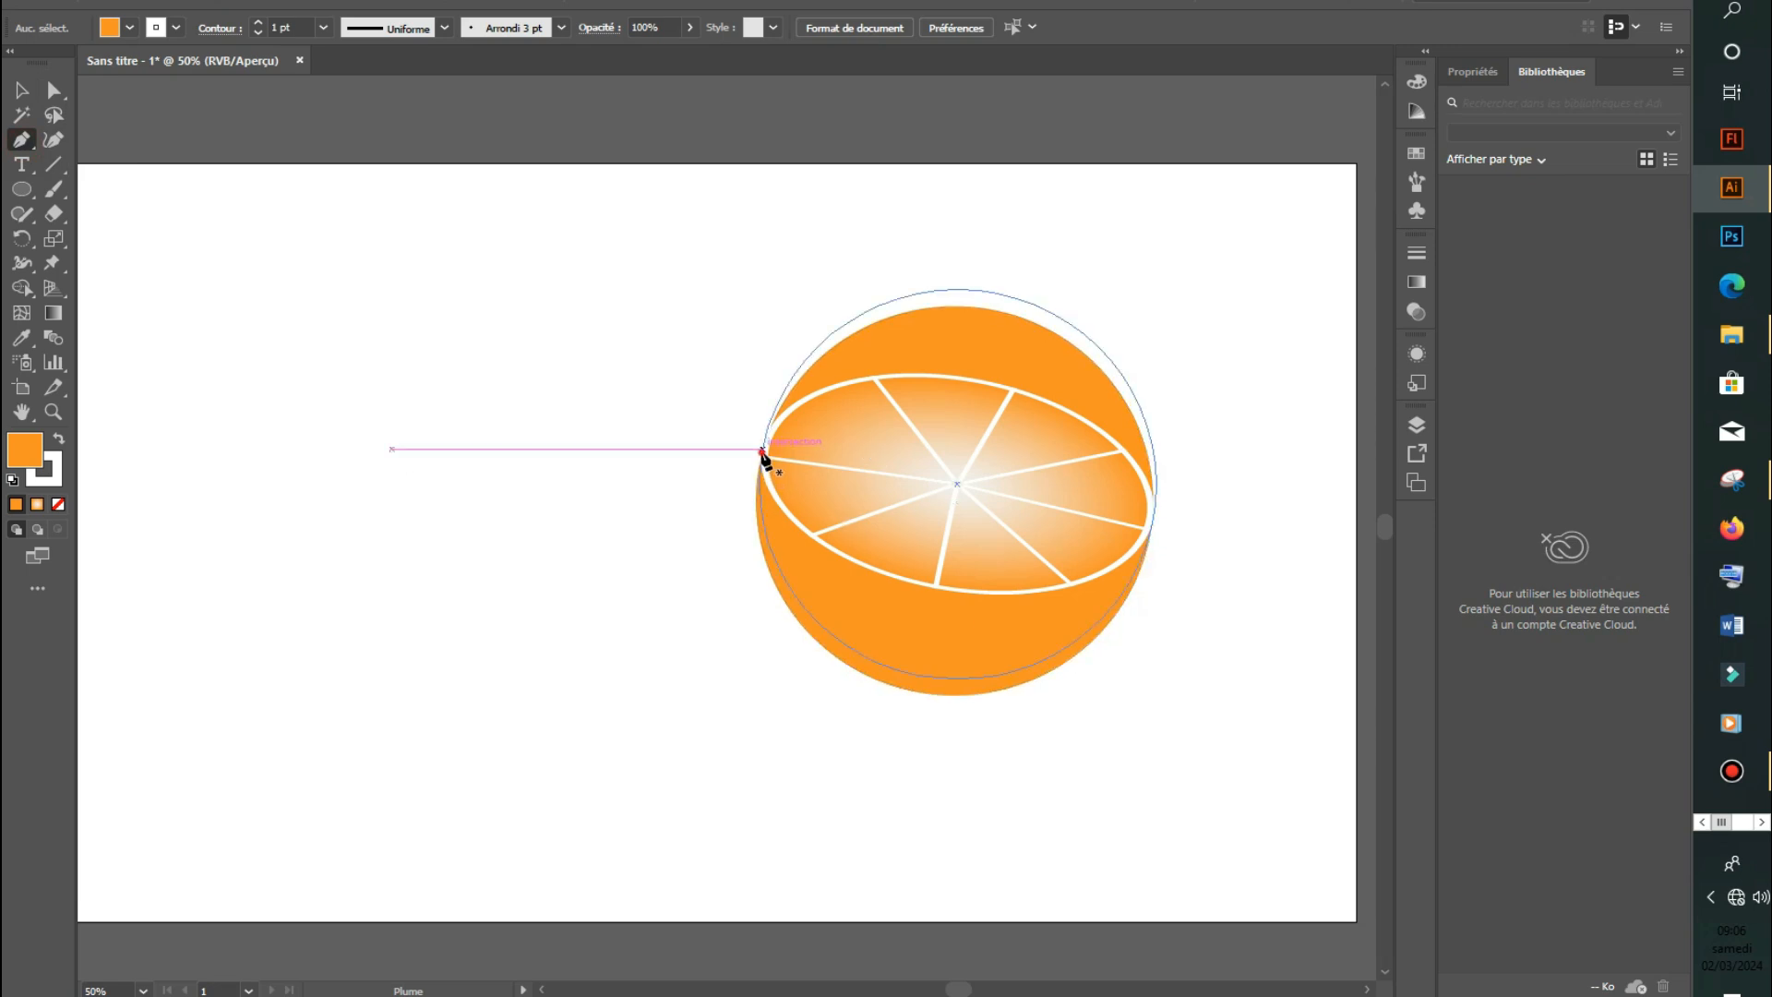
# Draw a straight Pen line about 554 px long across the slice, joining the two side intersections of the circle outlines.
pyautogui.click(762, 449)
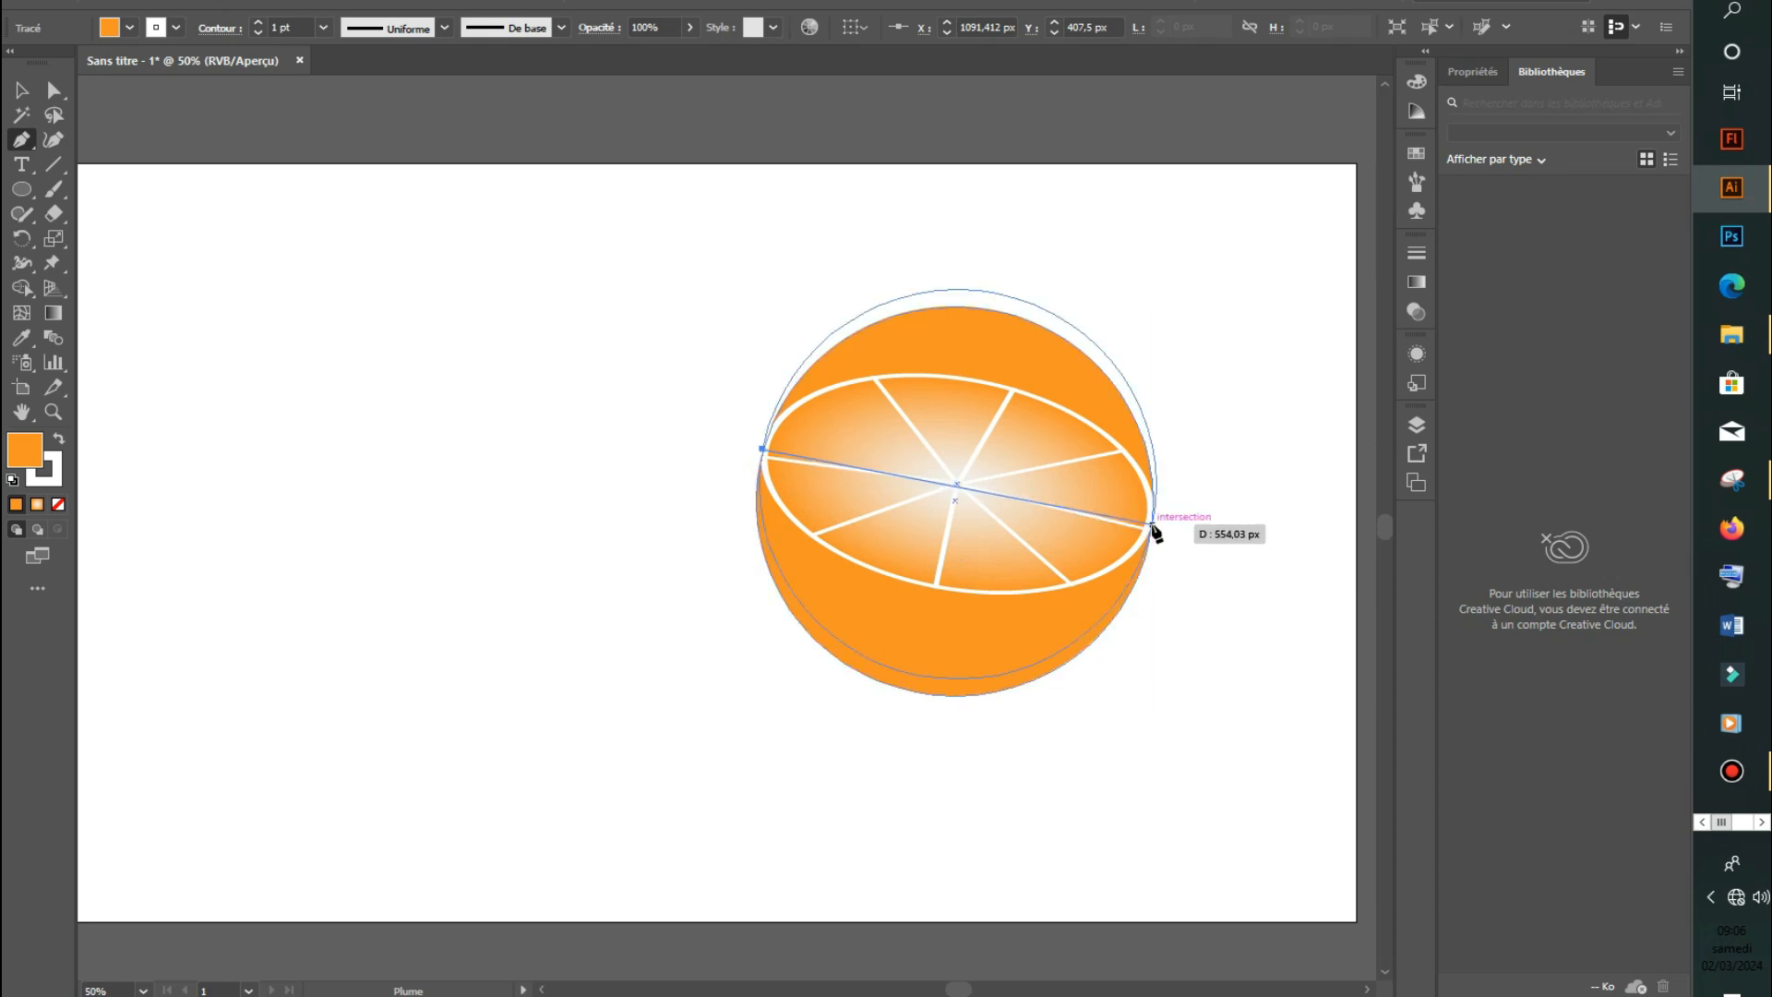
pyautogui.click(1151, 524)
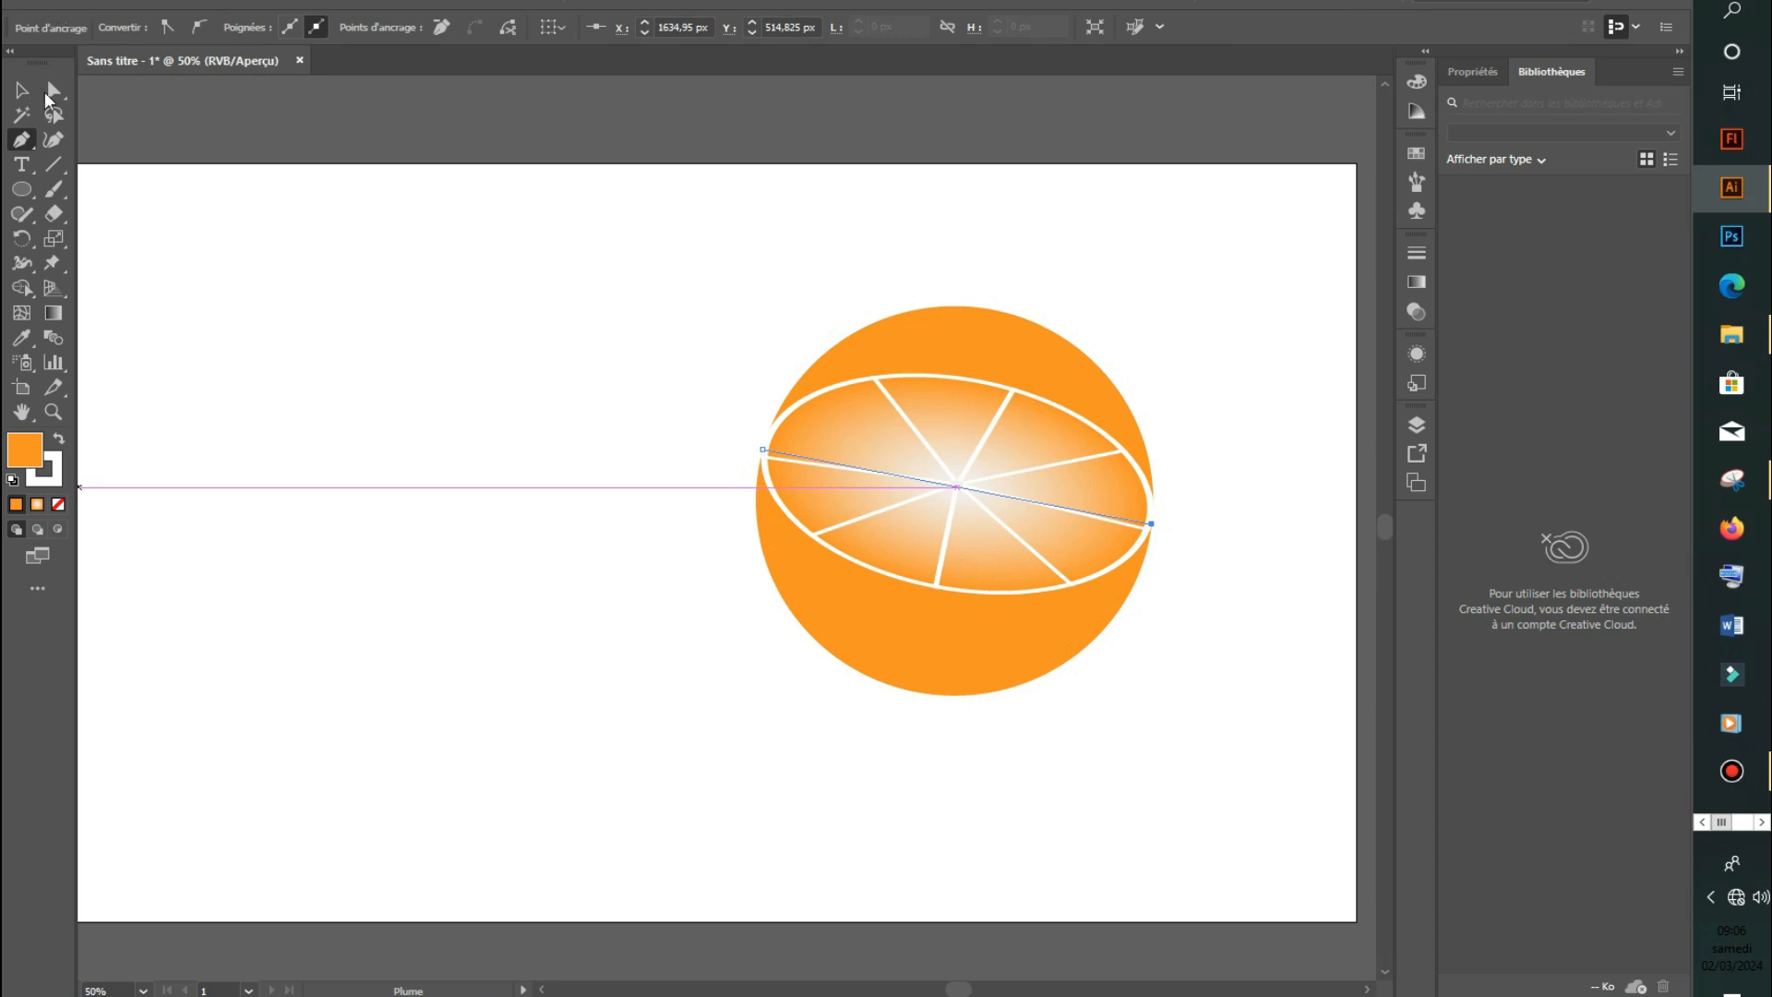
# Select all the artwork and try to merge the lower and upper regions around the line with the Shape Builder.
pyautogui.click(25, 89)
pyautogui.moveTo(577, 222); pyautogui.dragTo(1289, 751)
pyautogui.click(22, 287)
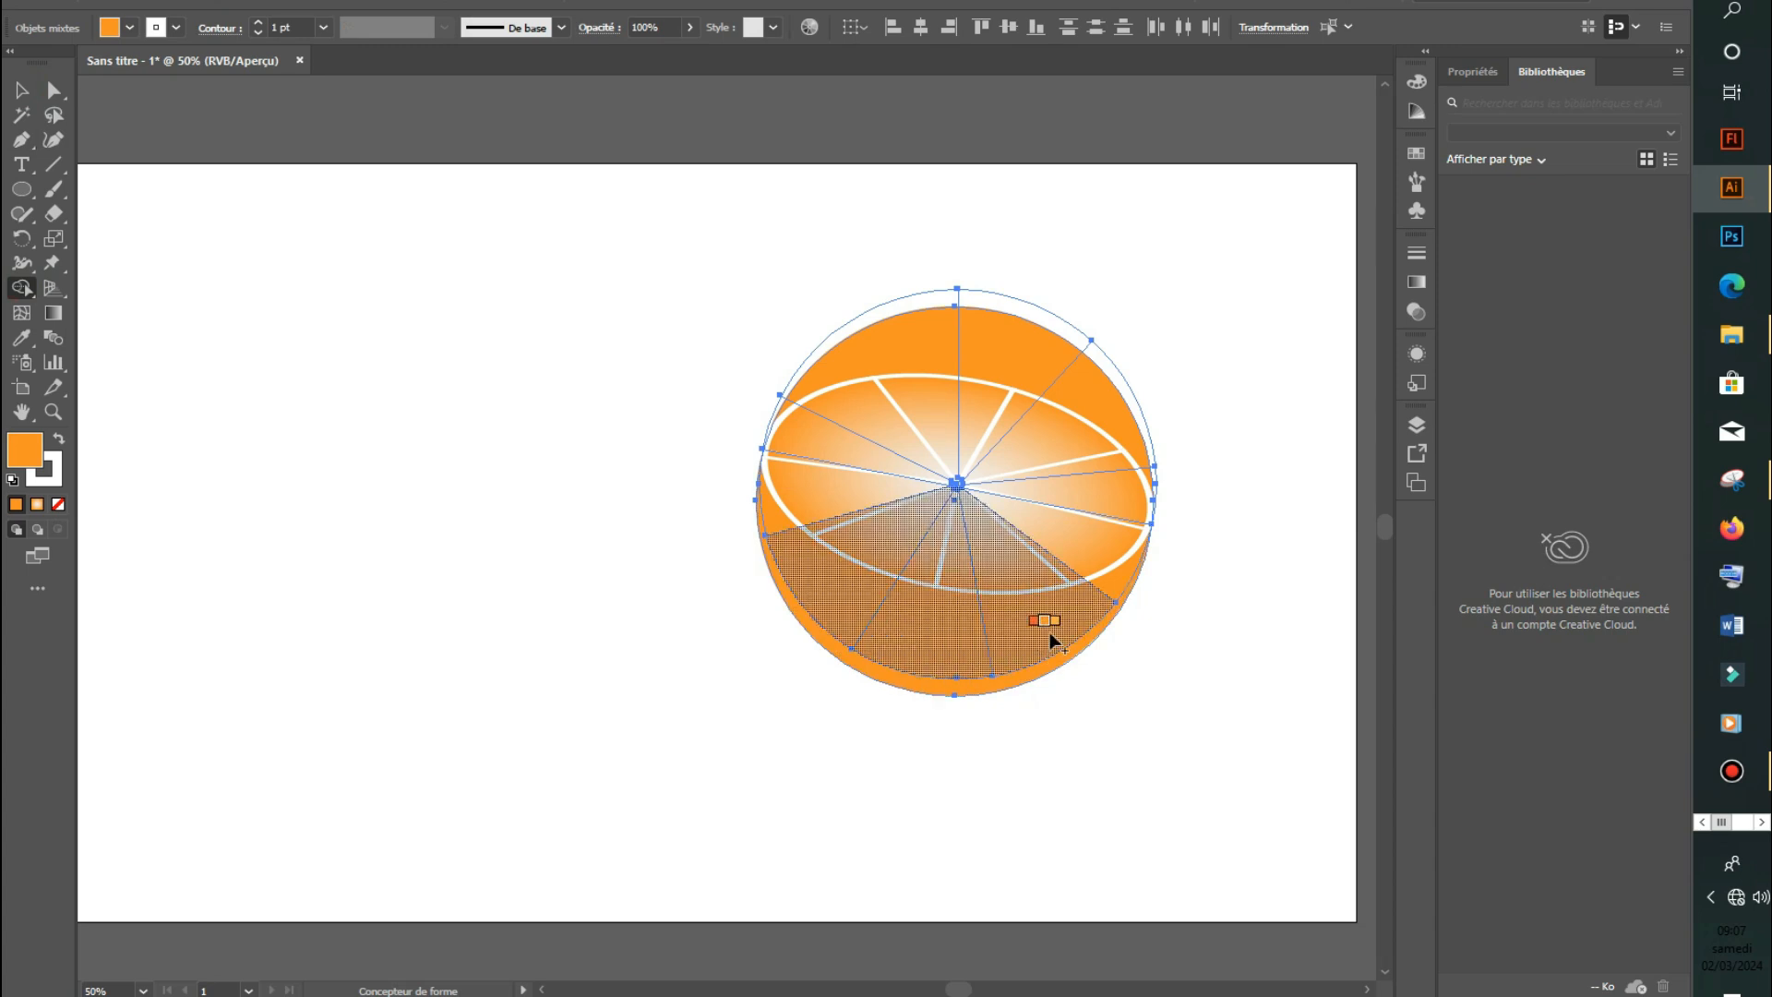
pyautogui.moveTo(1058, 635)
pyautogui.mouseDown()
pyautogui.moveTo(971, 690)
pyautogui.moveTo(898, 687)
pyautogui.moveTo(850, 644)
pyautogui.mouseUp()
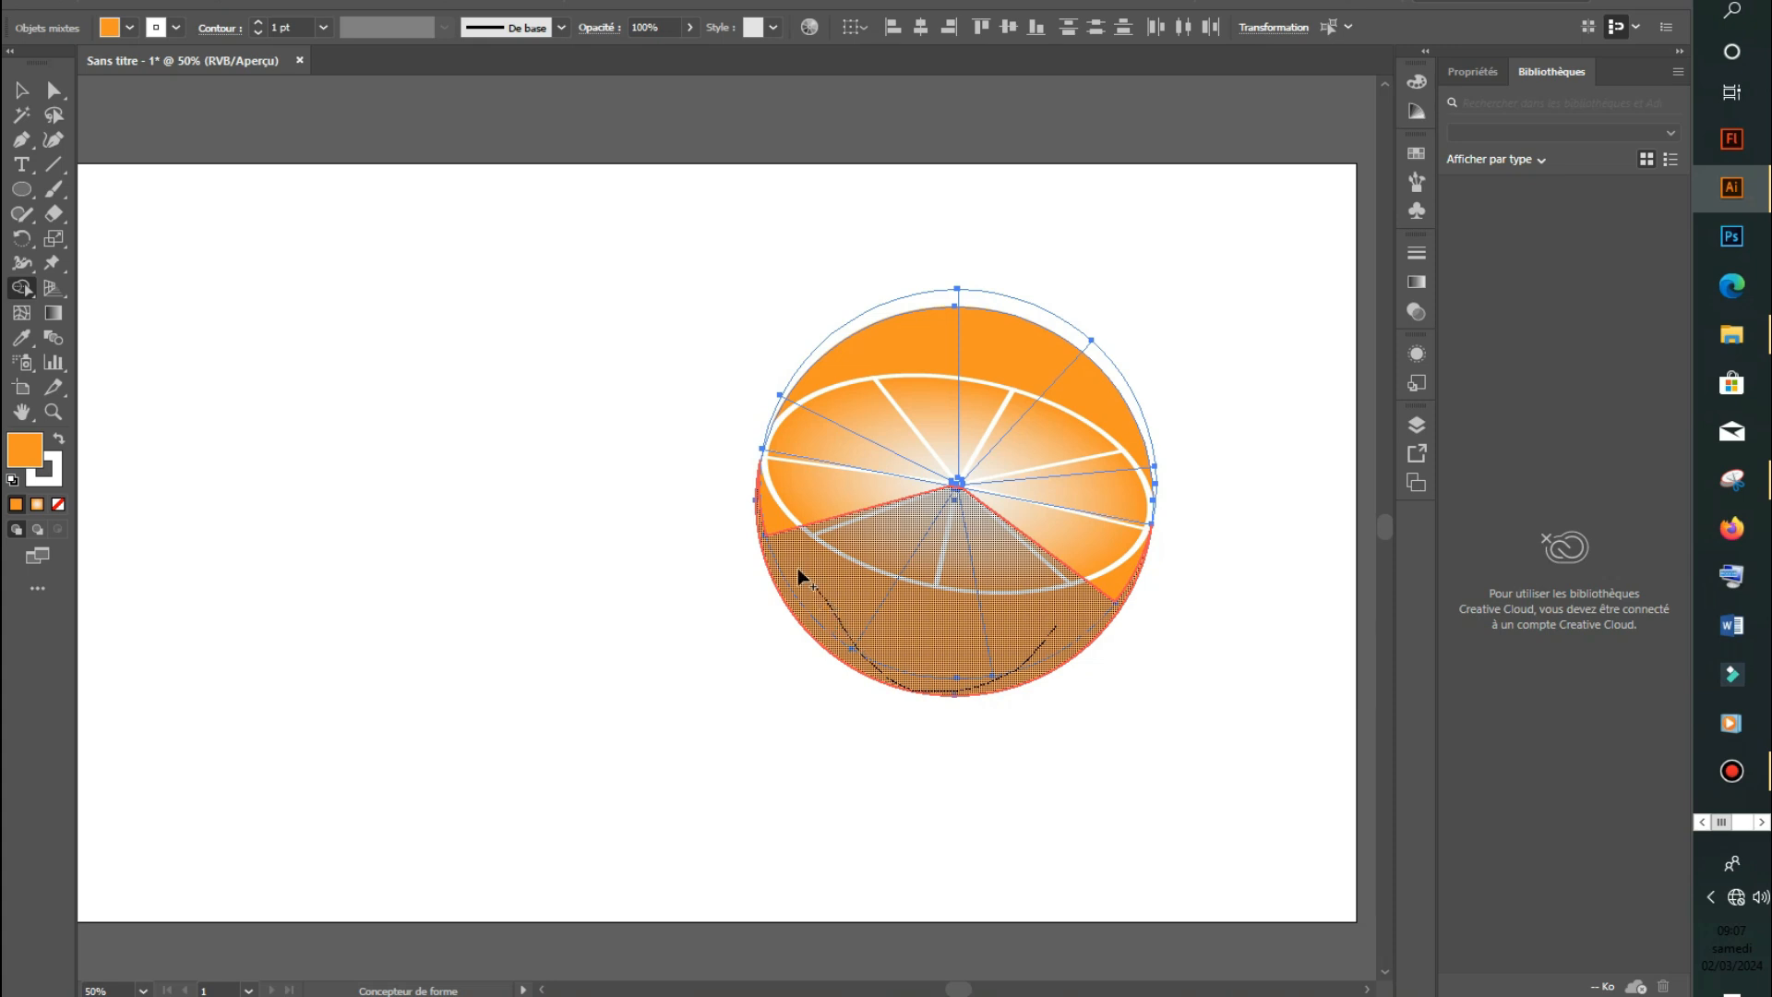
pyautogui.moveTo(785, 551)
pyautogui.mouseDown()
pyautogui.moveTo(796, 494)
pyautogui.moveTo(837, 495)
pyautogui.moveTo(1138, 554)
pyautogui.mouseUp()
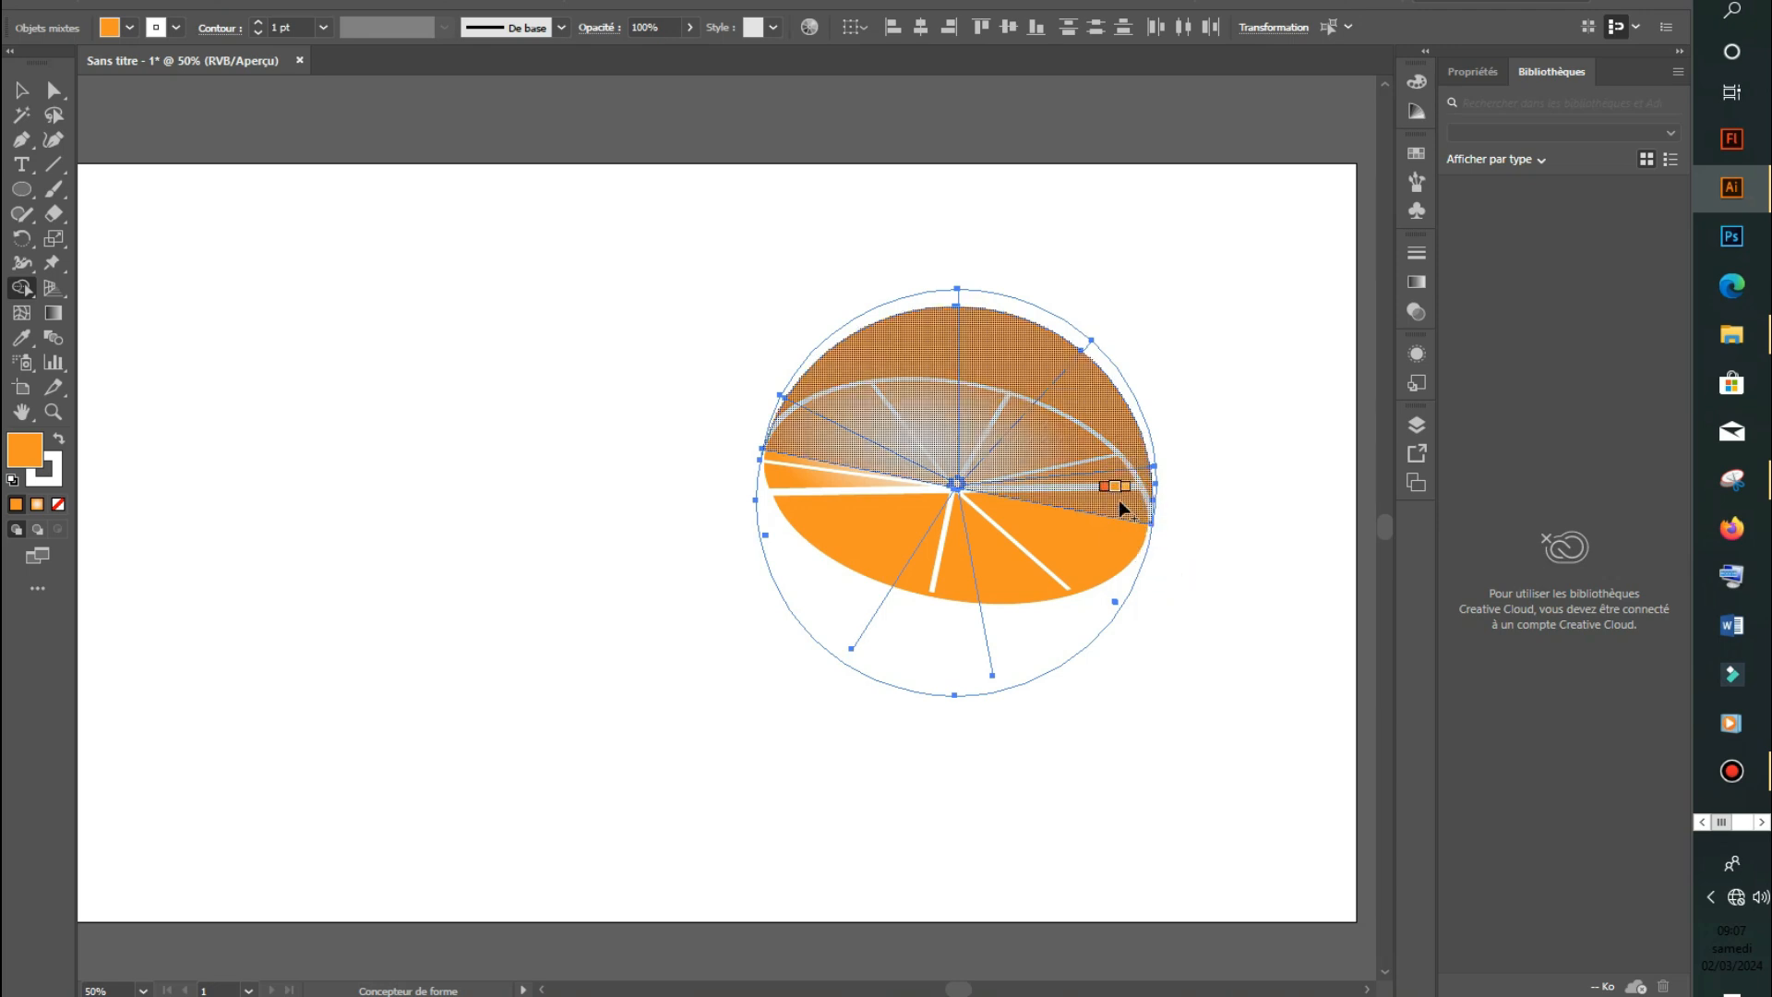
pyautogui.moveTo(1121, 506)
pyautogui.mouseDown()
pyautogui.moveTo(1078, 423)
pyautogui.moveTo(924, 357)
pyautogui.moveTo(801, 445)
pyautogui.mouseUp()
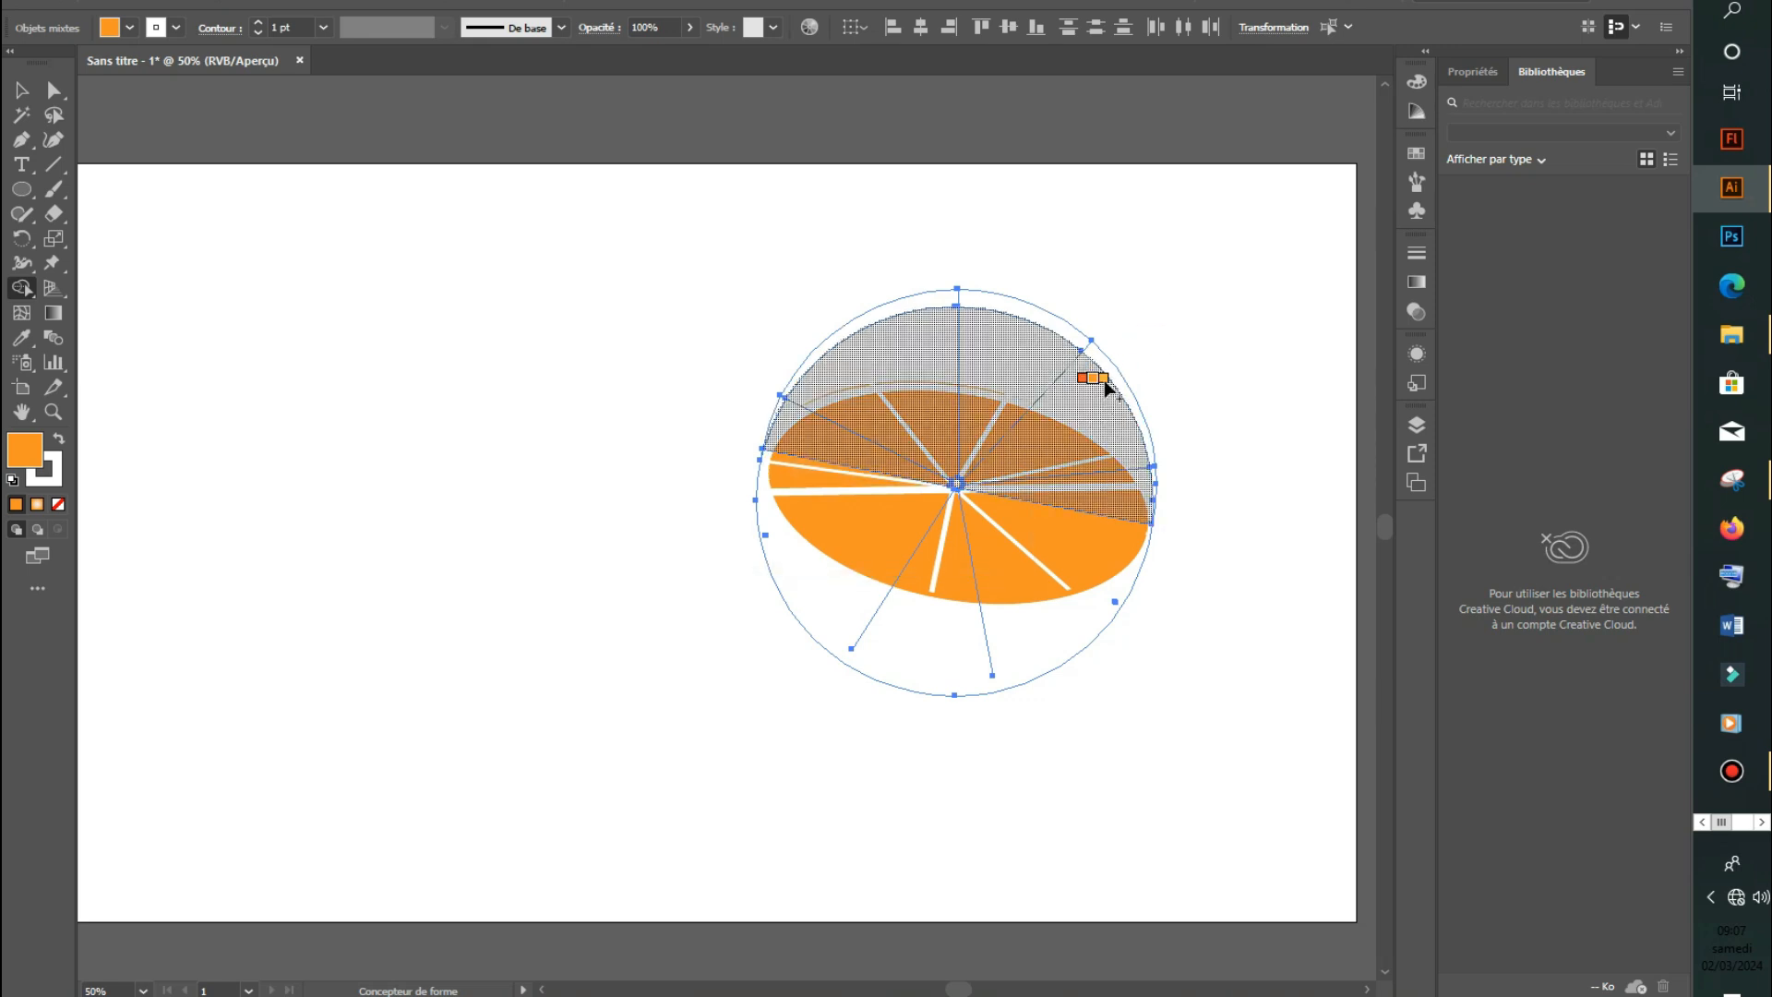
pyautogui.moveTo(933, 383)
pyautogui.mouseDown()
pyautogui.moveTo(985, 379)
pyautogui.moveTo(771, 411)
pyautogui.mouseUp()
pyautogui.moveTo(922, 383)
pyautogui.mouseDown()
pyautogui.moveTo(1372, 315)
pyautogui.moveTo(1364, 293)
pyautogui.mouseUp()
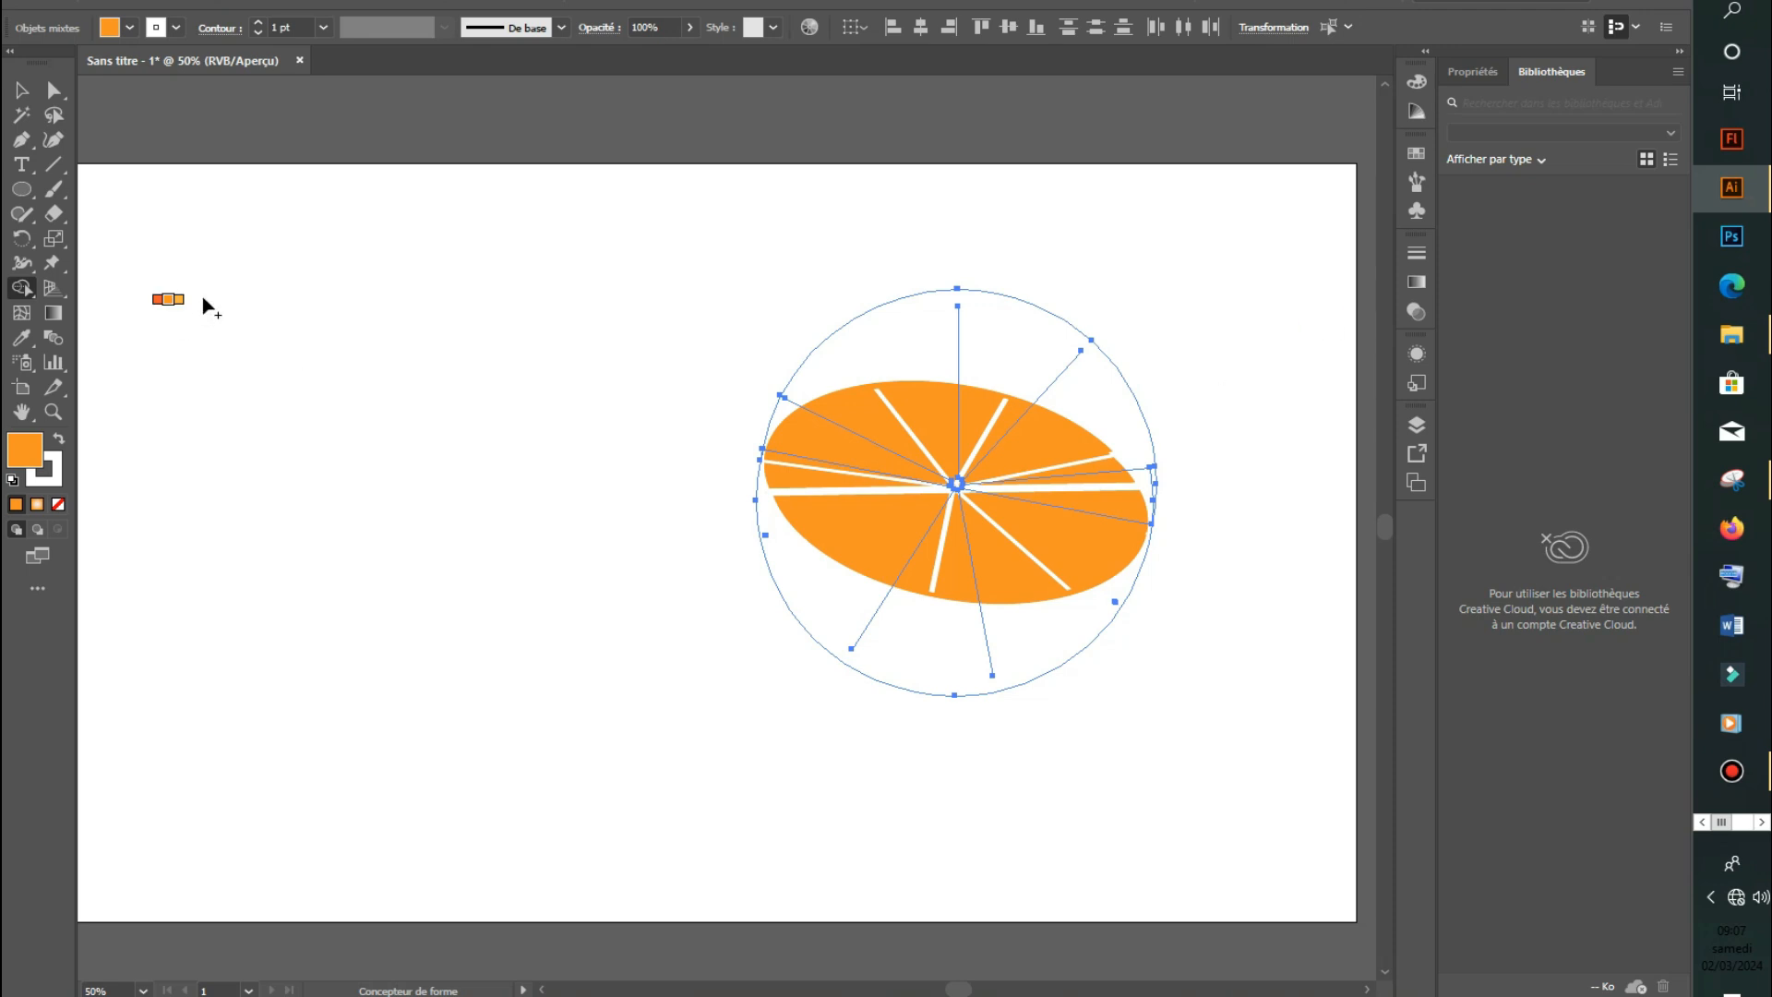
pyautogui.click(22, 90)
pyautogui.click(480, 601)
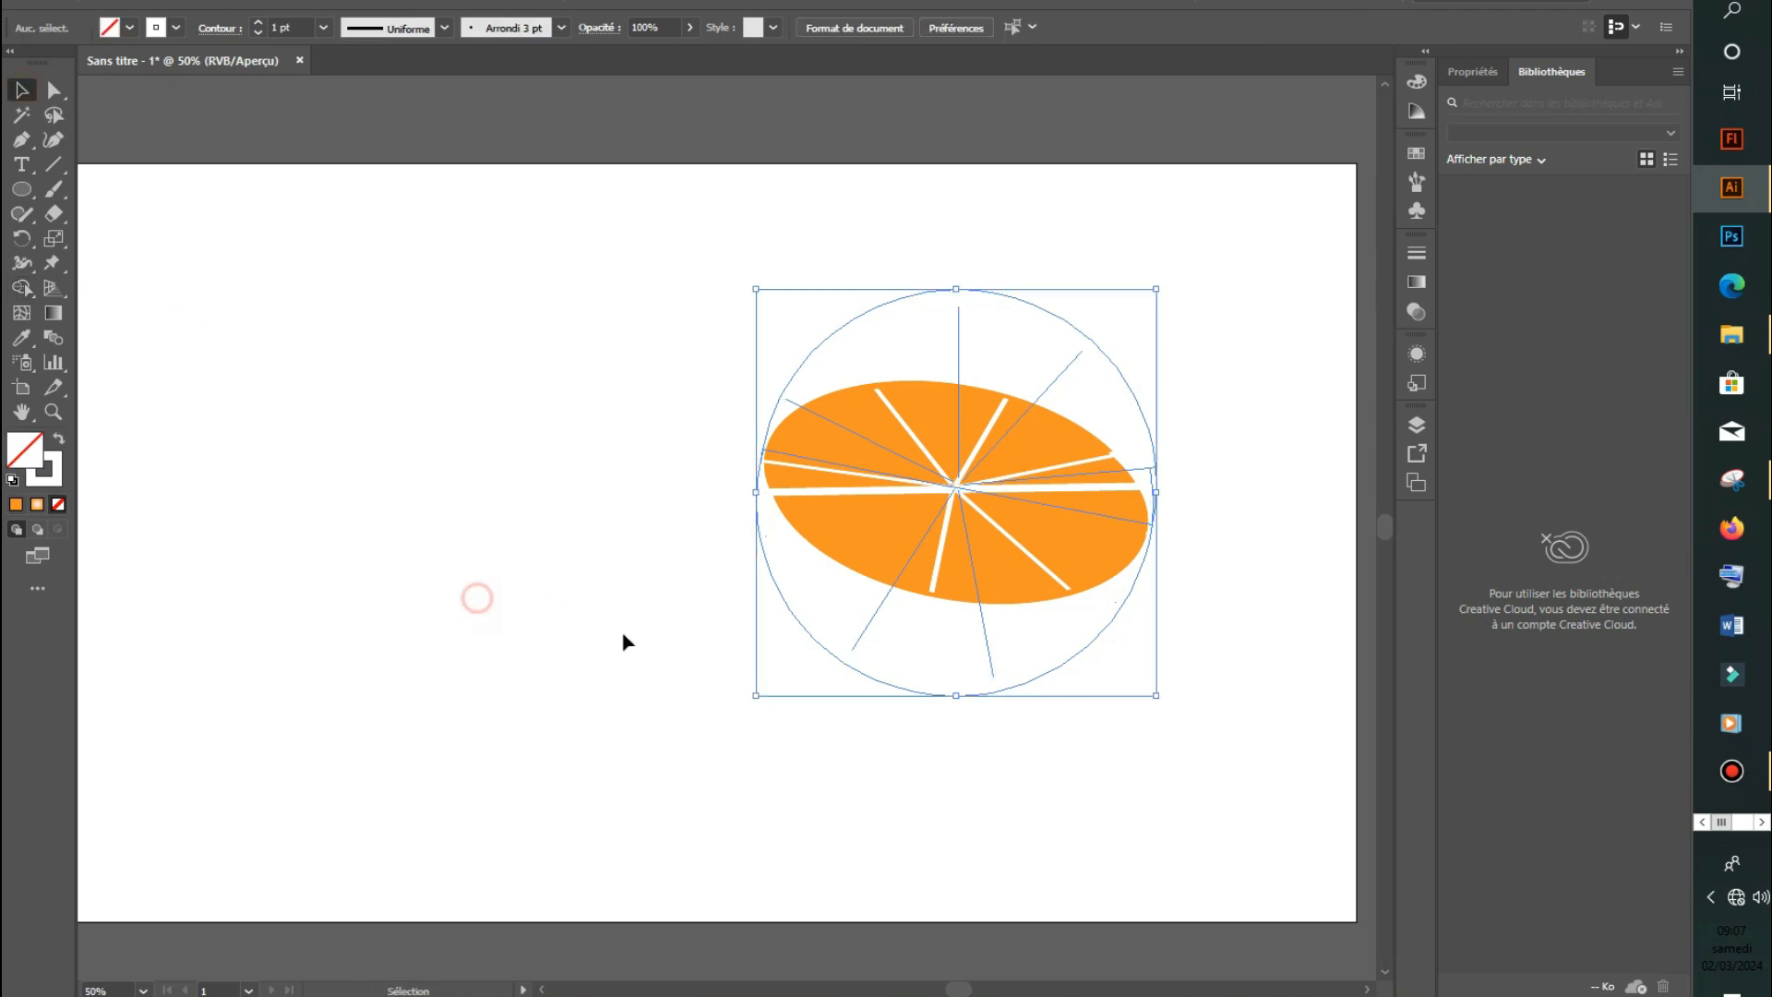
# Fill the merged slice group with the lighter orange swatch R=251 V=176 B=59.
pyautogui.click(858, 657)
pyautogui.click(859, 658)
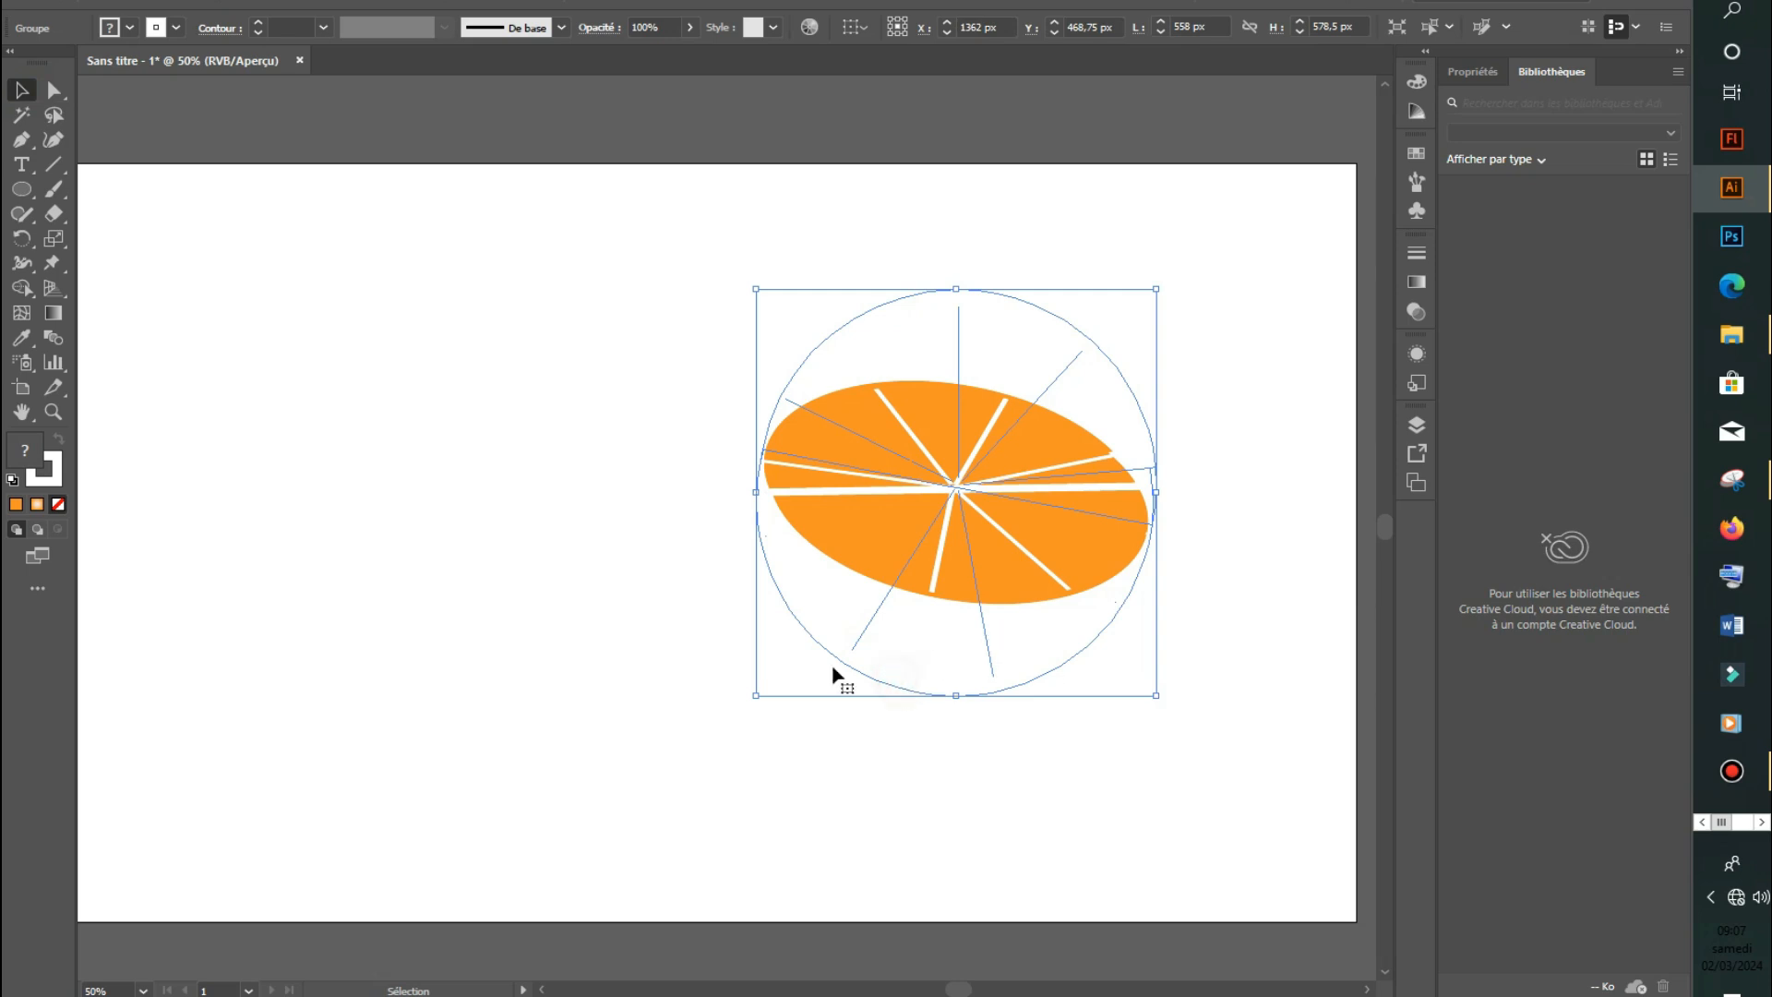
pyautogui.click(129, 28)
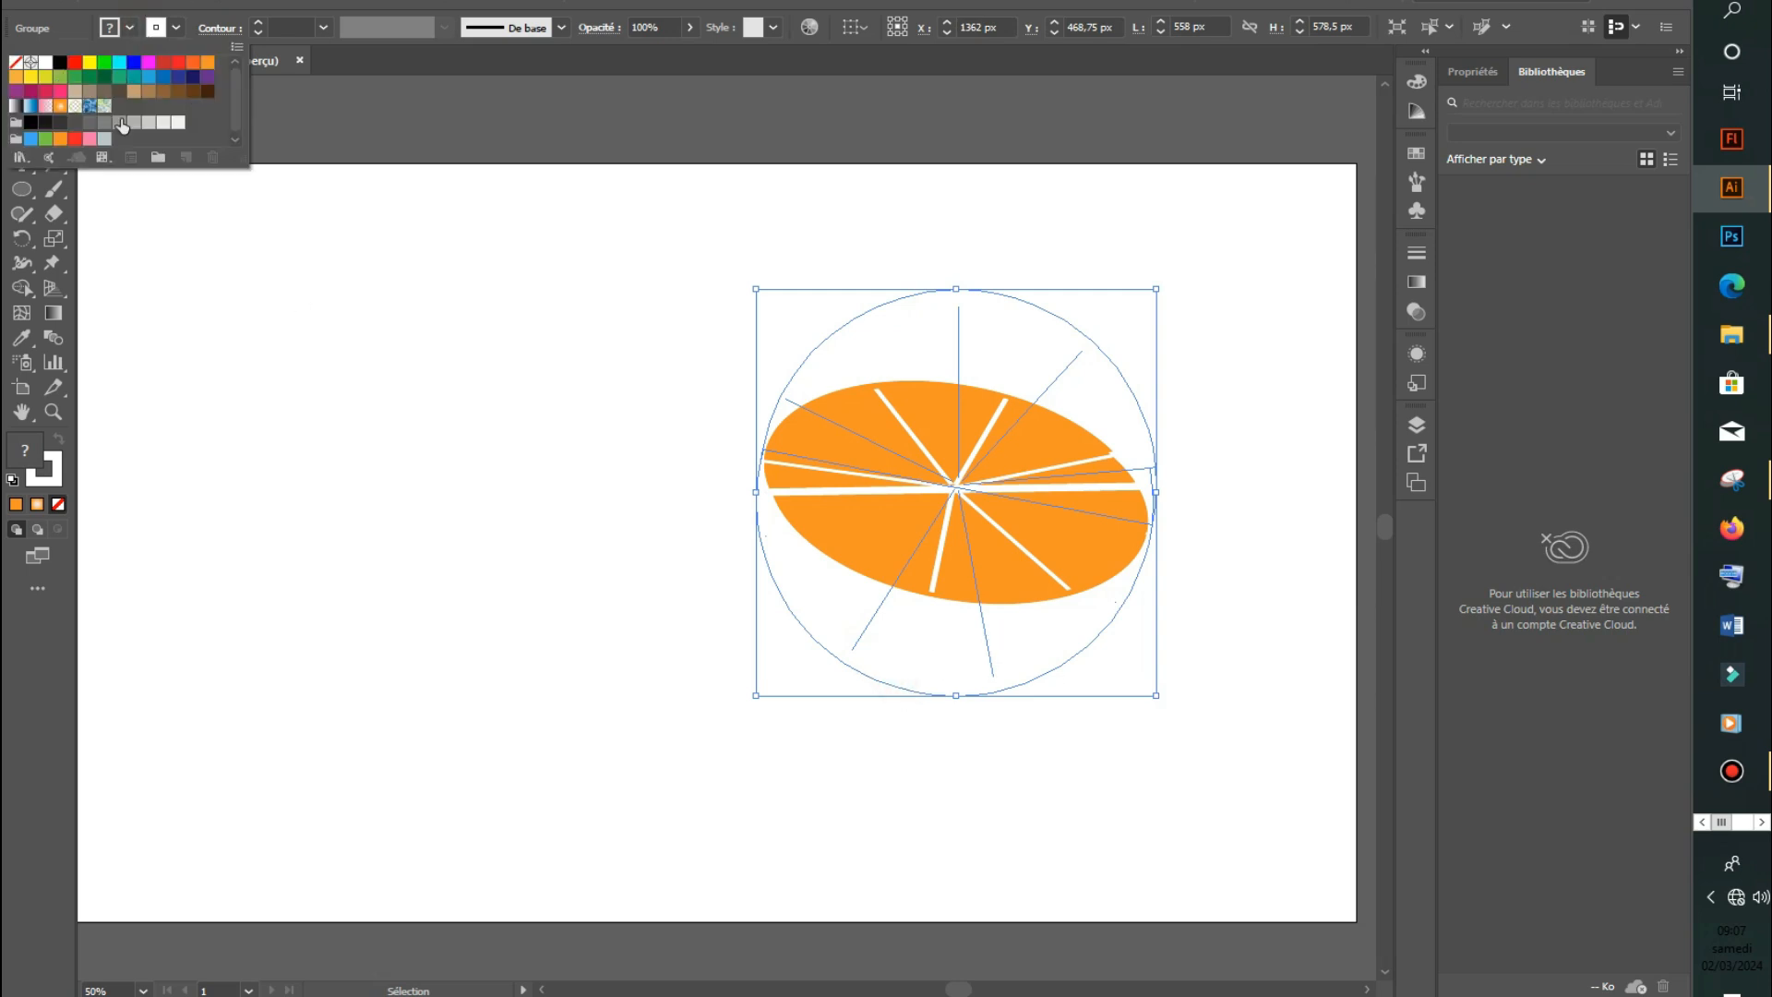
pyautogui.click(16, 78)
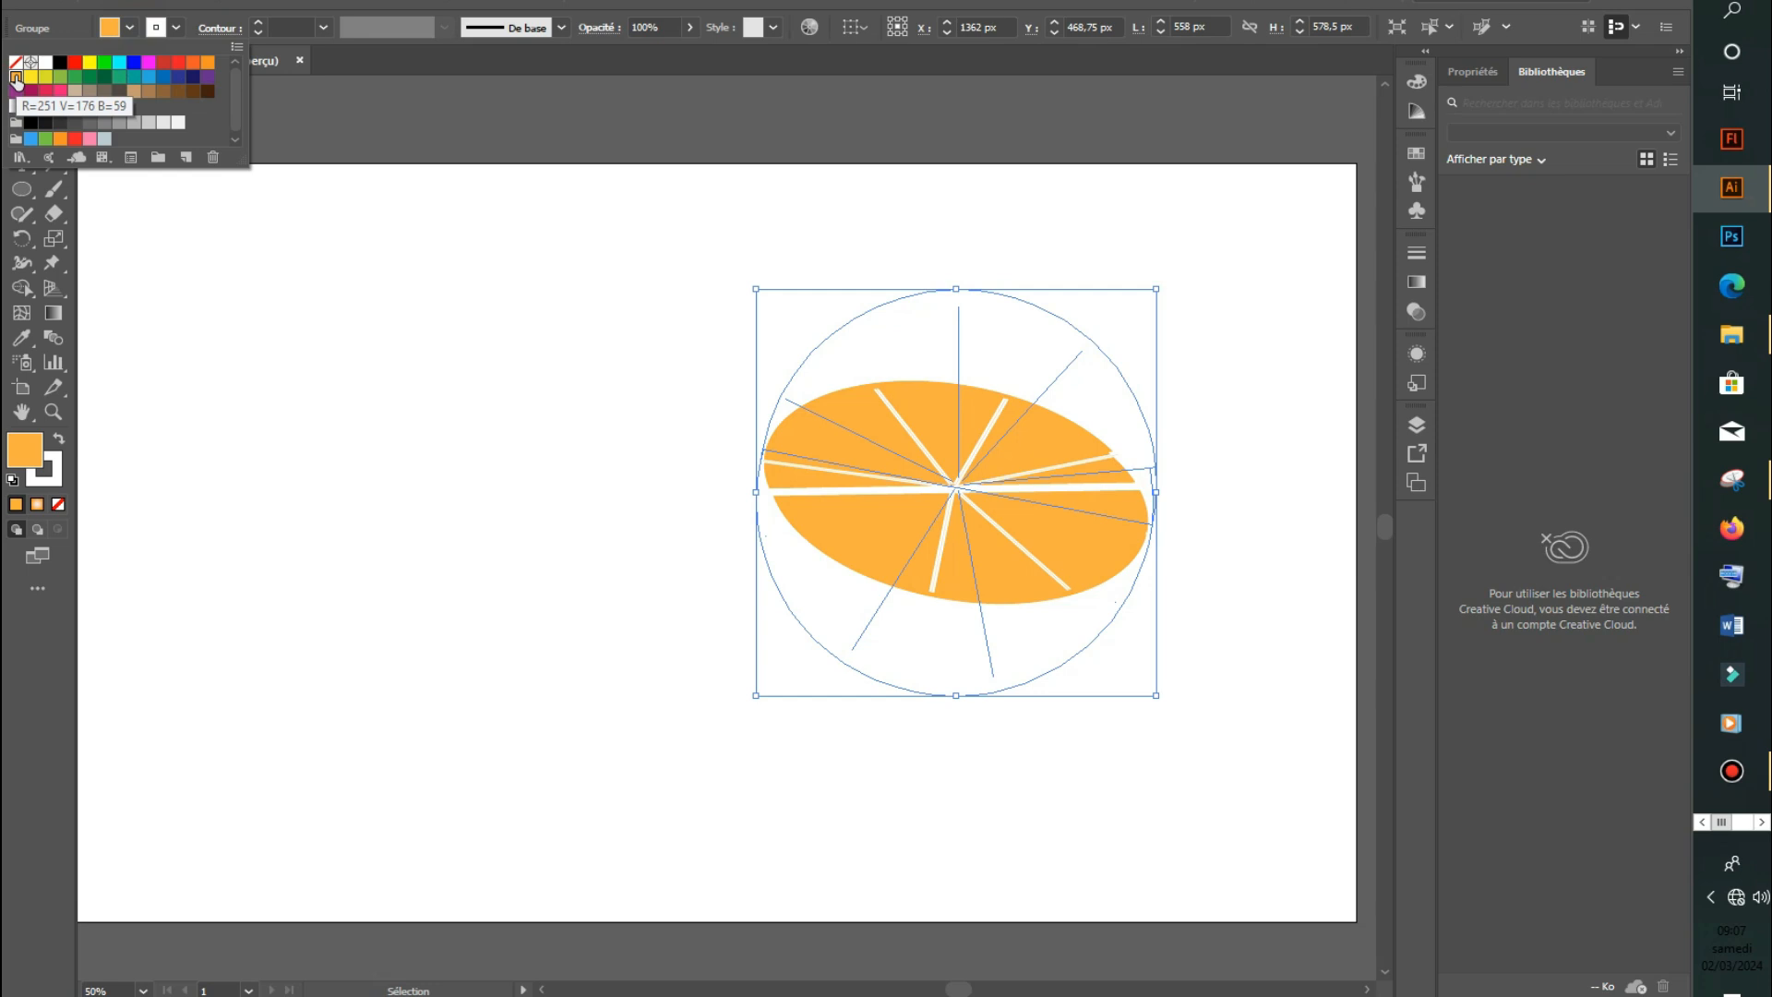
pyautogui.click(237, 348)
# Undo the lighter orange fill and the Shape Builder merges.
pyautogui.press('a')
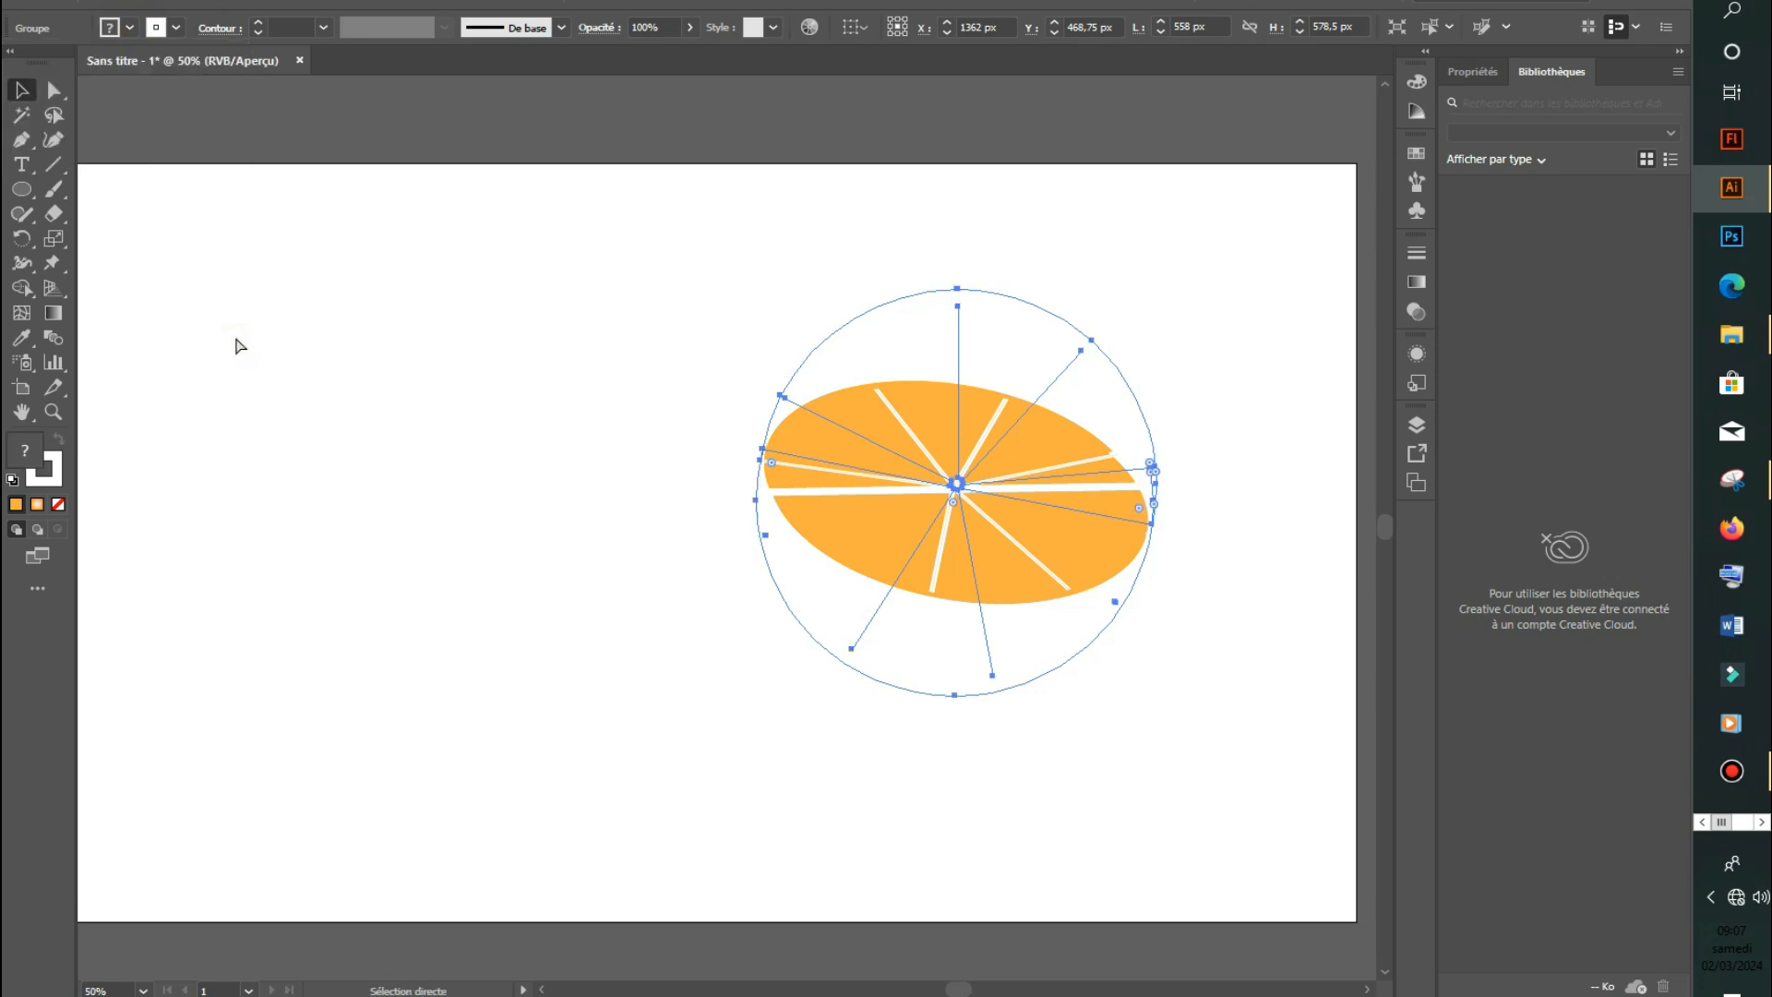
pyautogui.hotkey('ctrl', 'z')
pyautogui.press('v')
pyautogui.click(404, 445)
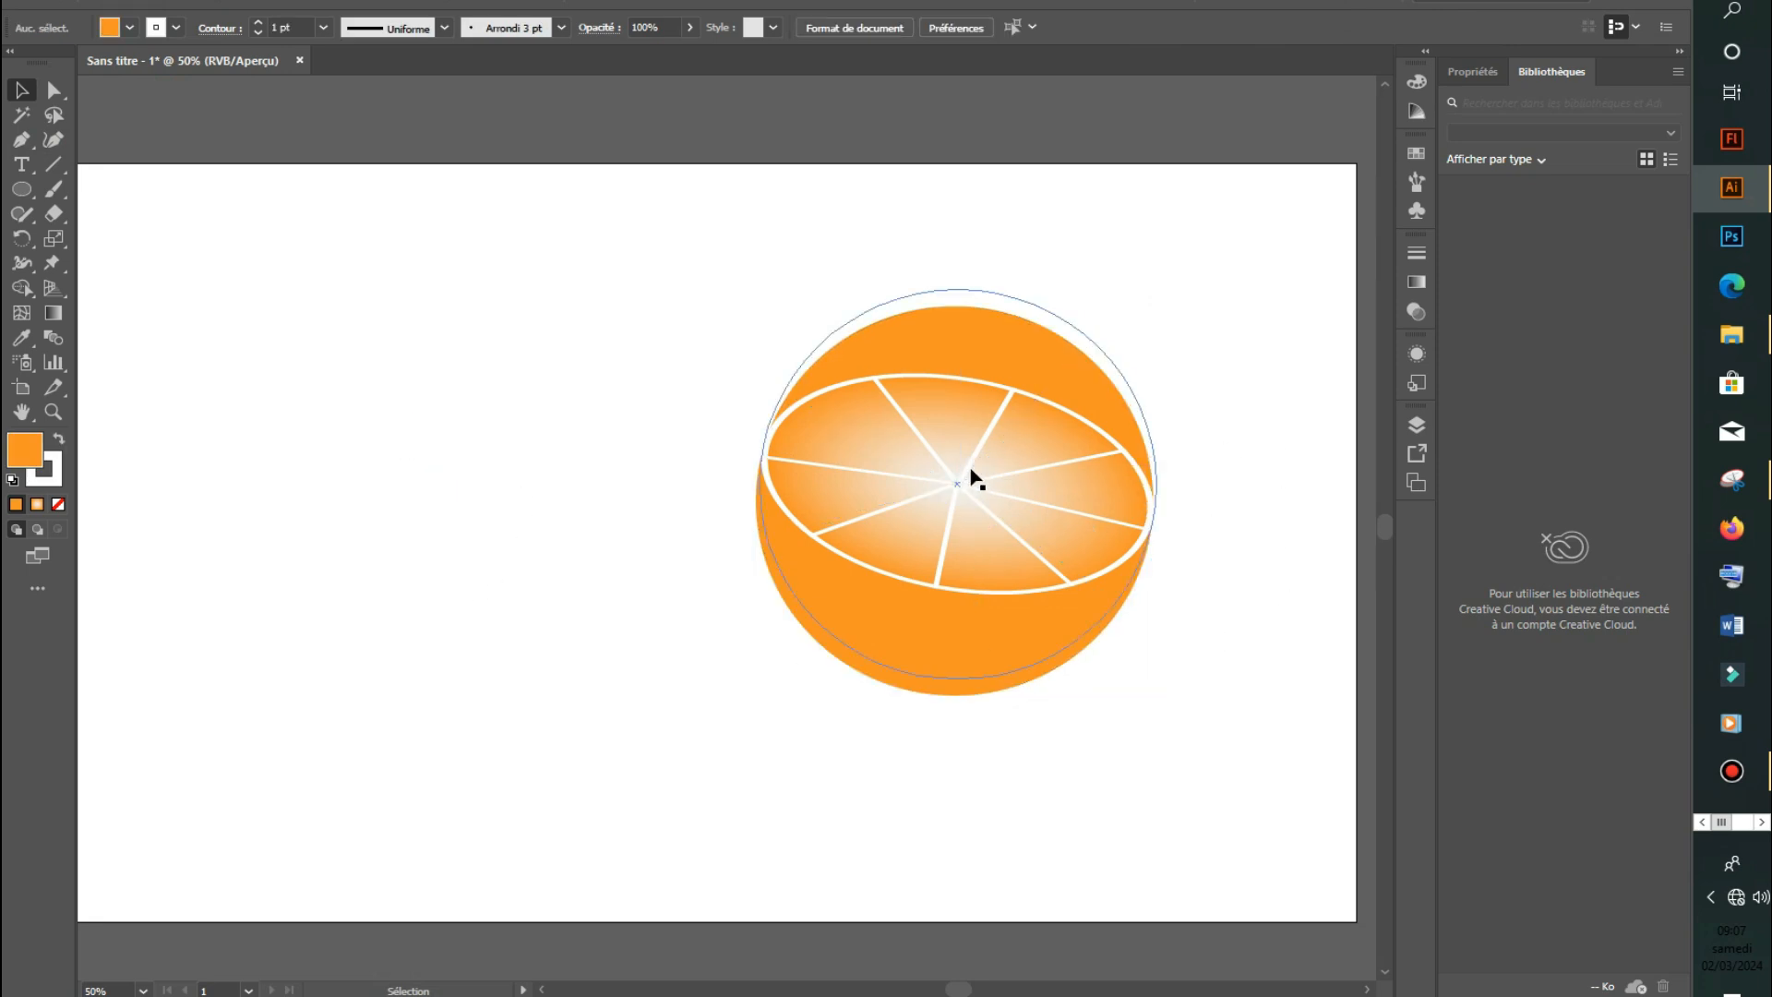
# Lock the citrus slice group in the layers list, leaving the line and plain orange circle unlocked.
pyautogui.click(969, 482)
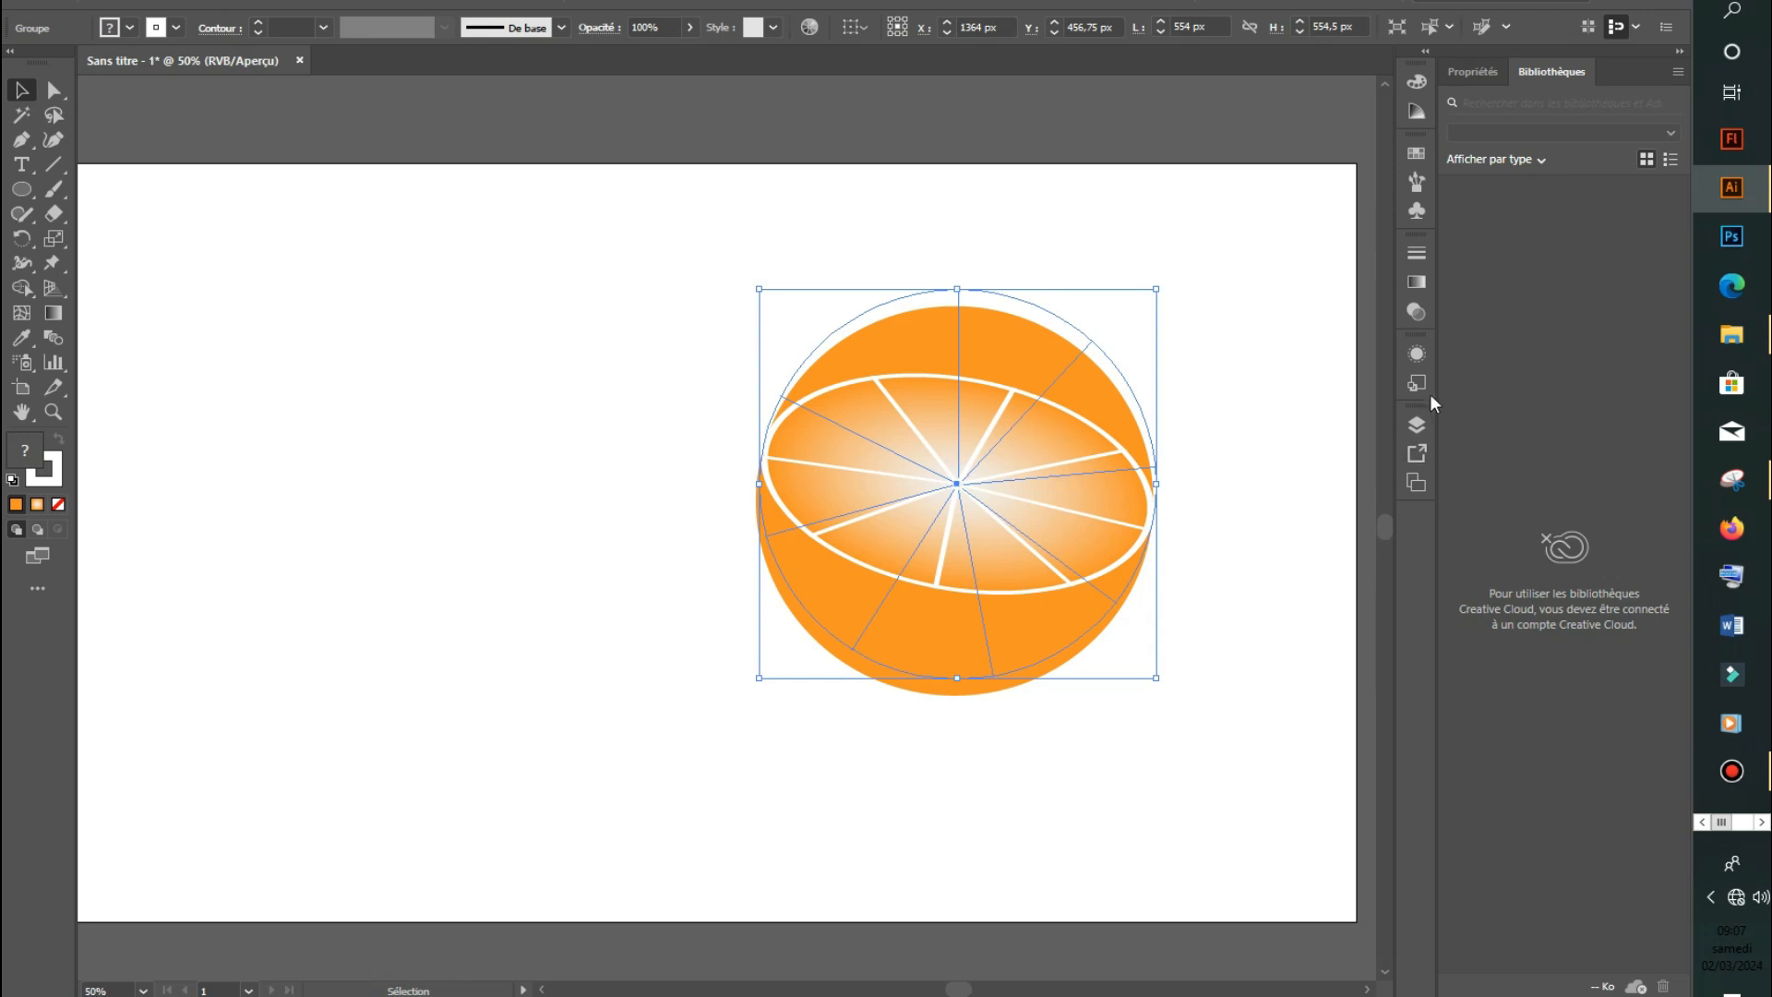
pyautogui.click(1417, 424)
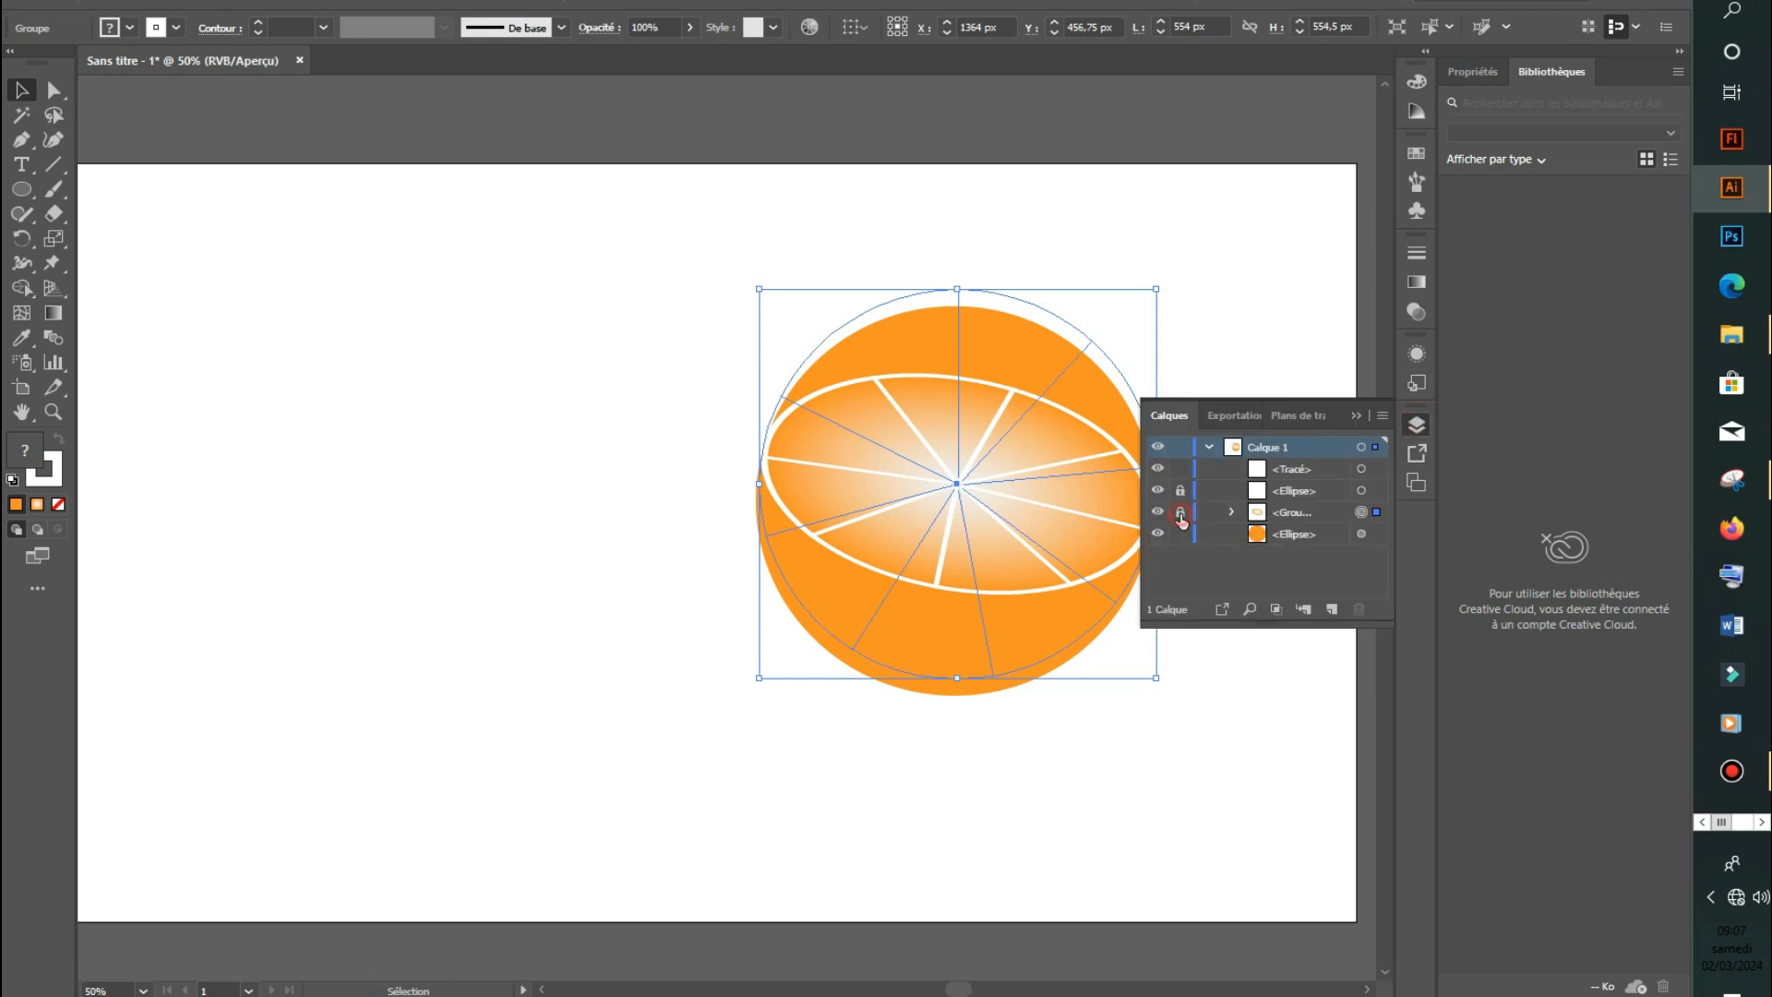
pyautogui.click(1181, 513)
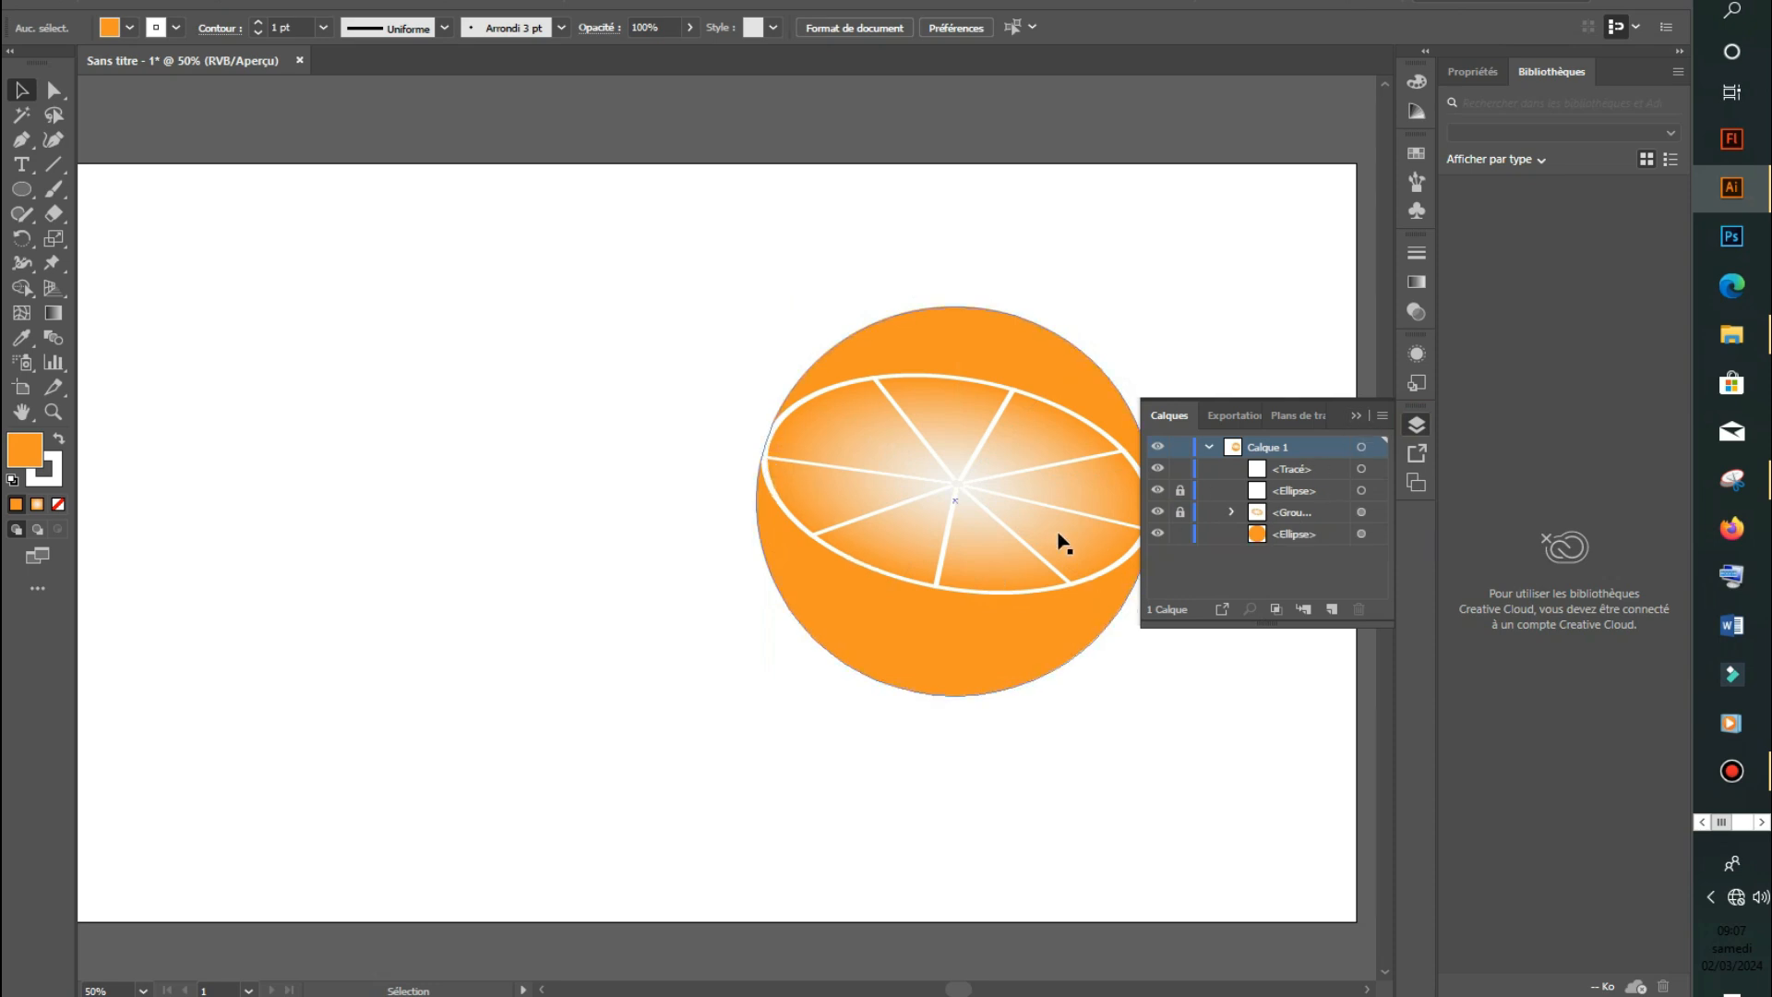
# Draw a straight Pen line about 630 px long, slanting across the slice from the orange circle's left edge to just beyond its right edge.
pyautogui.click(1081, 503)
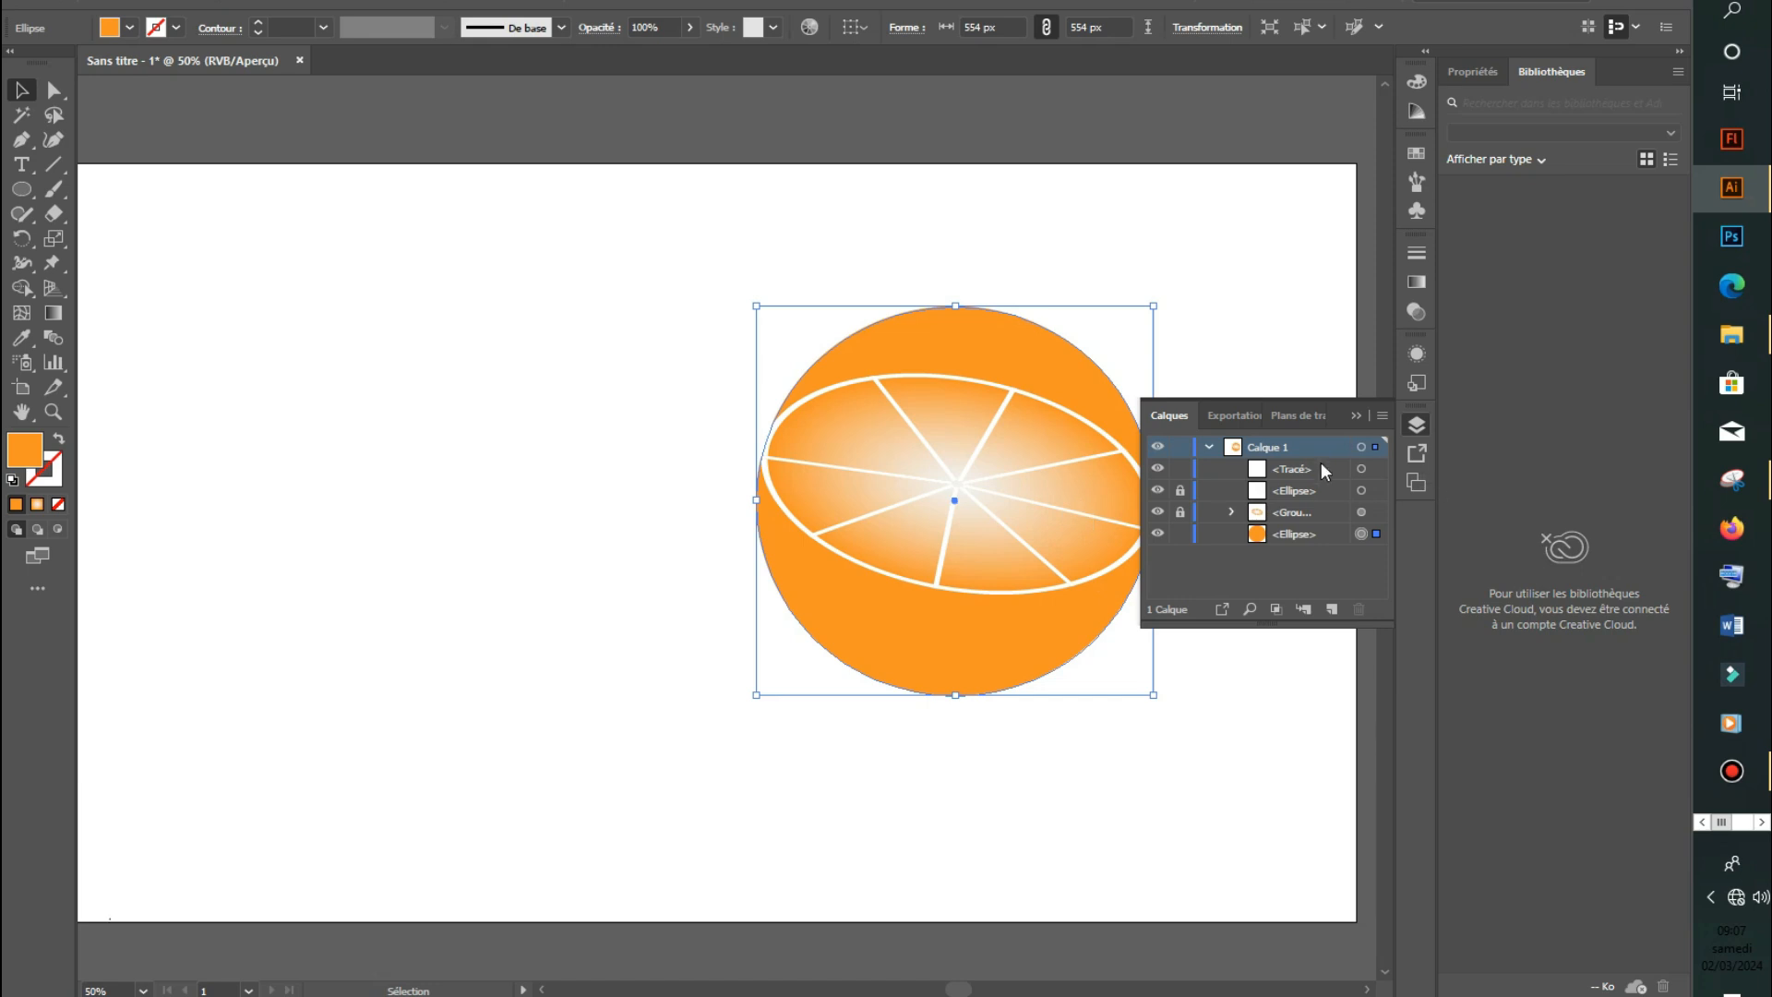
pyautogui.click(1357, 416)
pyautogui.click(376, 434)
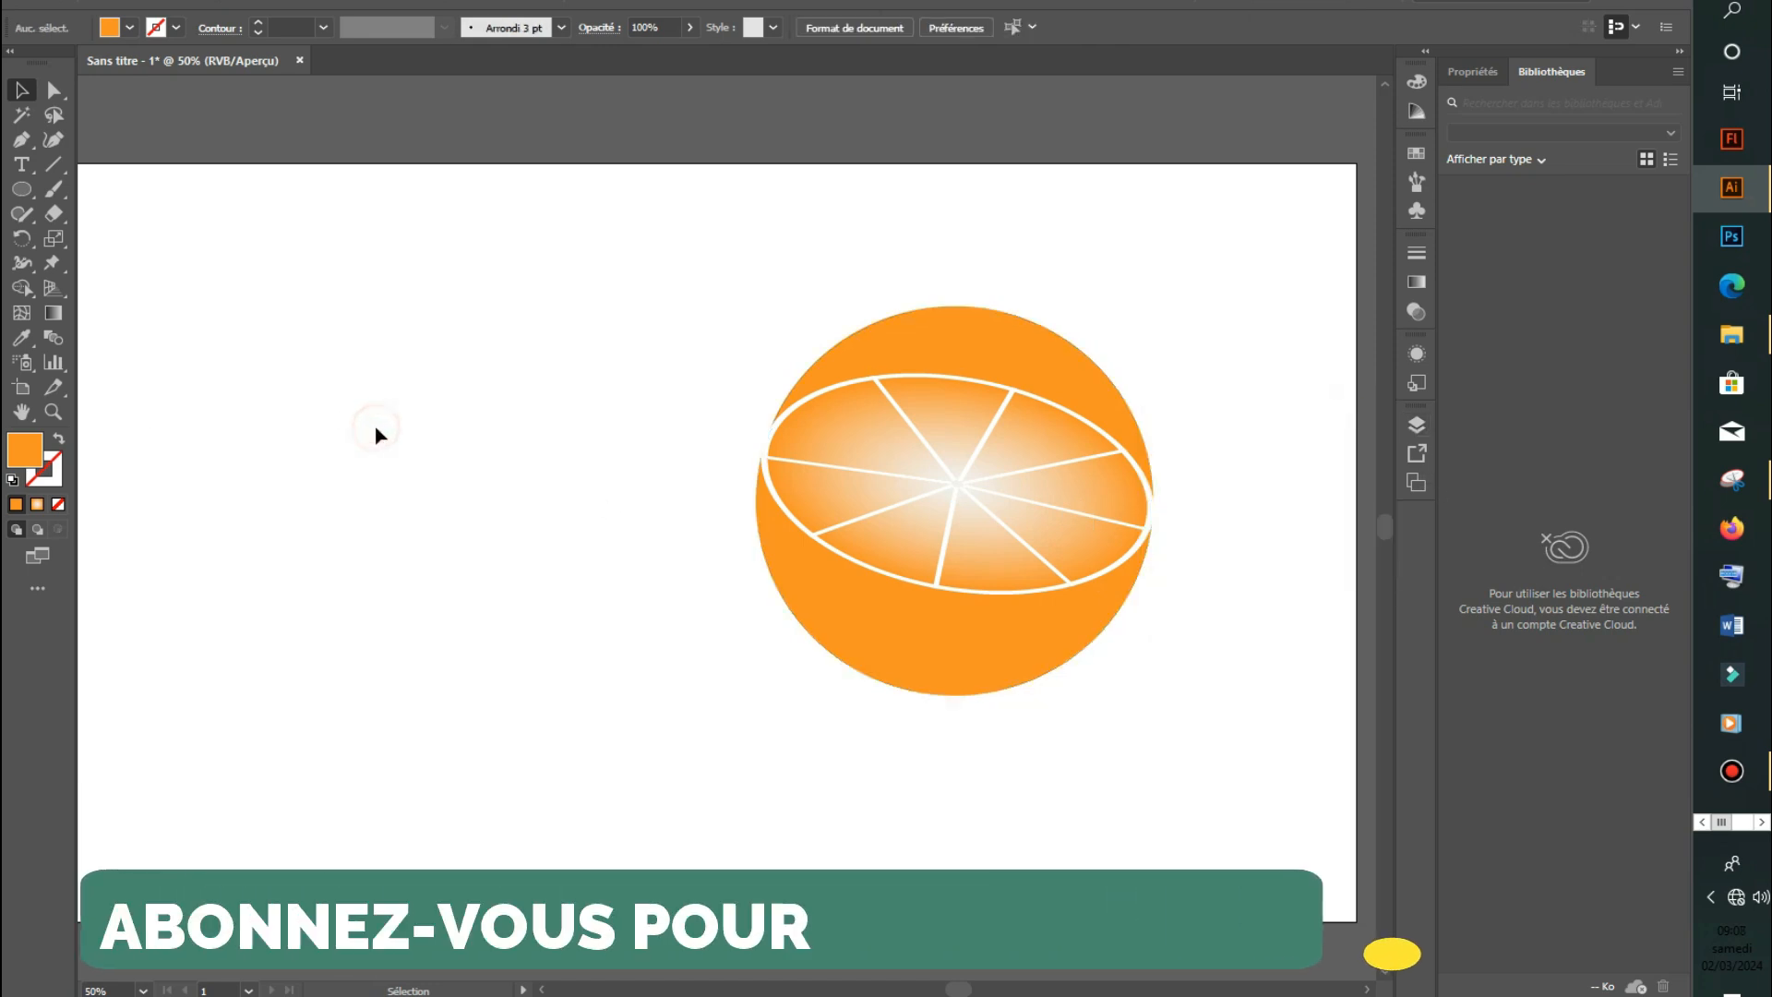
pyautogui.click(30, 146)
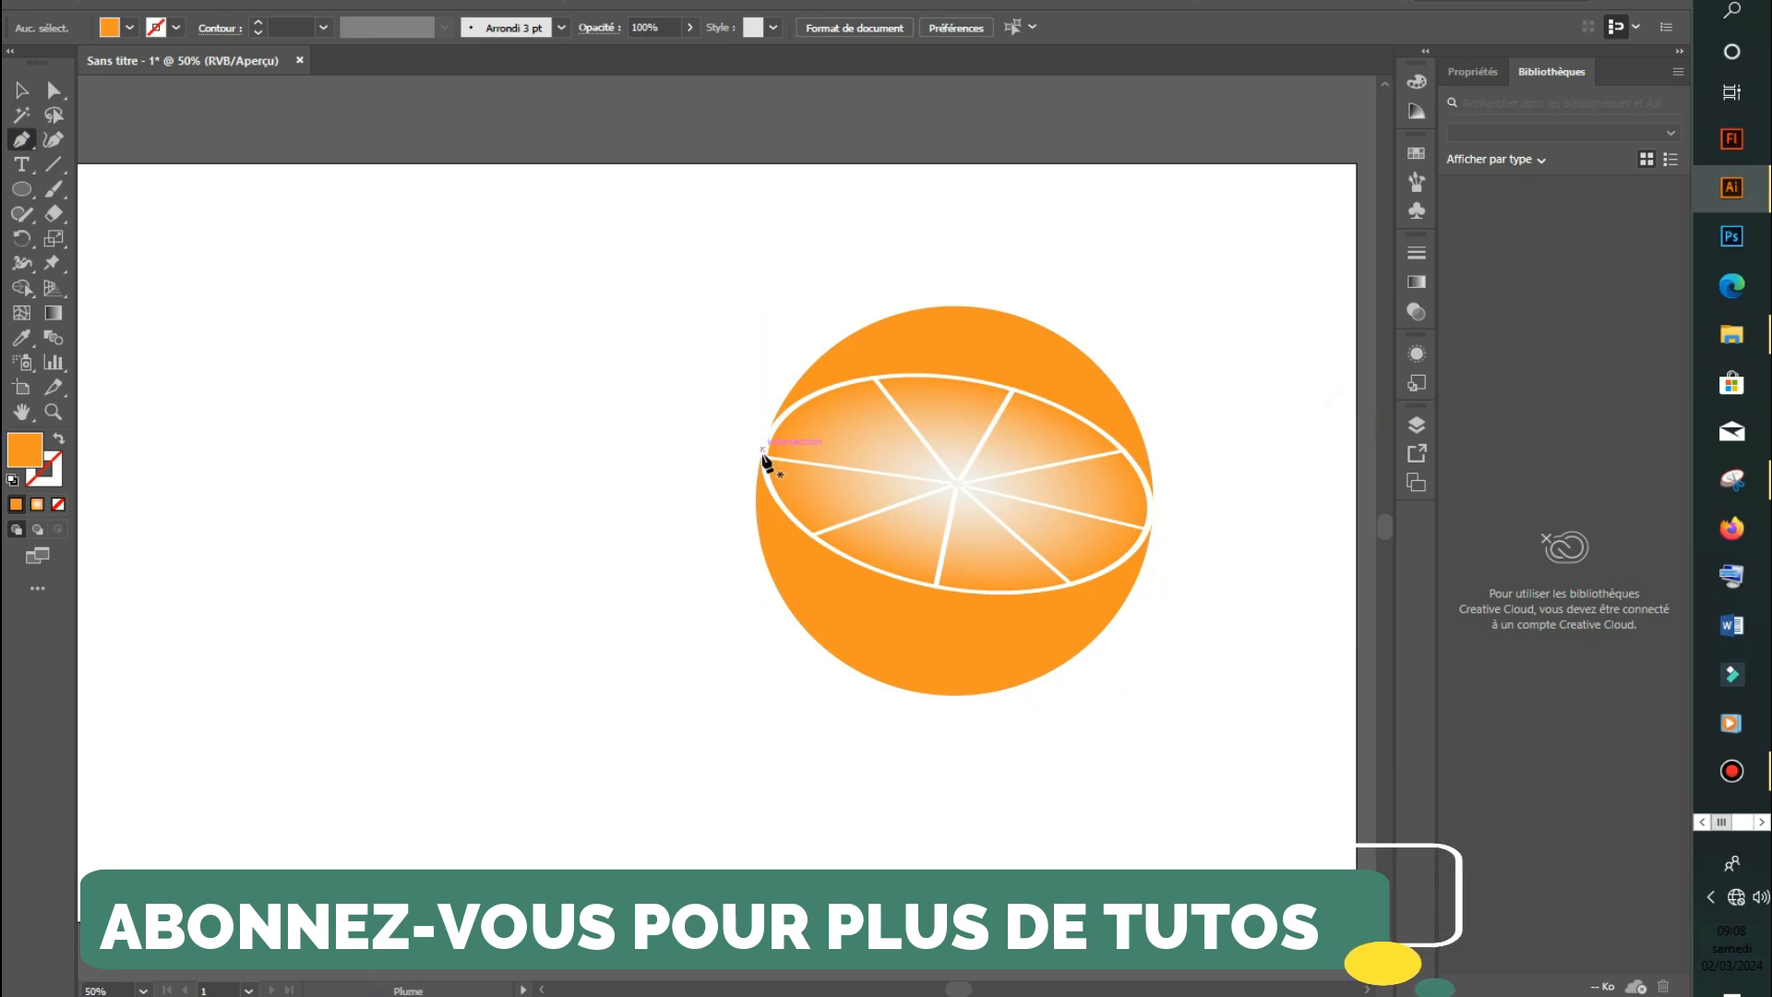
pyautogui.click(762, 451)
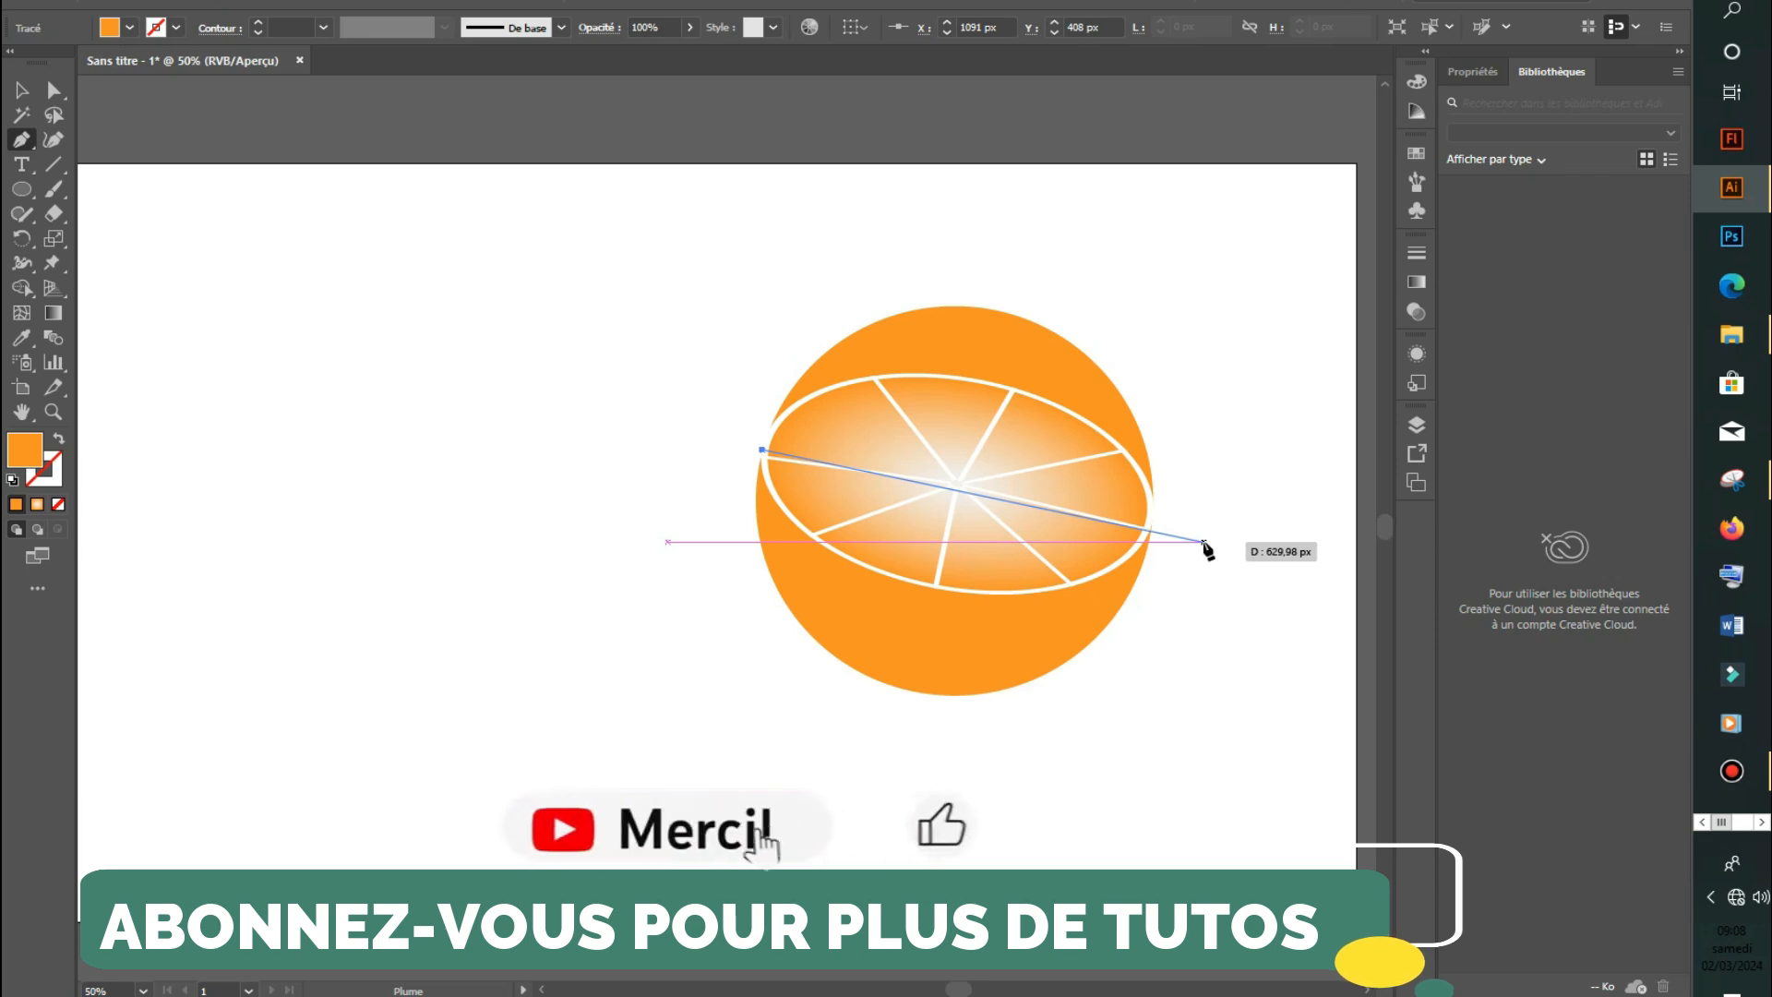
pyautogui.click(1204, 542)
pyautogui.press('Escape')
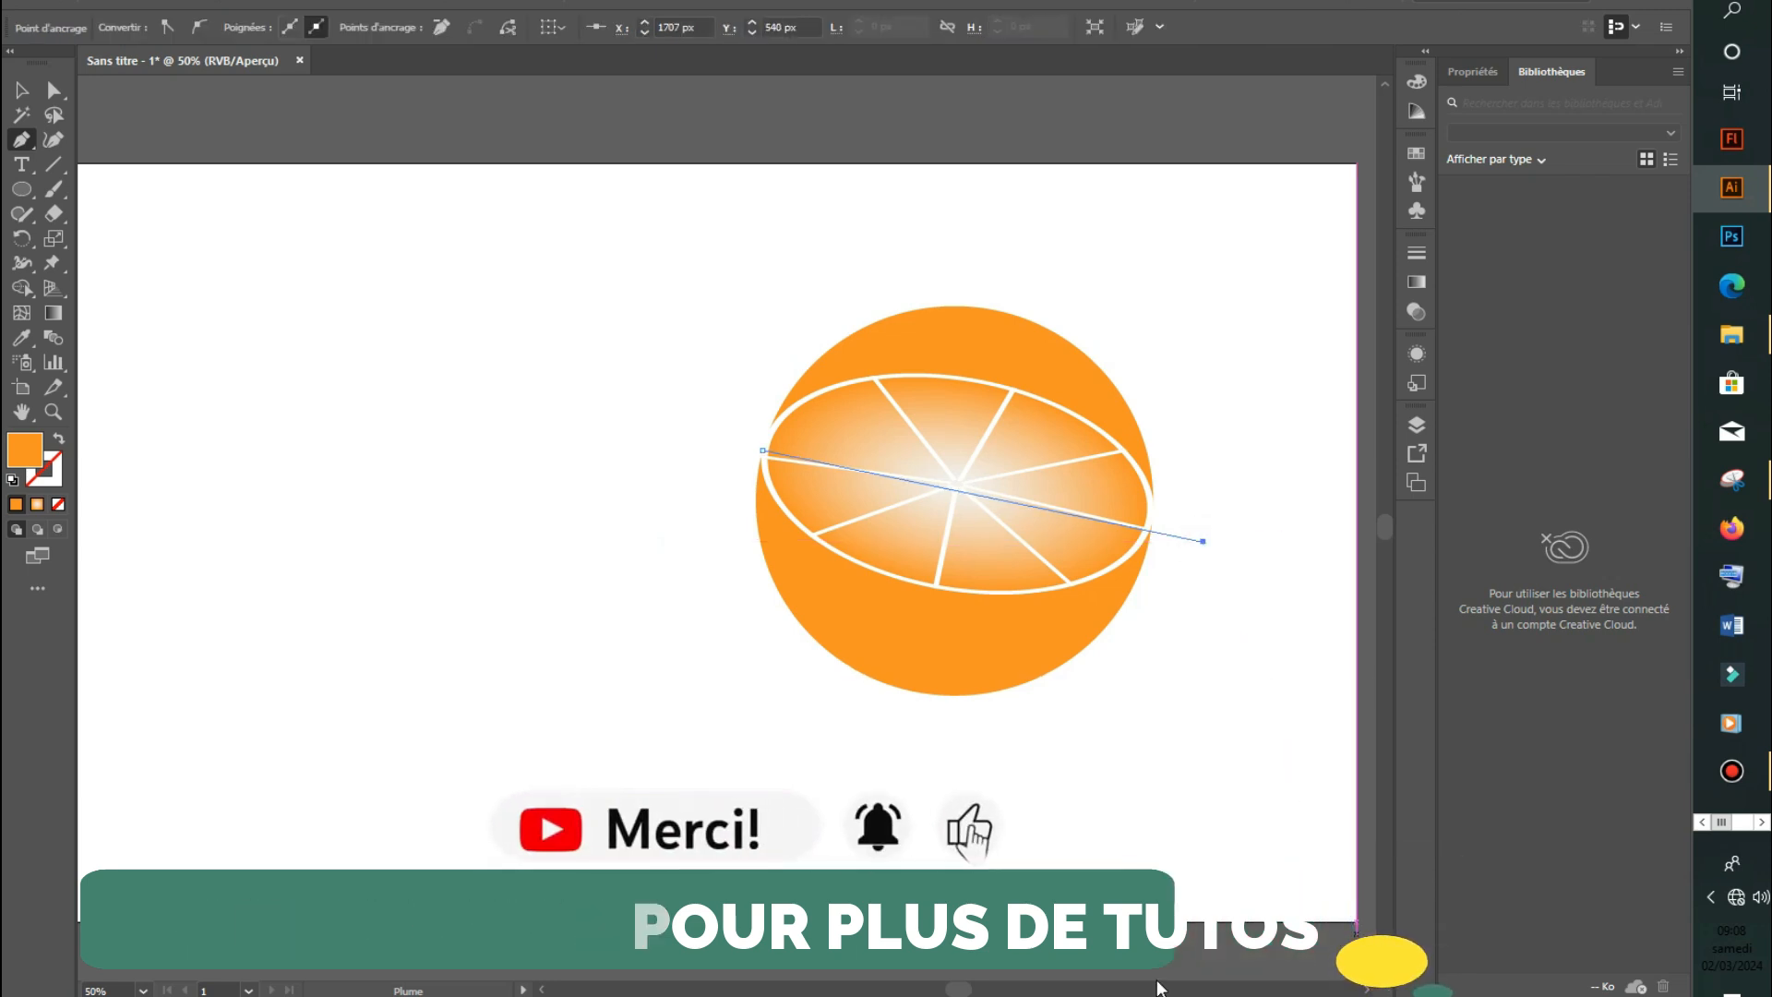
pyautogui.press('v')
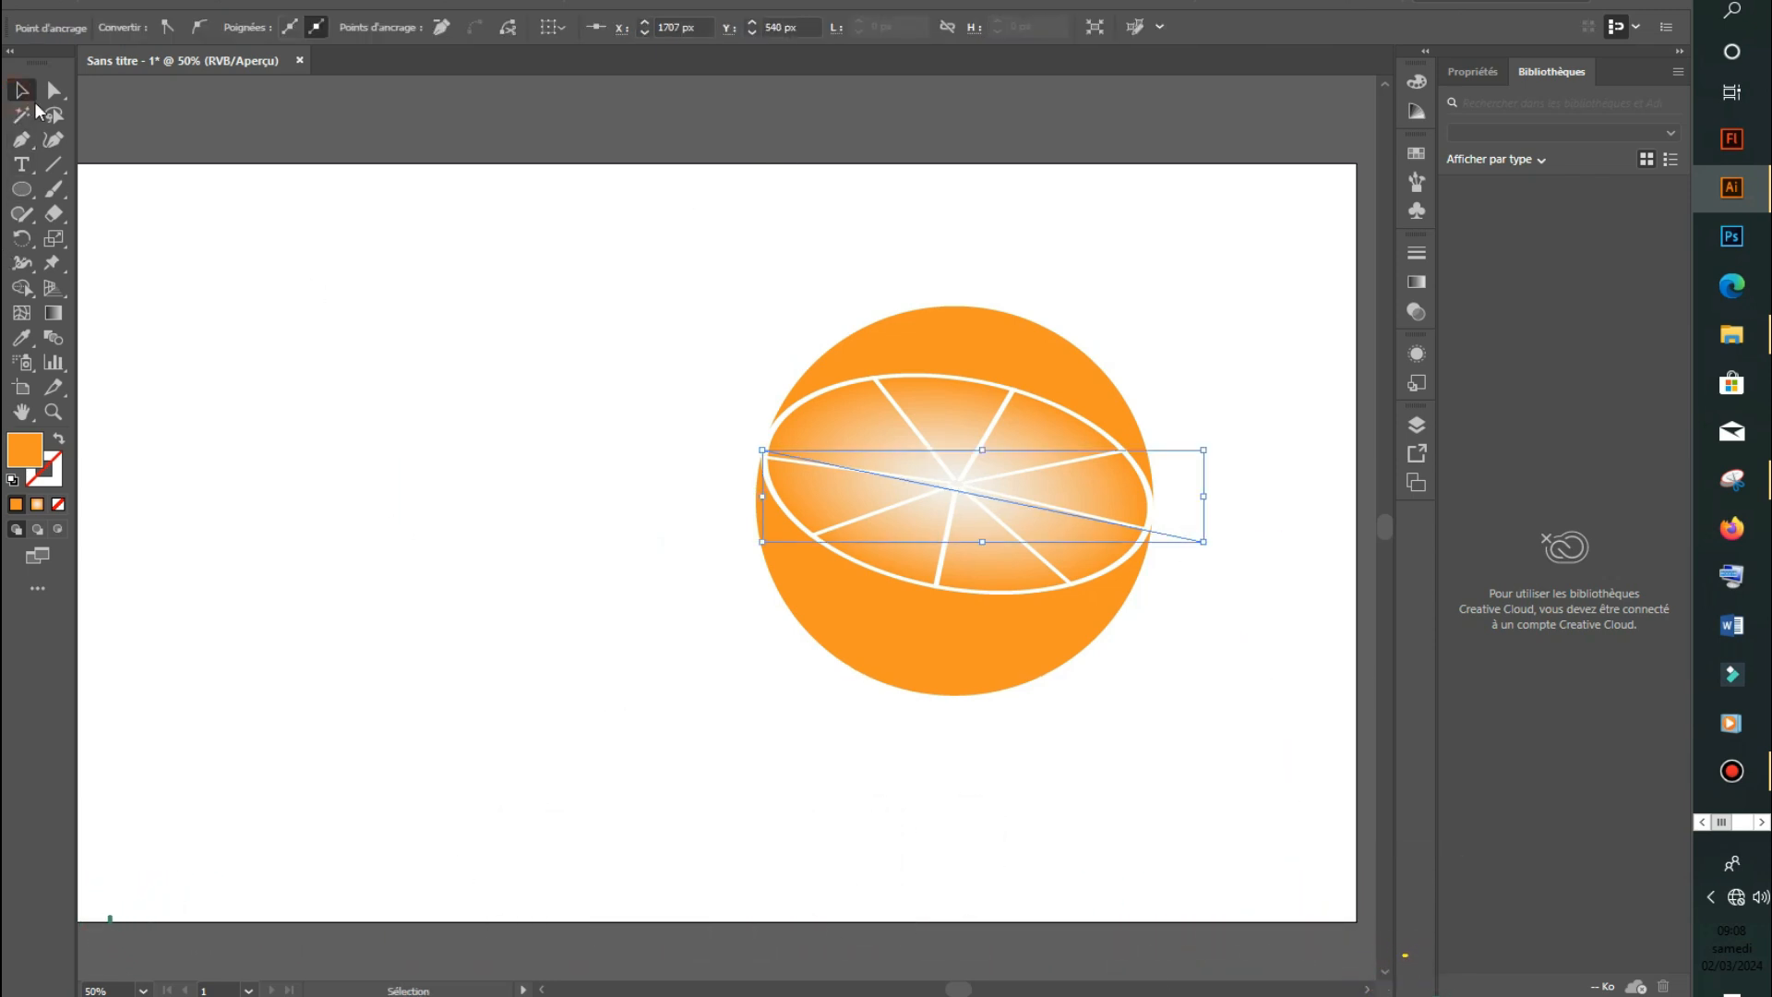
# Split the orange circle along the slanted line with the Shape Builder, merging the regions below the line.
pyautogui.click(487, 358)
pyautogui.moveTo(487, 294); pyautogui.dragTo(1289, 805)
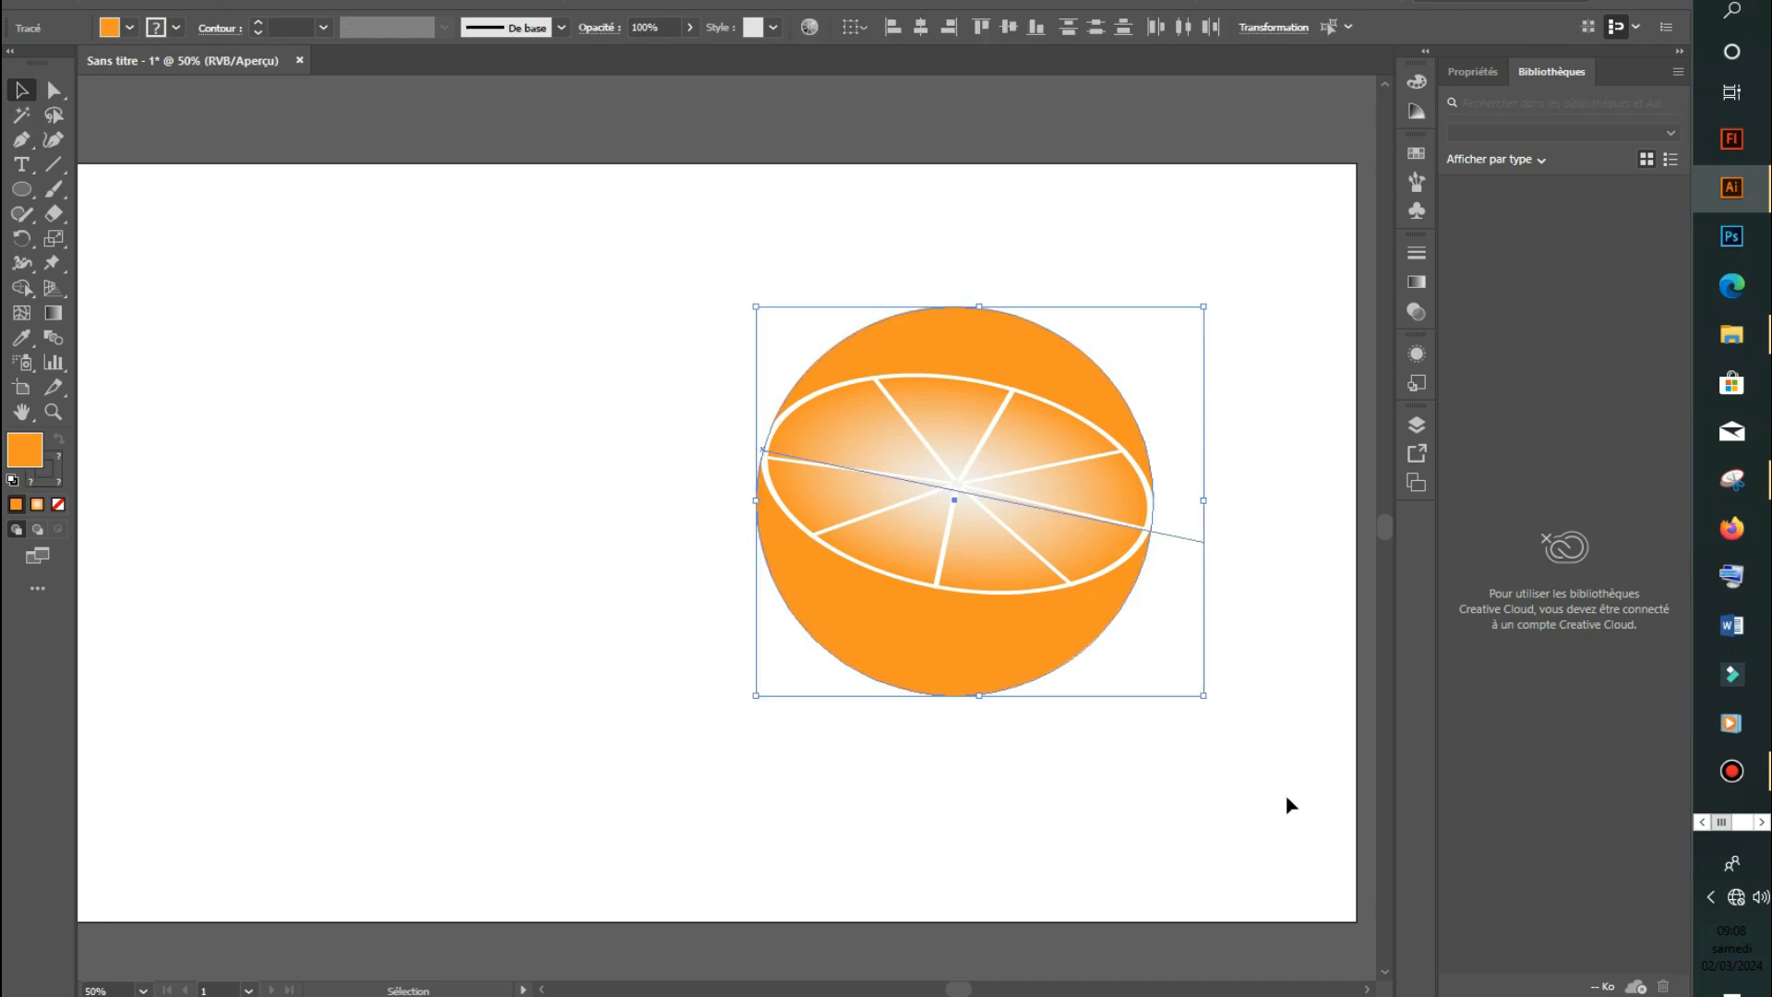
pyautogui.click(26, 292)
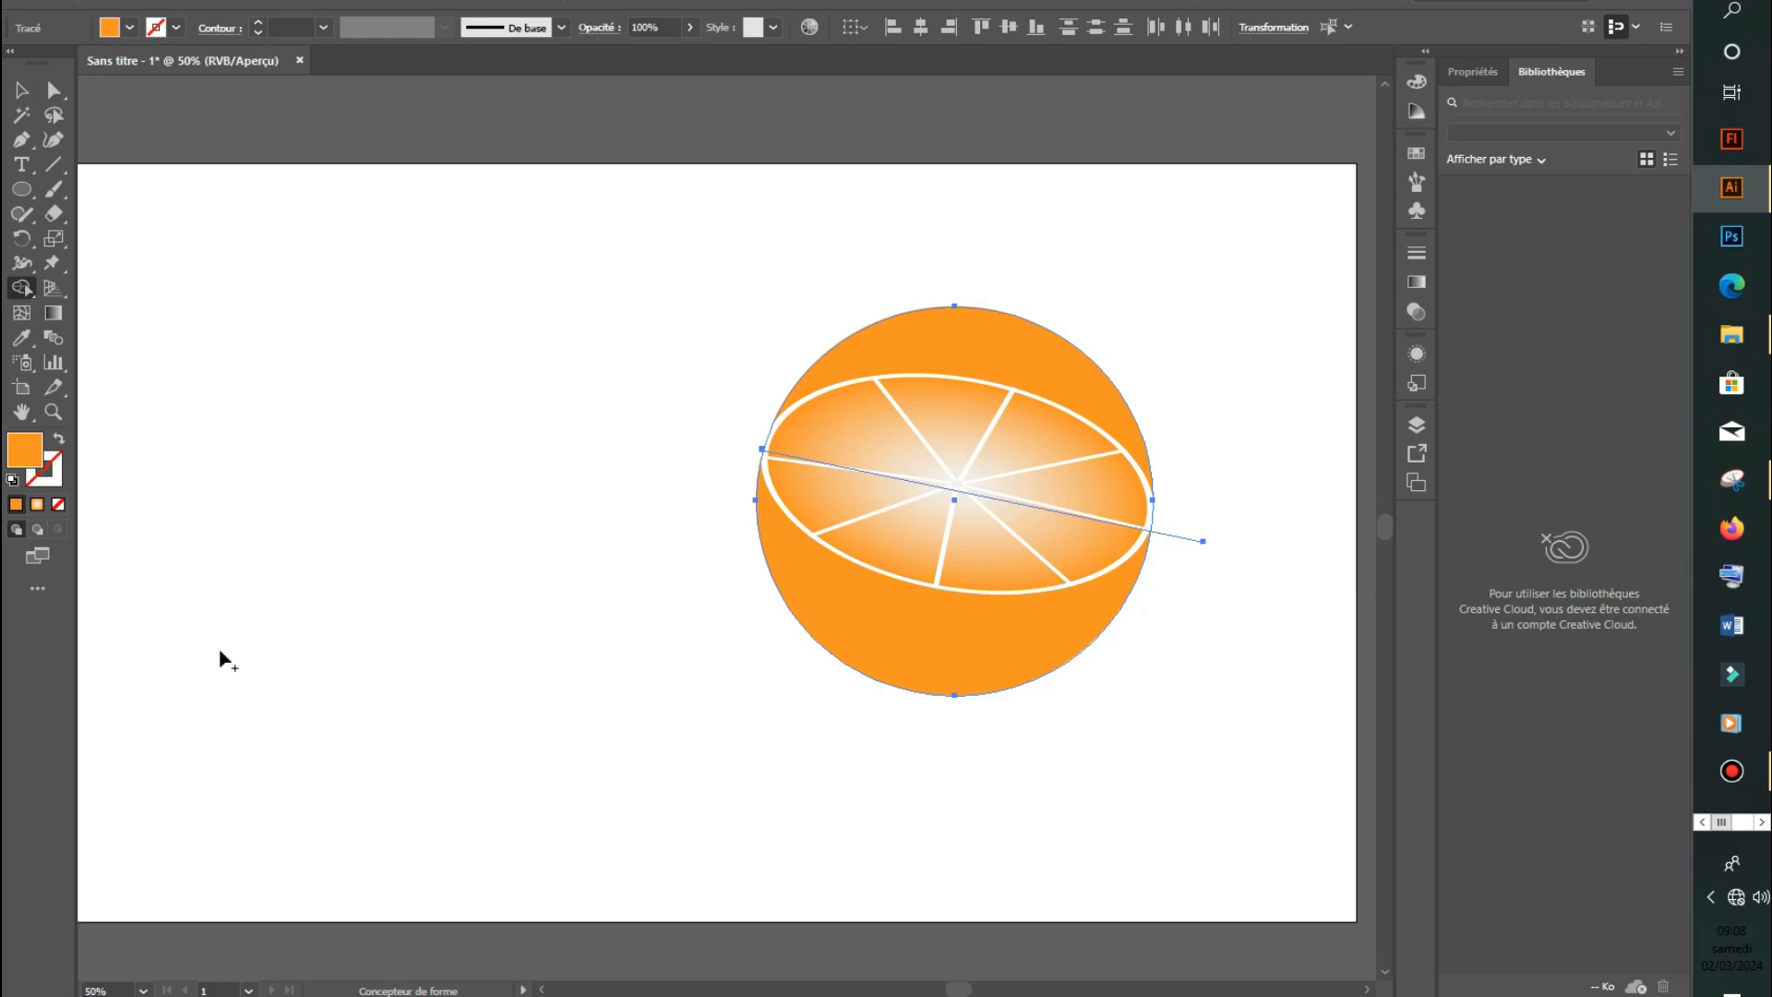
pyautogui.moveTo(1037, 647)
pyautogui.mouseDown()
pyautogui.moveTo(879, 550)
pyautogui.moveTo(751, 502)
pyautogui.mouseUp()
pyautogui.click(26, 92)
pyautogui.click(1043, 269)
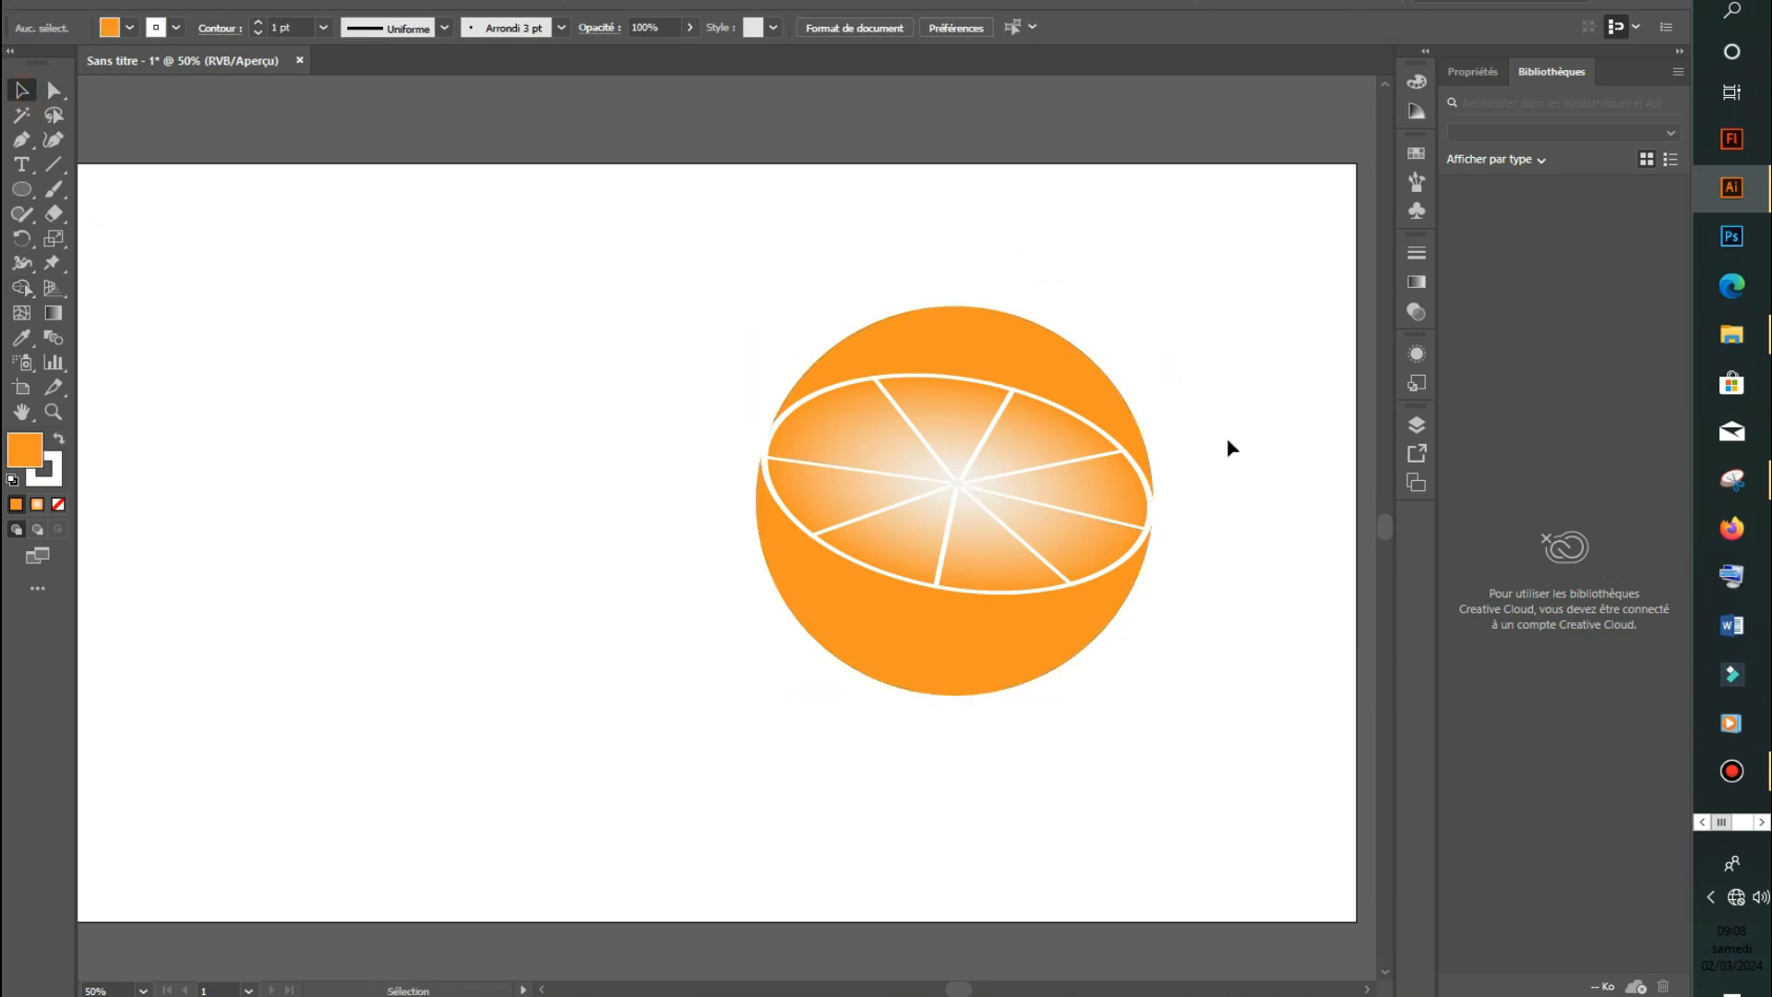
# Delete the upper part of the split orange circle, leaving the lower half behind the slice.
pyautogui.click(1143, 431)
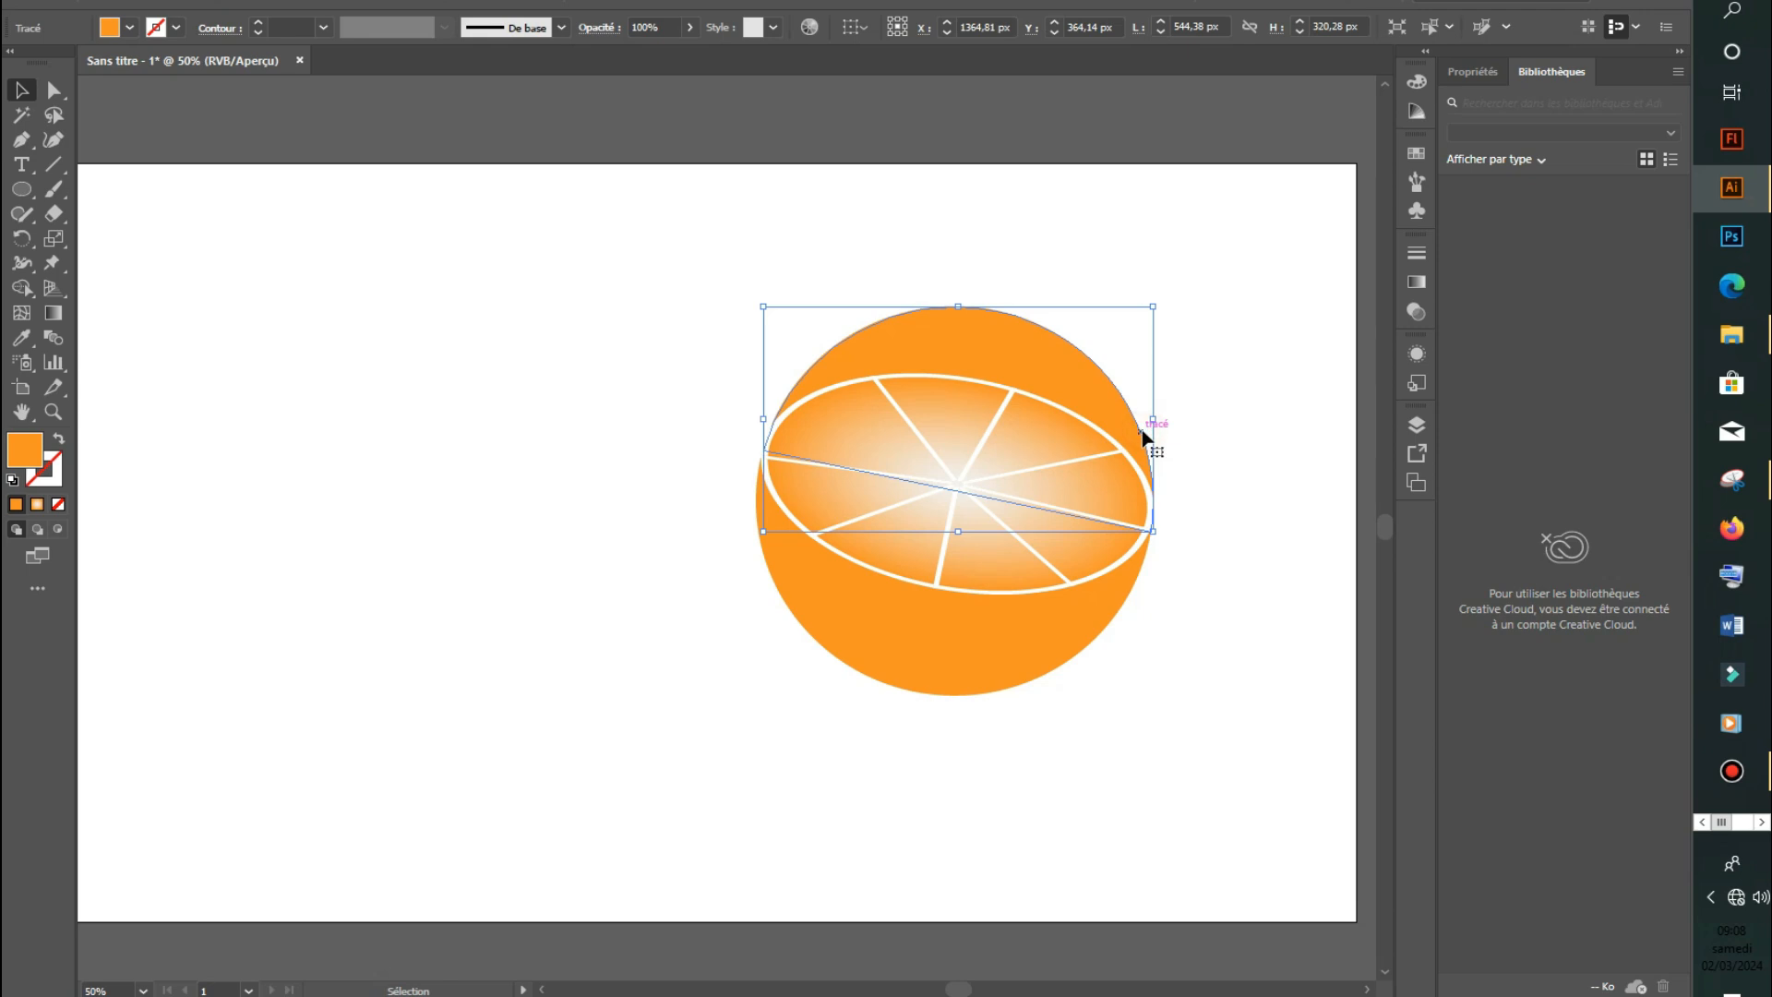
pyautogui.press('Delete')
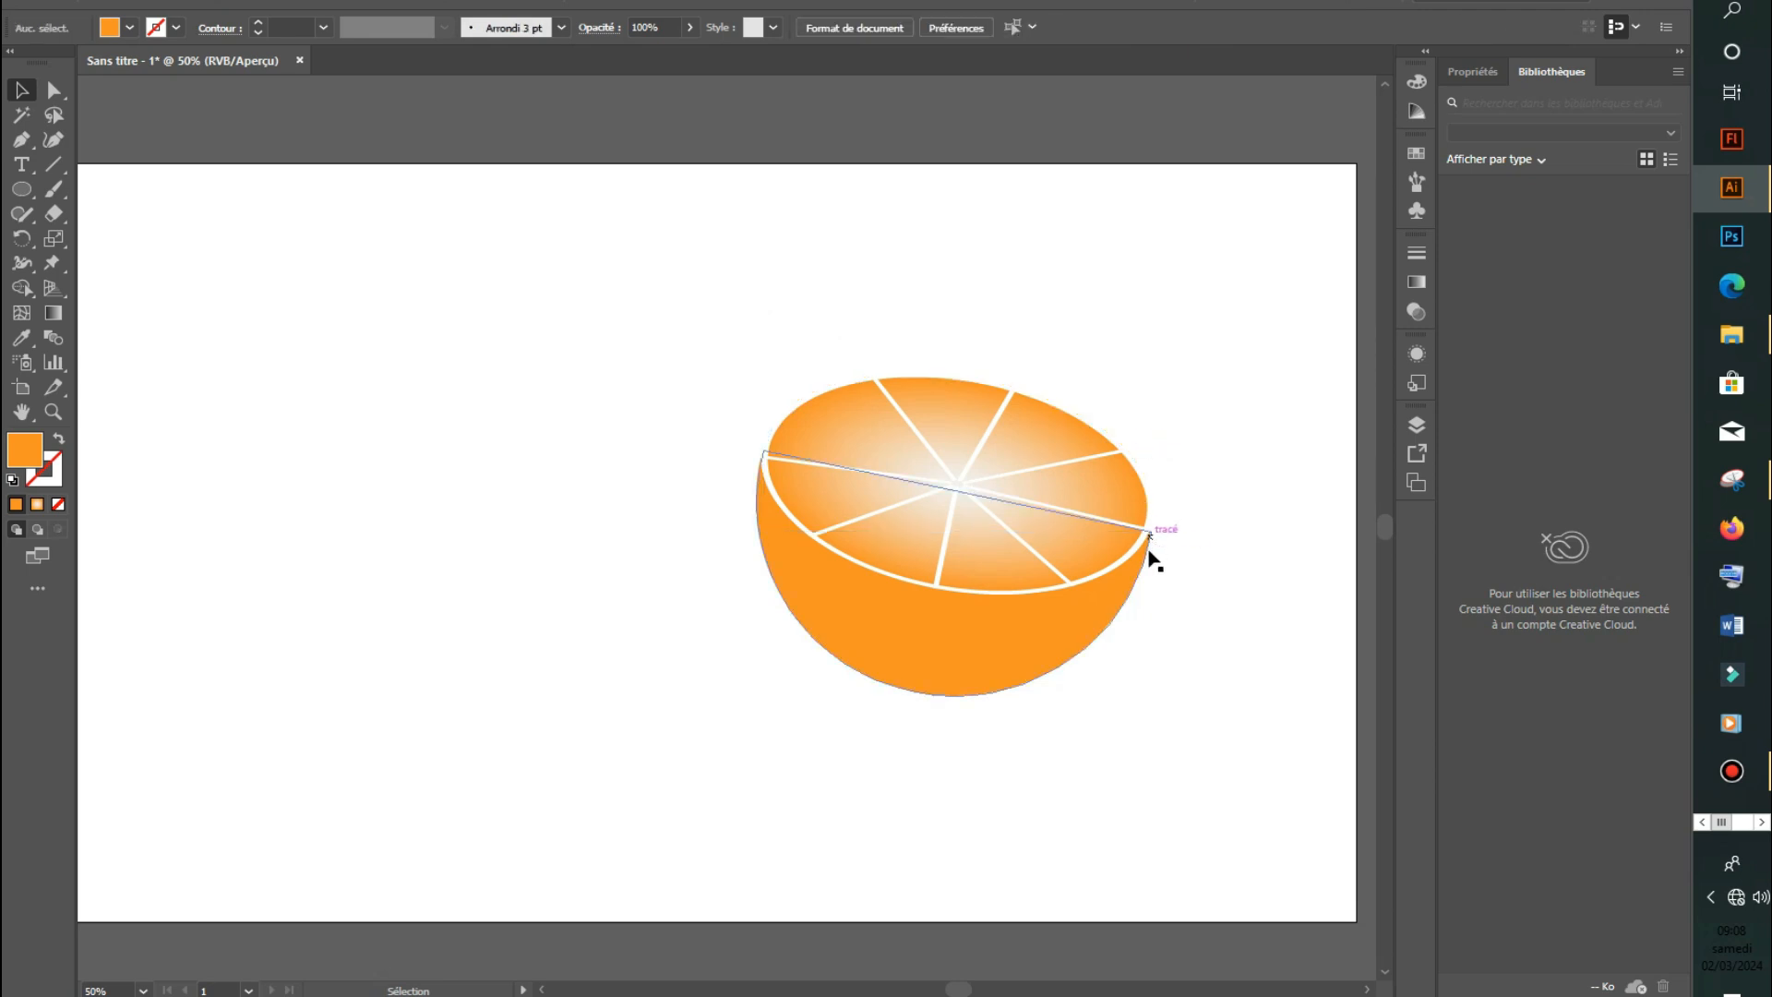
pyautogui.press('/')
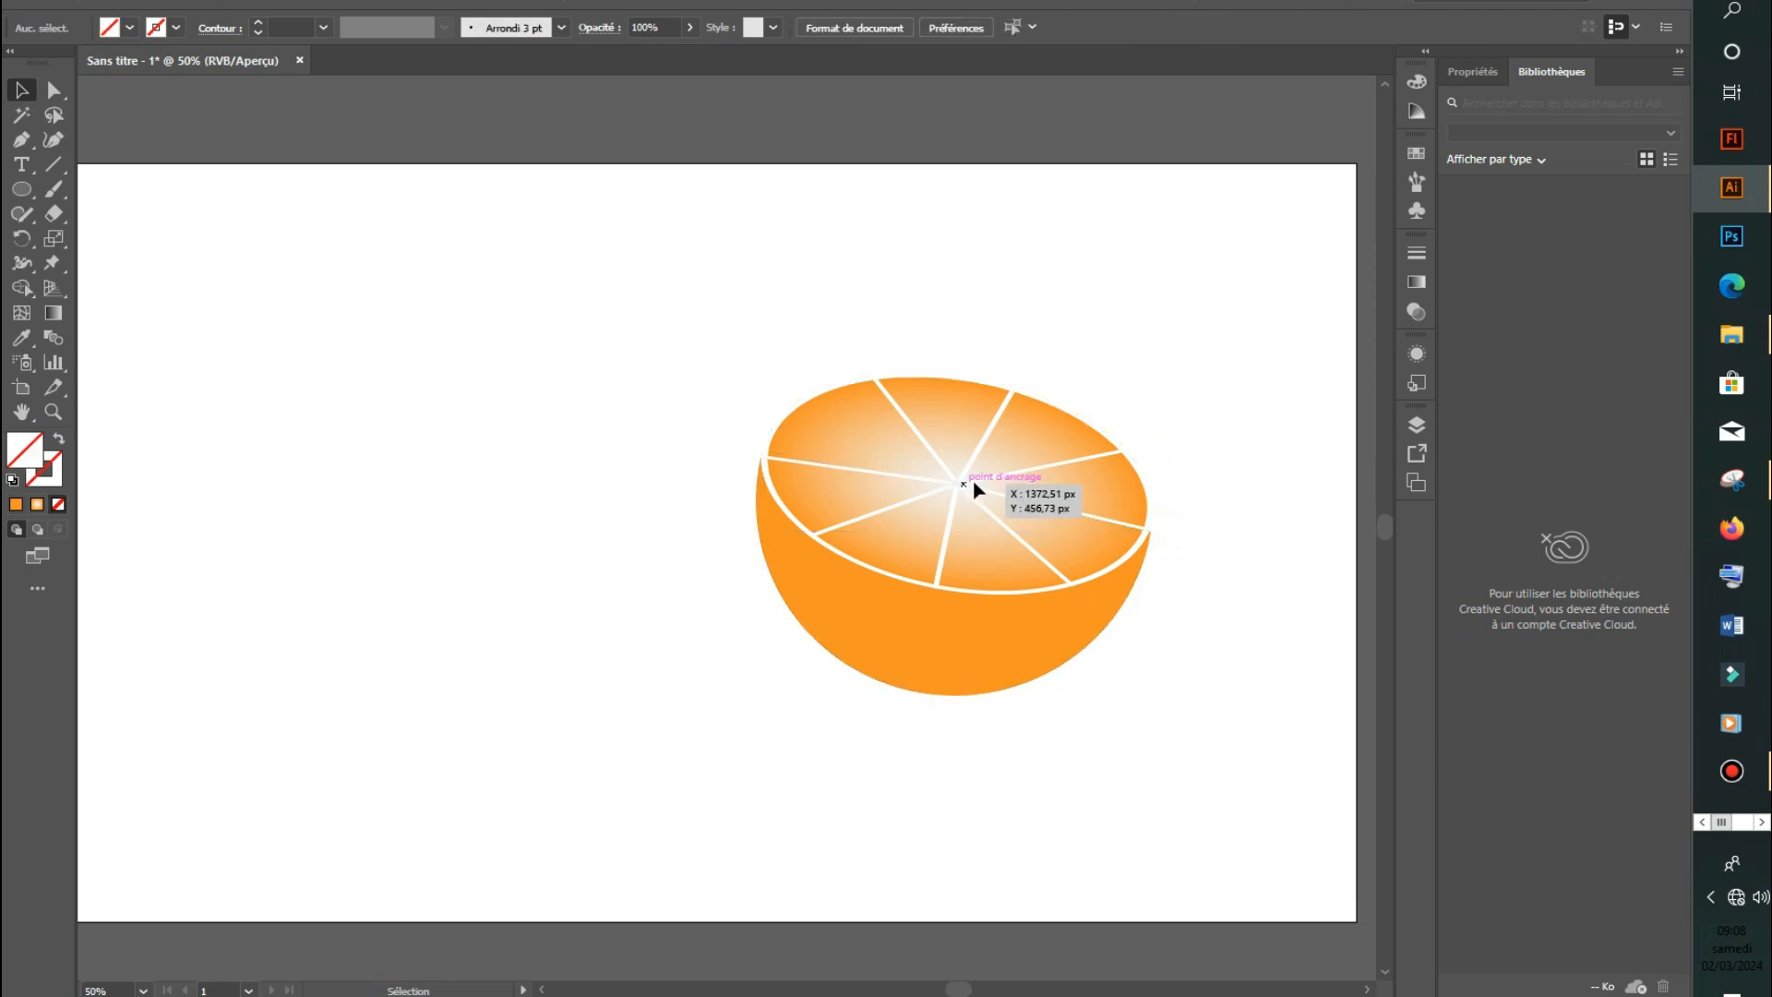
pyautogui.click(1124, 531)
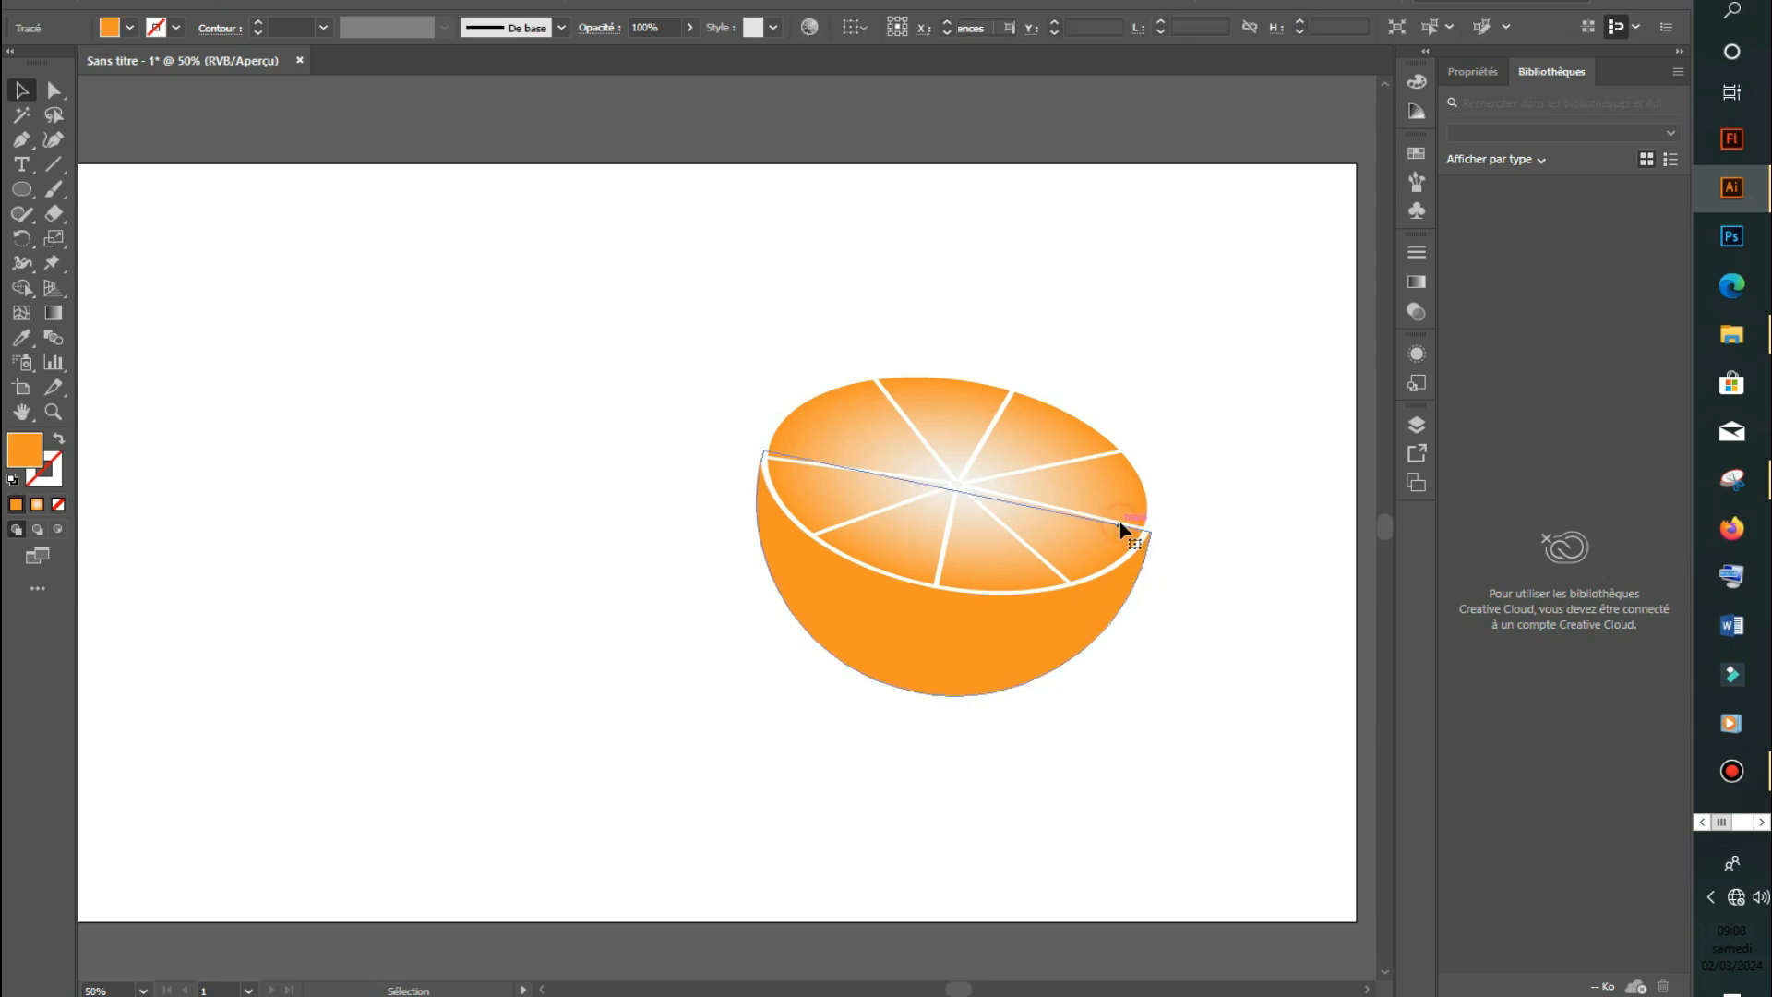
pyautogui.click(1280, 494)
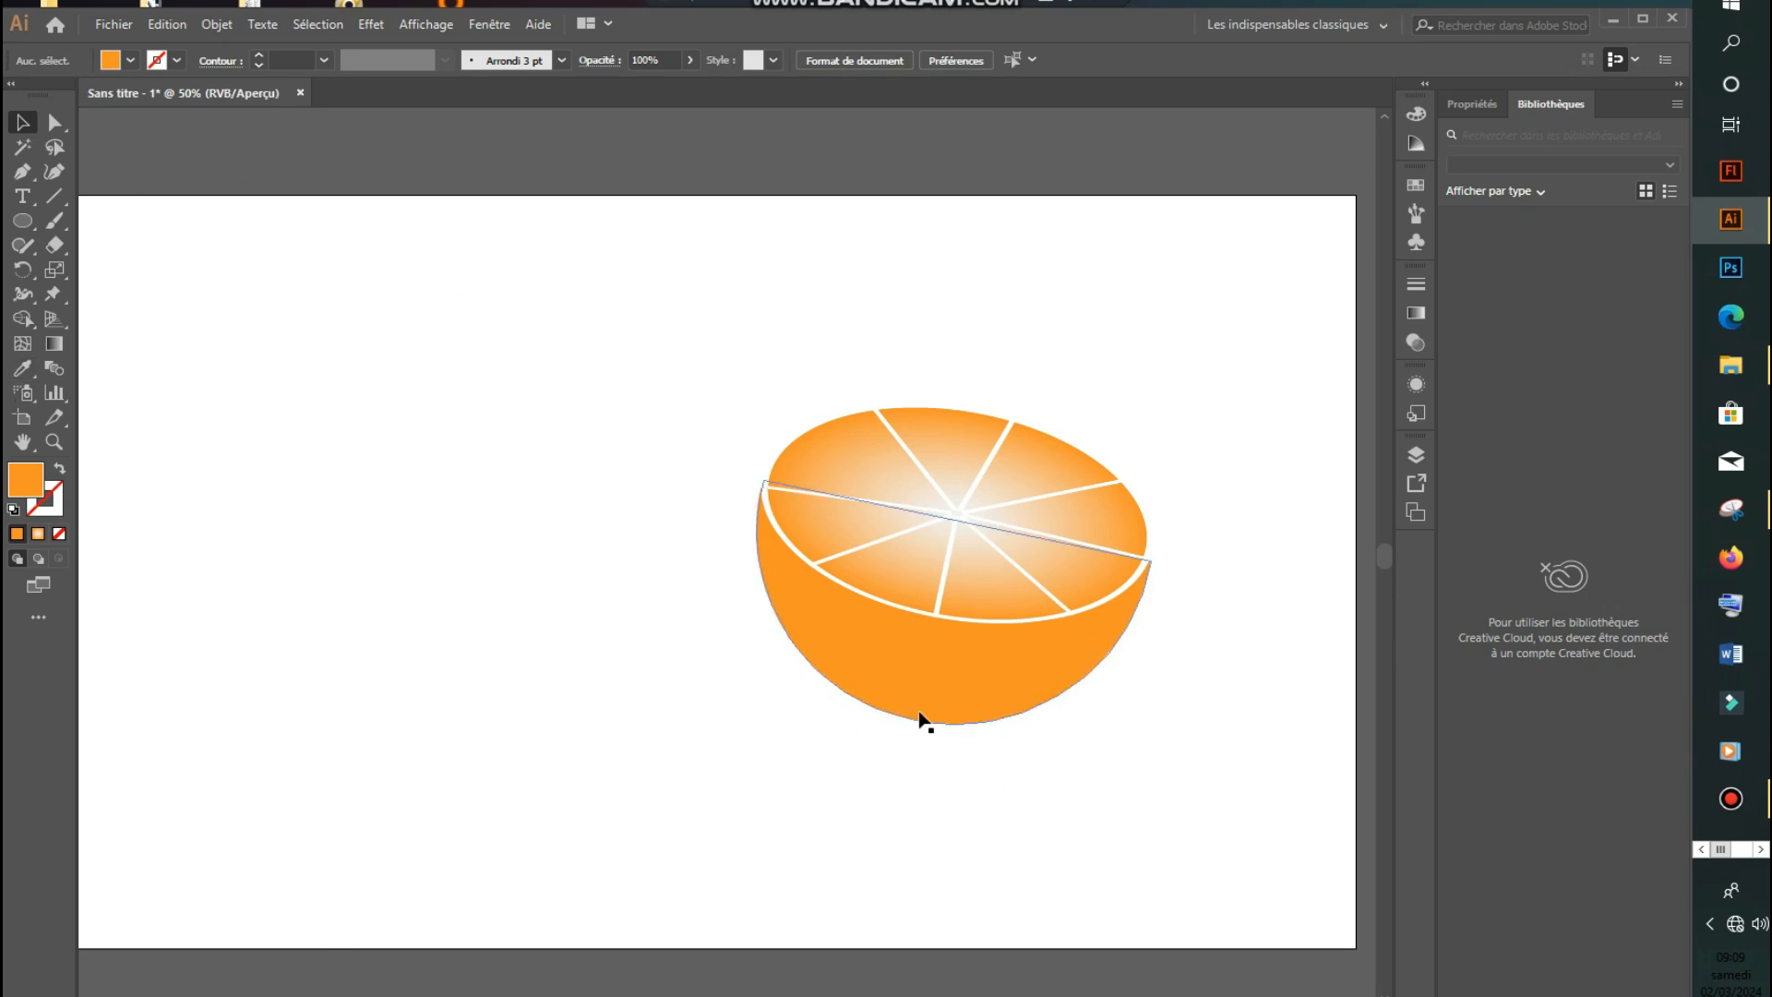
# Draw a circle about 218 px across below the half orange and fill it with the pink fading gradient swatch.
pyautogui.click(23, 220)
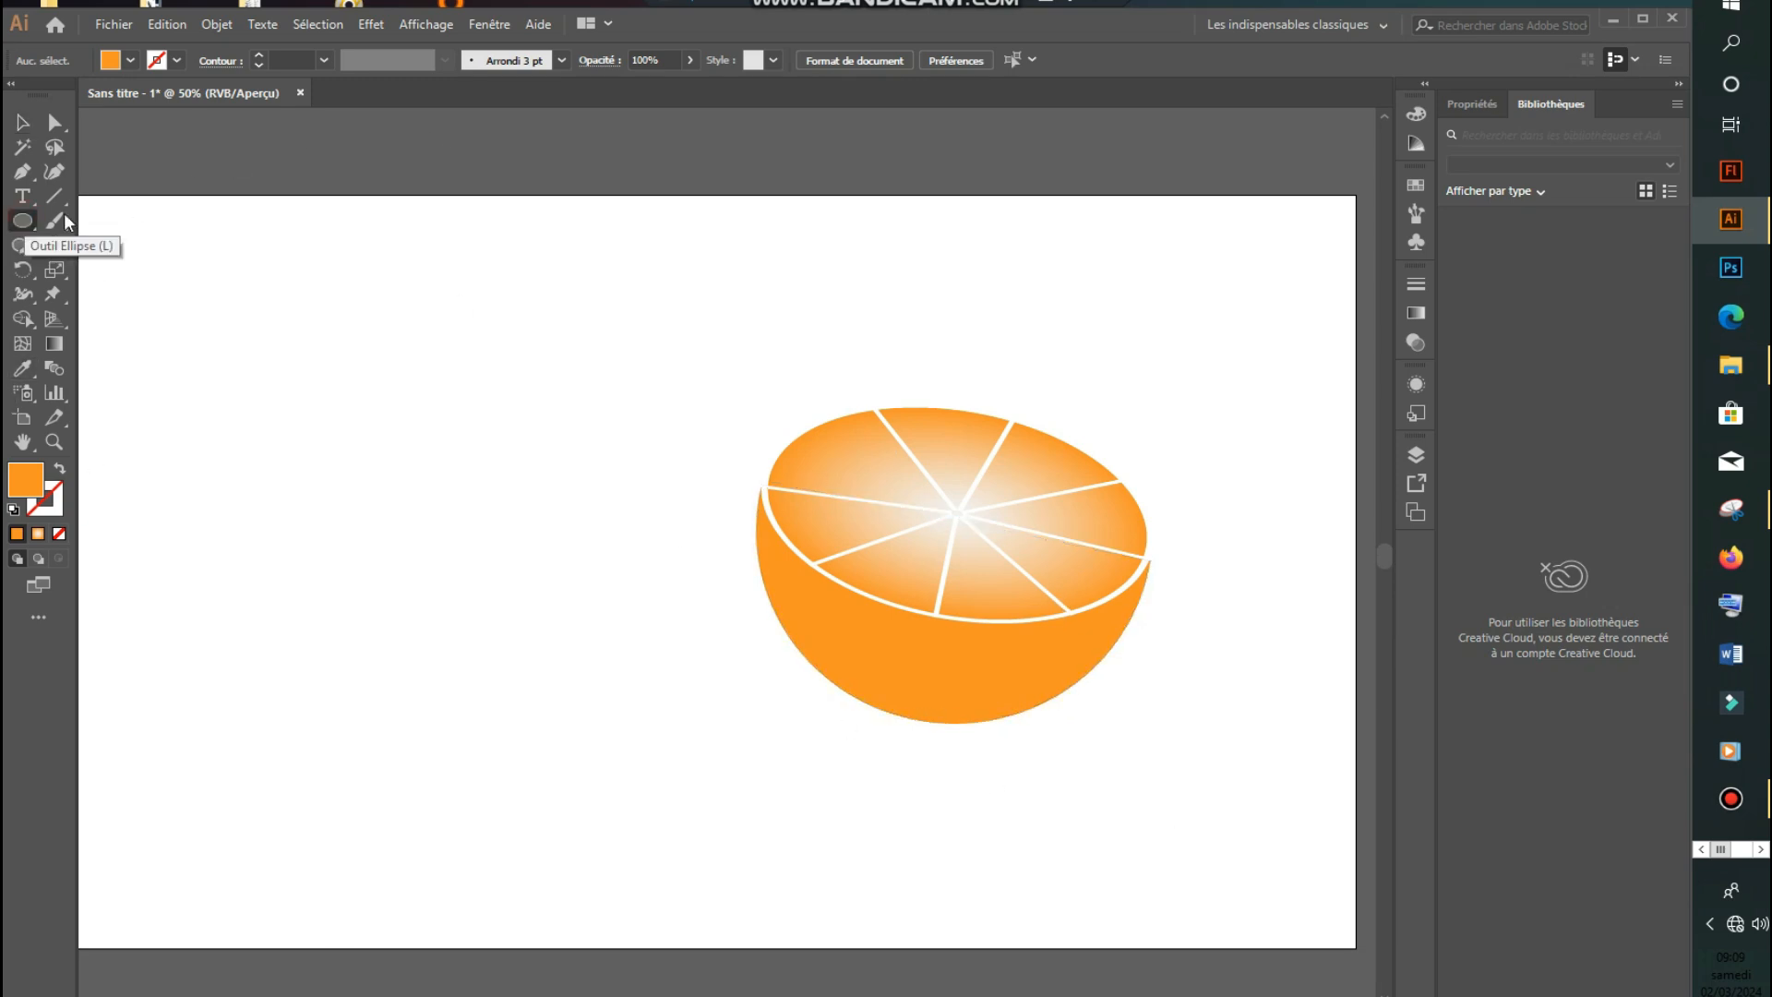
pyautogui.moveTo(858, 744); pyautogui.dragTo(1015, 896)
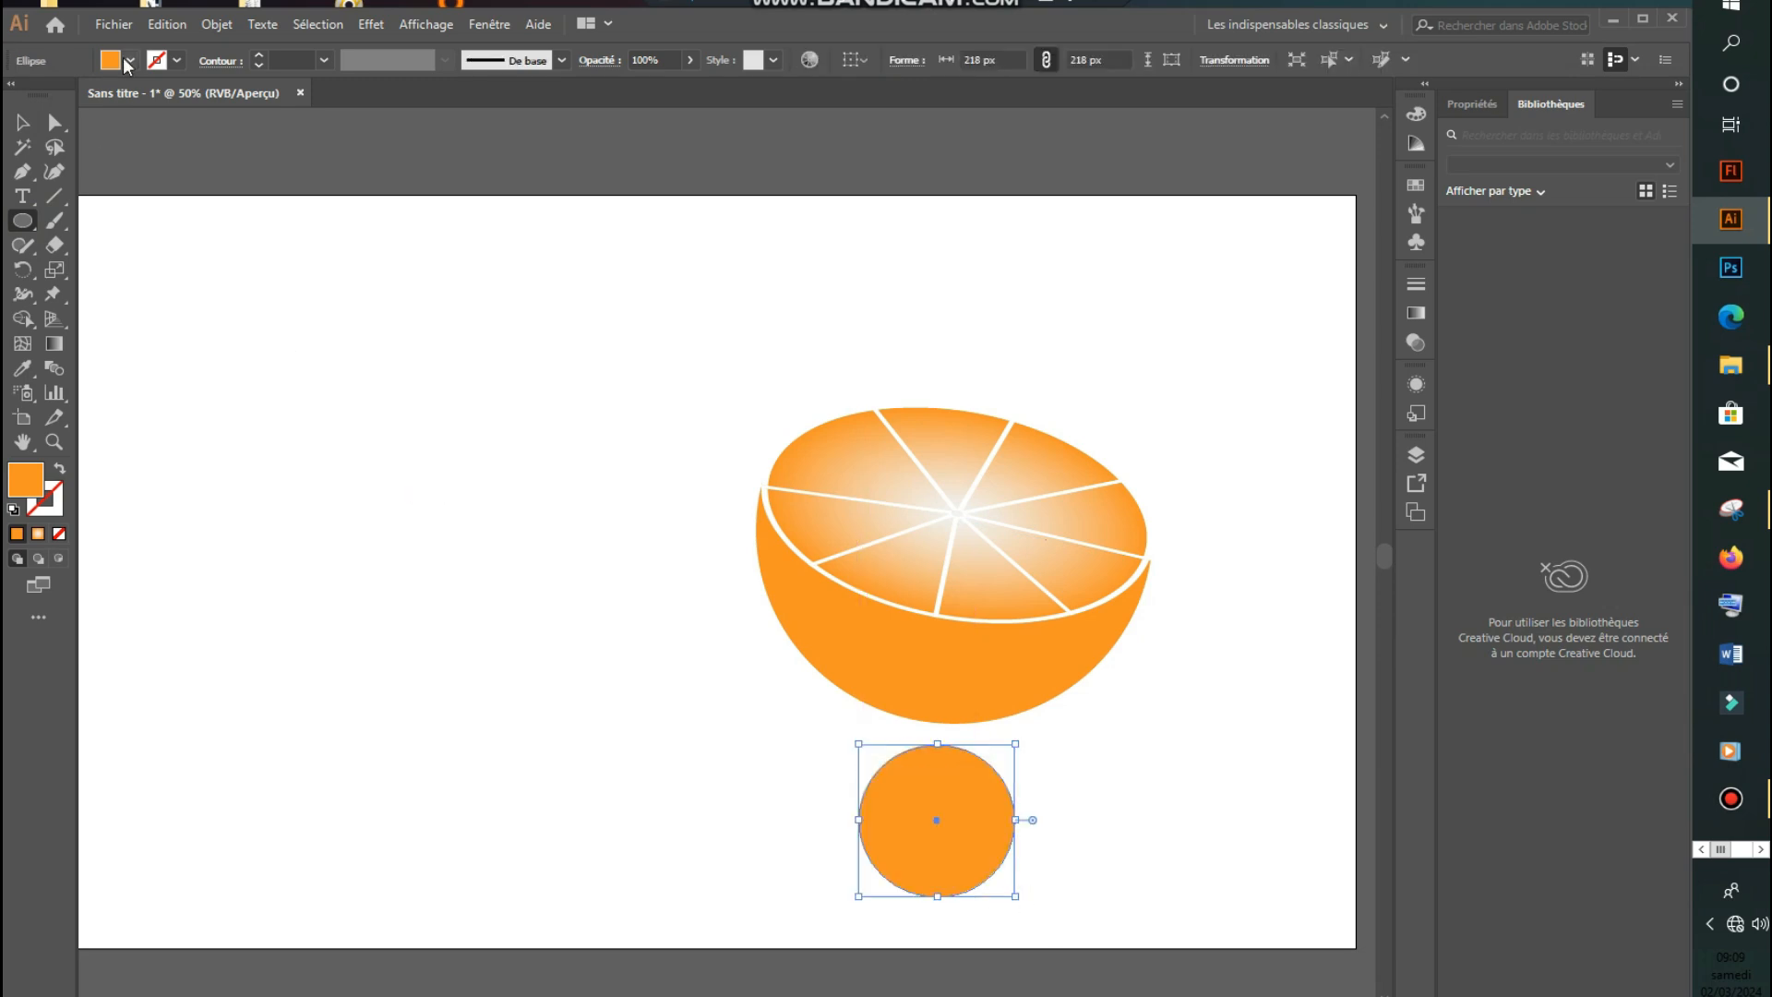
pyautogui.click(130, 60)
pyautogui.click(46, 138)
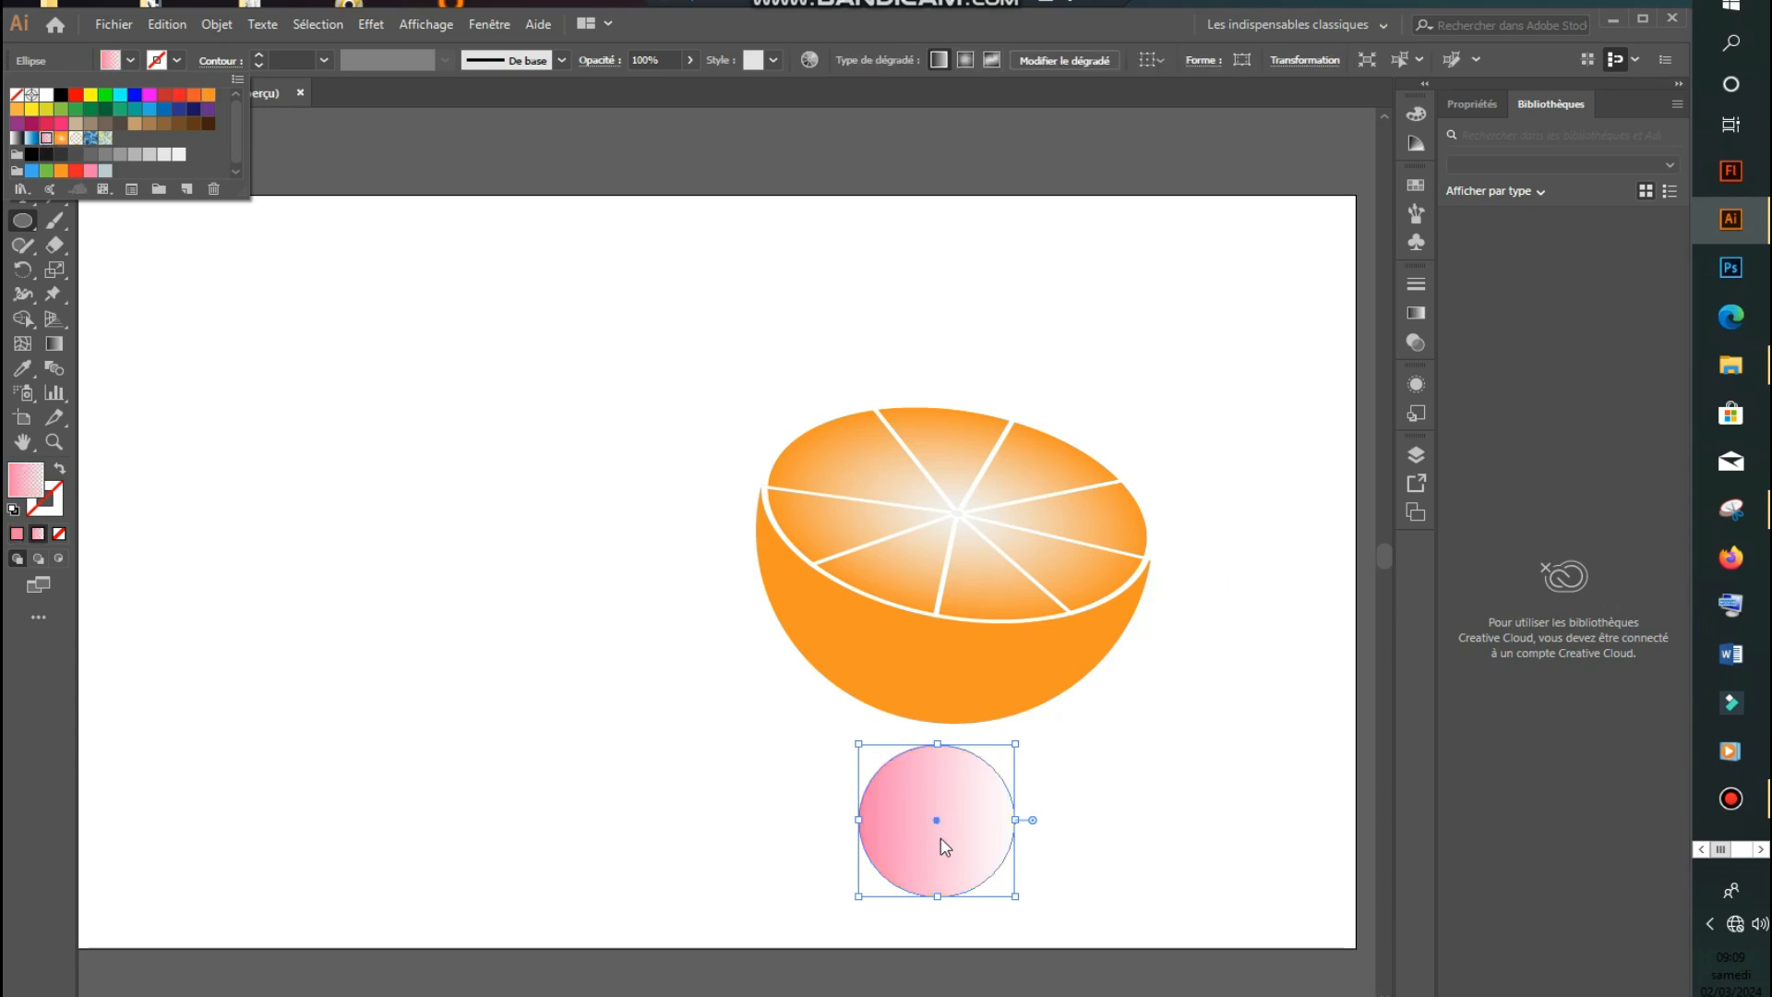
# Change both color stops of the small circle's gradient to black, keeping the end stop at 0% opacity.
pyautogui.click(1418, 319)
pyautogui.click(1416, 314)
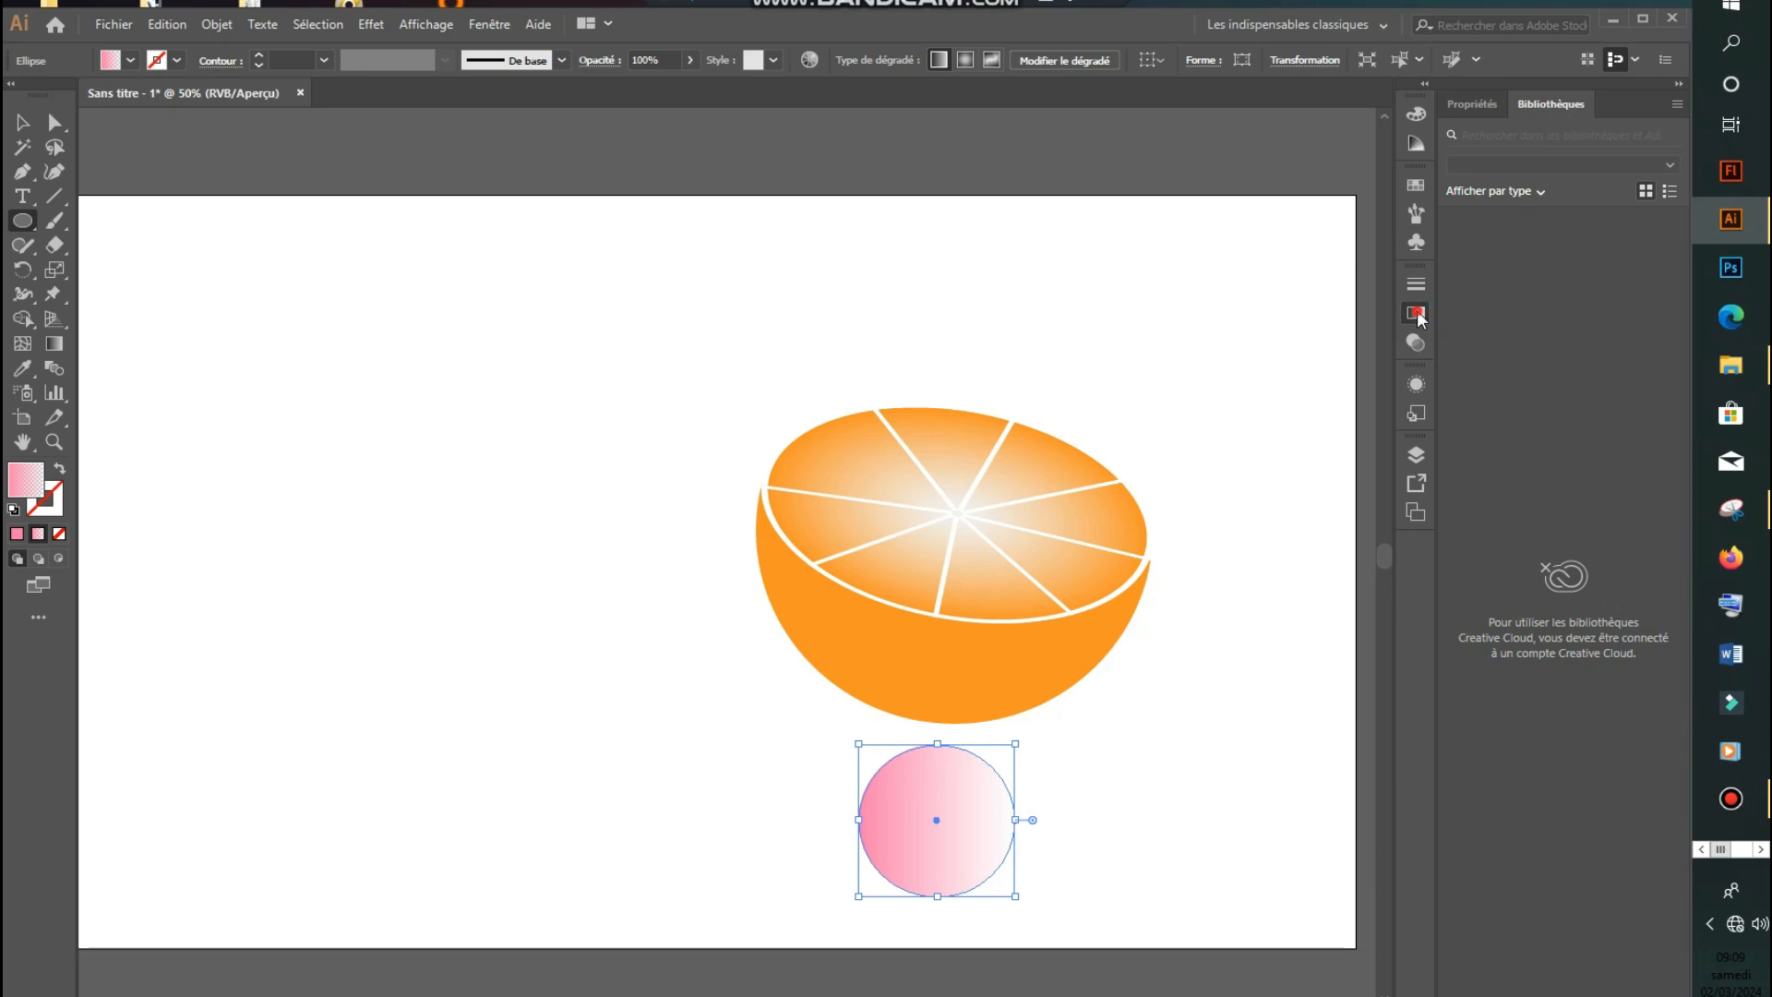
pyautogui.doubleClick(1169, 468)
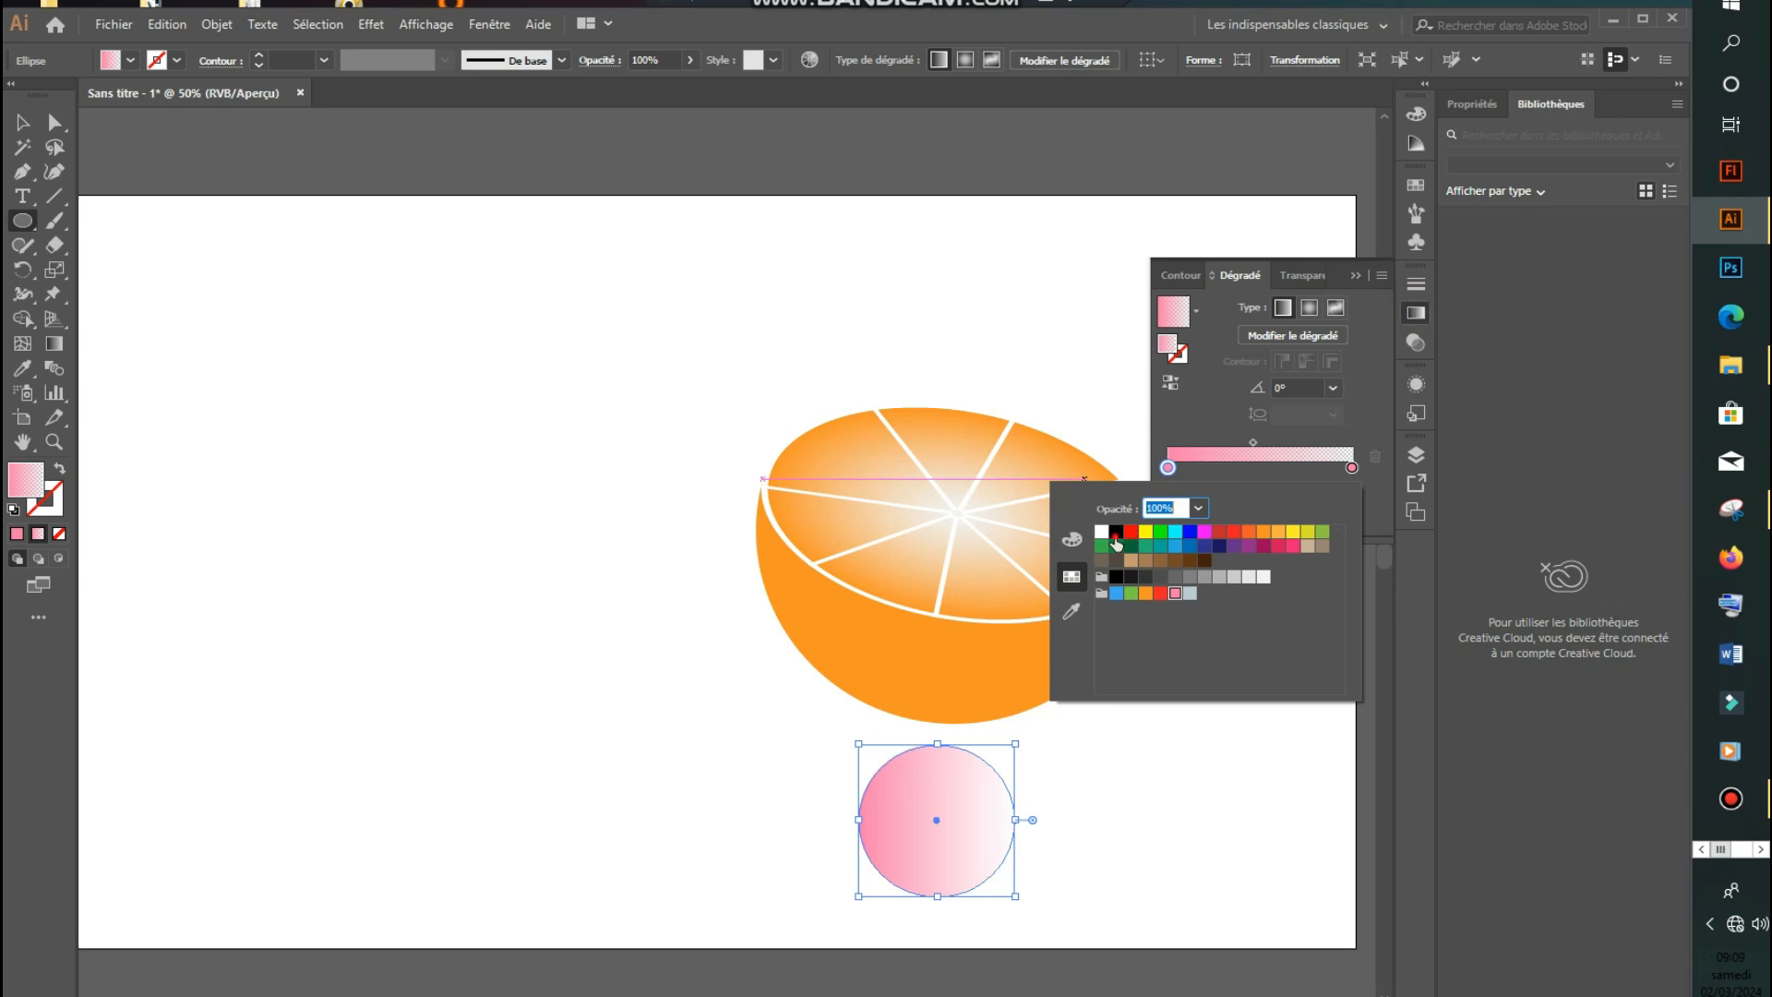
pyautogui.click(1116, 533)
pyautogui.click(1352, 467)
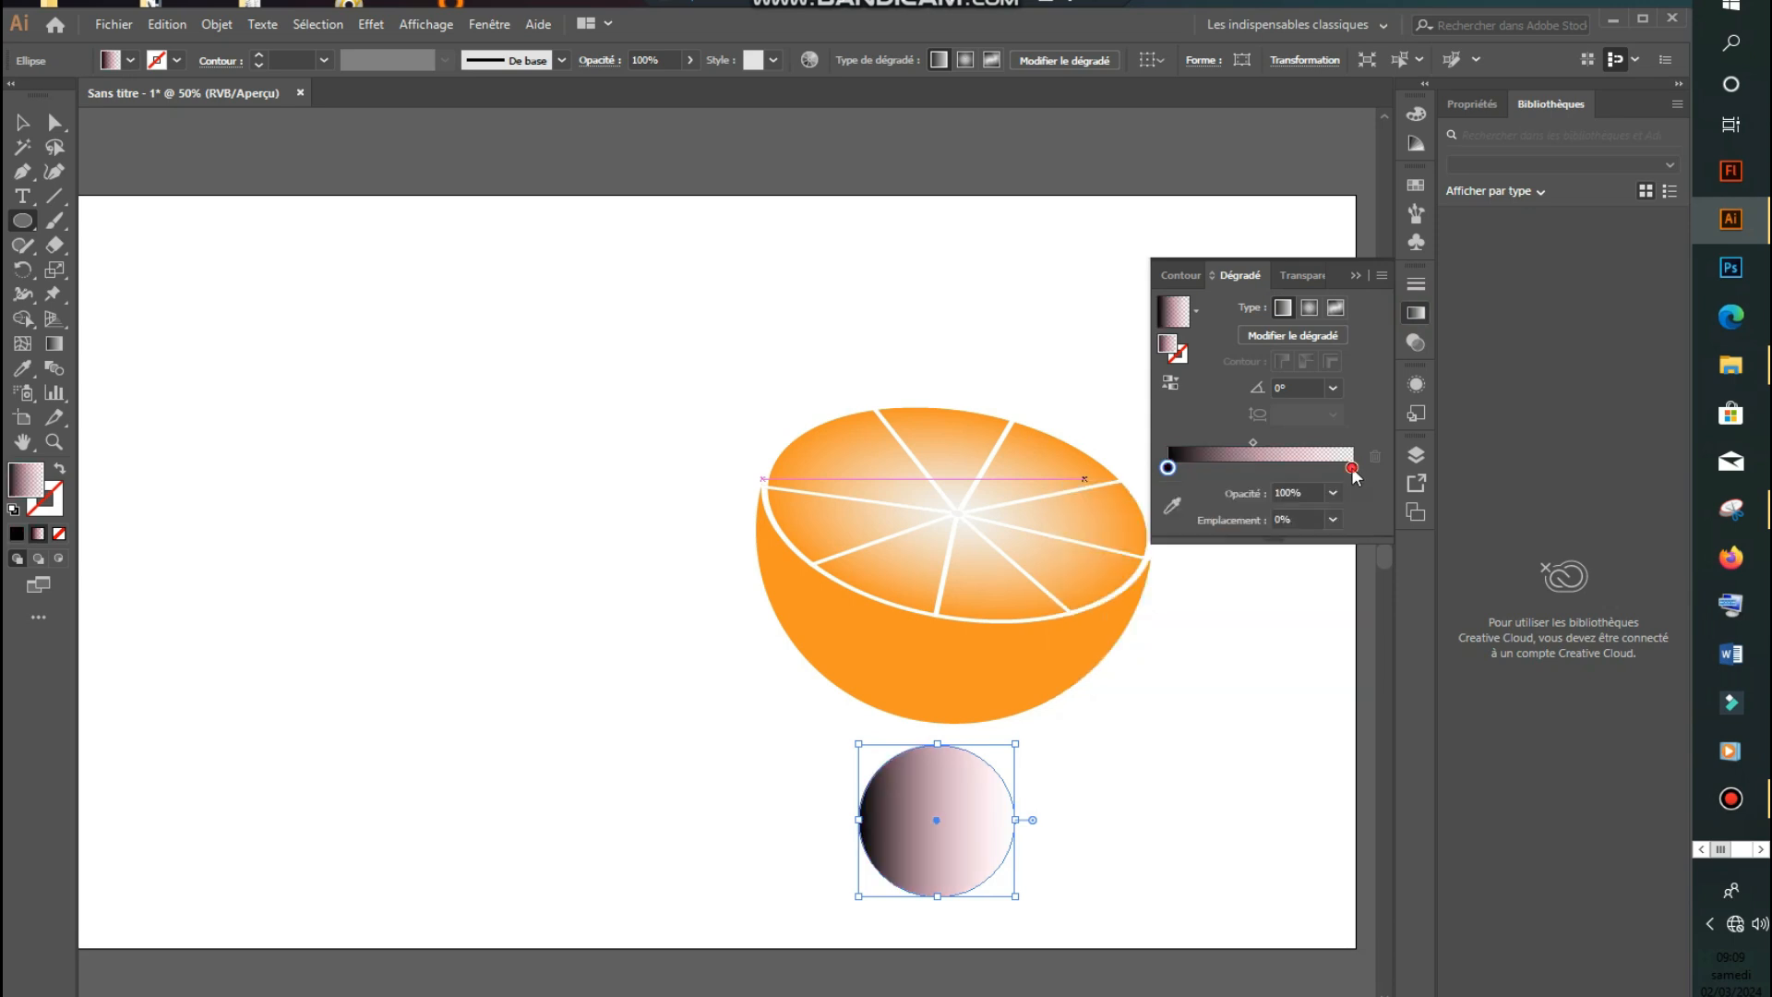
pyautogui.doubleClick(1351, 468)
pyautogui.click(1116, 533)
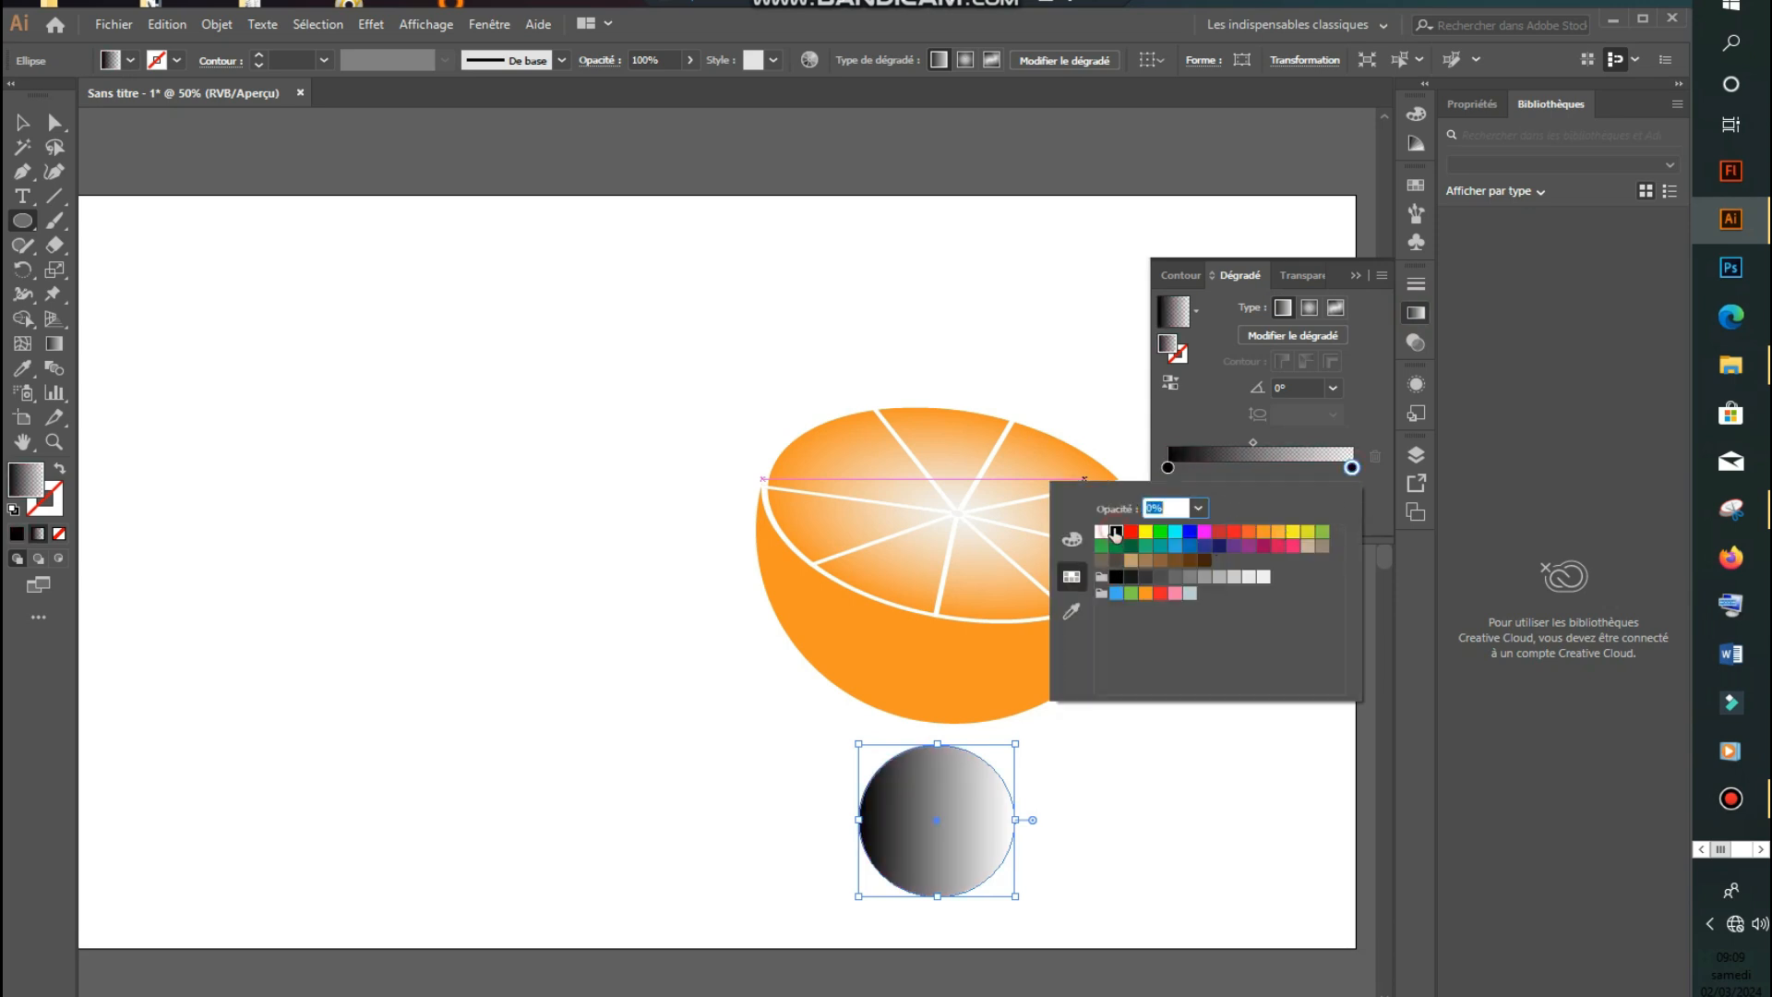
# Make the small circle's gradient radial and flatten it to an 8.6% aspect ratio as a thin shadow.
pyautogui.click(1310, 308)
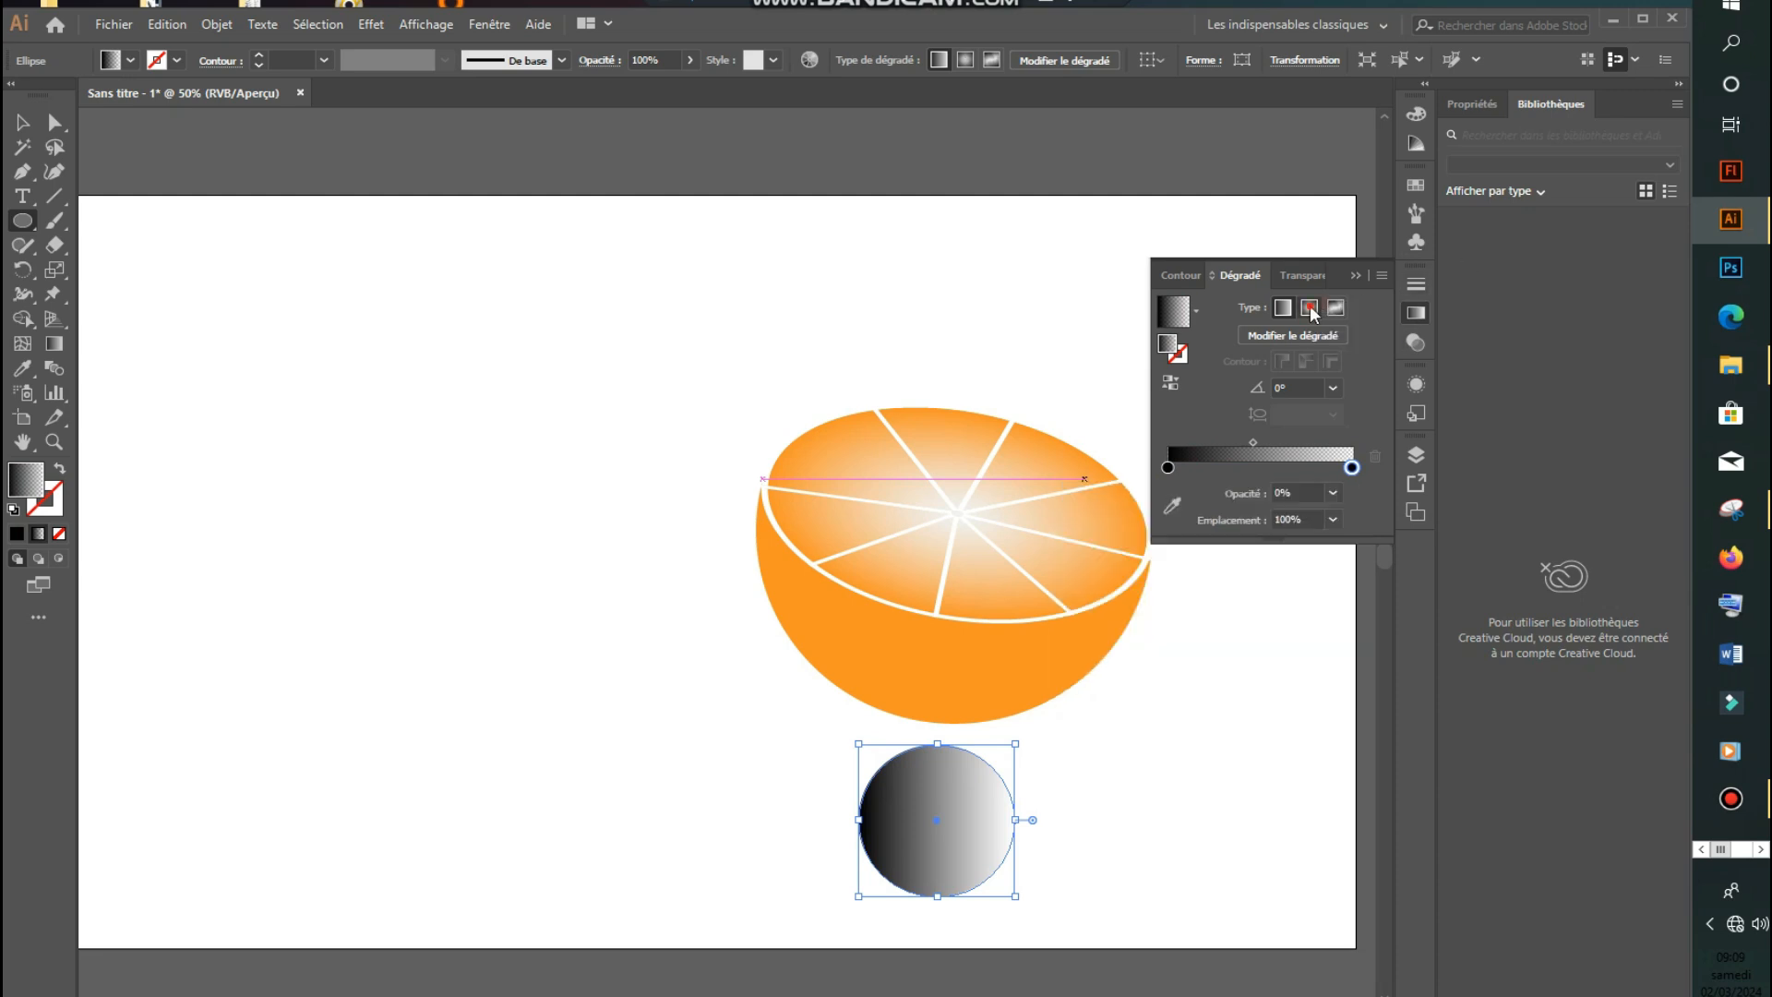
pyautogui.click(1310, 309)
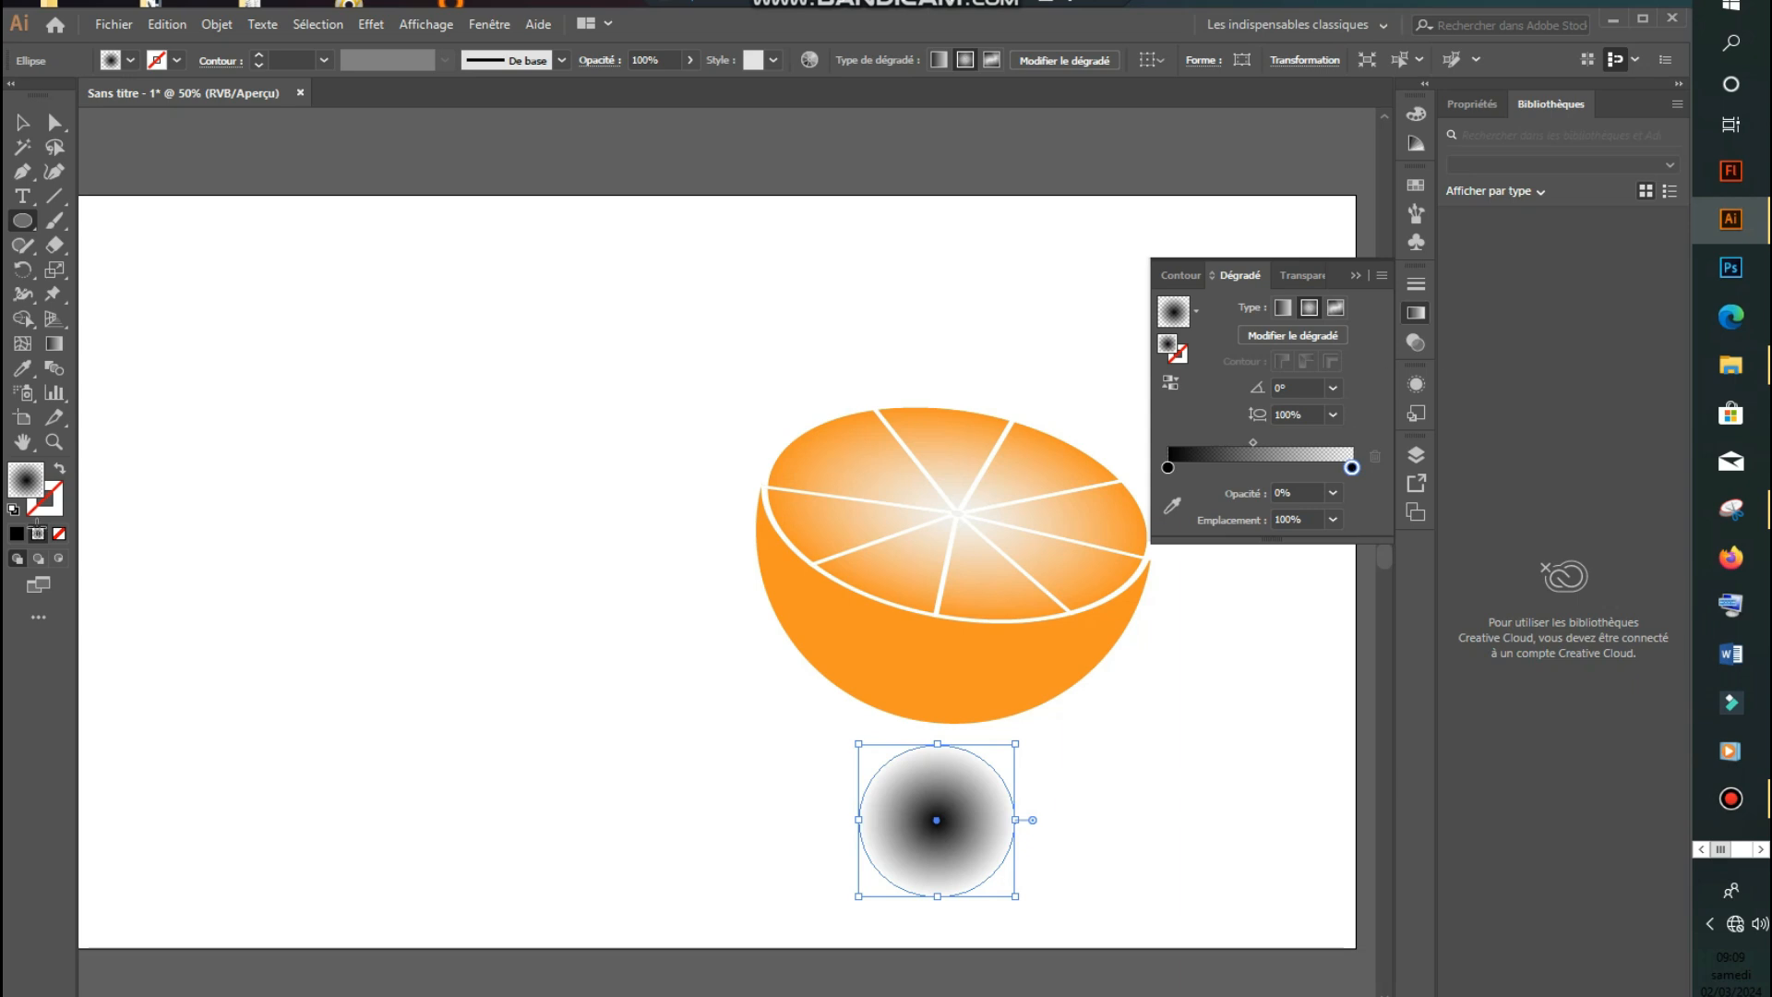
pyautogui.click(54, 345)
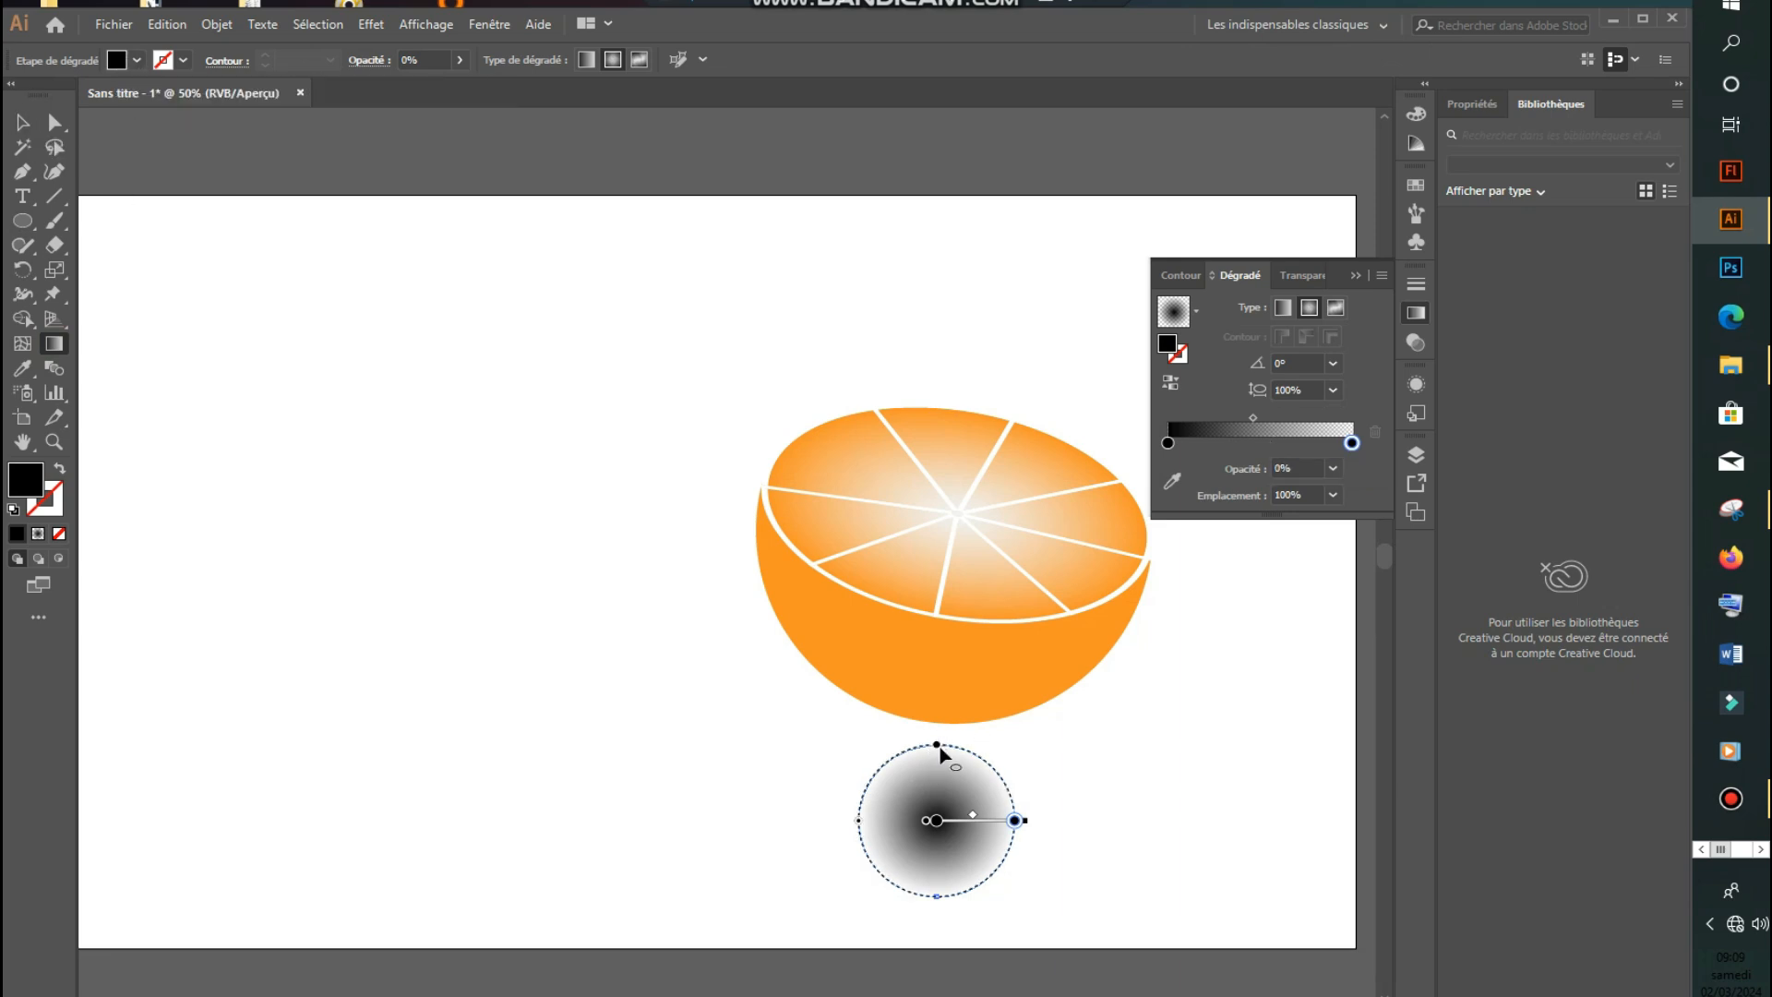
pyautogui.moveTo(939, 747)
pyautogui.mouseDown()
pyautogui.moveTo(943, 820)
pyautogui.moveTo(977, 827)
pyautogui.moveTo(967, 729)
pyautogui.mouseUp()
# Move the flattened shadow up to the base of the half orange and send it to the back.
pyautogui.press('v')
pyautogui.rightClick(967, 733)
pyautogui.moveTo(1116, 633)
pyautogui.click(1327, 684)
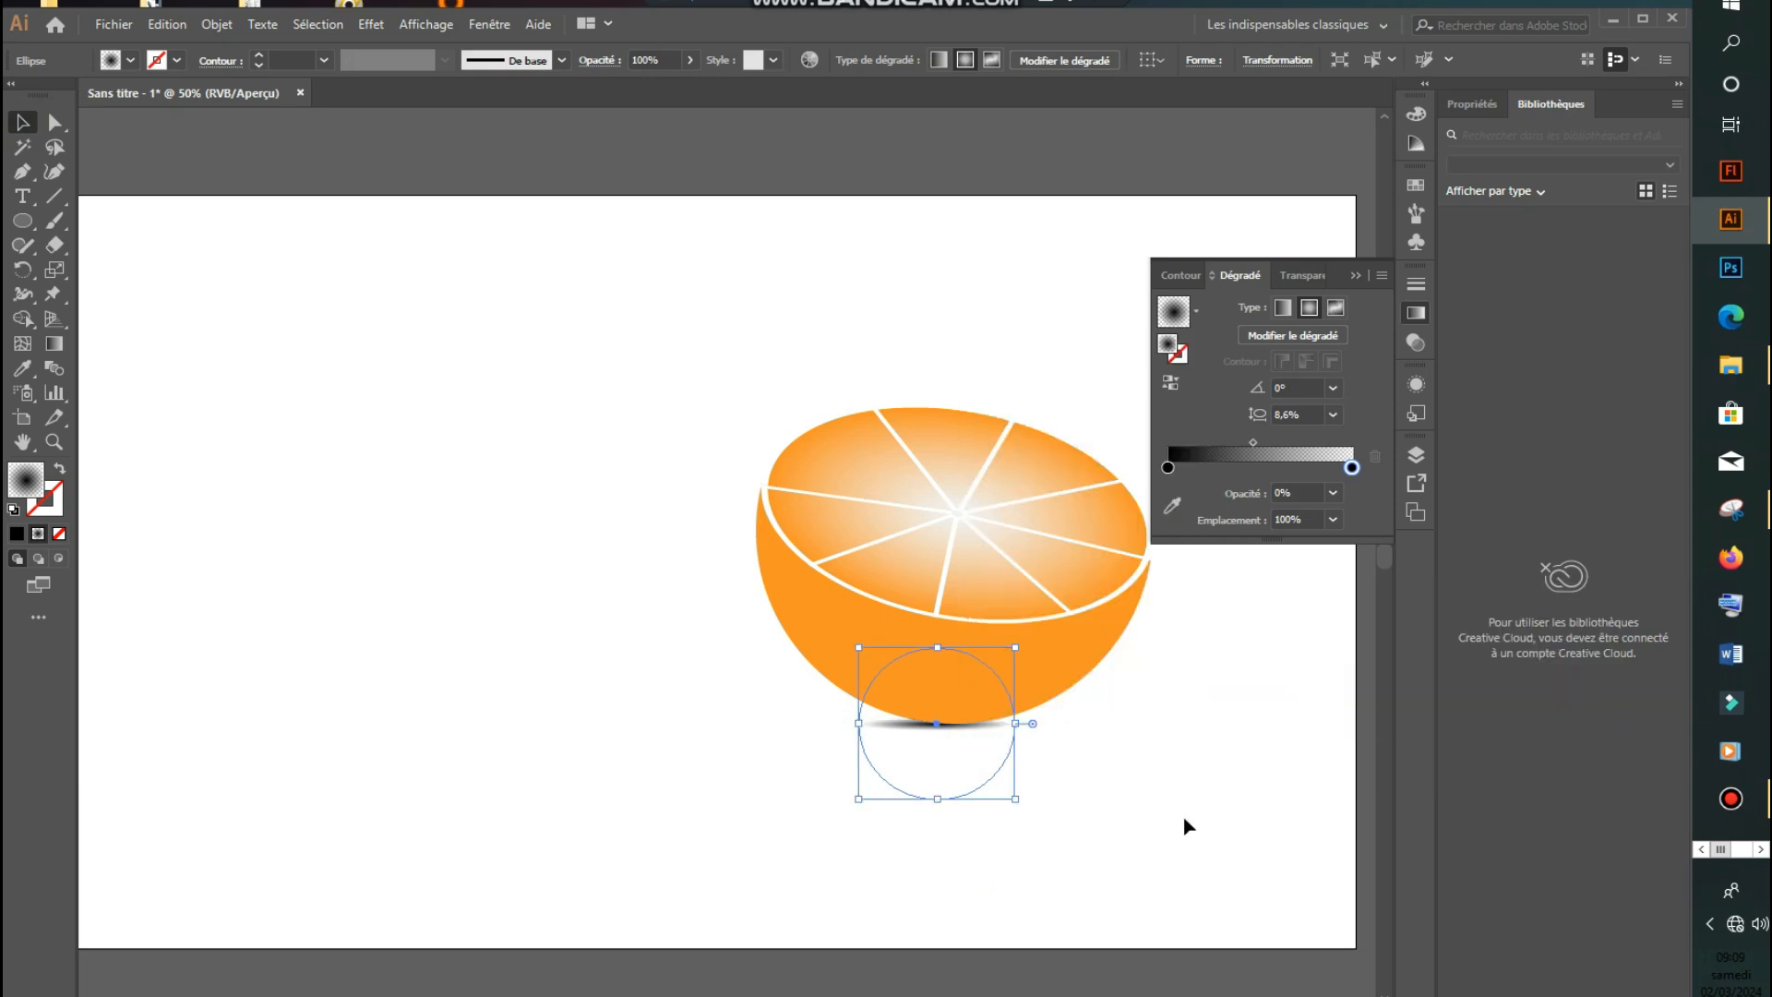
# Nudge the shadow slightly right to center it under the half orange, and deselect it.
pyautogui.press('Down')
pyautogui.press('Down')
pyautogui.press('Down')
pyautogui.press('Right')
pyautogui.press('Right')
pyautogui.press('Right')
pyautogui.press('Right')
pyautogui.press('Right')
pyautogui.press('Right')
pyautogui.press('Right')
pyautogui.press('Right')
pyautogui.press('Right')
pyautogui.press('Right')
pyautogui.press('Right')
pyautogui.press('Right')
pyautogui.press('Up')
pyautogui.press('Up')
pyautogui.press('Up')
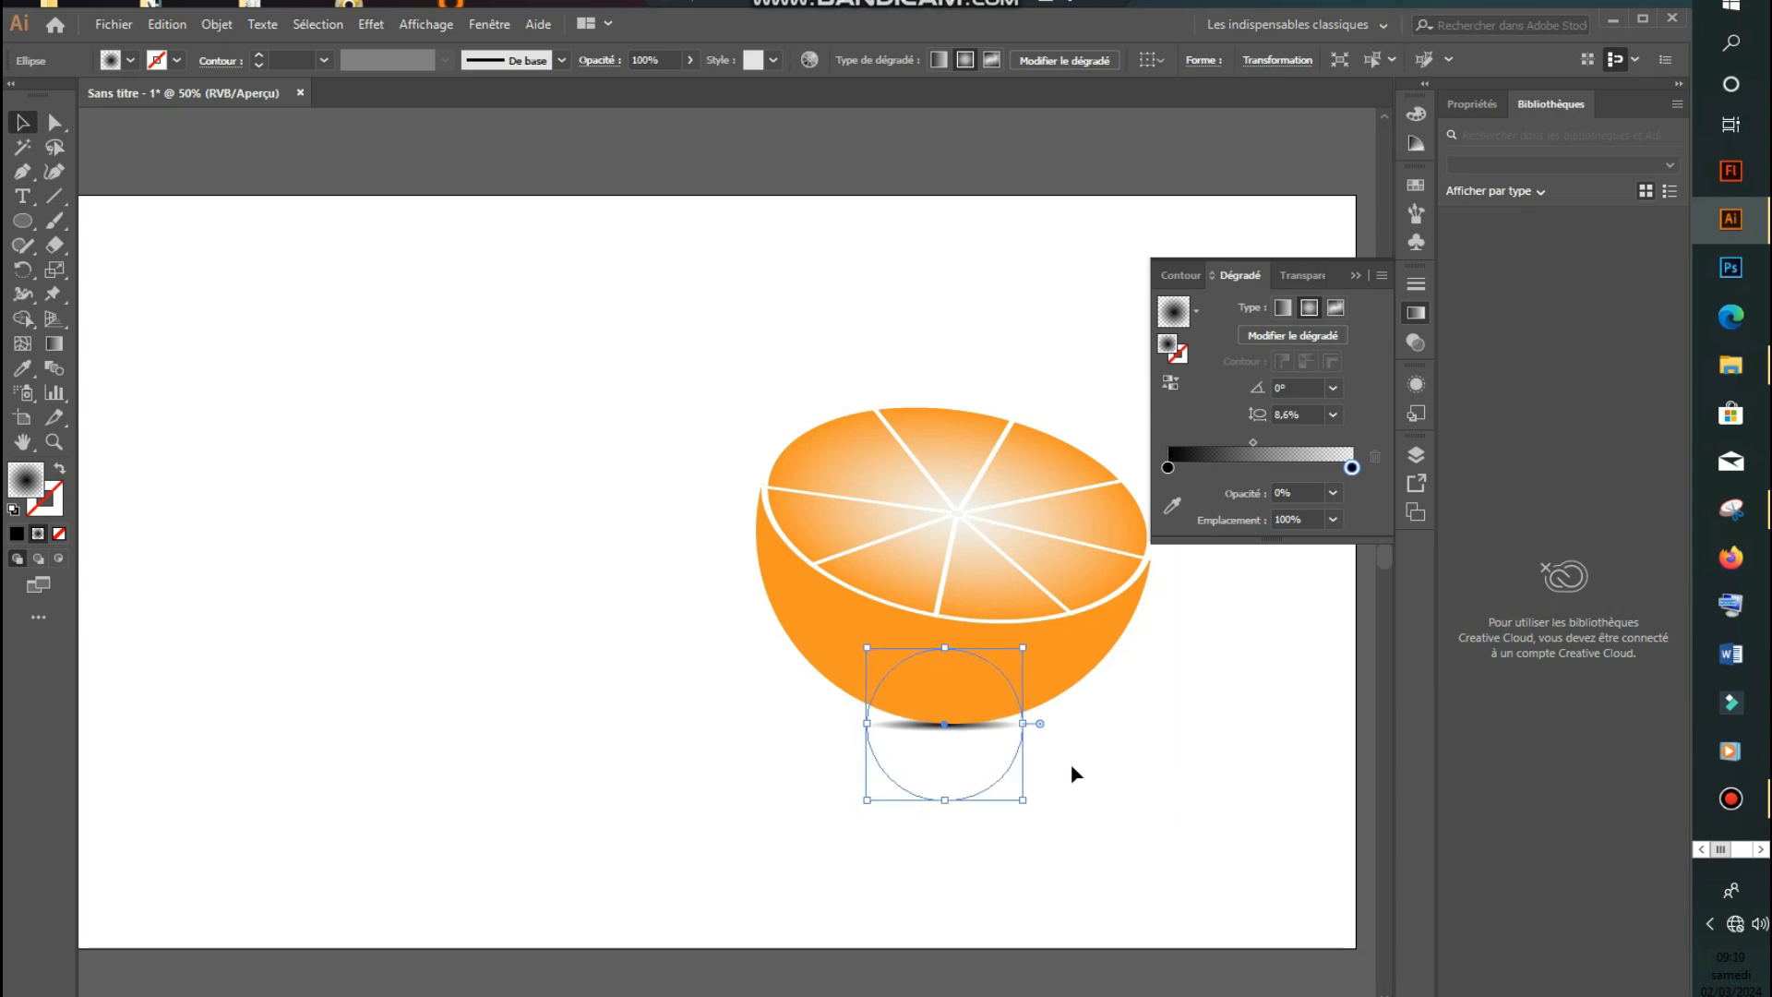
pyautogui.click(1115, 799)
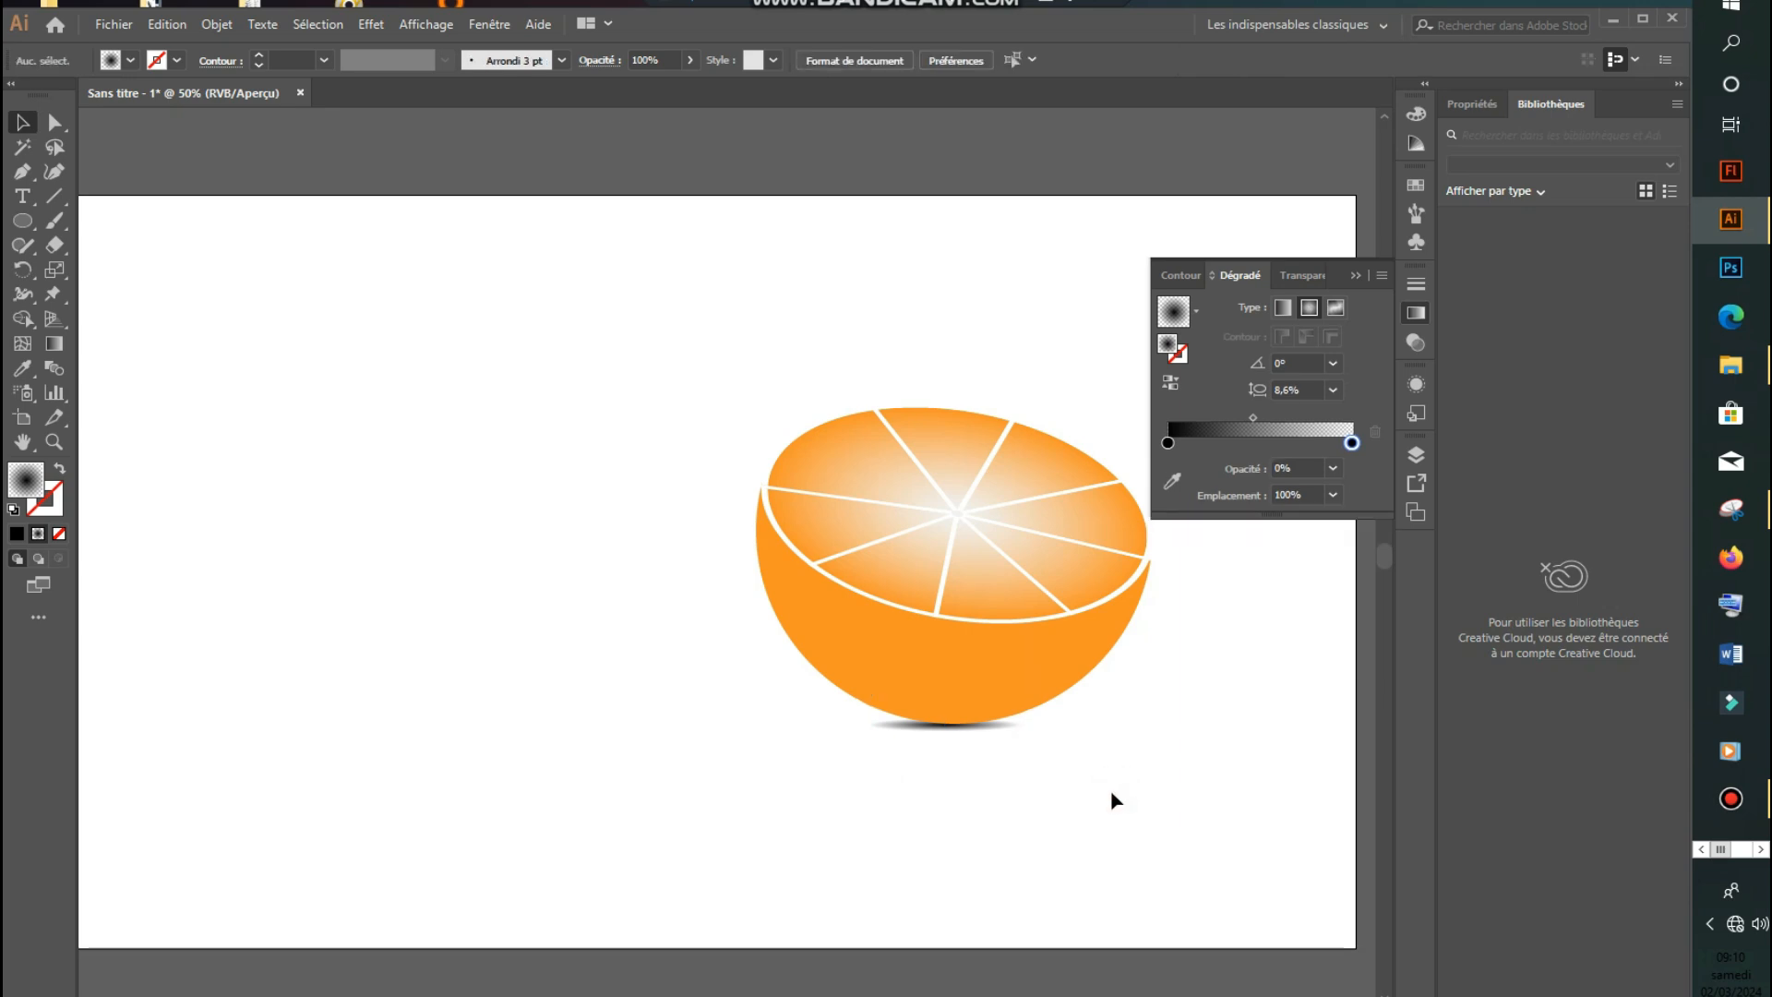
pyautogui.click(1355, 276)
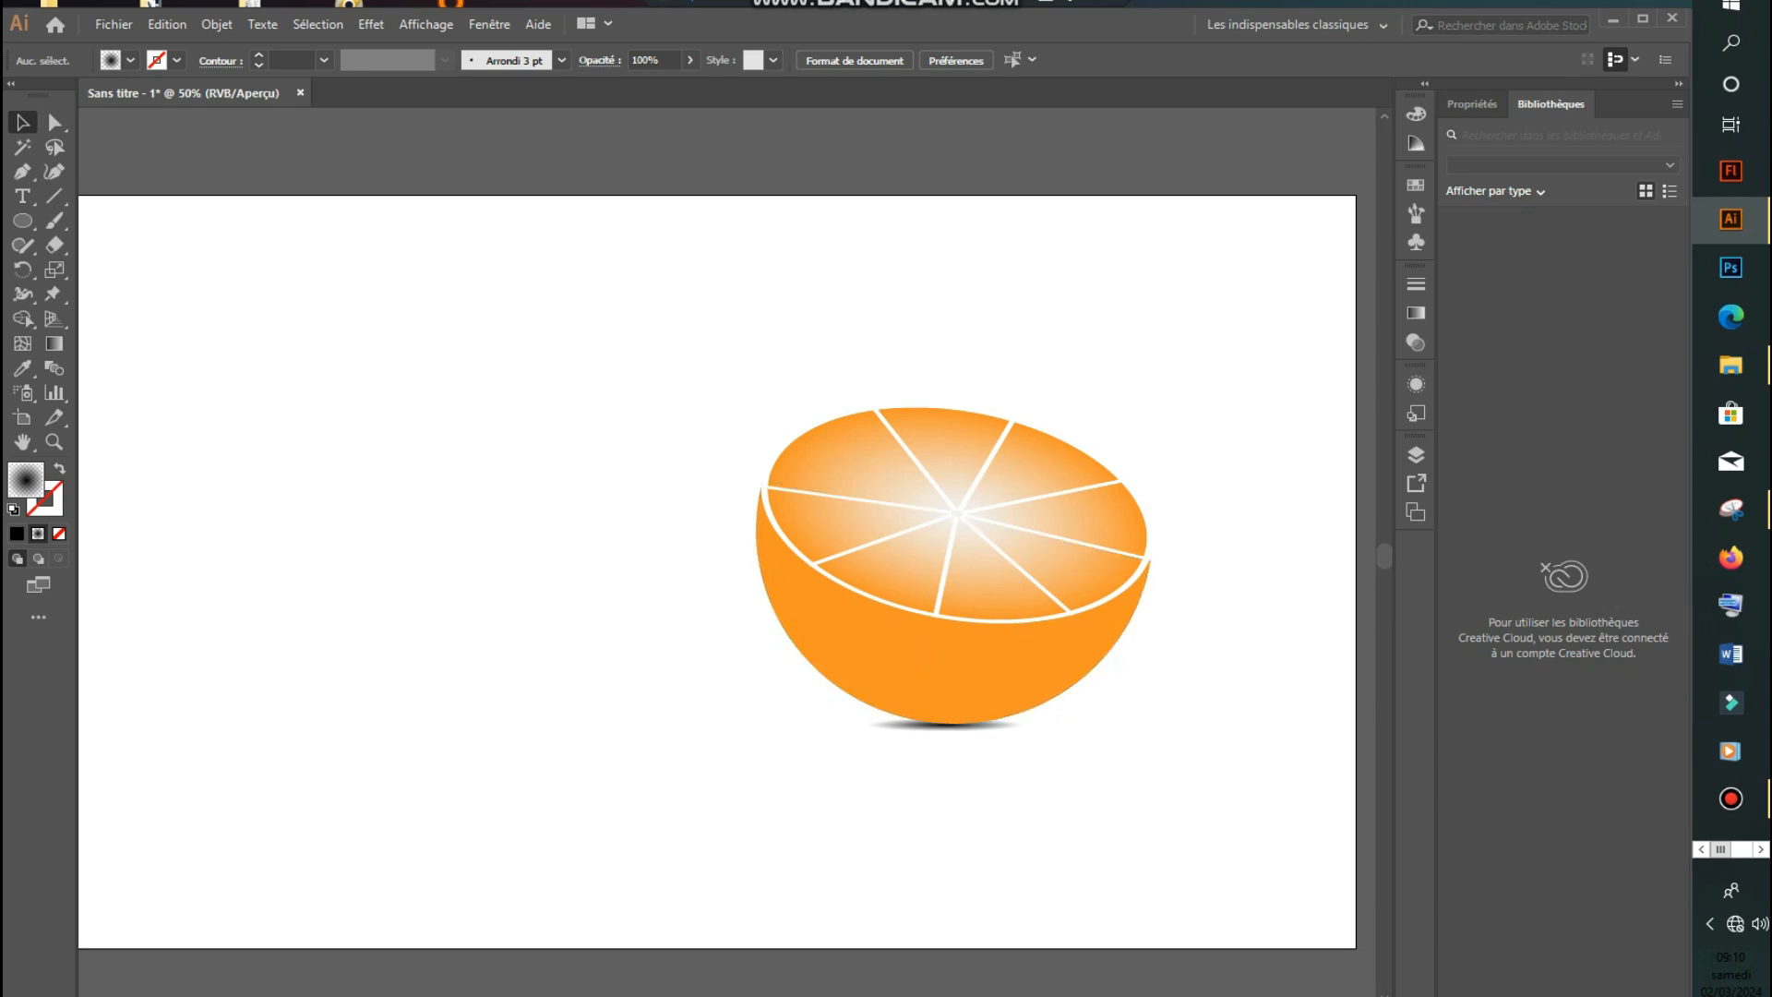
# Lock the shadow ellipse and unlock the citrus slice group in the layers list.
pyautogui.click(1417, 455)
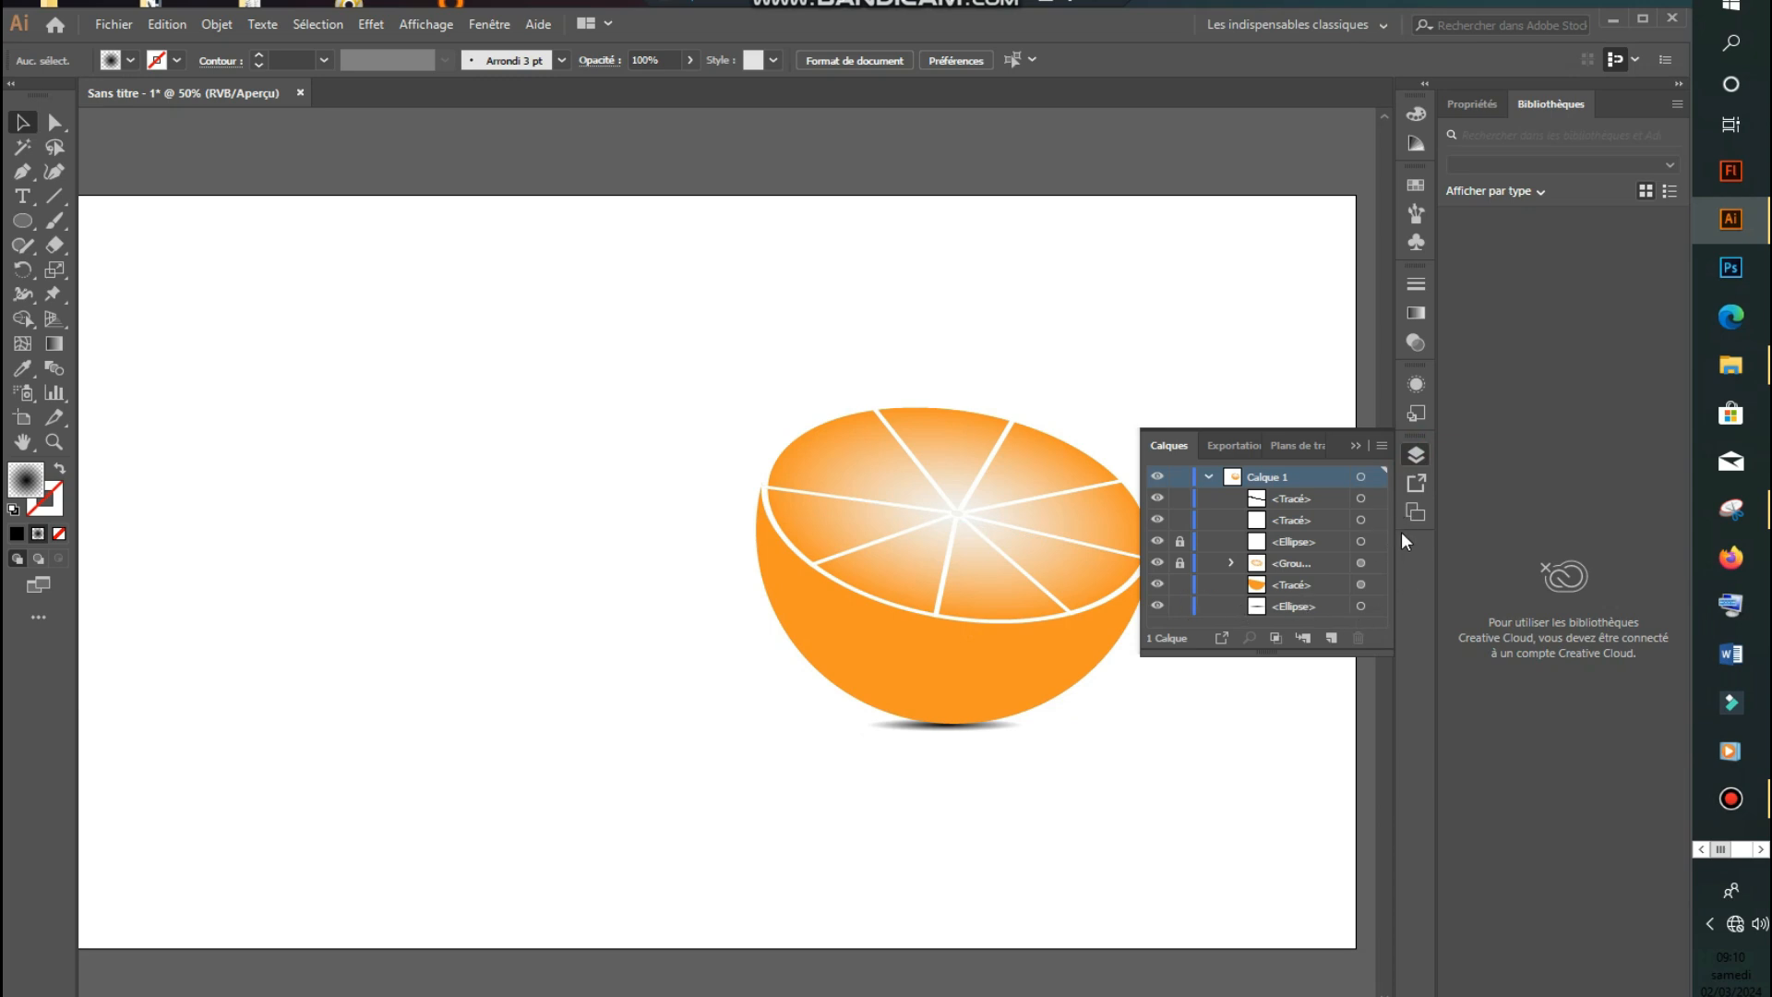
pyautogui.click(1180, 606)
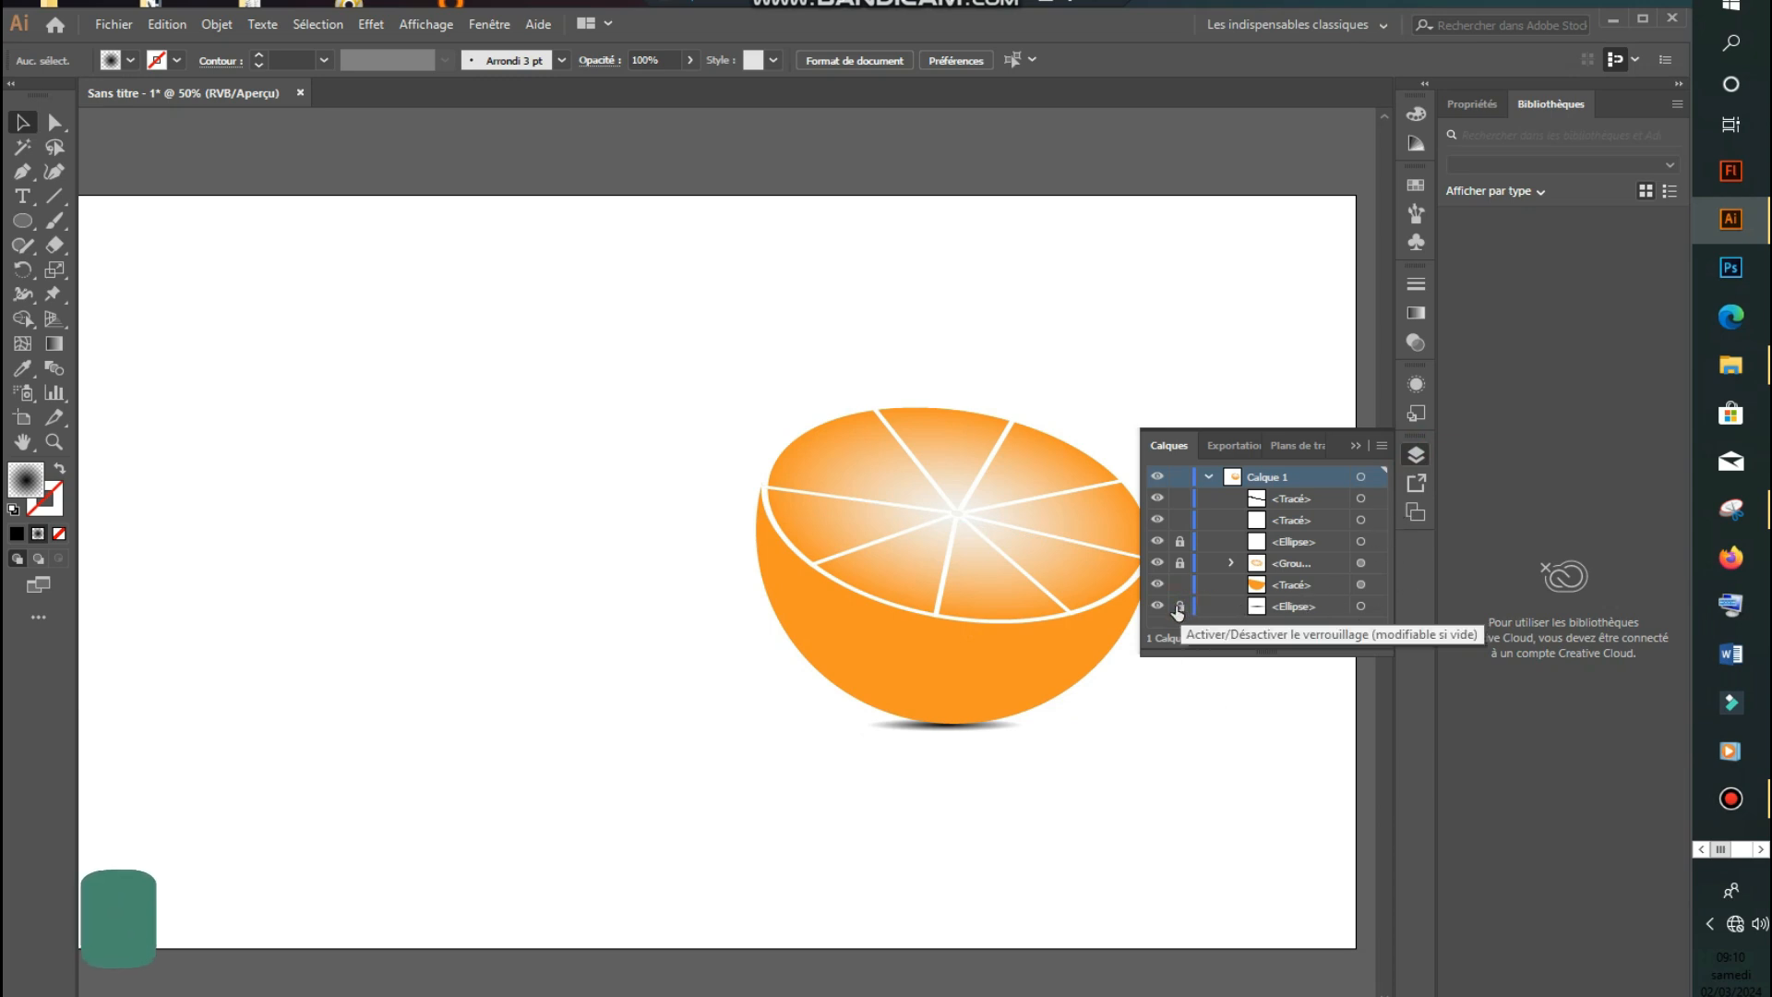
pyautogui.click(1178, 563)
pyautogui.click(1179, 541)
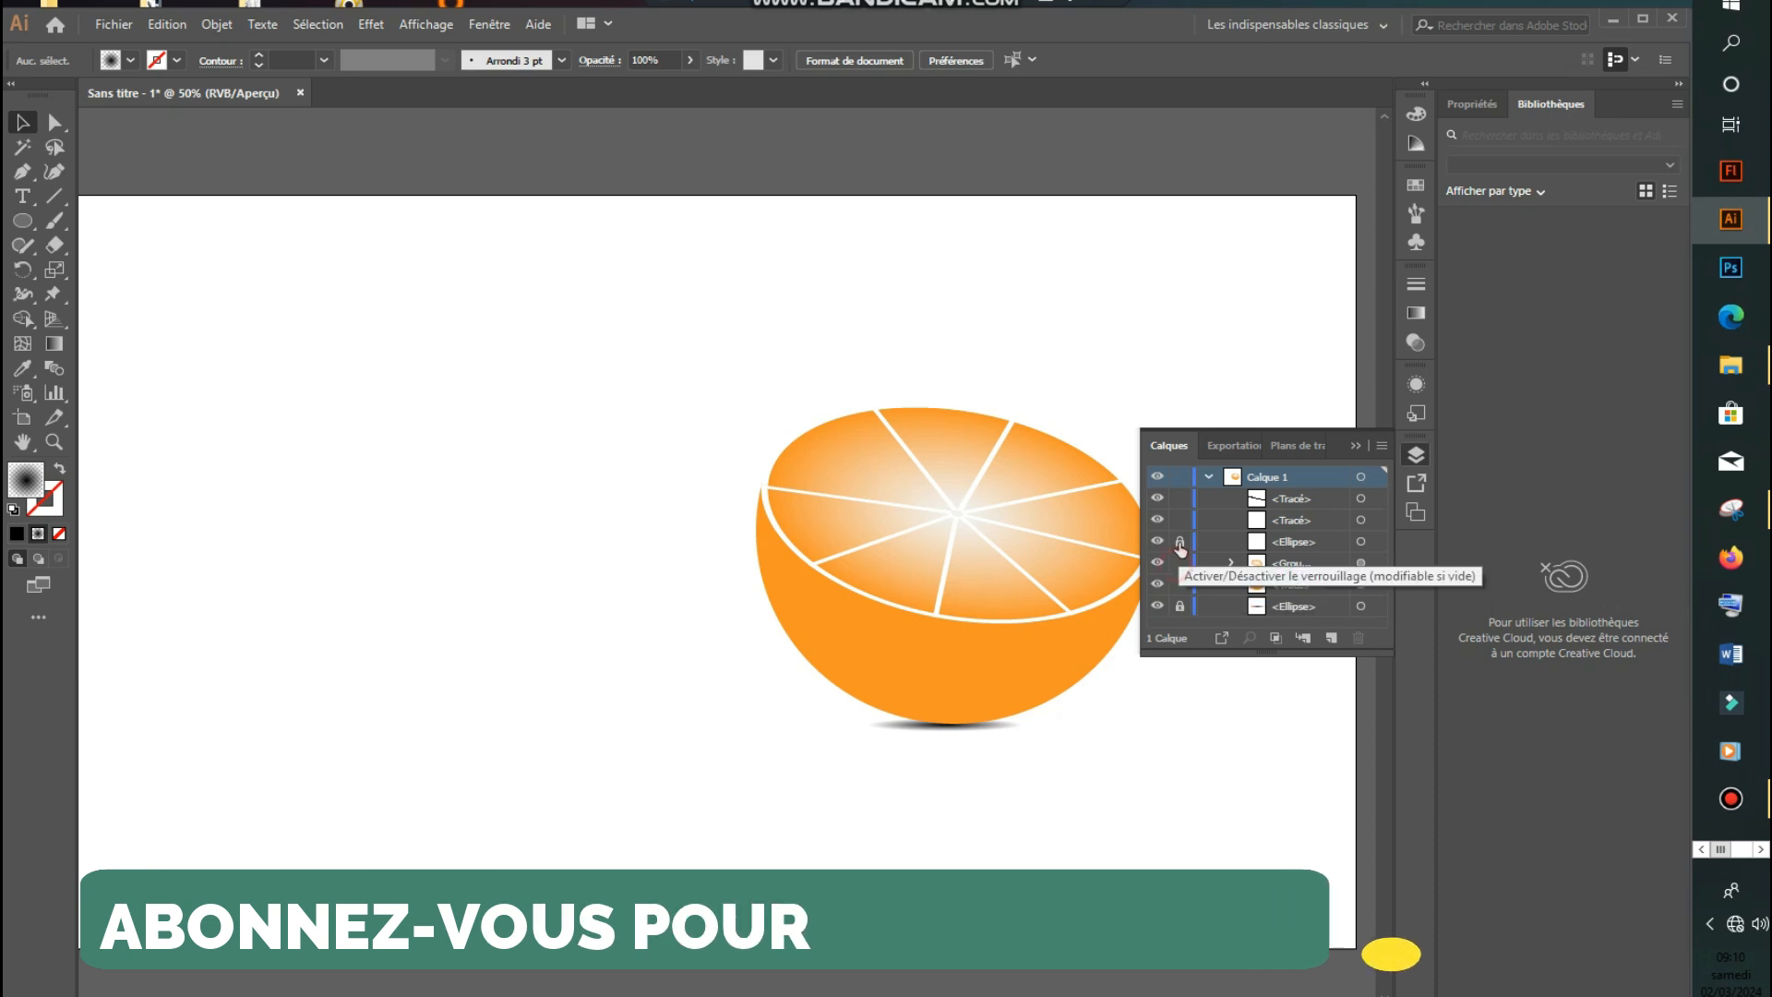
# Duplicate the half orange without its shadow onto the empty area left of the original.
pyautogui.moveTo(592, 352); pyautogui.dragTo(1210, 673)
pyautogui.moveTo(1032, 590); pyautogui.dragTo(524, 609)
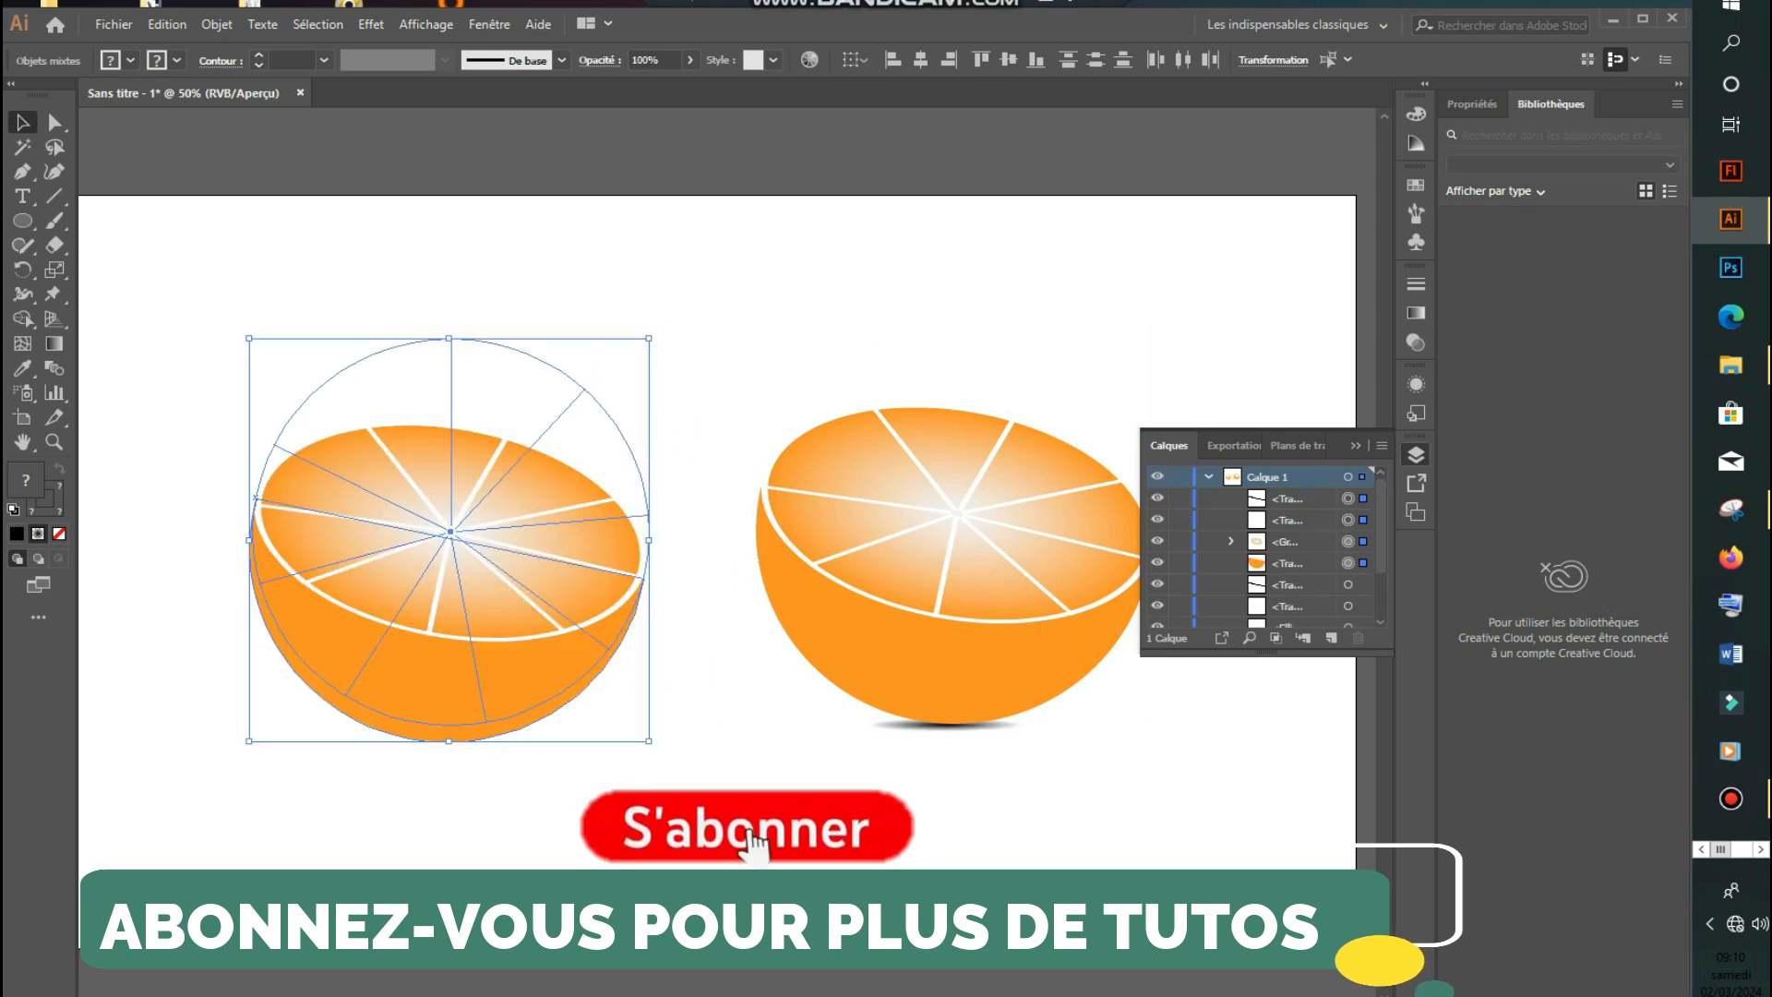
pyautogui.hotkey('ctrl', 'shift', 'a')
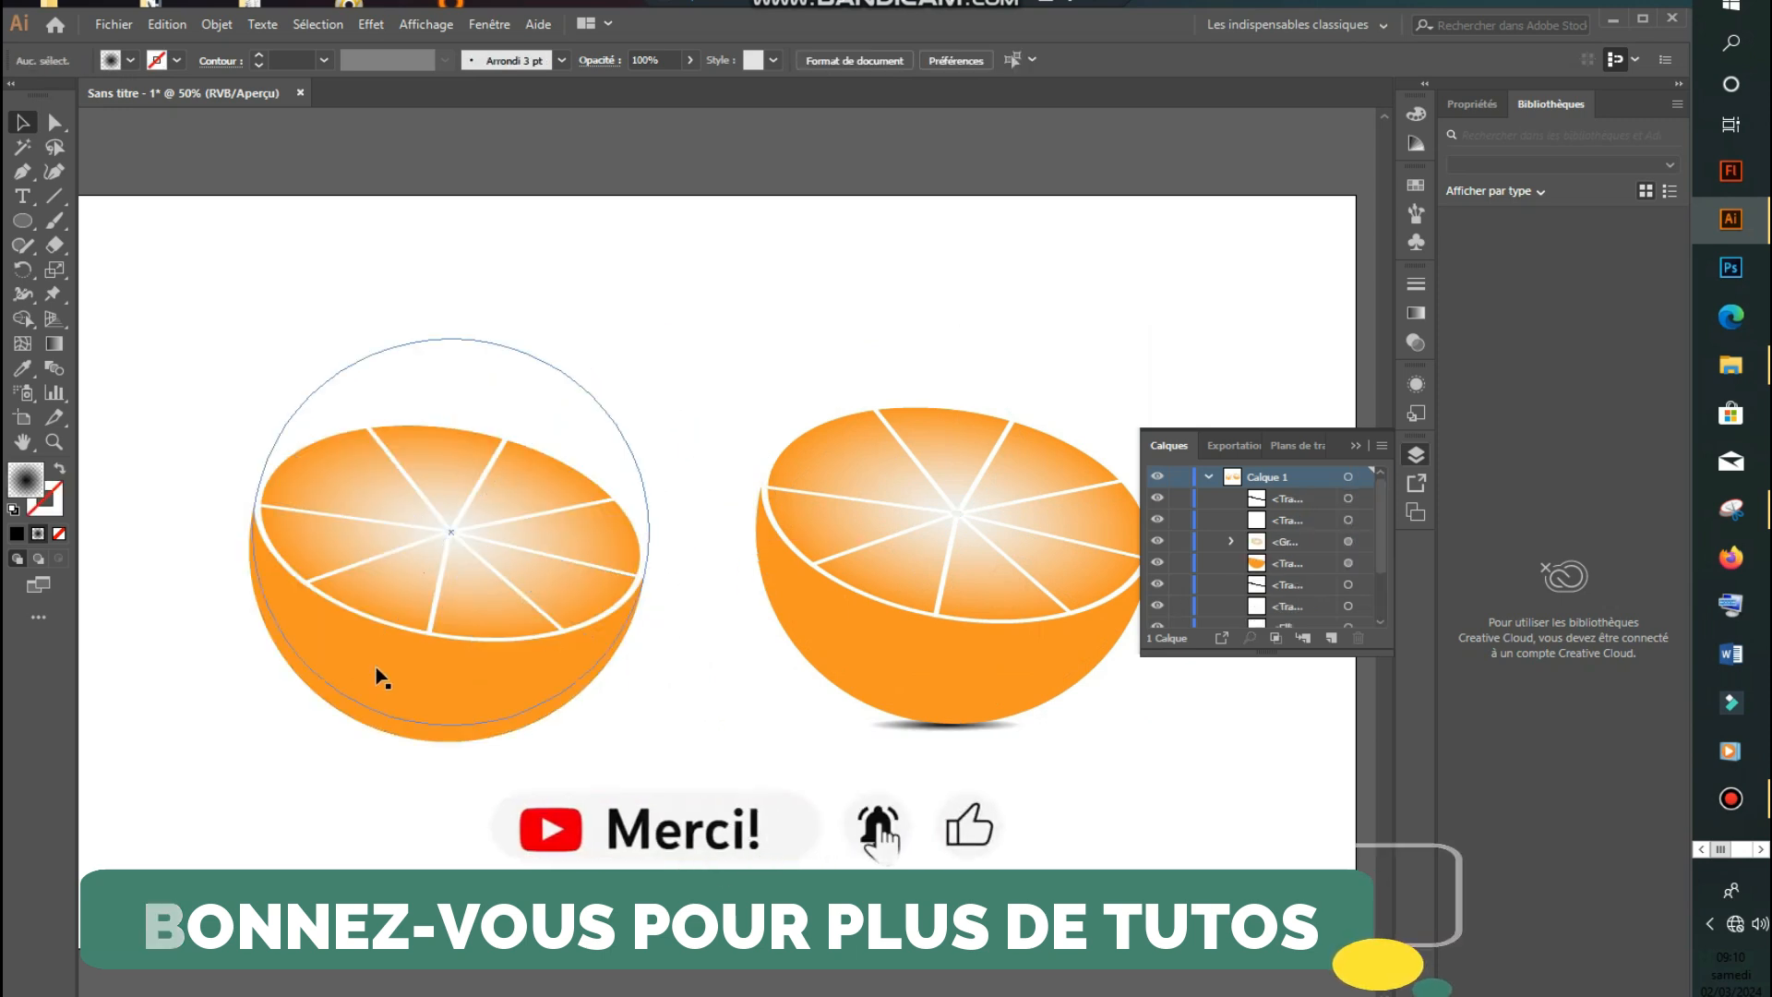
# Fill the peel of the copied half orange with the light green swatch R=140 V=198 B=63.
pyautogui.click(381, 728)
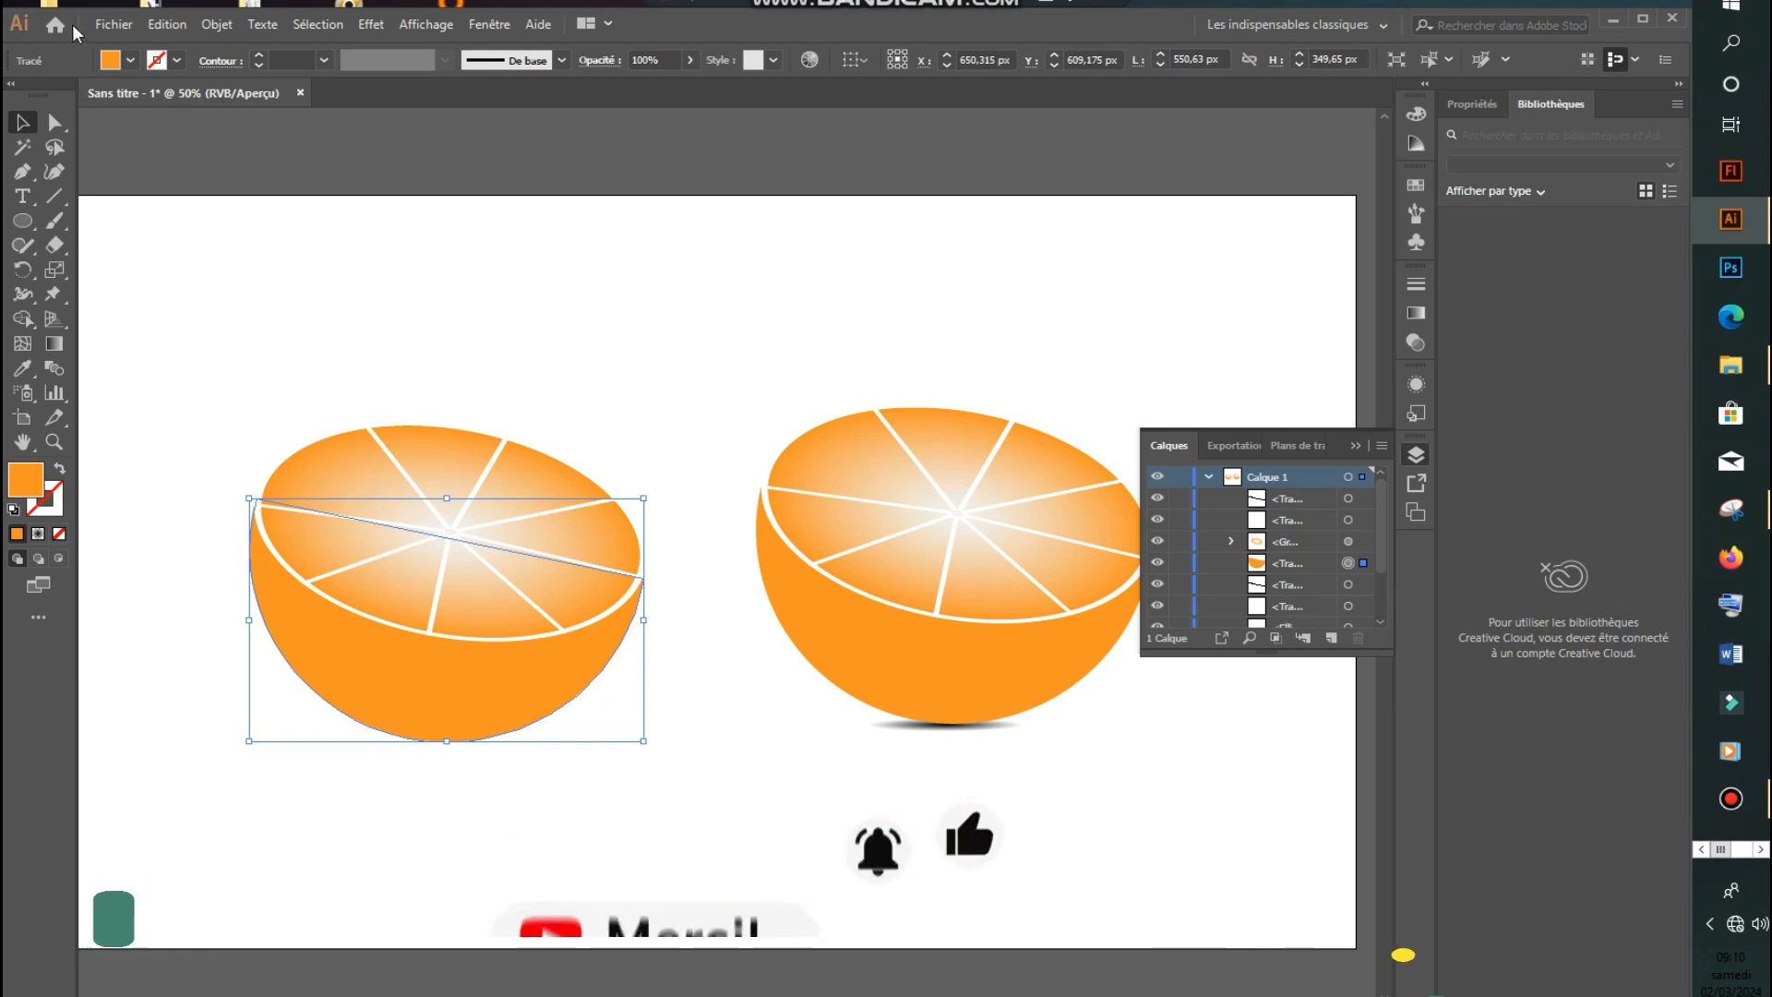
pyautogui.click(130, 60)
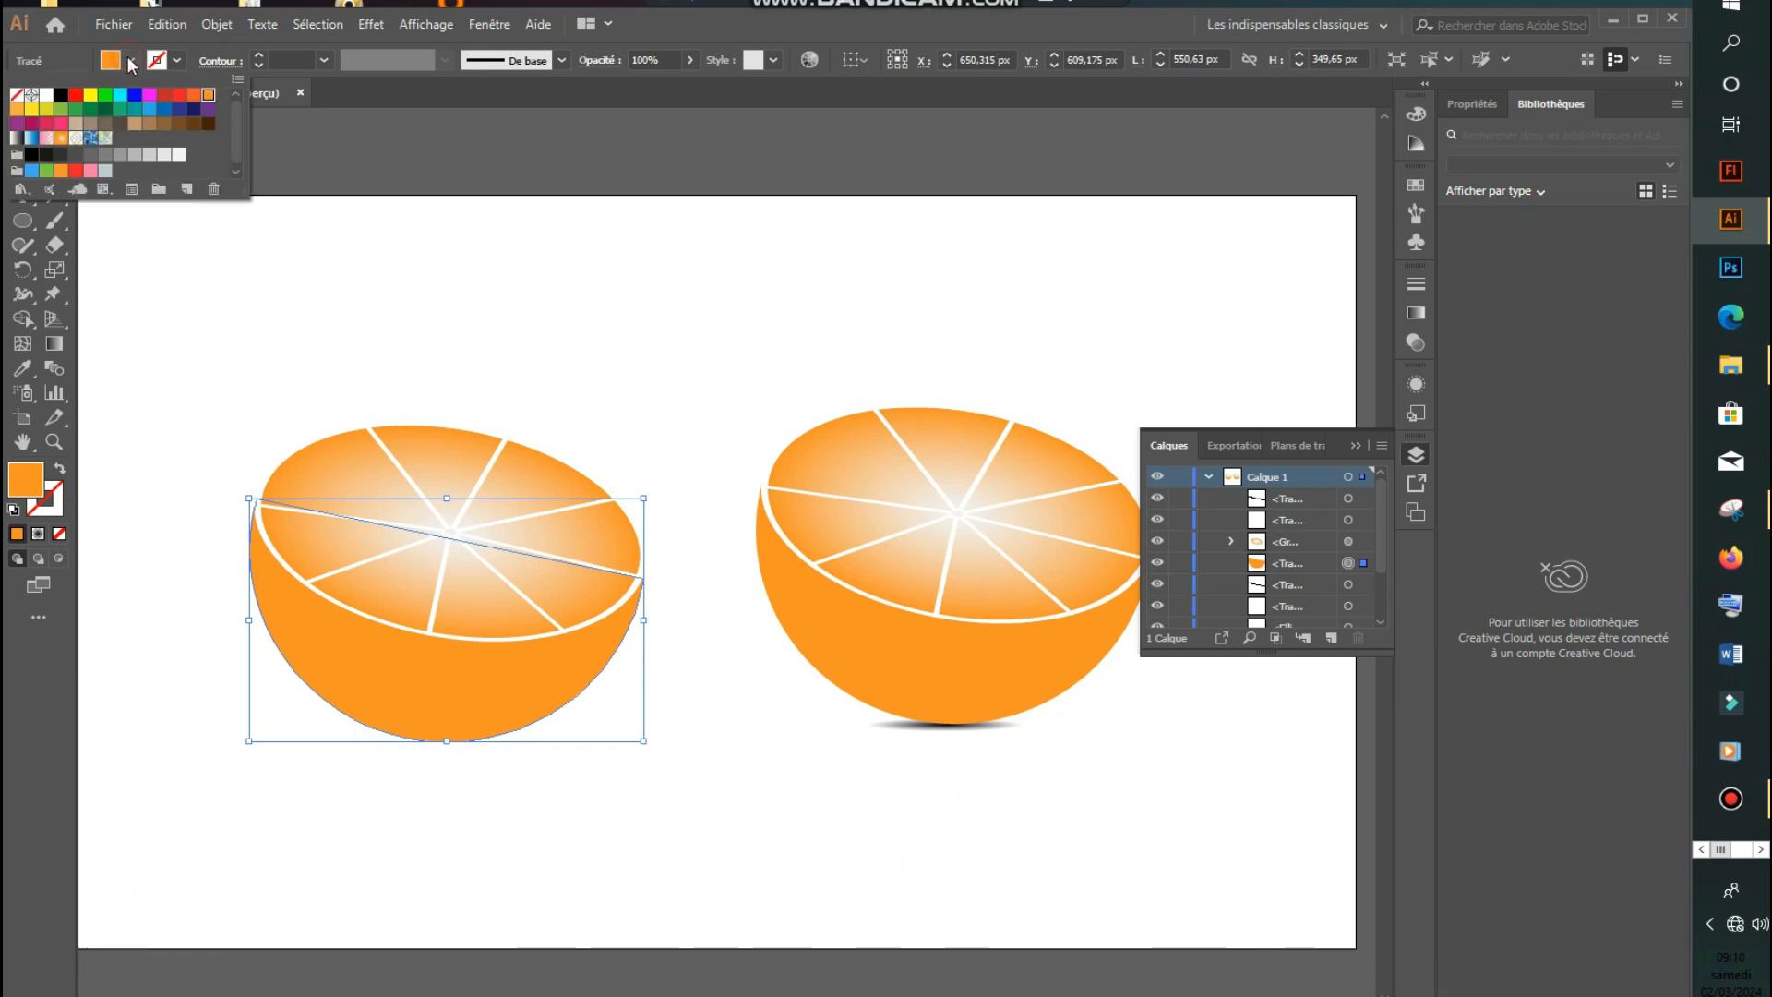
pyautogui.click(90, 109)
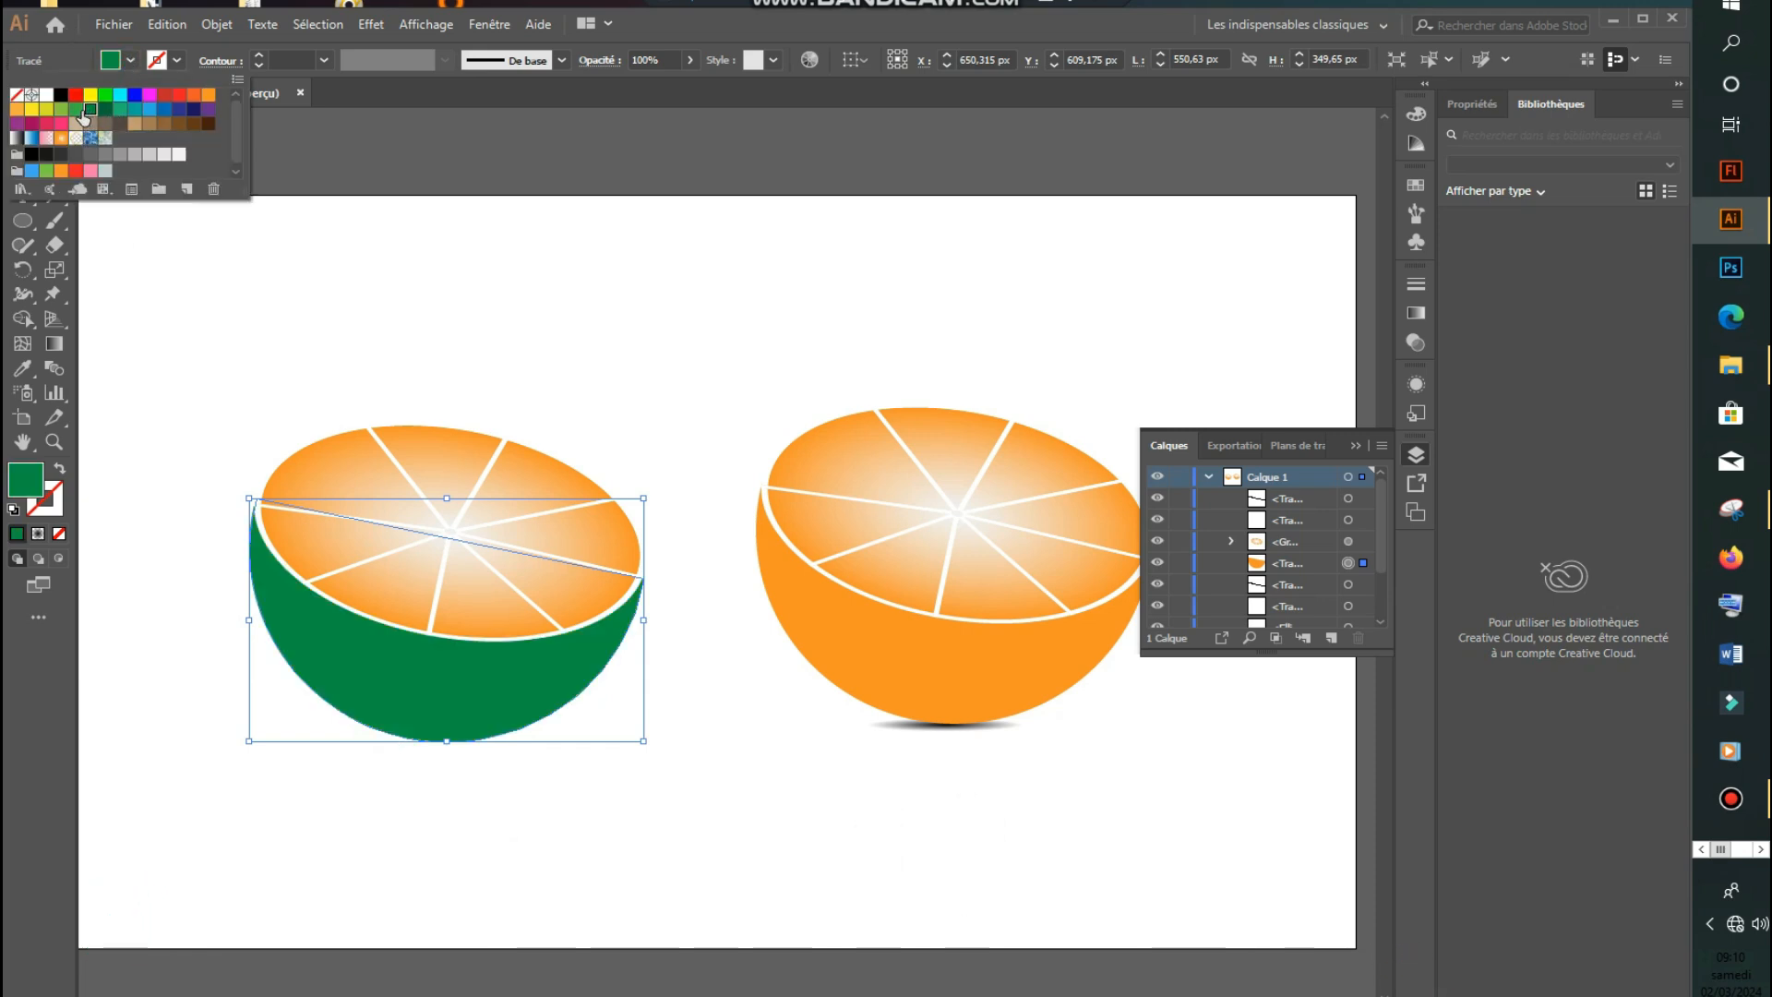
pyautogui.click(76, 110)
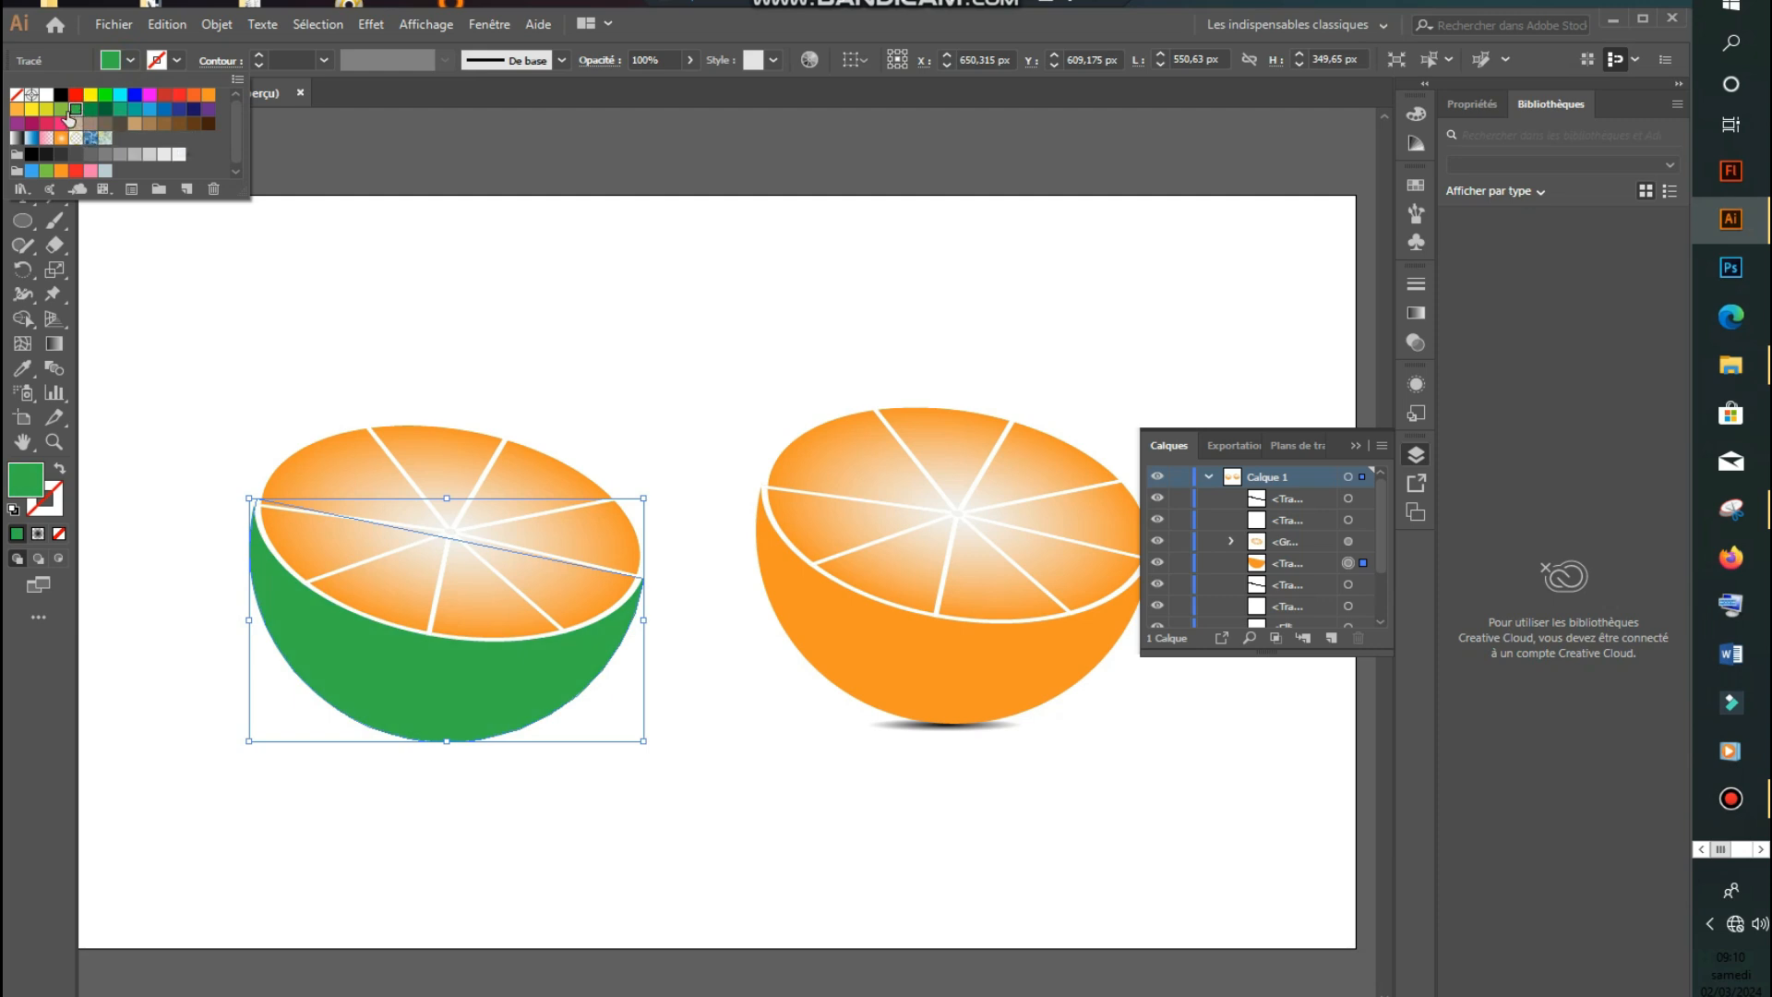
pyautogui.click(60, 110)
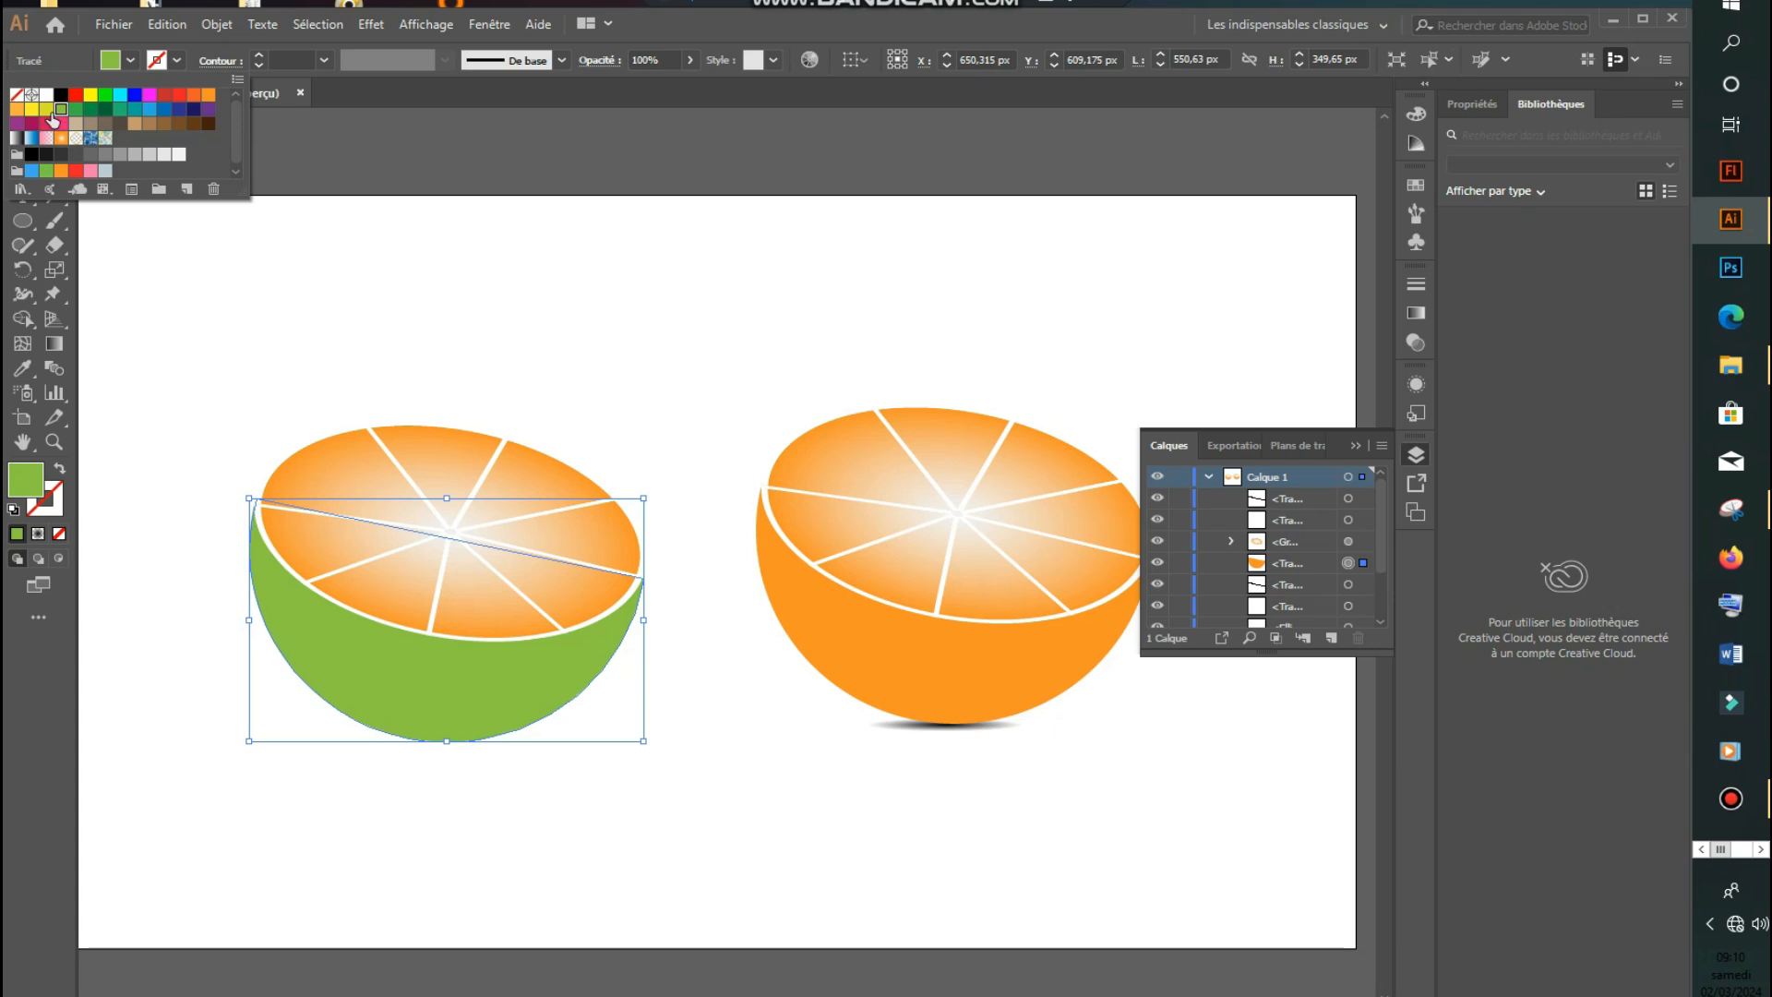
pyautogui.click(50, 111)
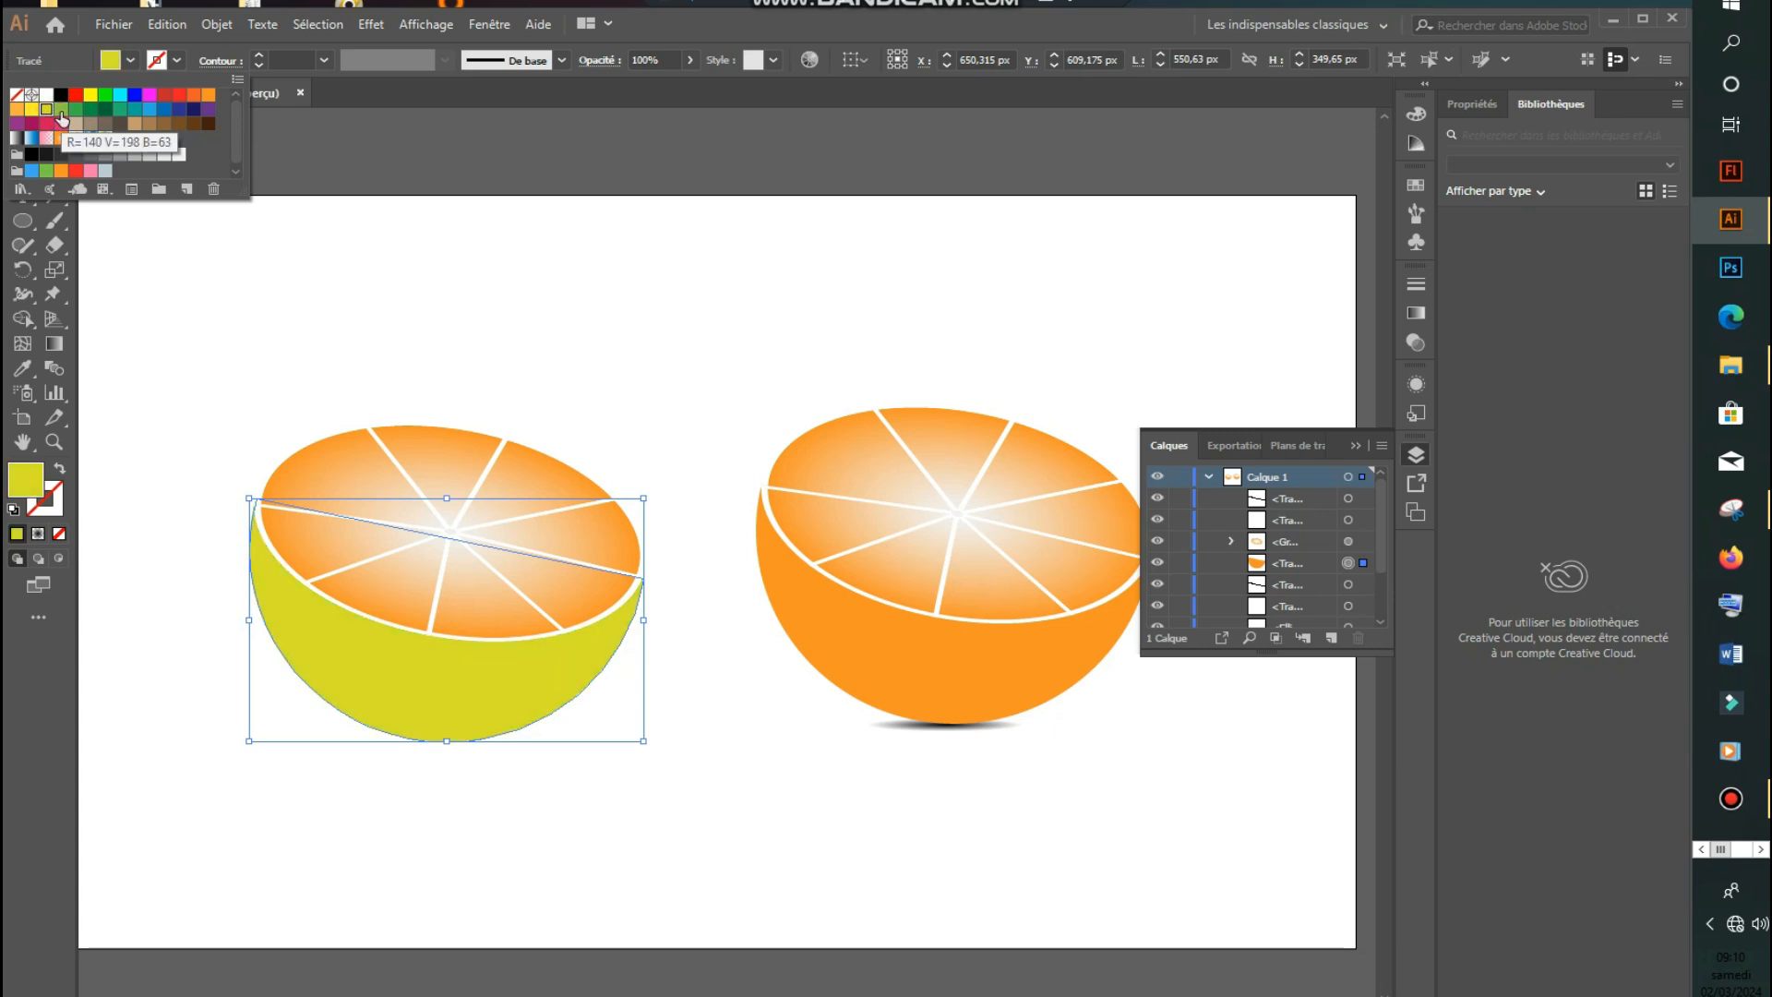
pyautogui.click(62, 112)
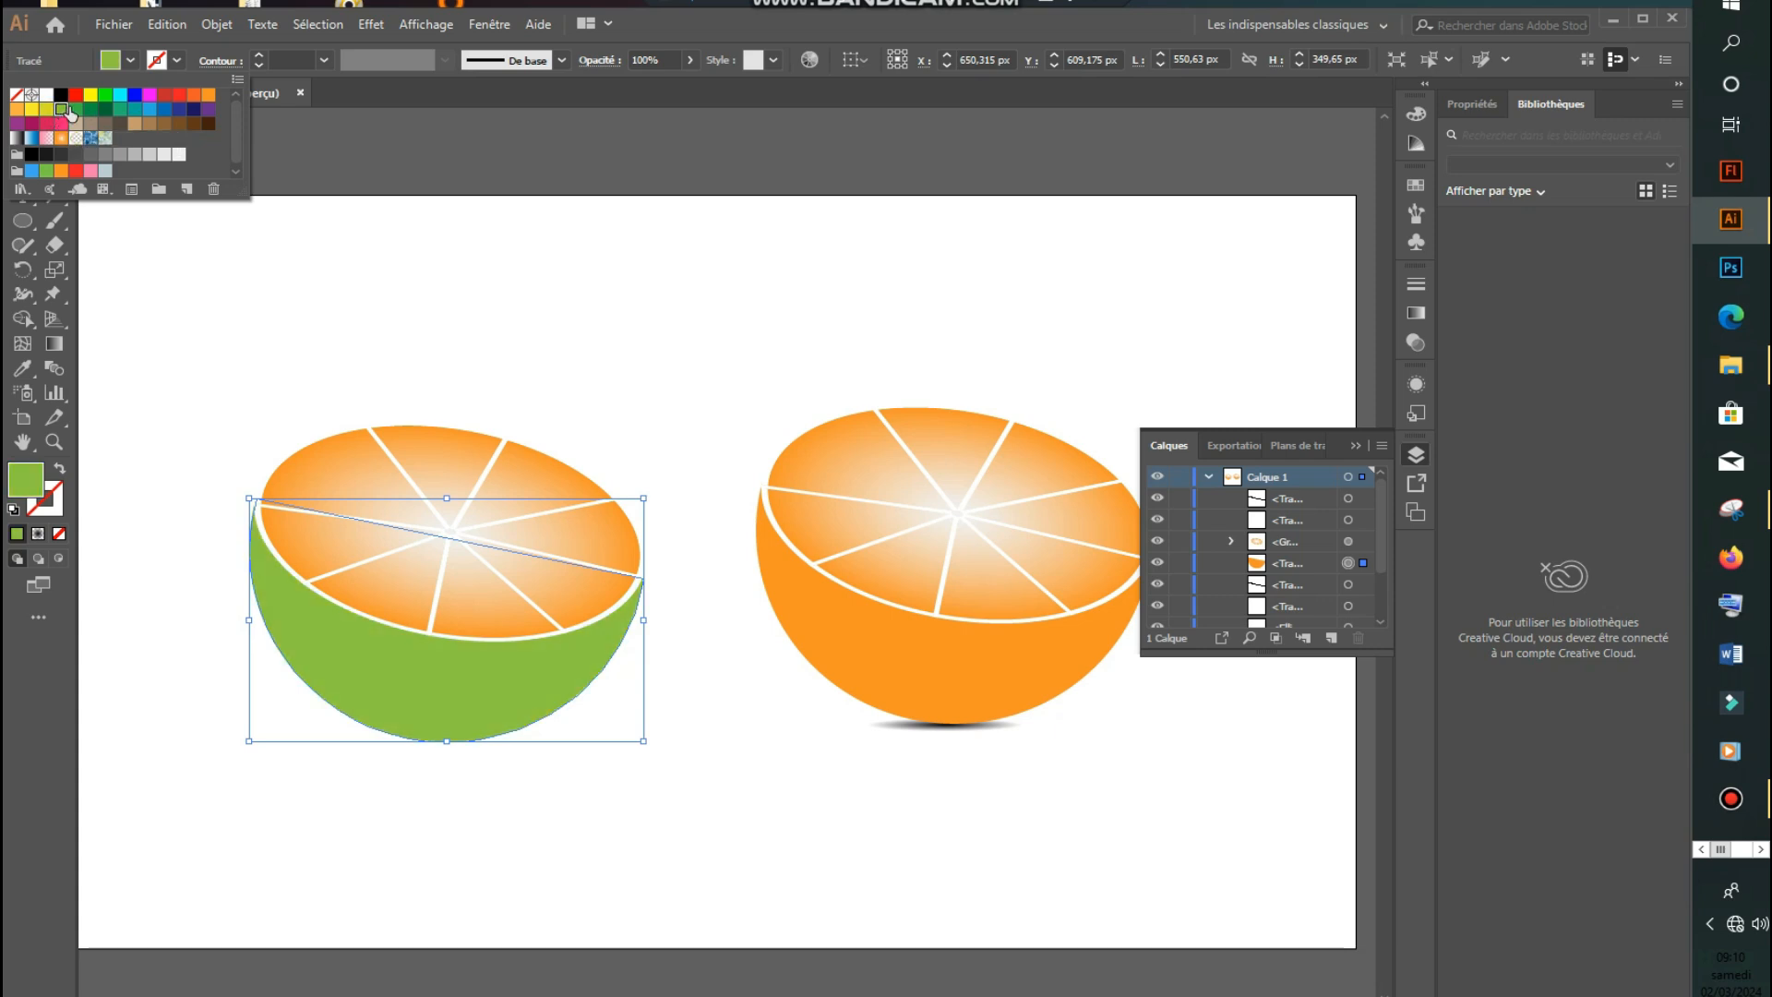
pyautogui.click(727, 799)
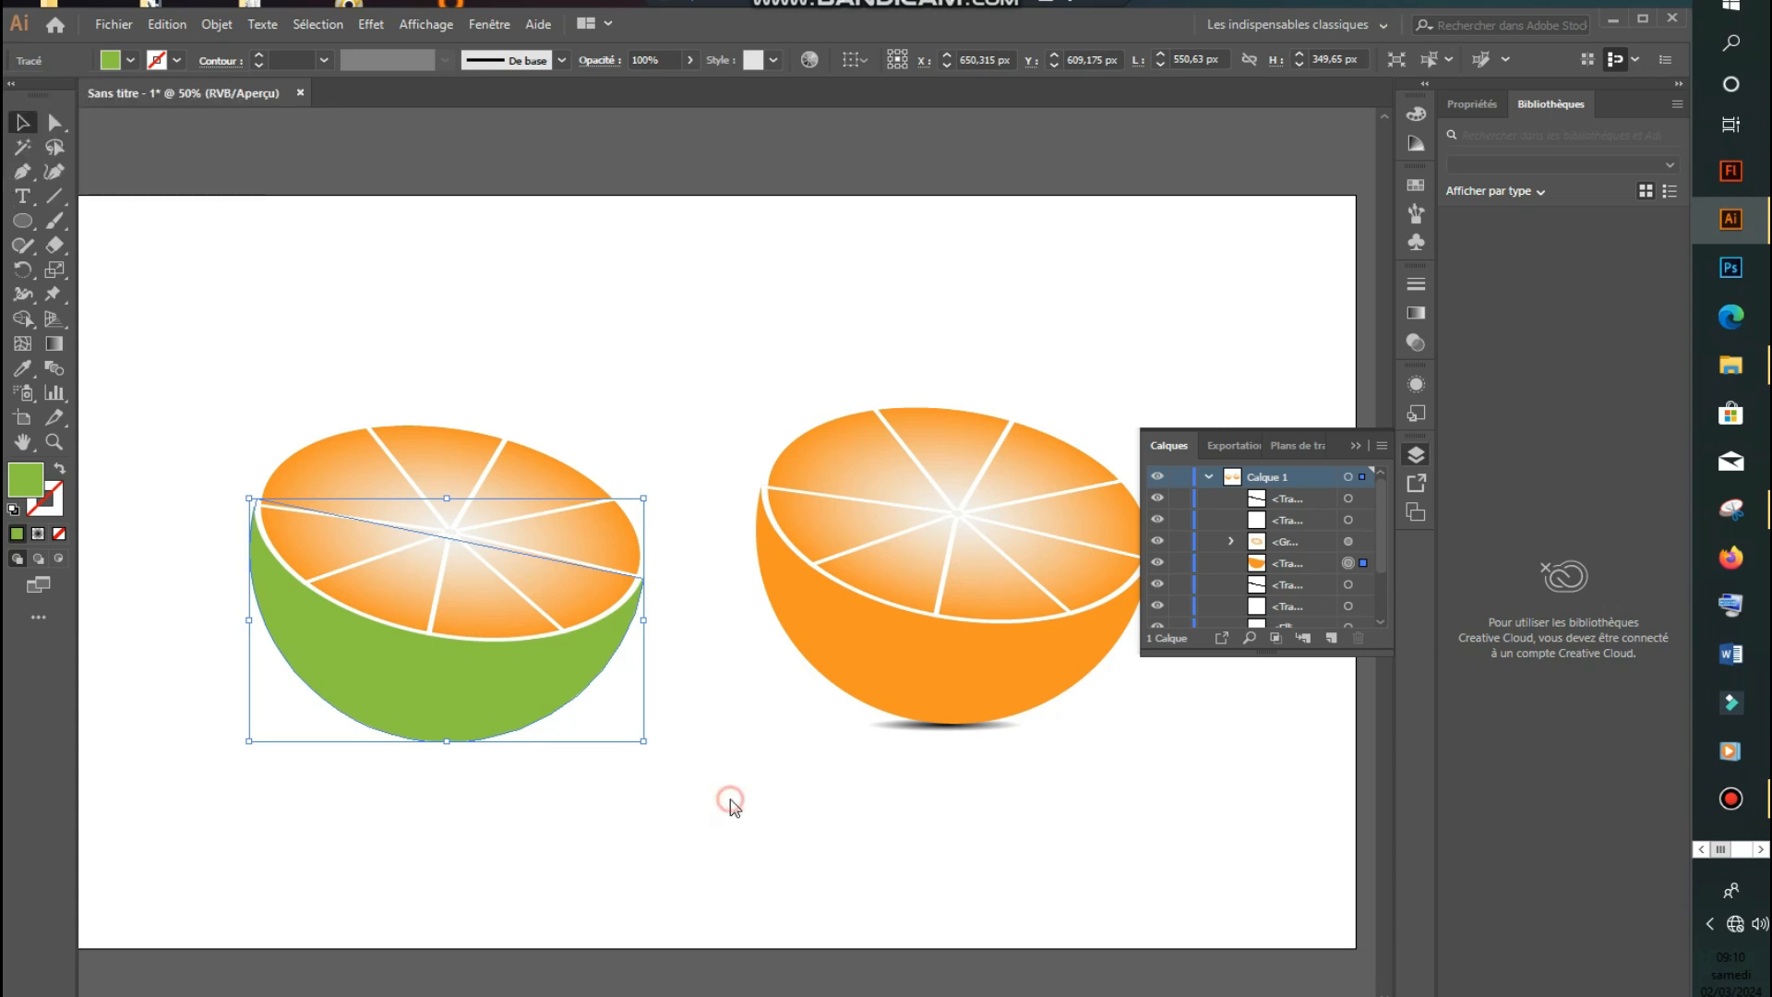
# Remove the 3D Rotation effect from the slice group above the green peel.
pyautogui.click(497, 438)
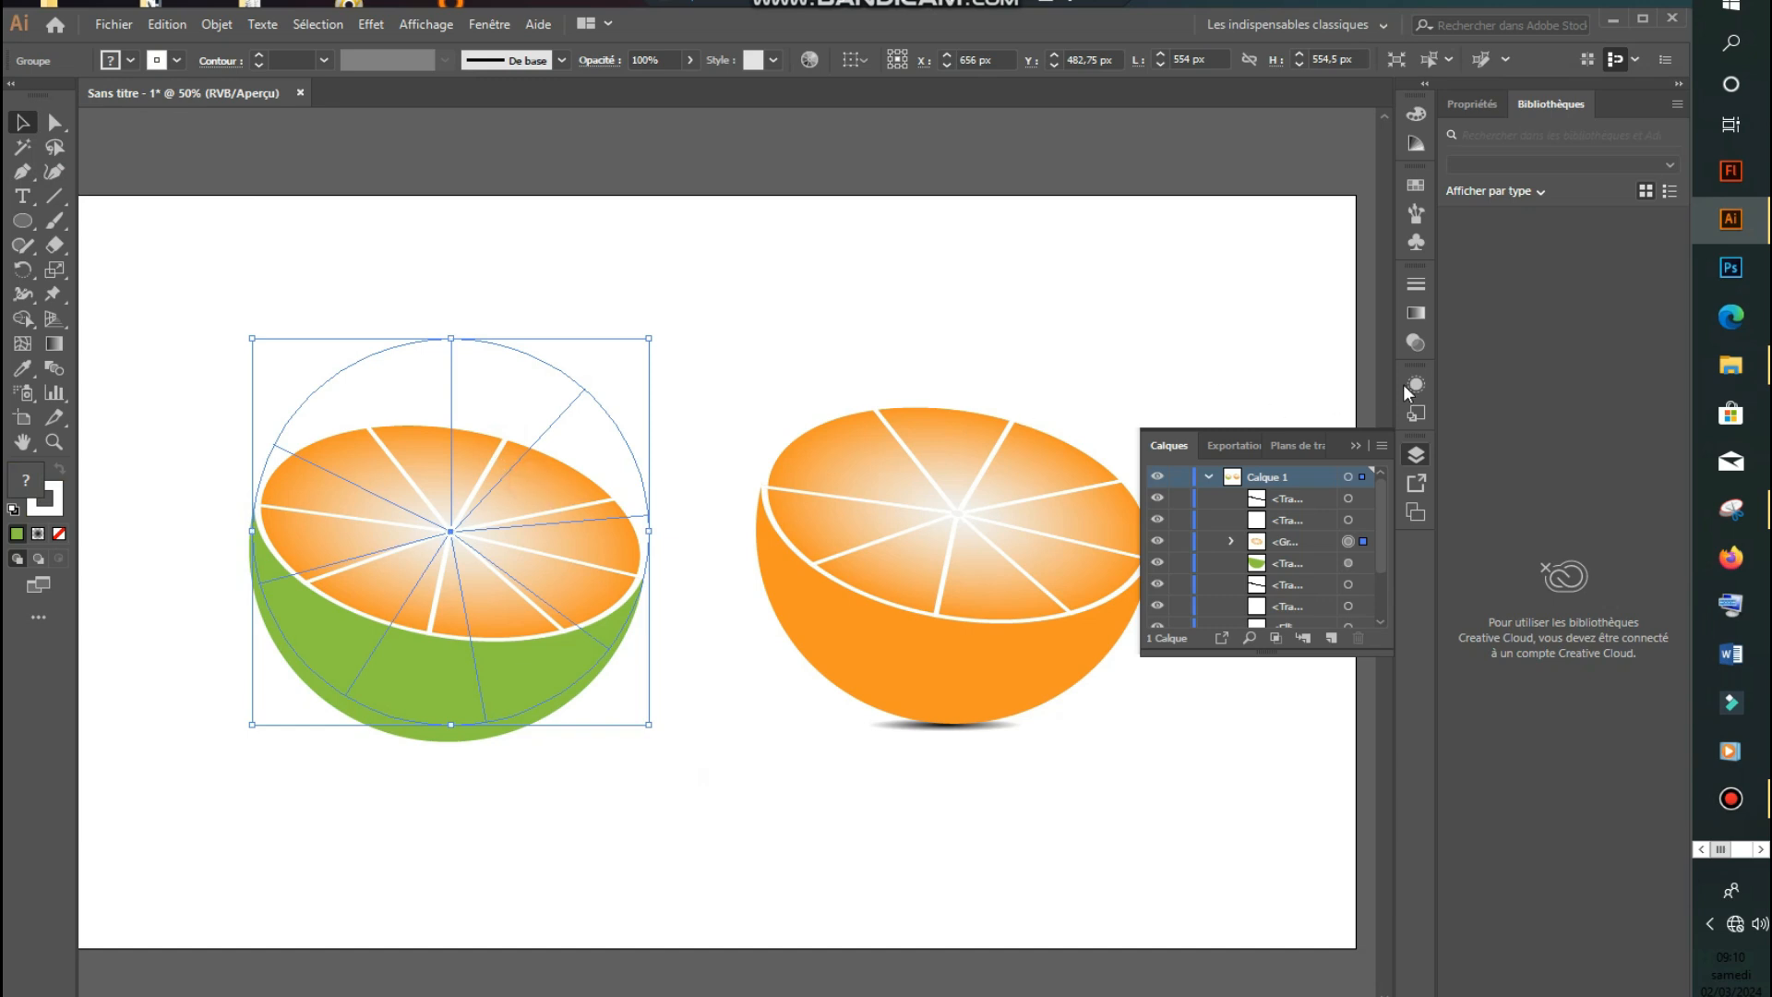
pyautogui.click(1418, 314)
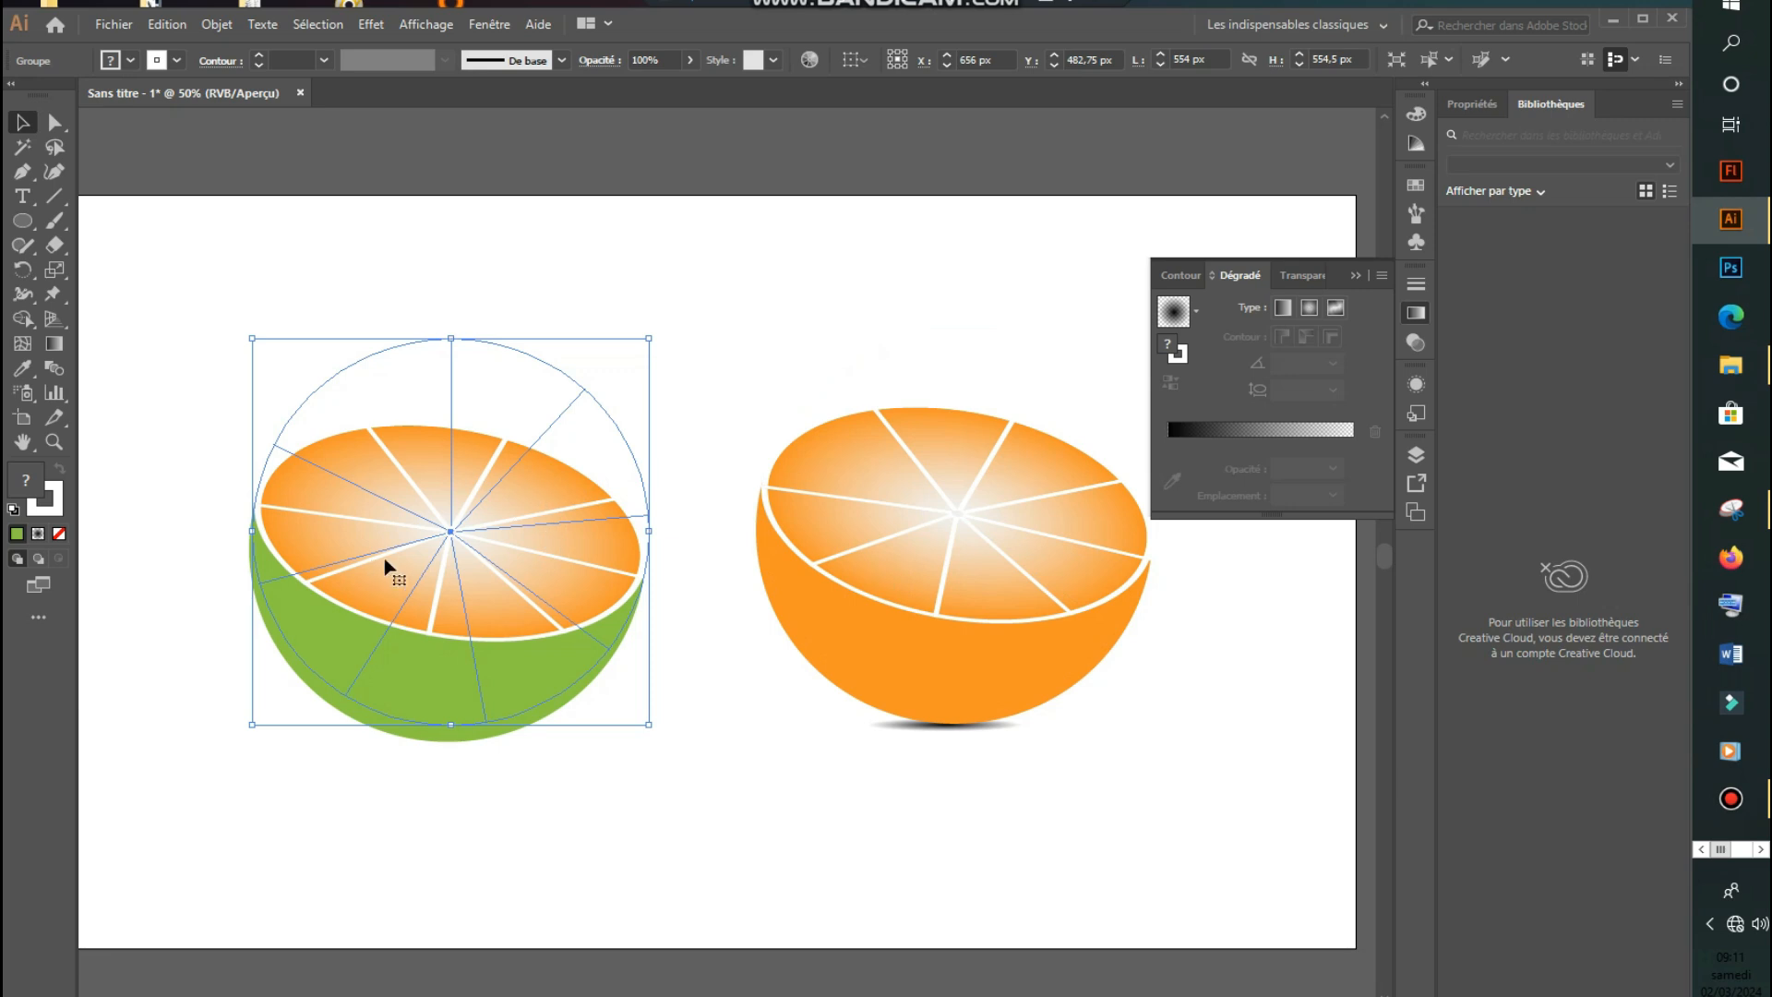
pyautogui.click(1416, 385)
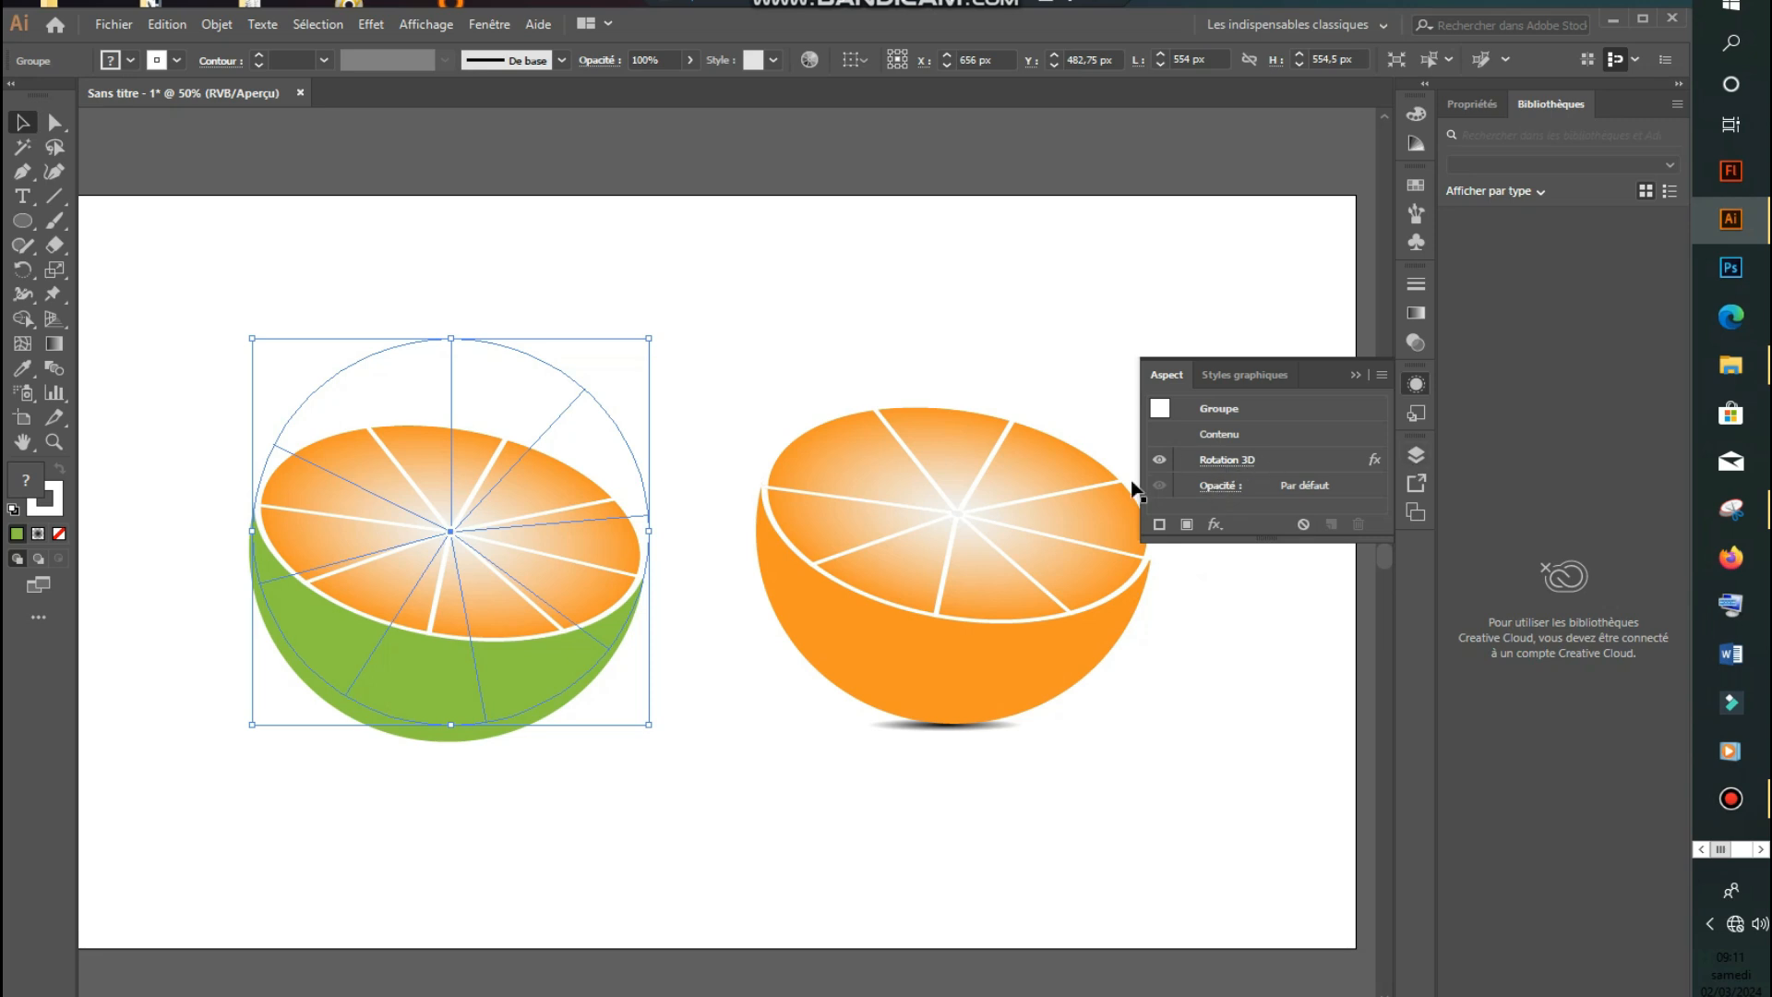
pyautogui.click(1160, 460)
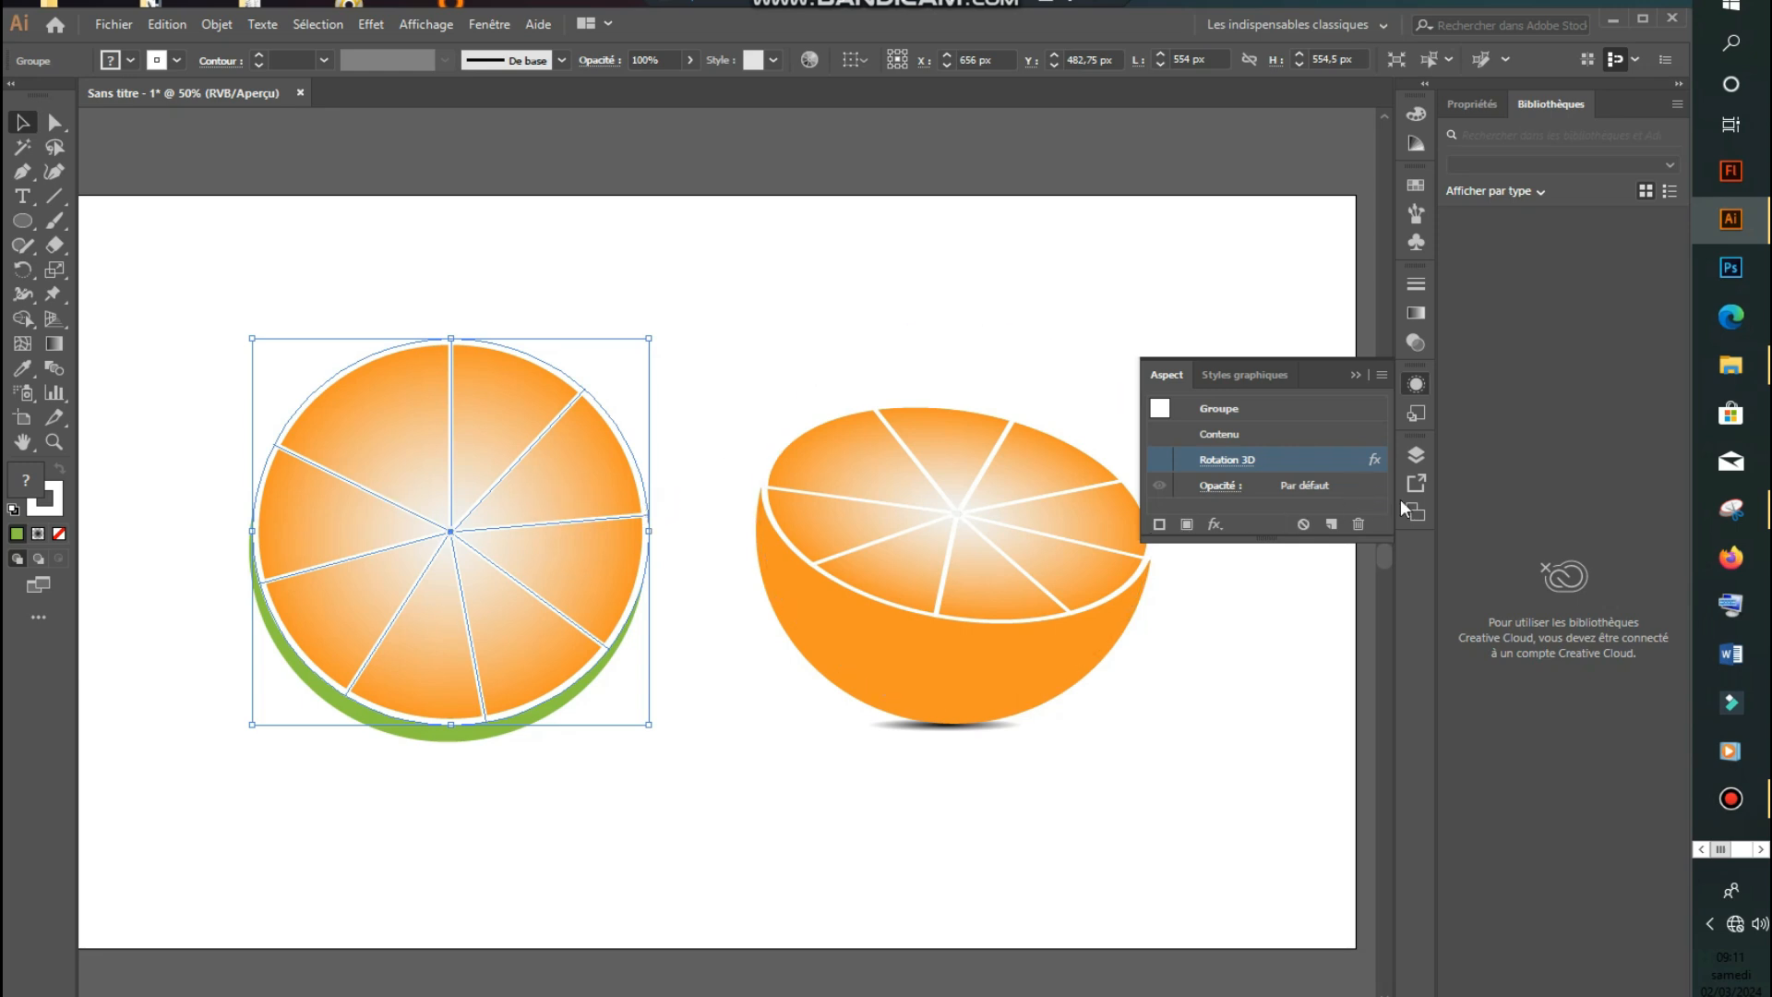
pyautogui.click(1357, 522)
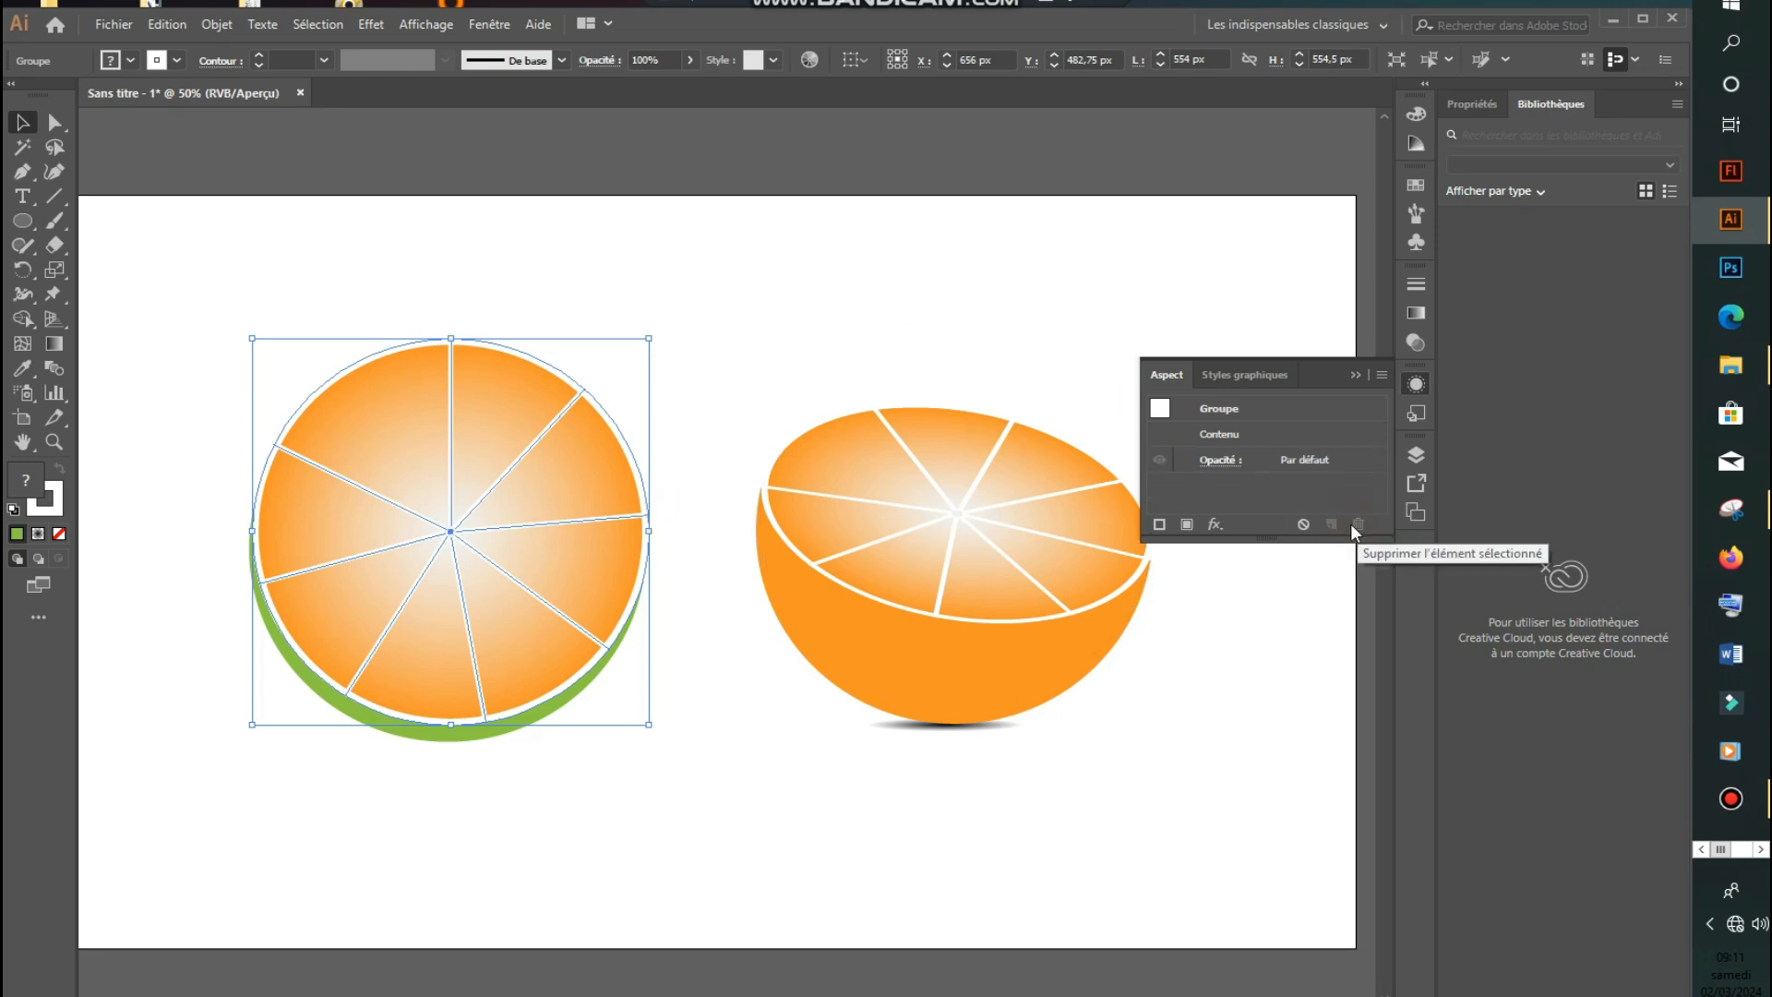
pyautogui.click(719, 336)
pyautogui.click(578, 421)
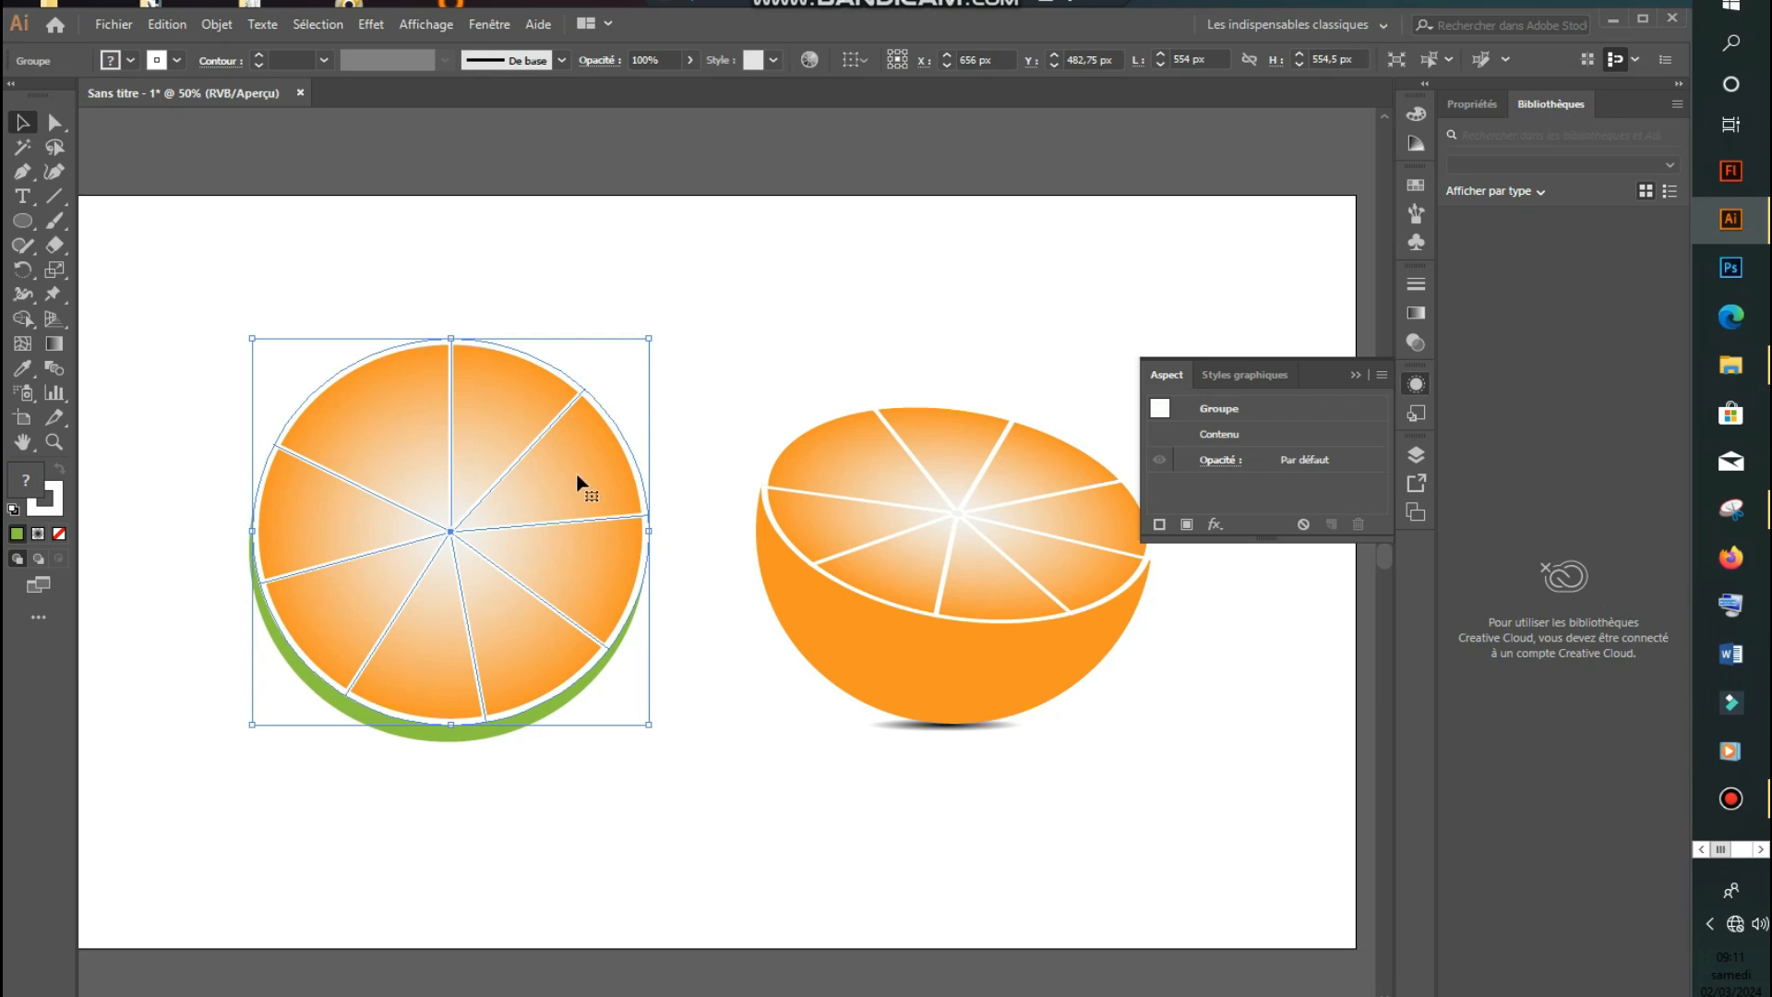
# Recolor the outer gradient stop of the circle inside the flat slice group to the green swatch R=140 V=198 B=63.
pyautogui.click(1417, 454)
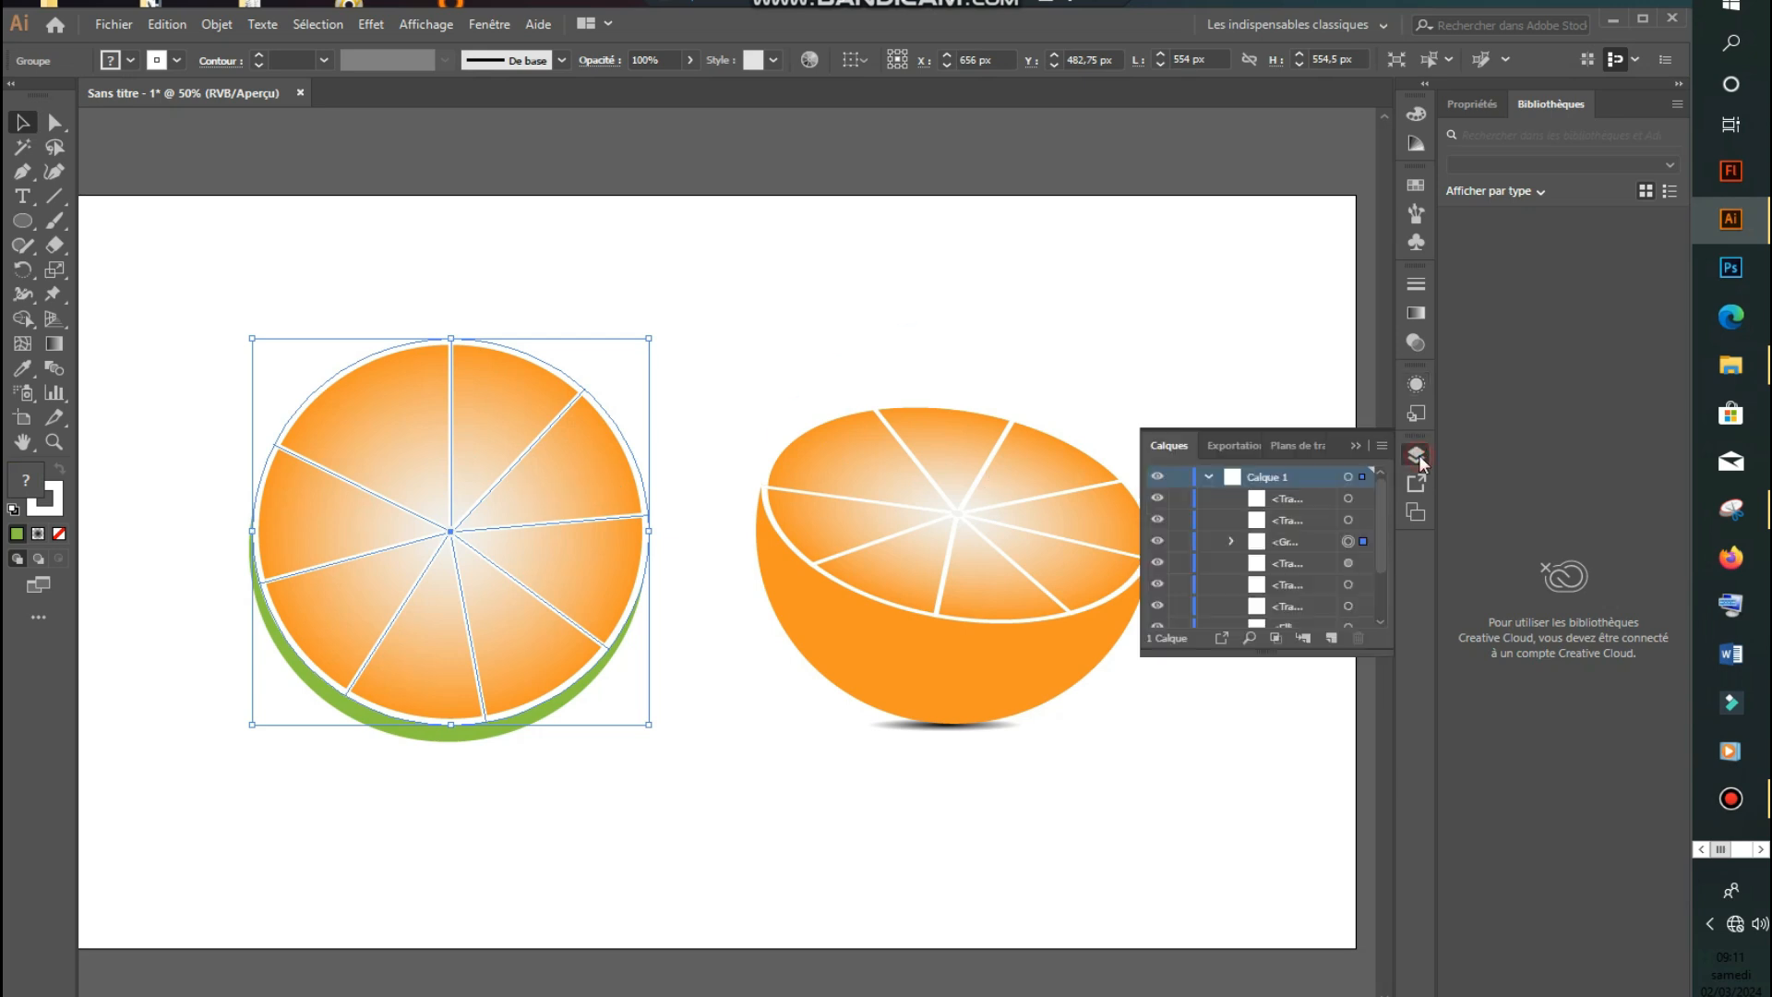
pyautogui.click(1159, 542)
pyautogui.click(1159, 542)
pyautogui.click(1228, 543)
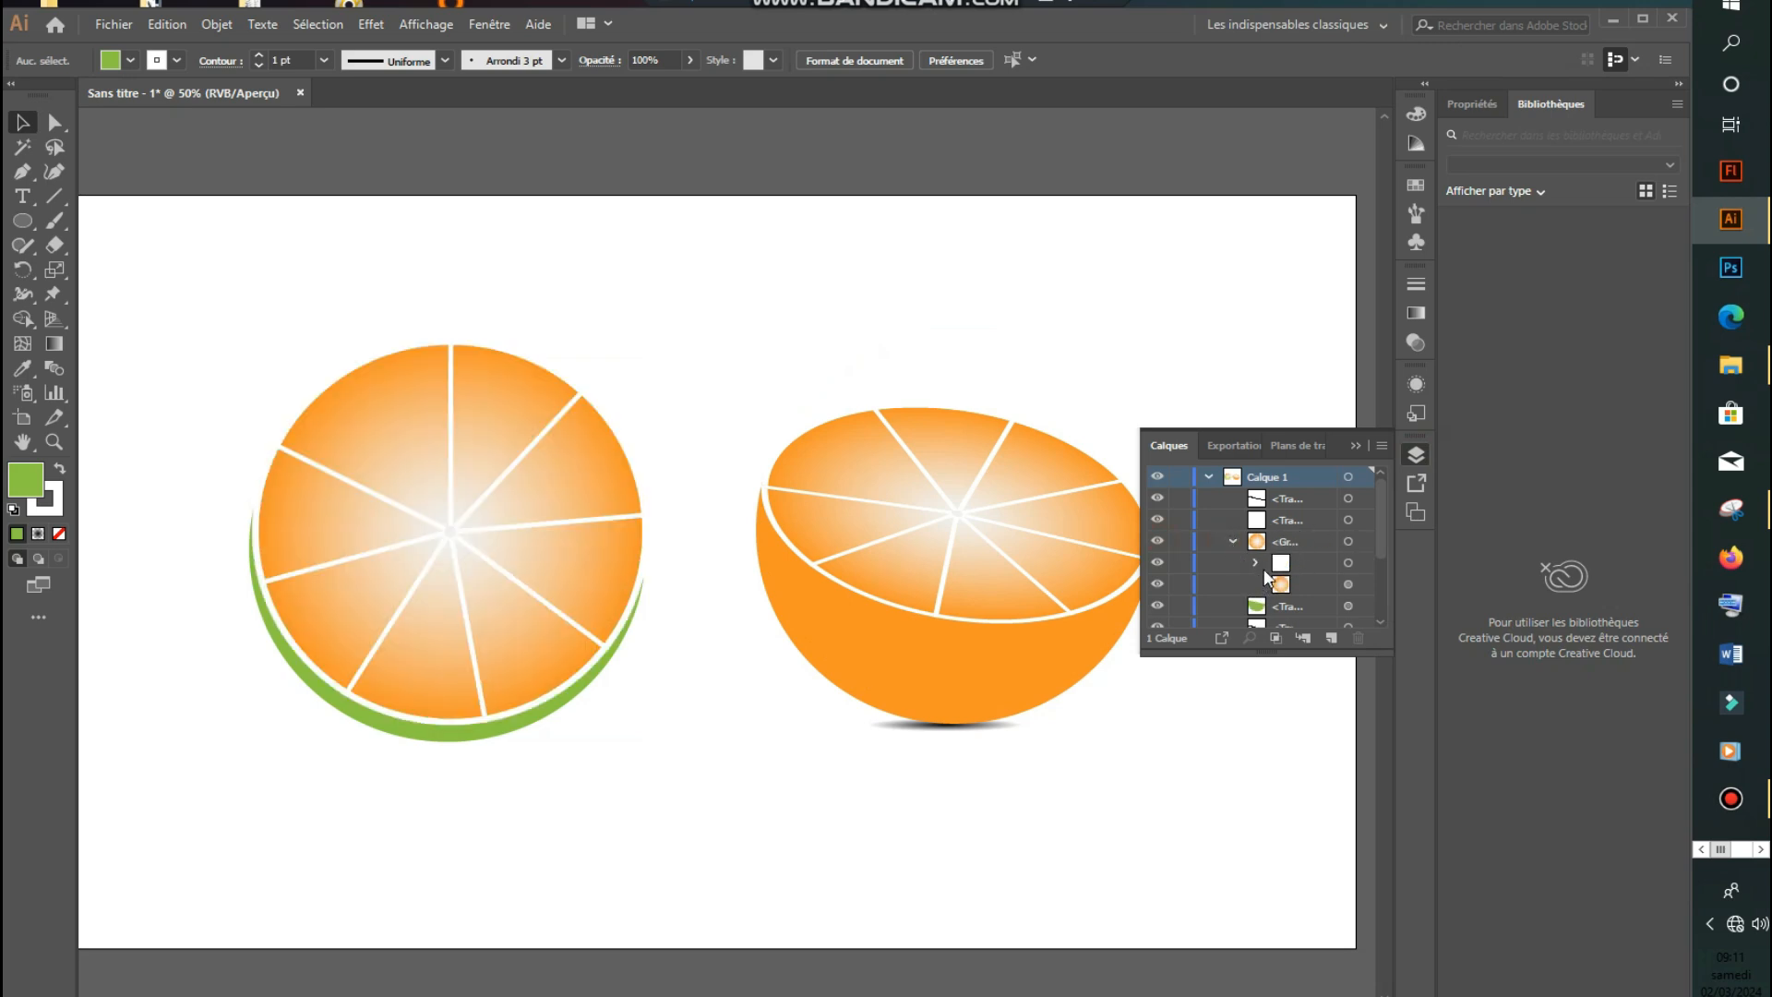
pyautogui.click(1283, 583)
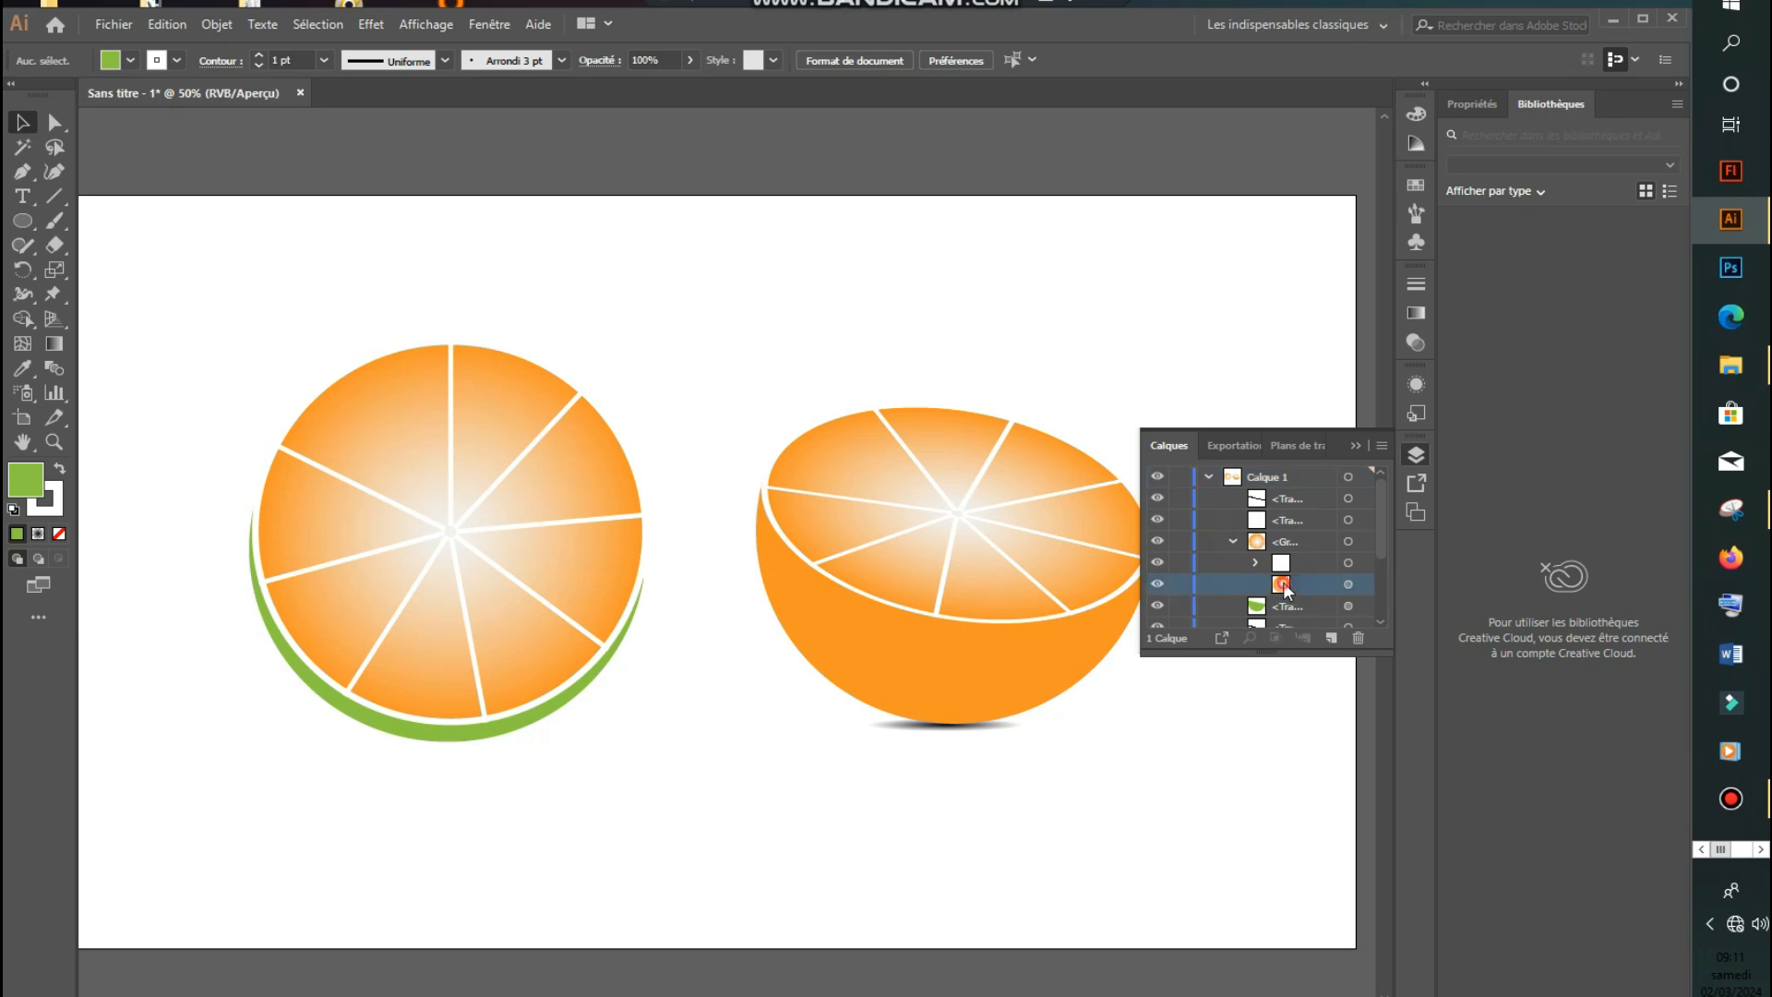
pyautogui.click(1347, 584)
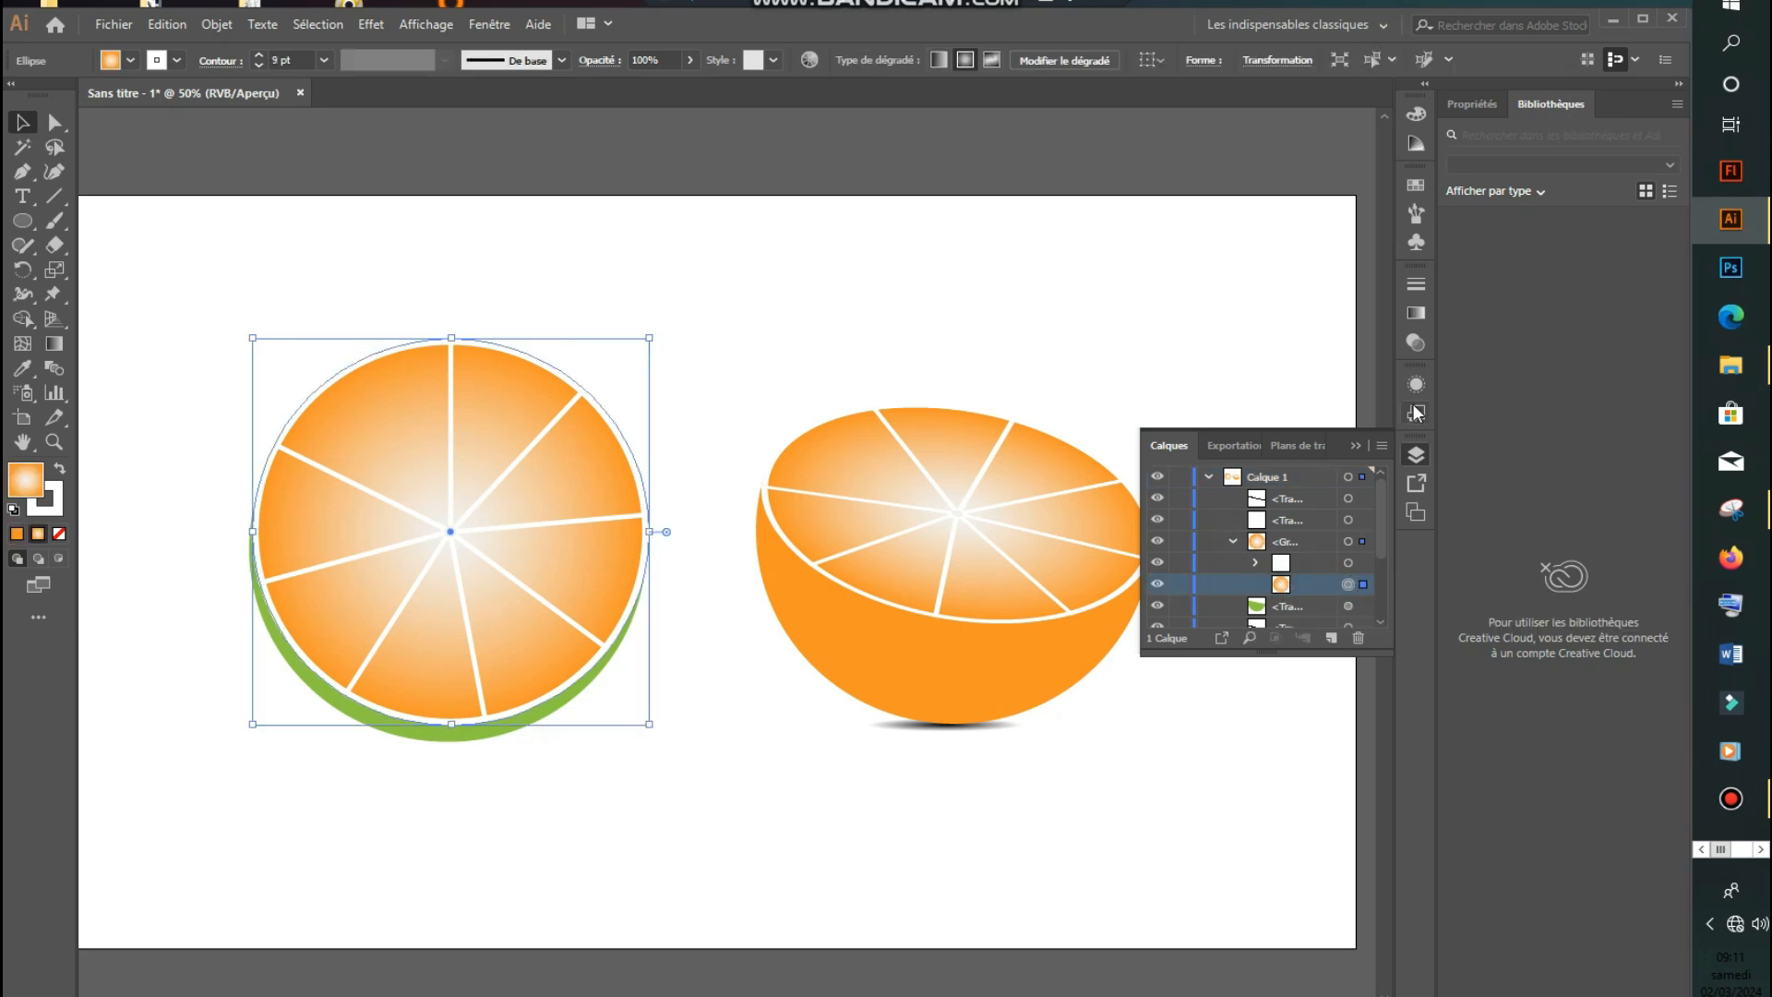
pyautogui.click(1415, 313)
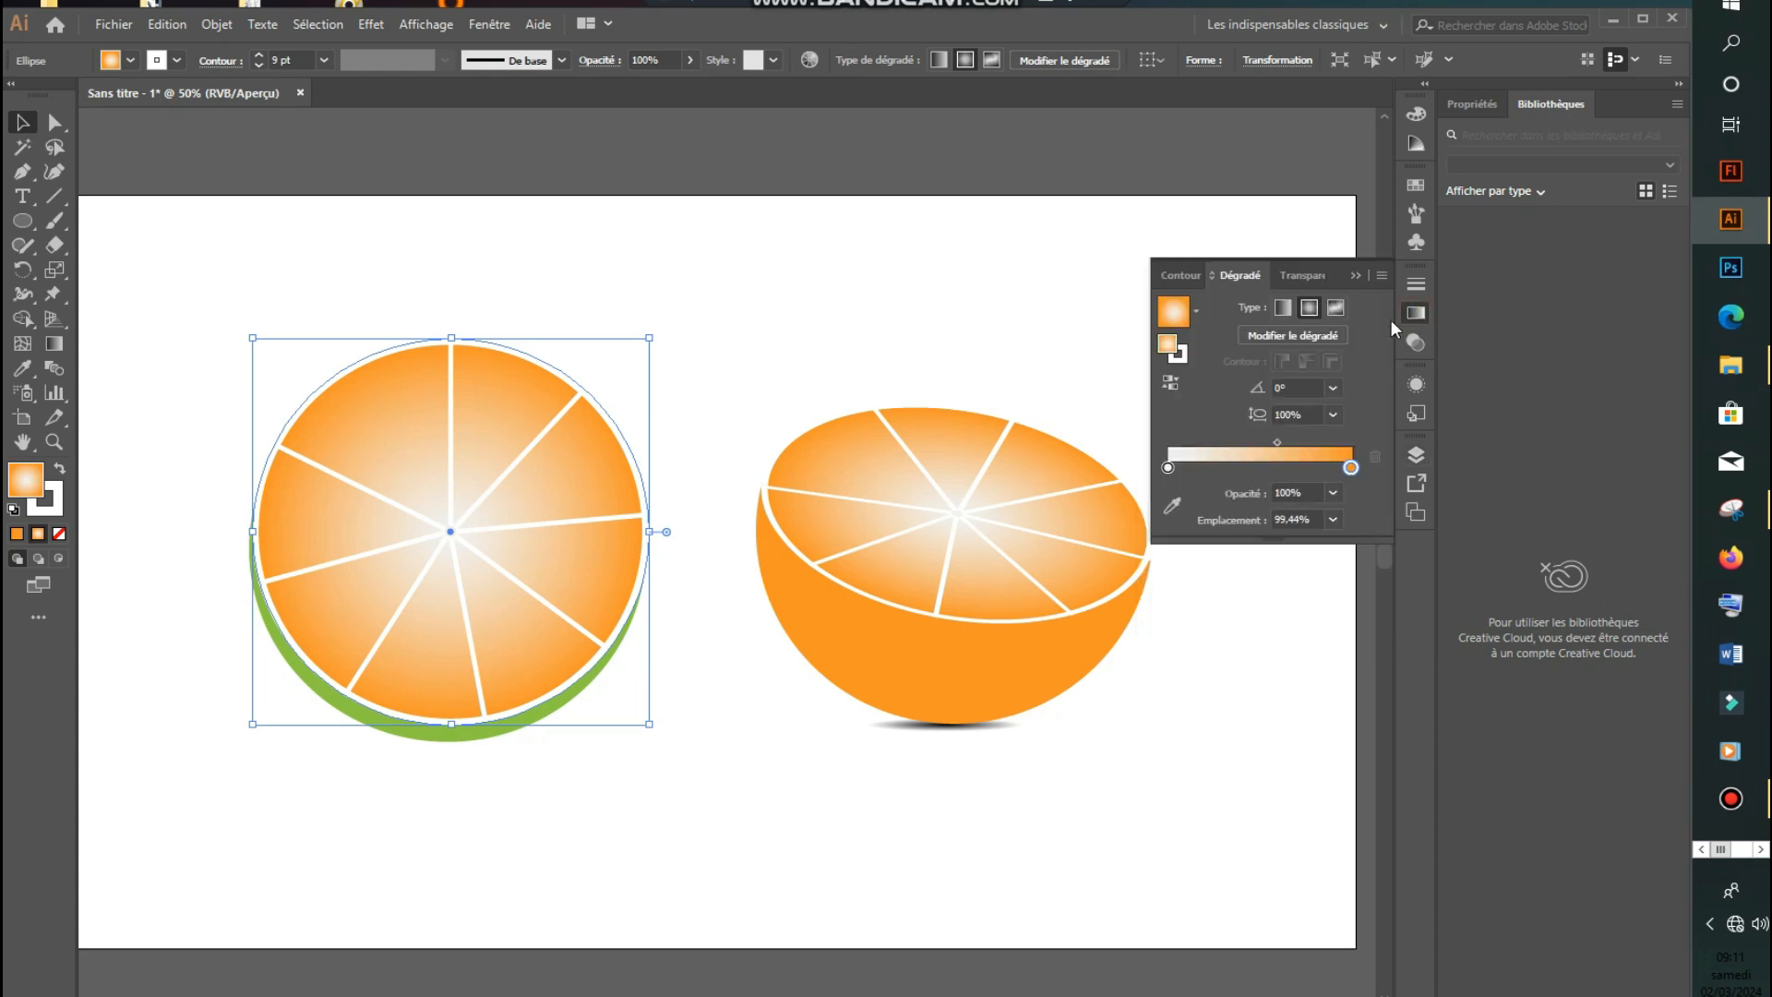
pyautogui.doubleClick(1350, 468)
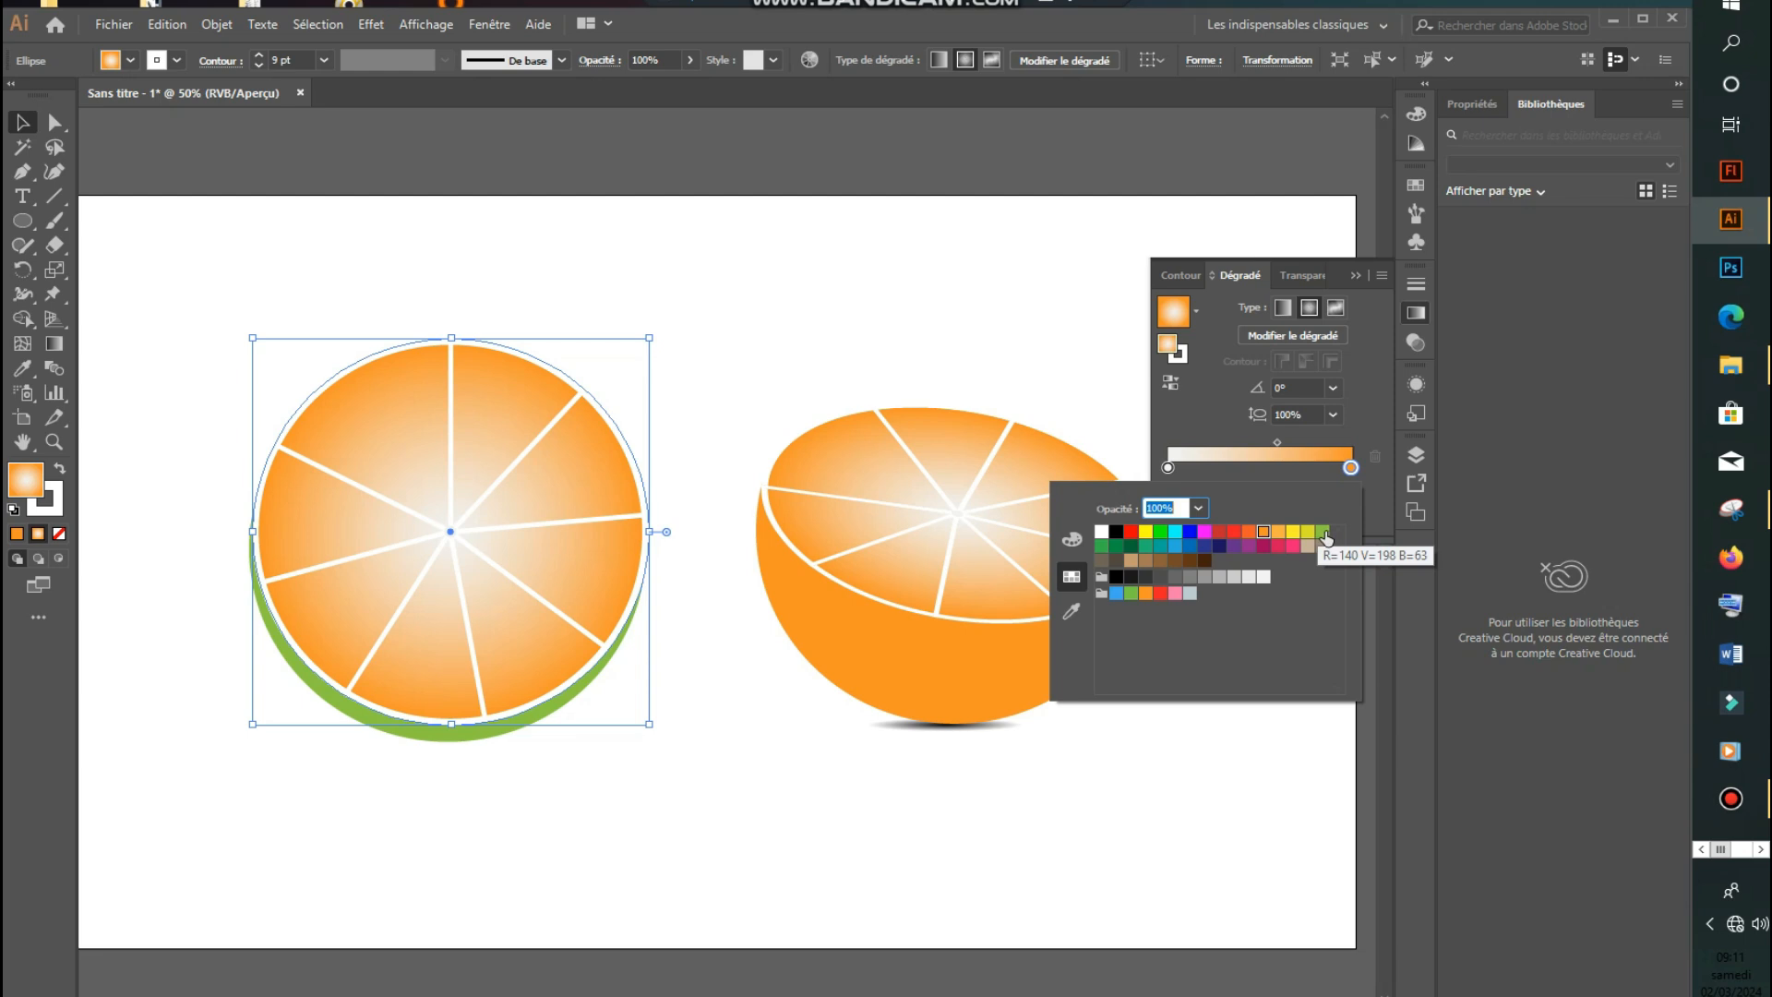
pyautogui.click(1323, 532)
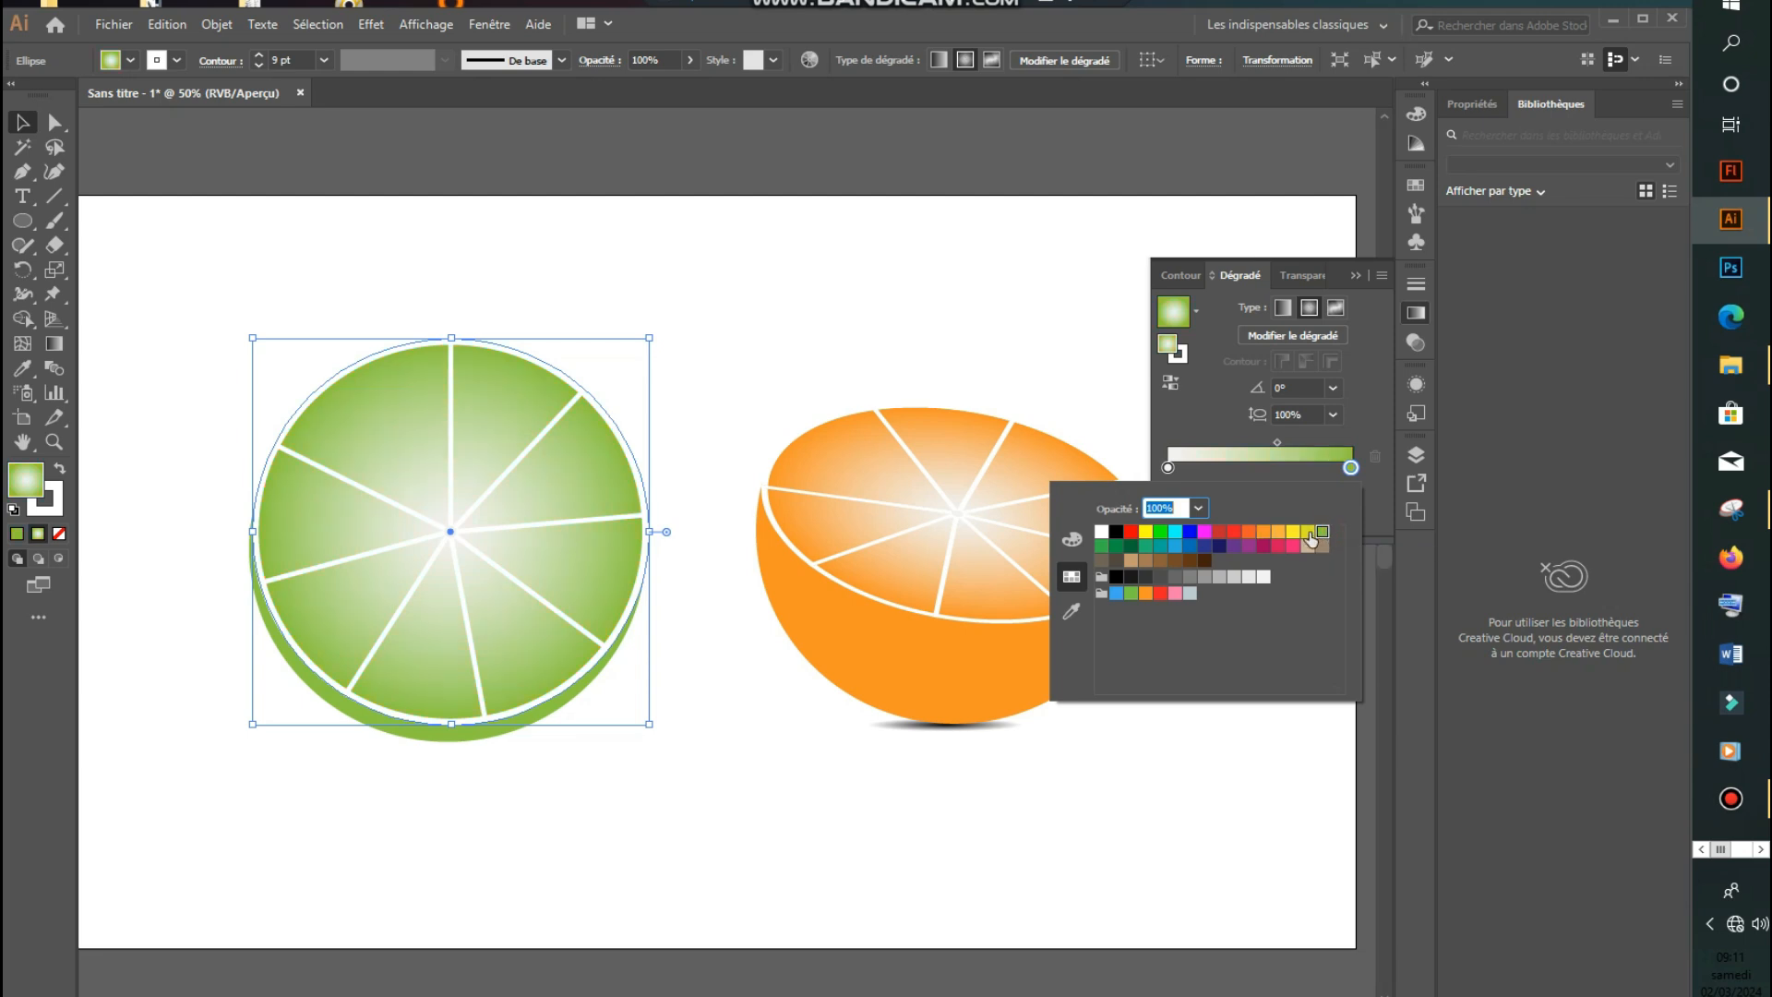
pyautogui.click(1309, 534)
pyautogui.click(1323, 532)
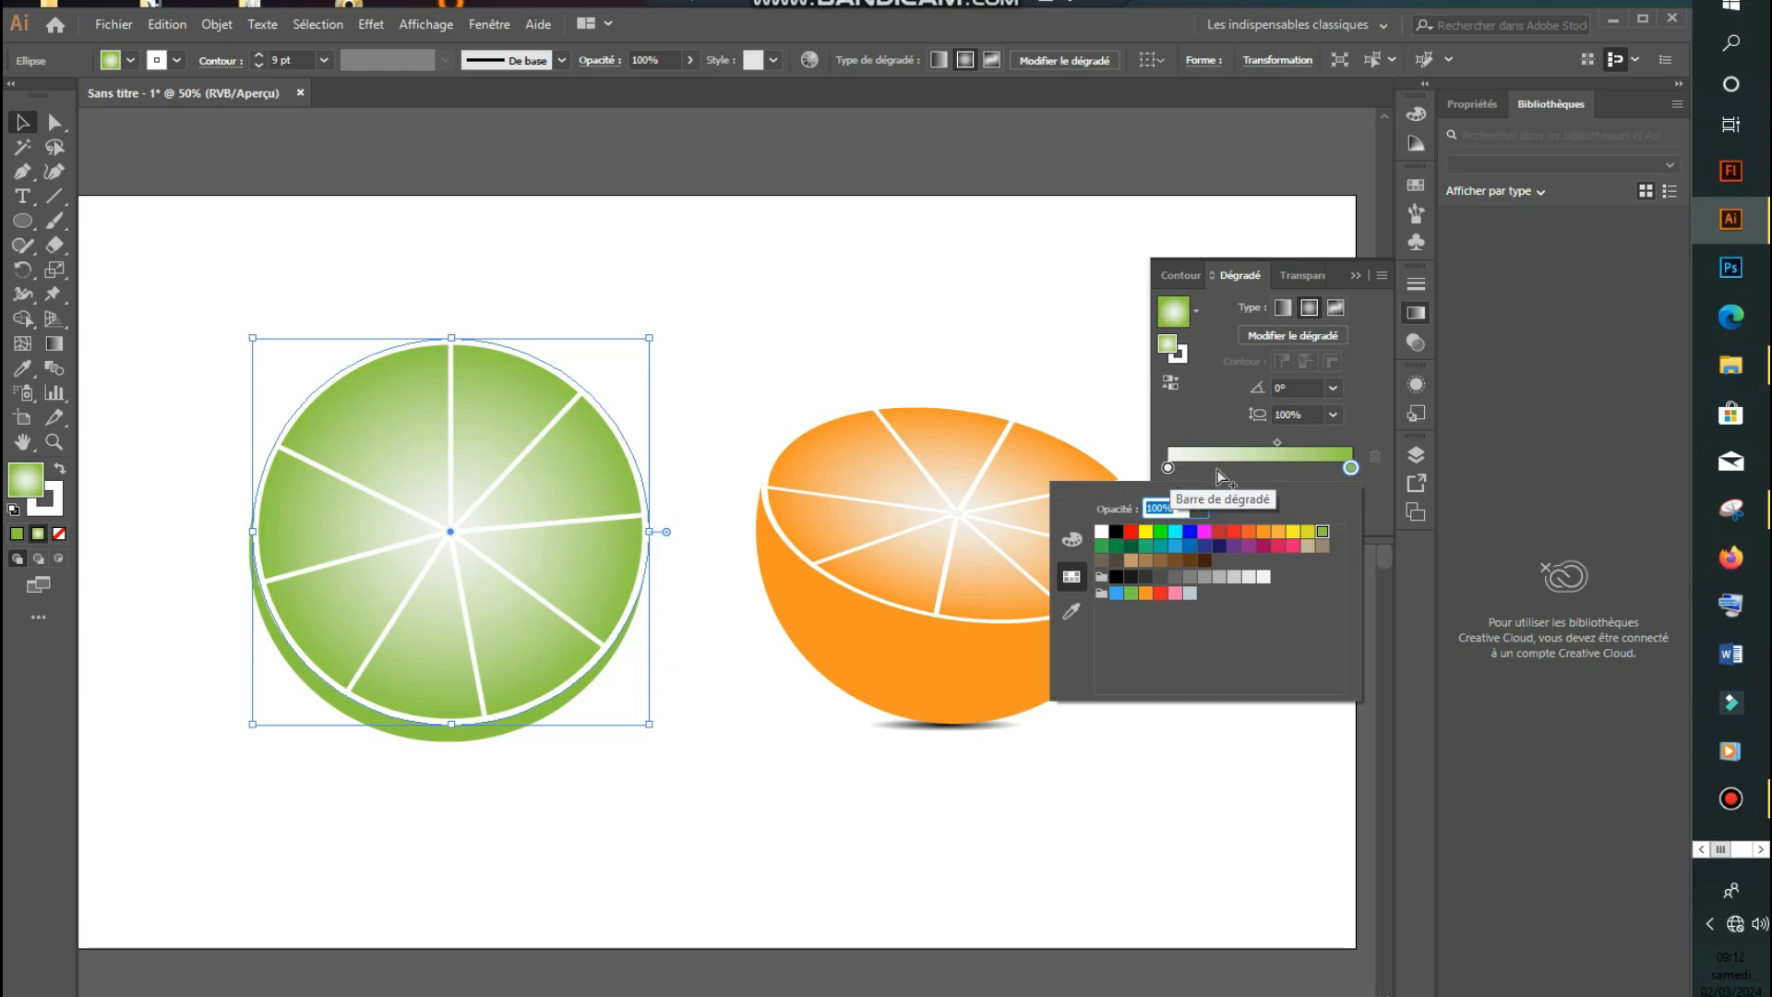
pyautogui.click(1354, 273)
pyautogui.click(1420, 312)
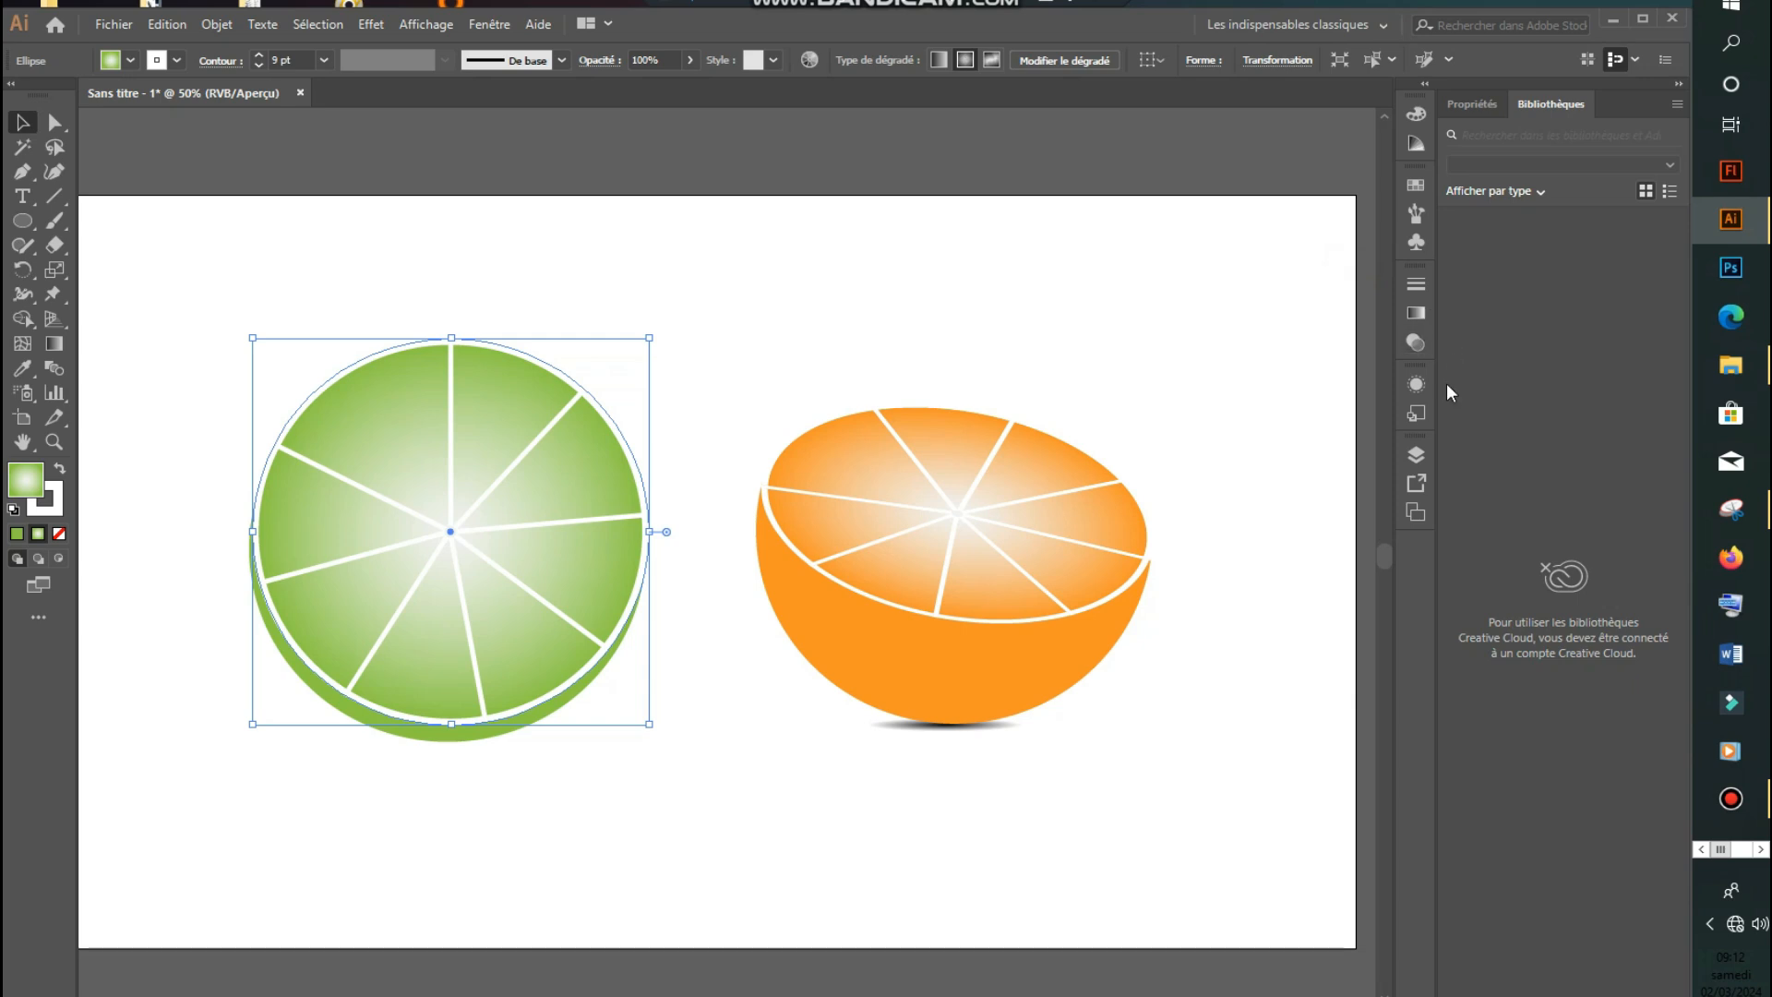
pyautogui.click(1412, 382)
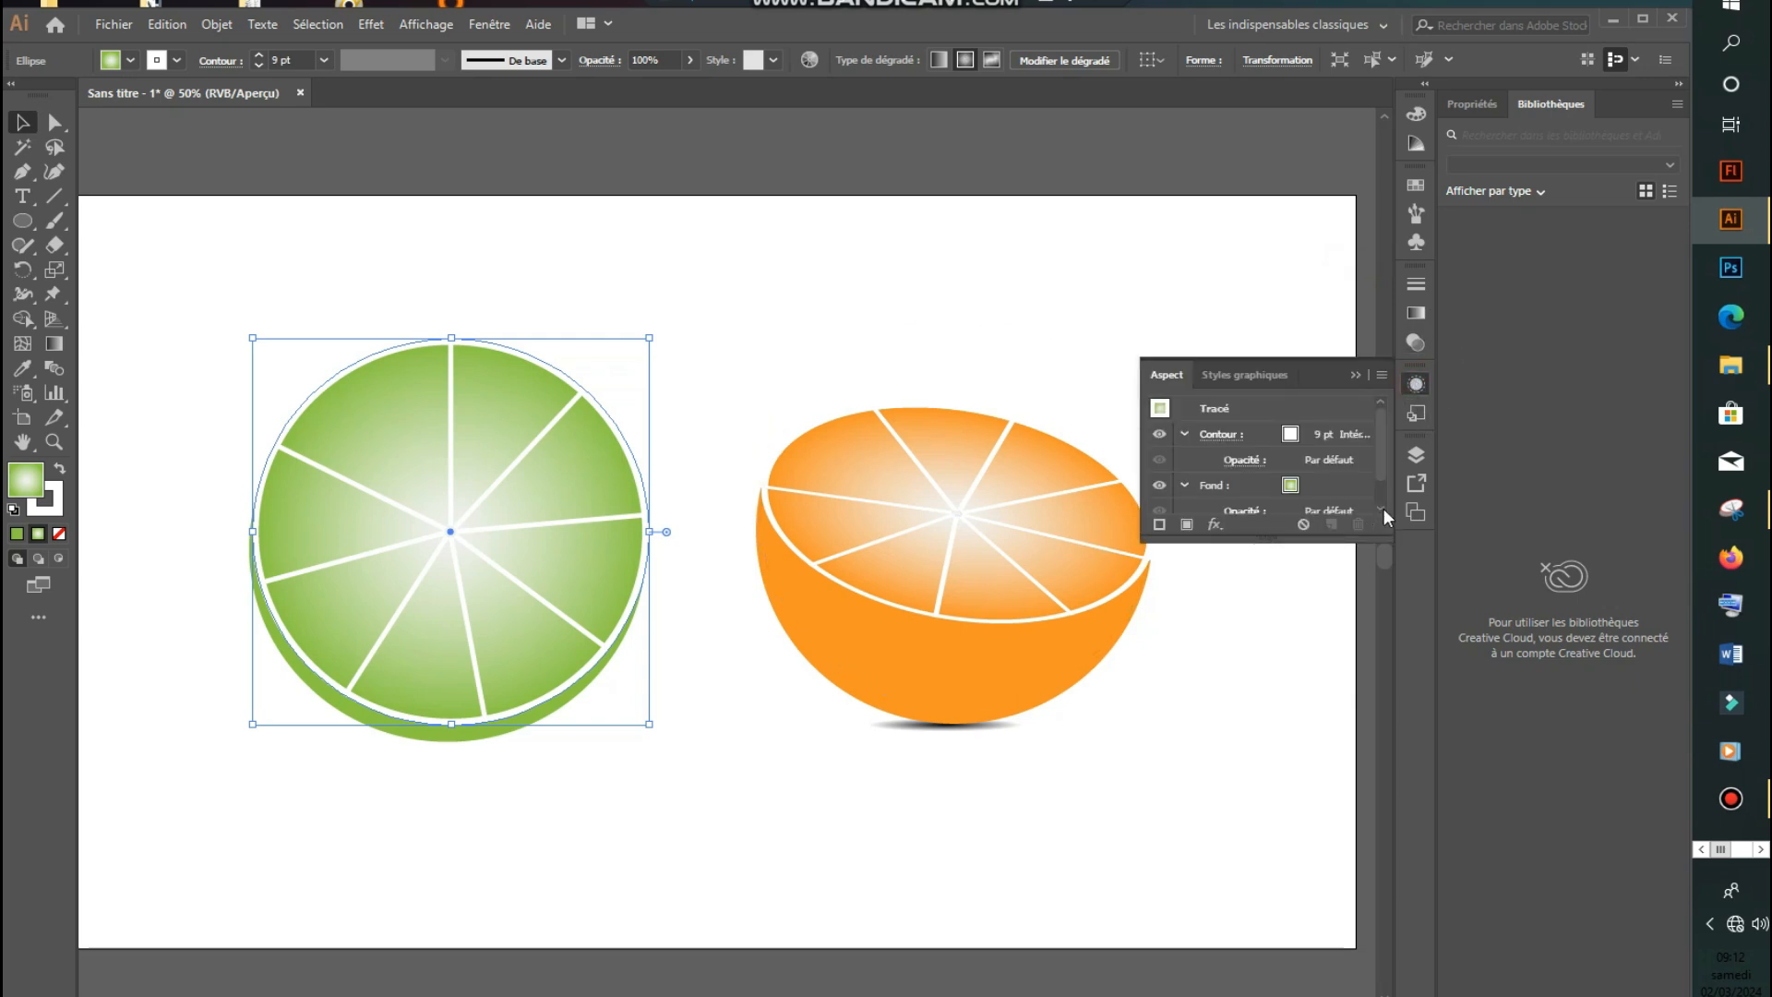
pyautogui.moveTo(1378, 456); pyautogui.dragTo(1386, 526)
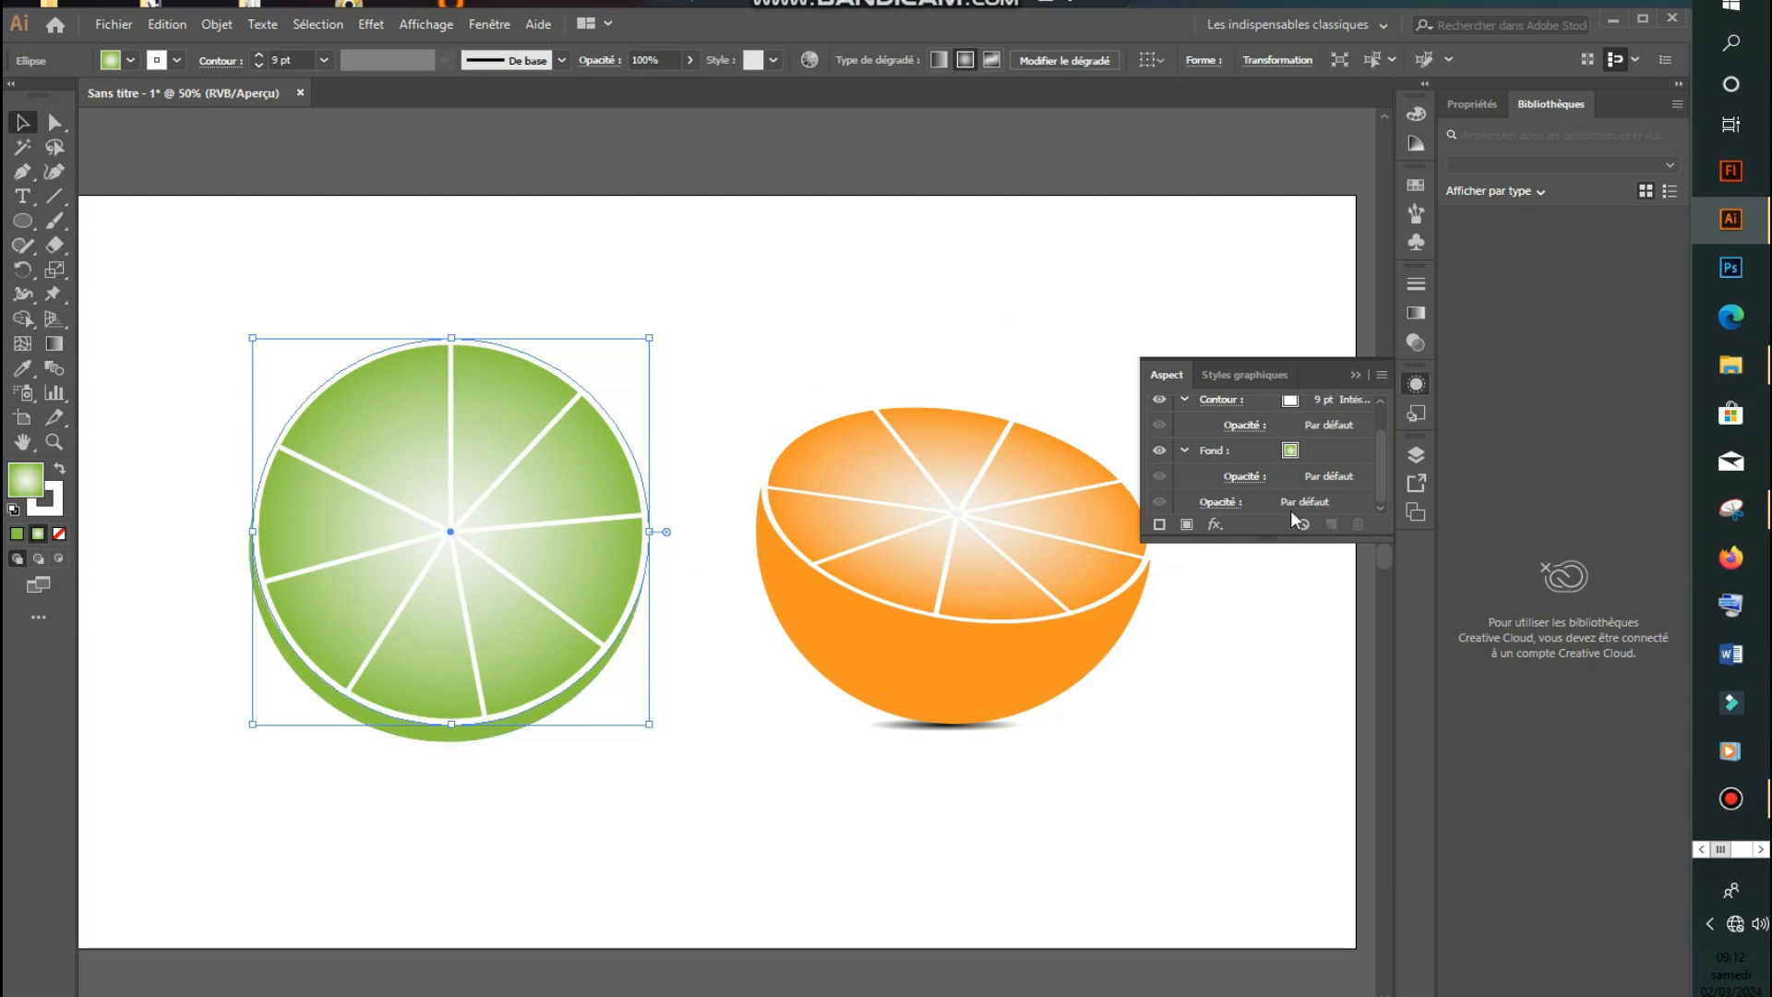
pyautogui.click(1215, 524)
pyautogui.moveTo(1236, 569)
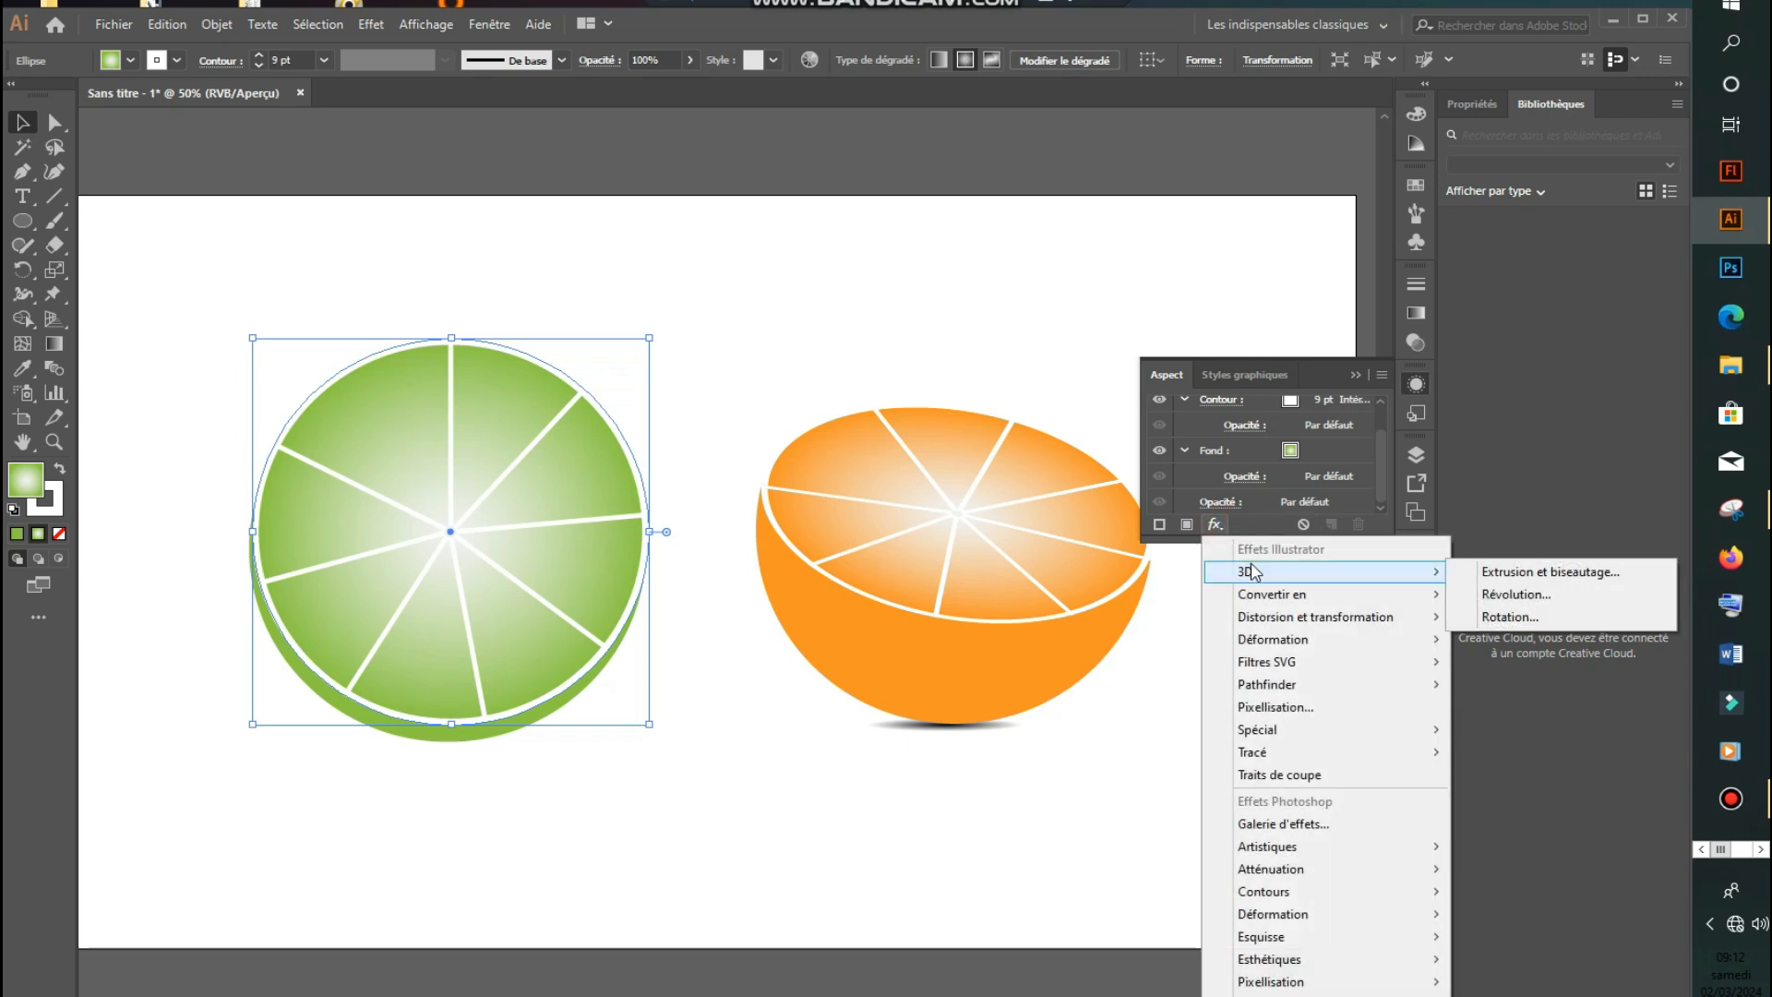
pyautogui.click(1506, 616)
pyautogui.moveTo(596, 340); pyautogui.dragTo(1379, 194)
pyautogui.click(963, 539)
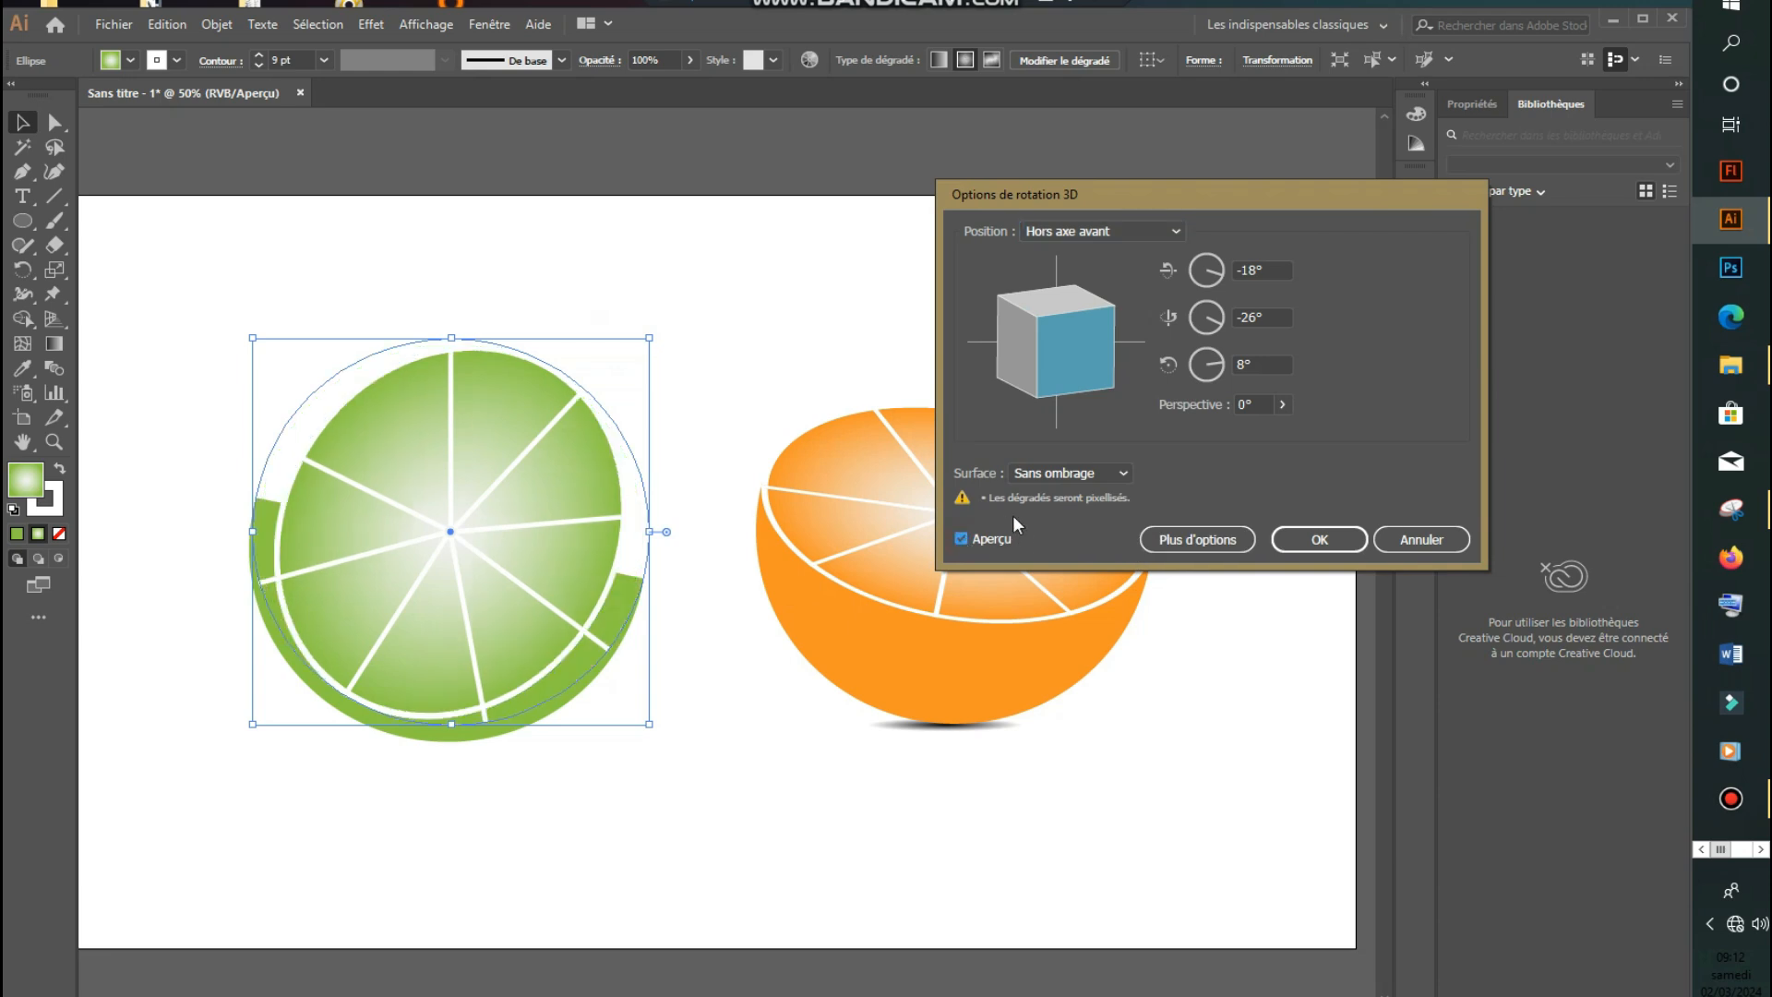
pyautogui.moveTo(1074, 392); pyautogui.dragTo(1073, 323)
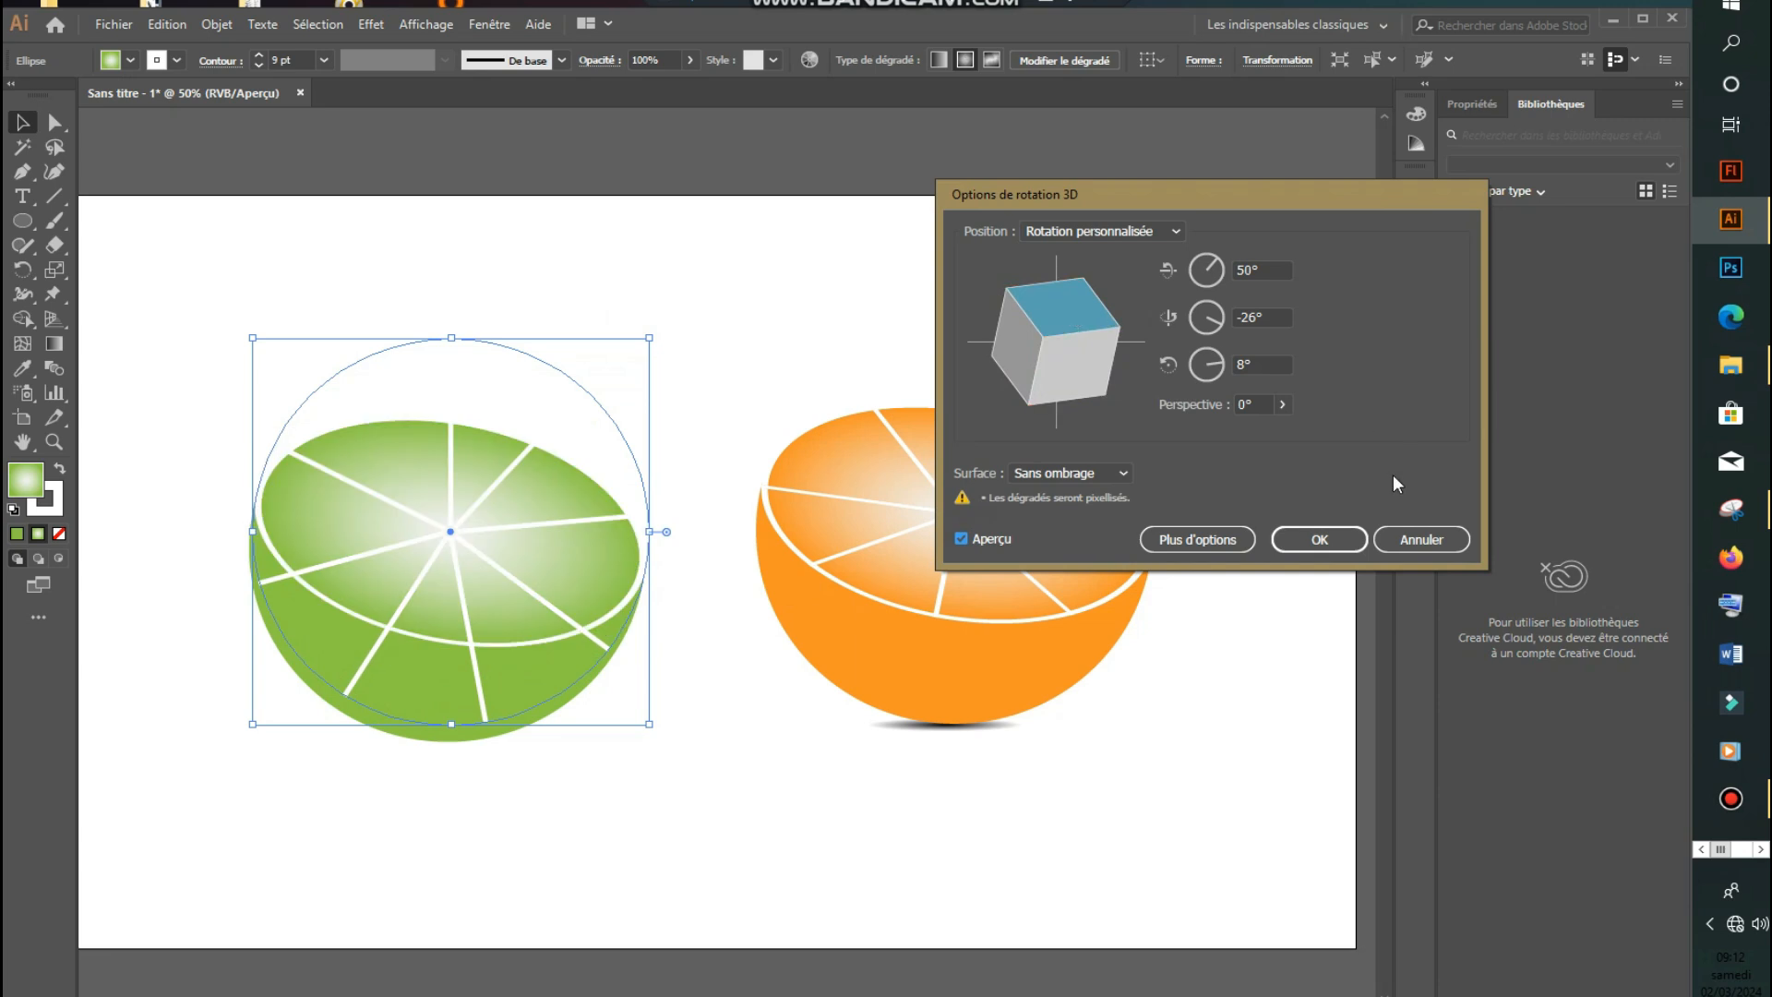
pyautogui.click(1417, 541)
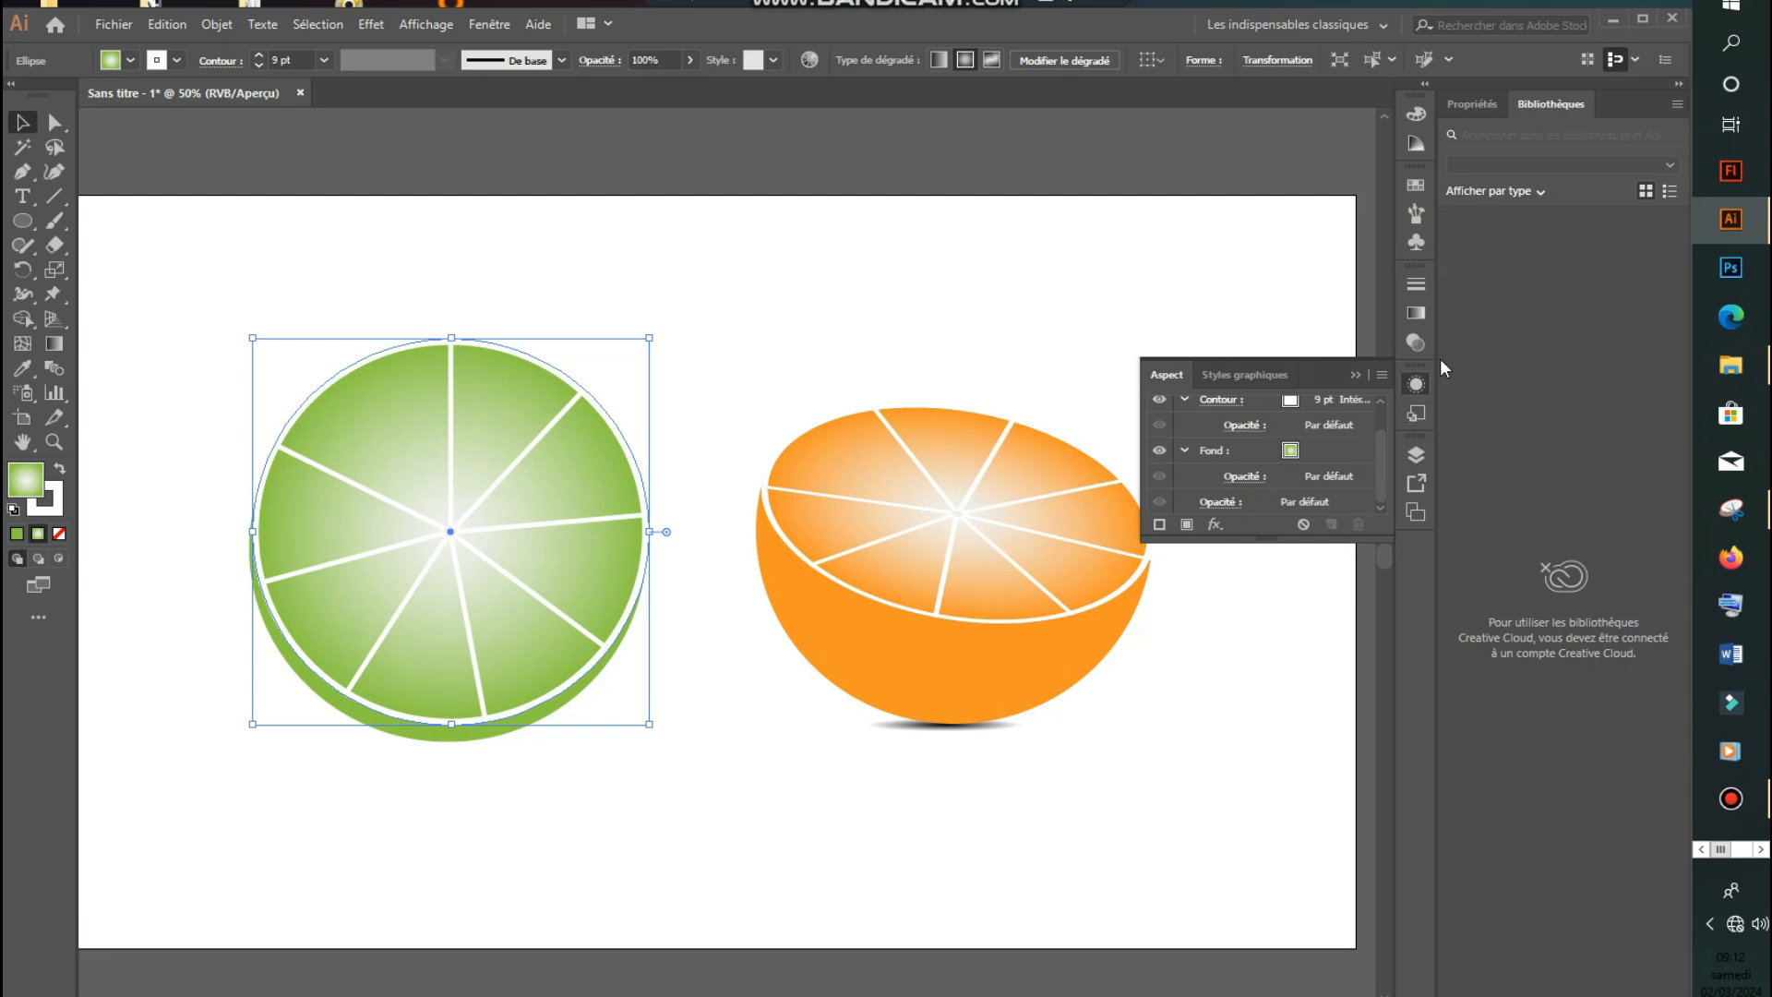
# Select the entire green slice group, including its circle and segment lines, through the layers list.
pyautogui.click(1416, 456)
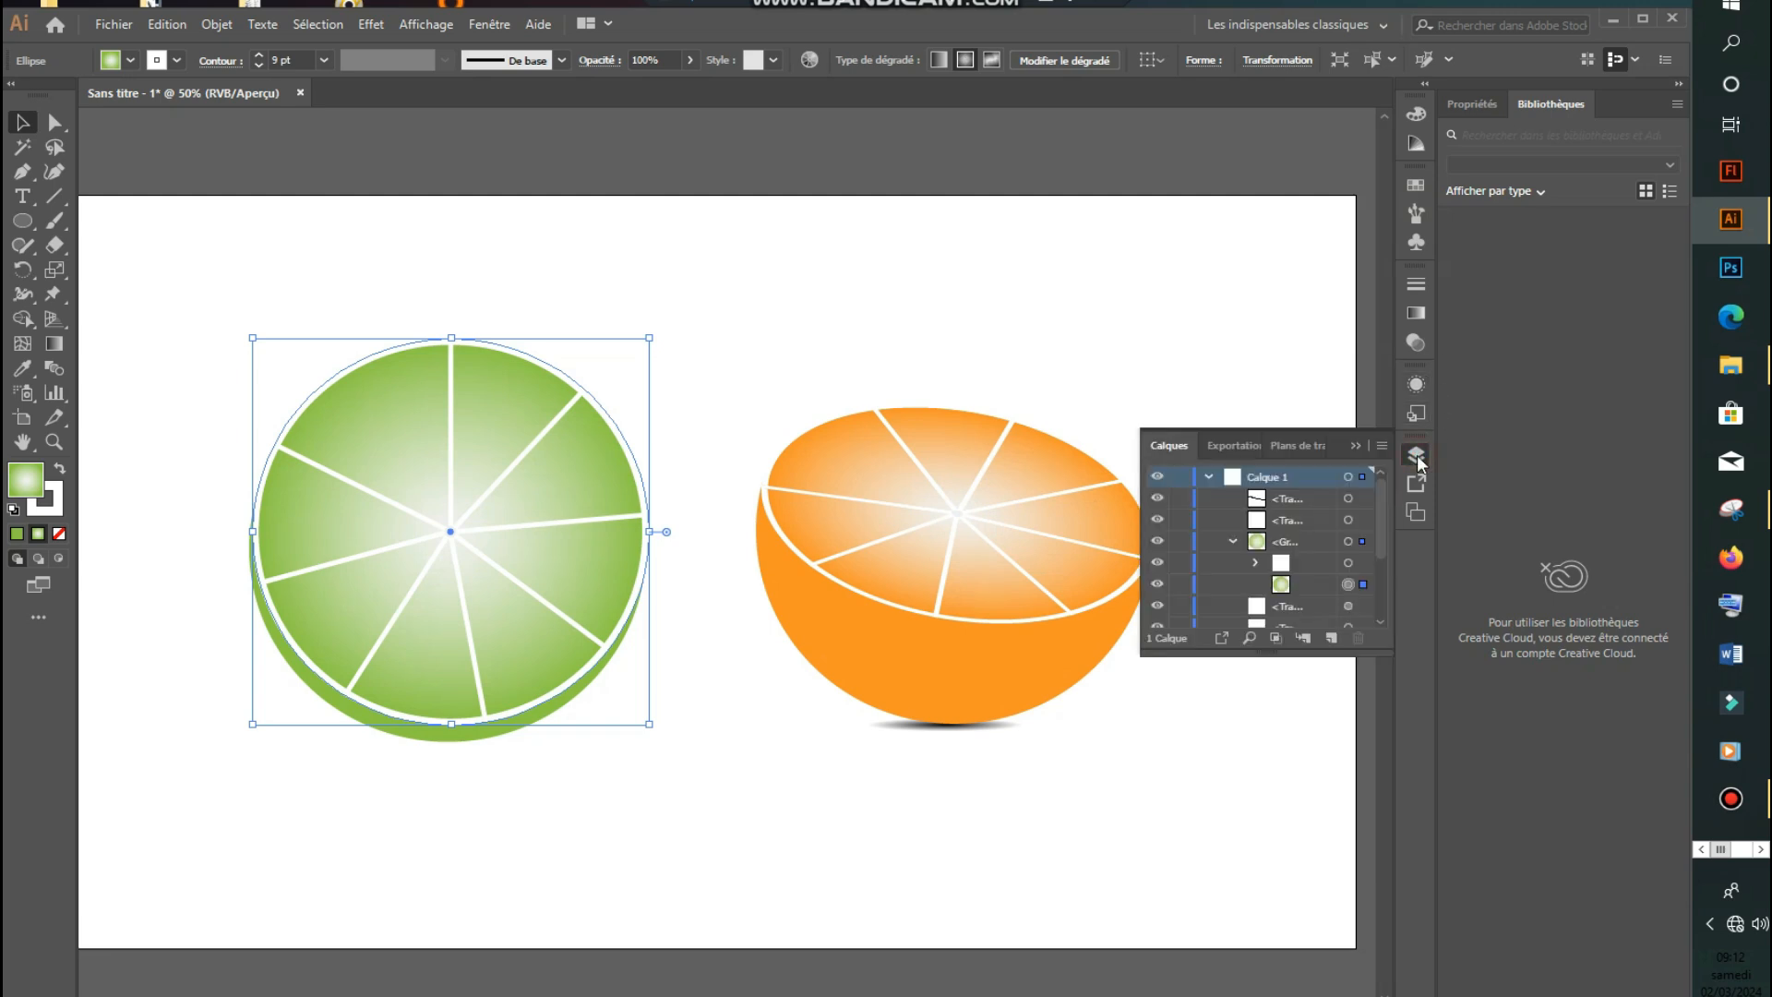
pyautogui.click(1252, 561)
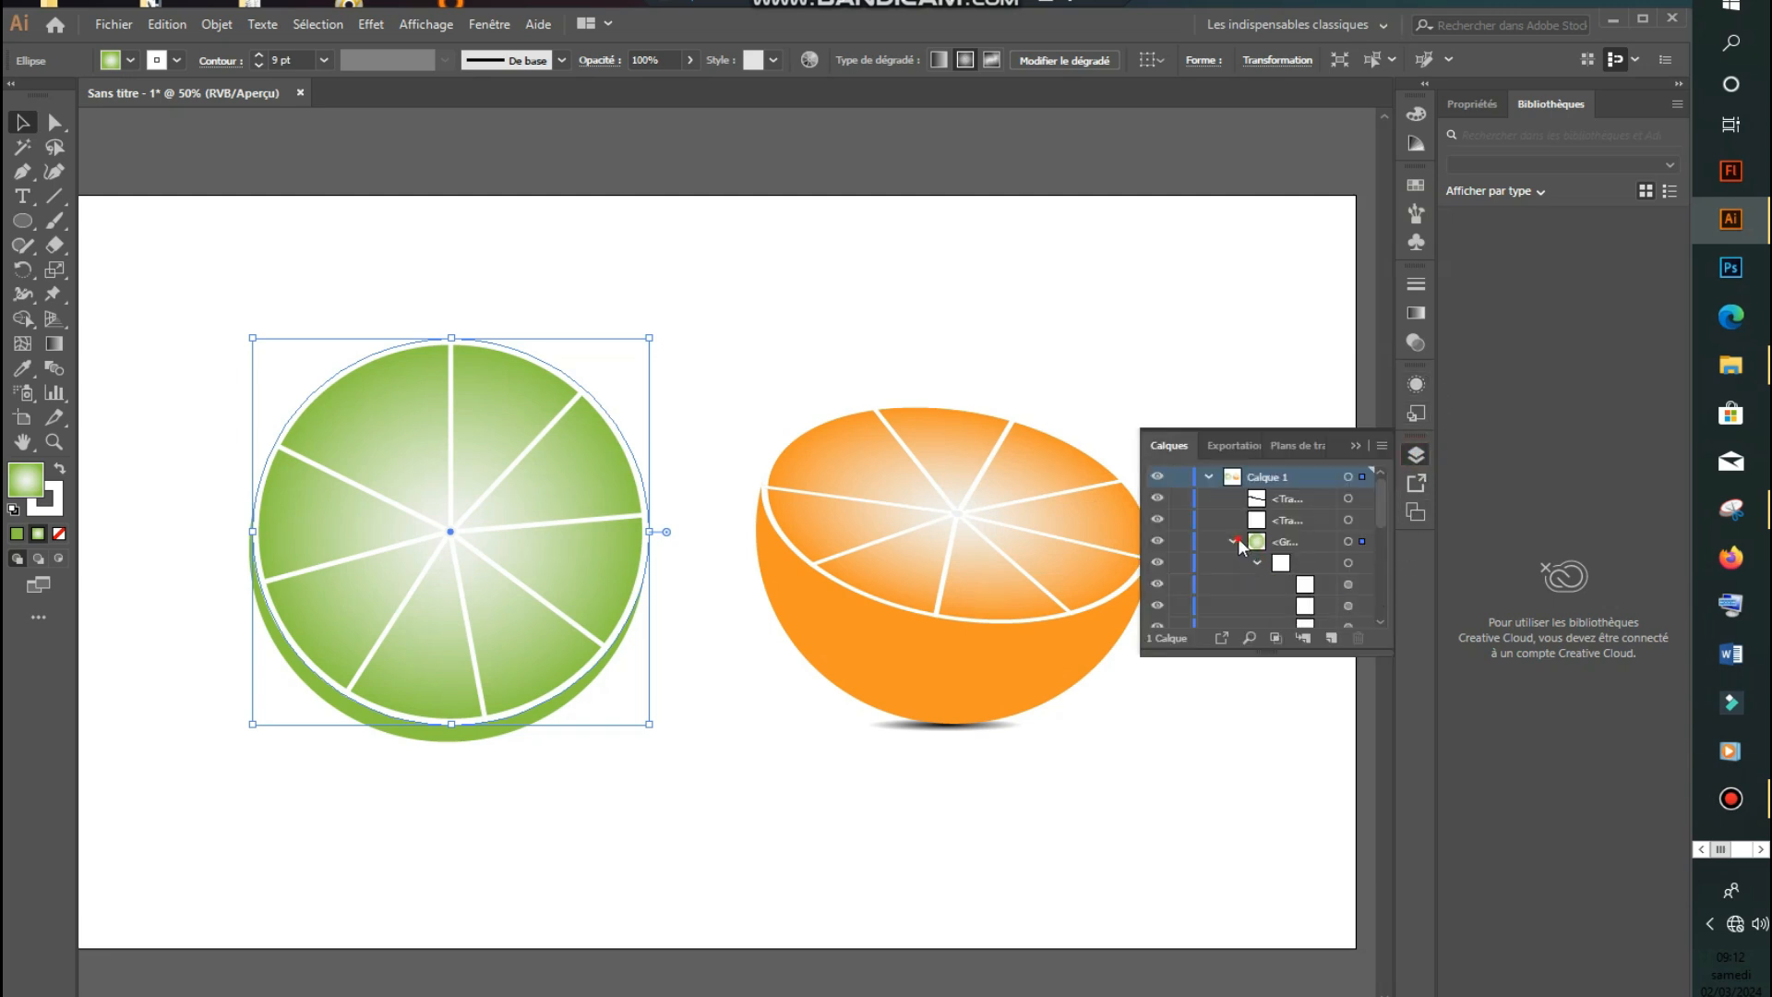
pyautogui.click(1237, 541)
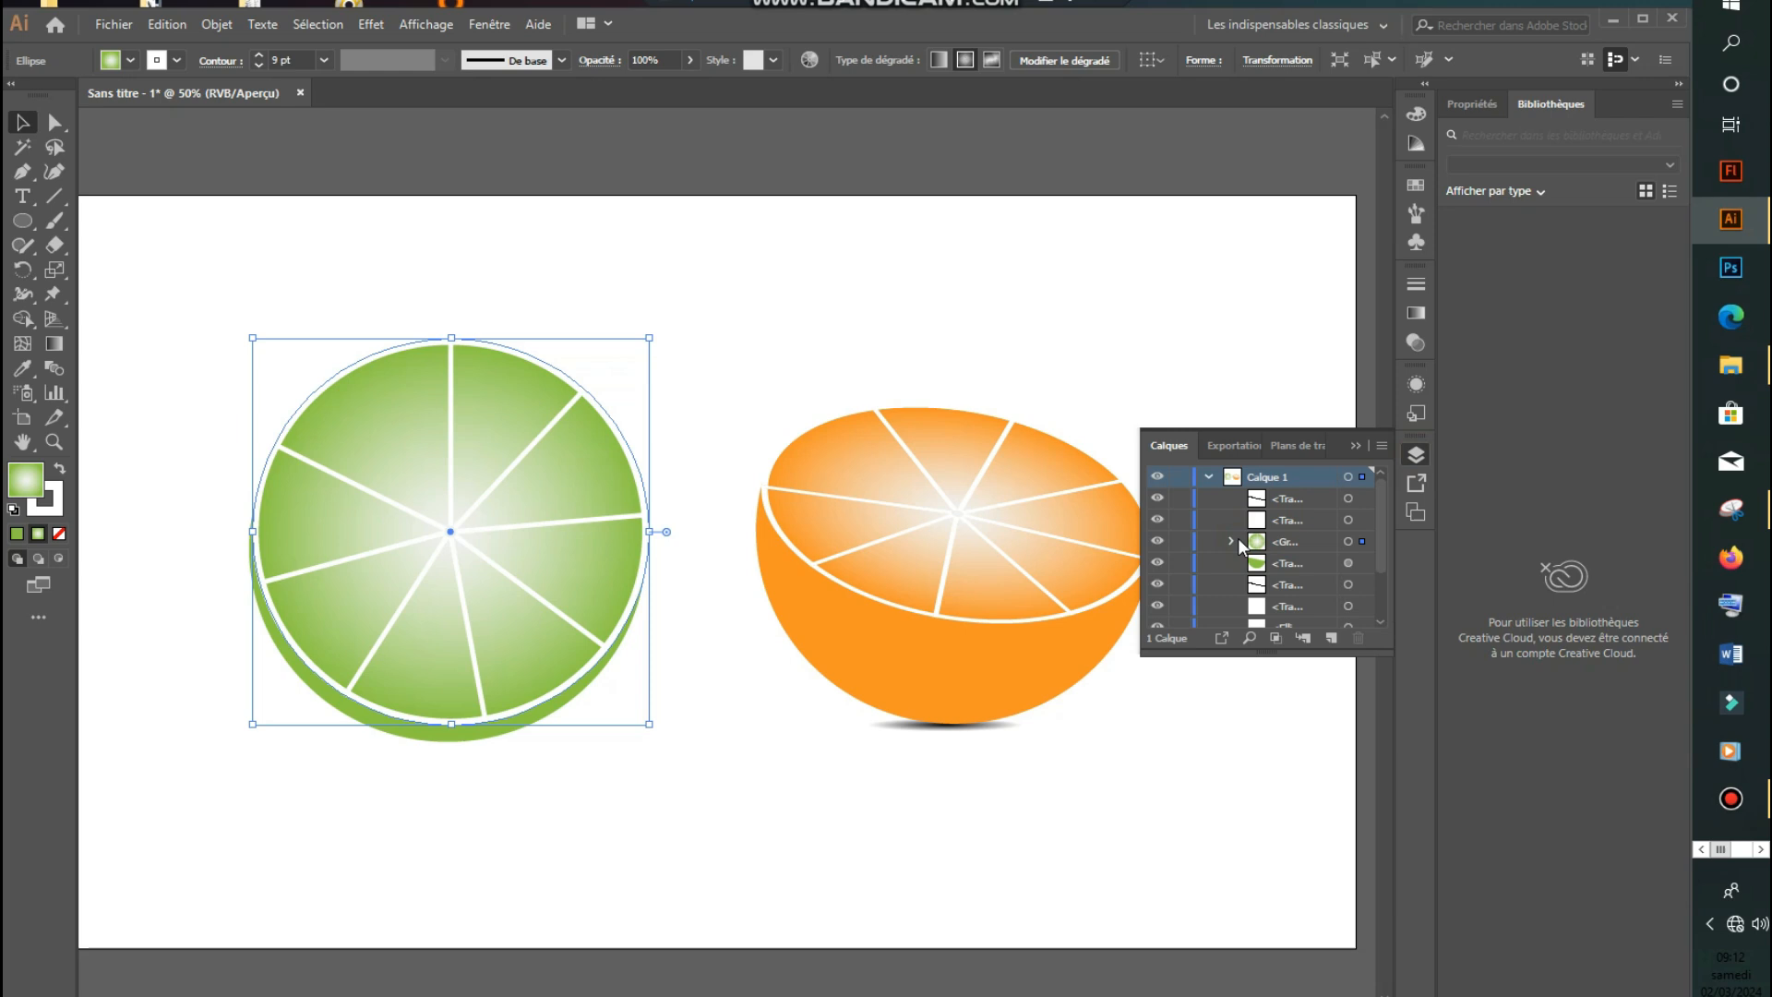
pyautogui.click(1158, 545)
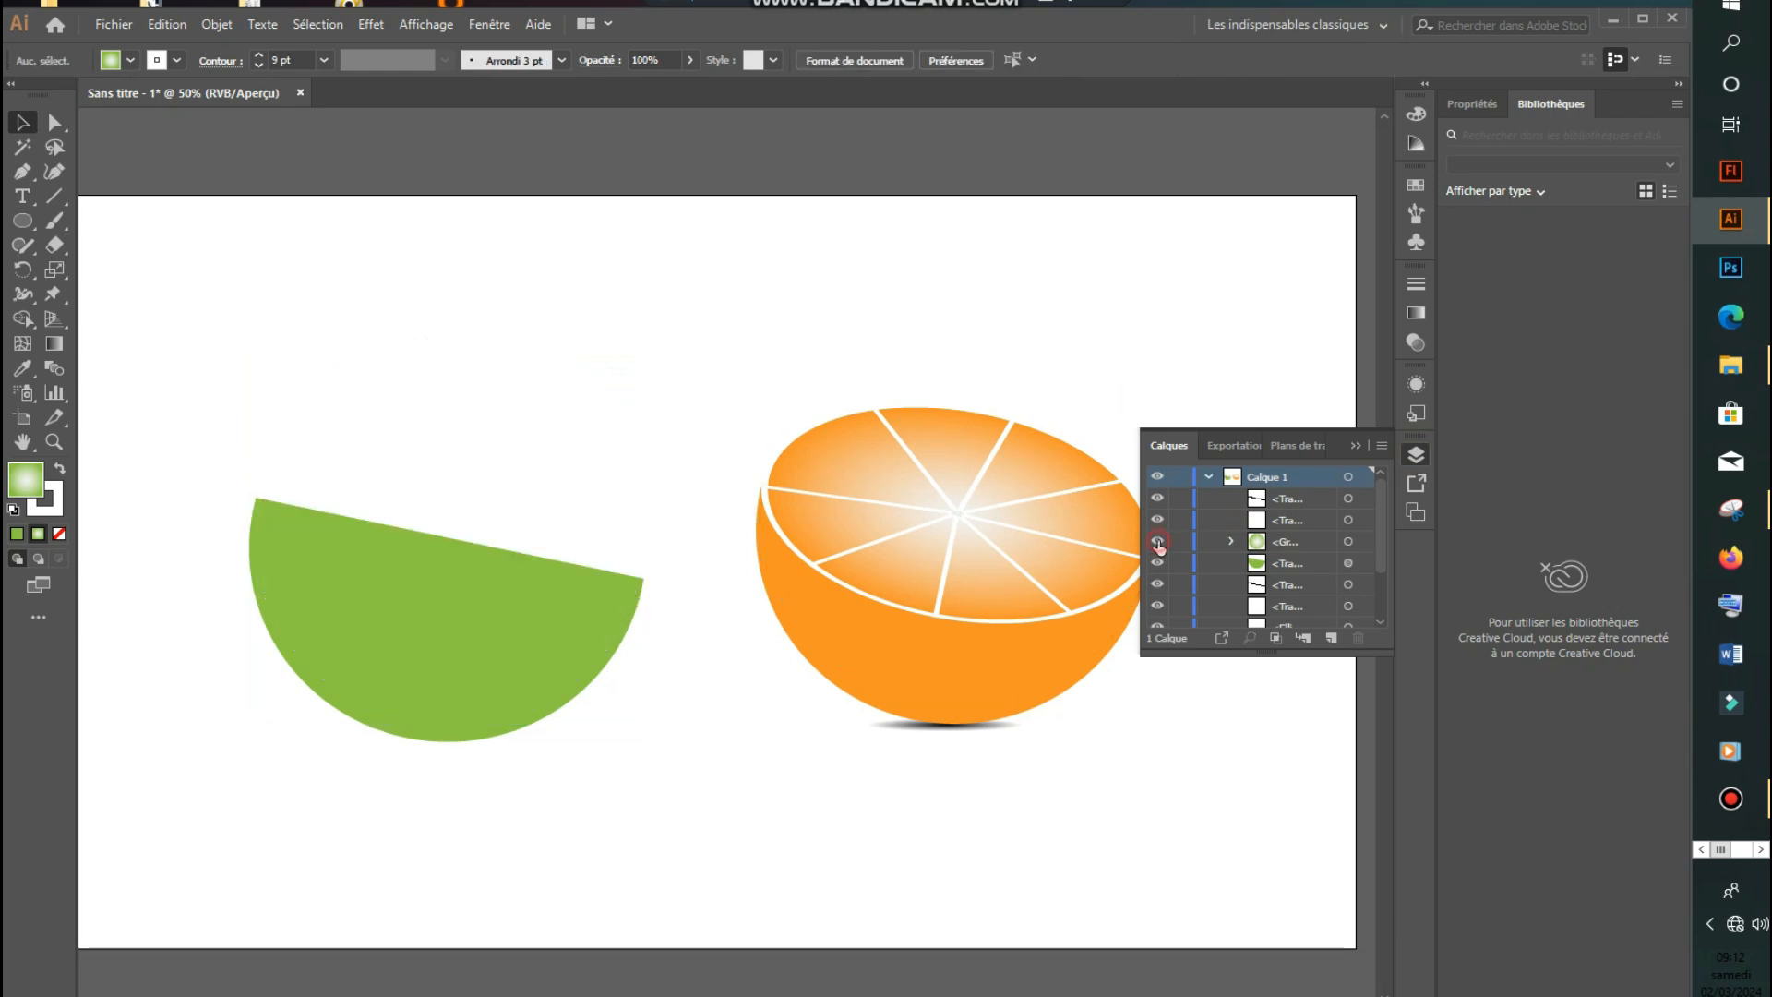
pyautogui.click(1158, 543)
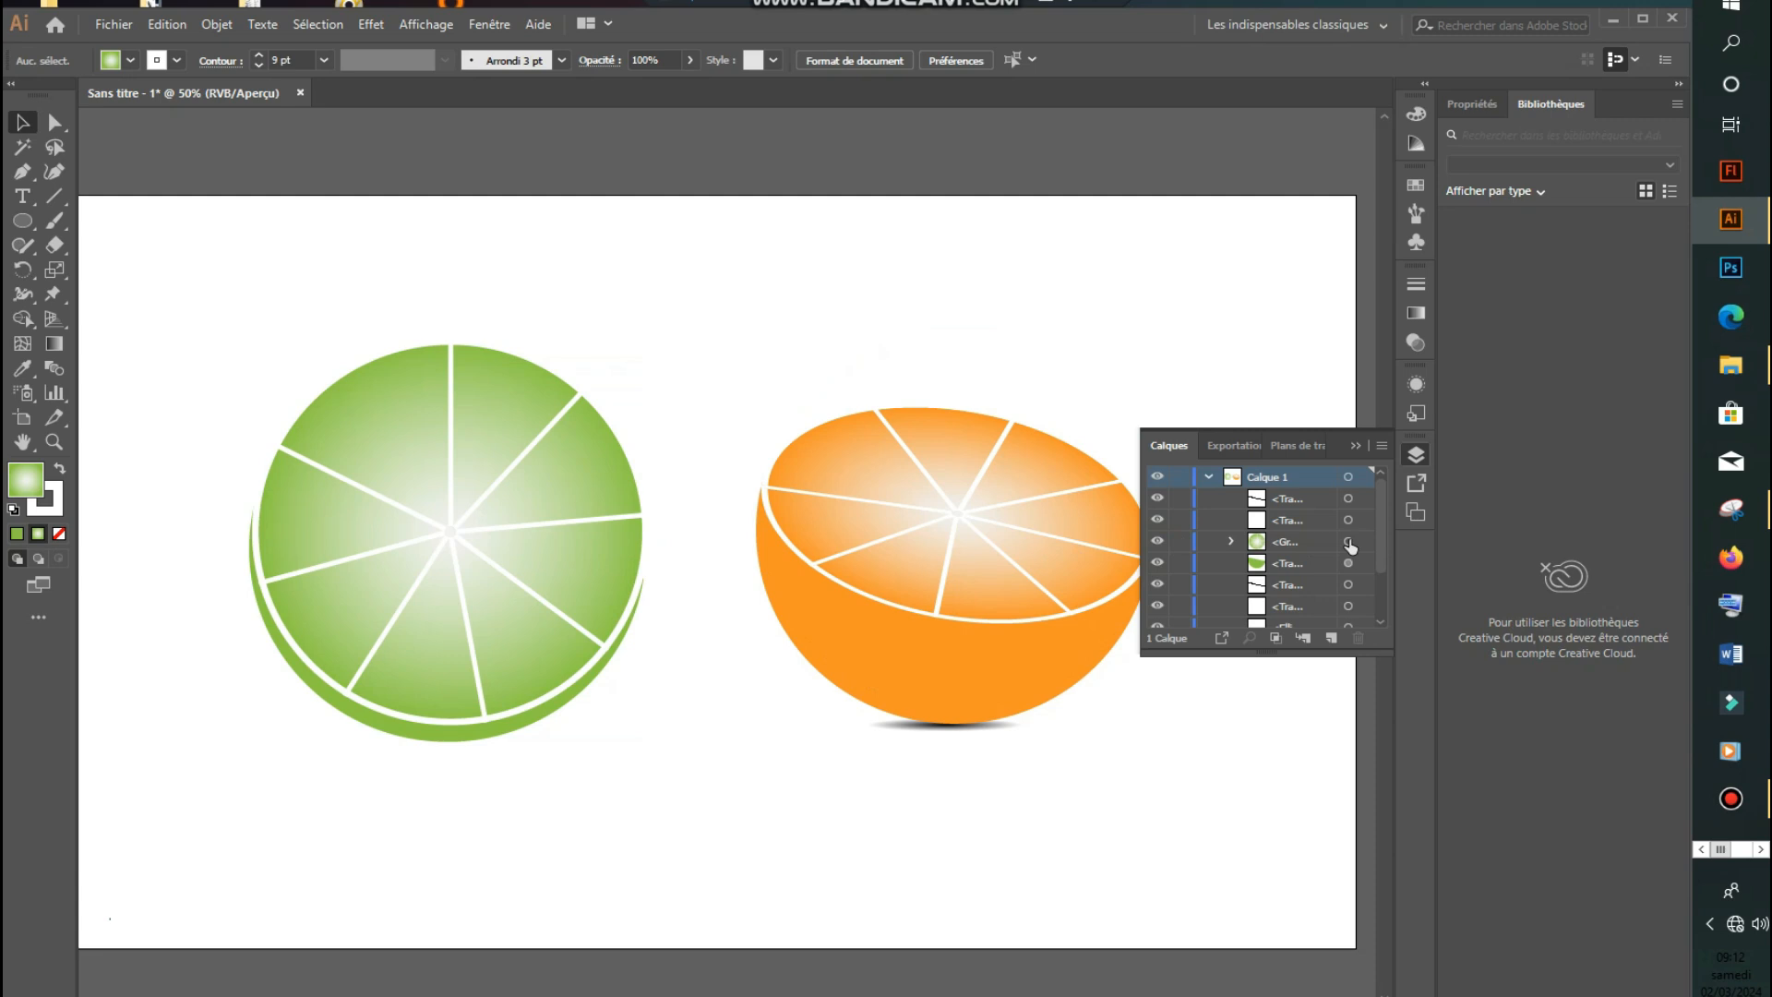
pyautogui.click(1348, 542)
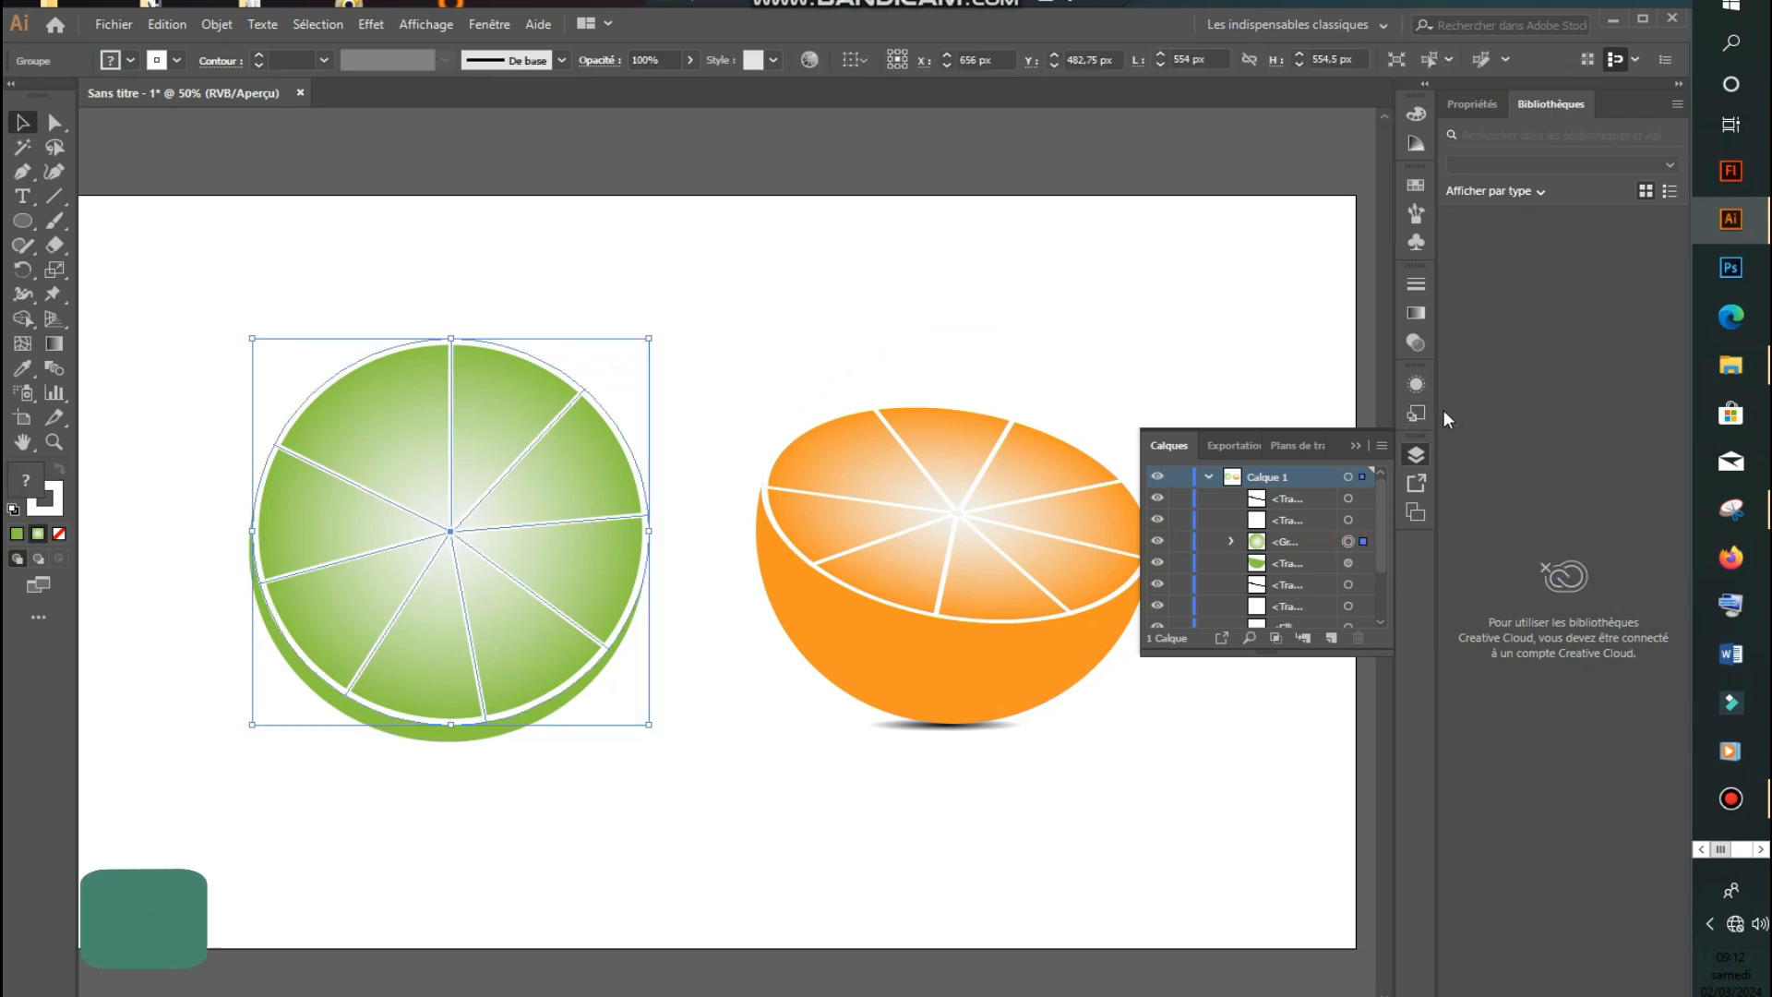
pyautogui.click(1416, 383)
pyautogui.click(1212, 524)
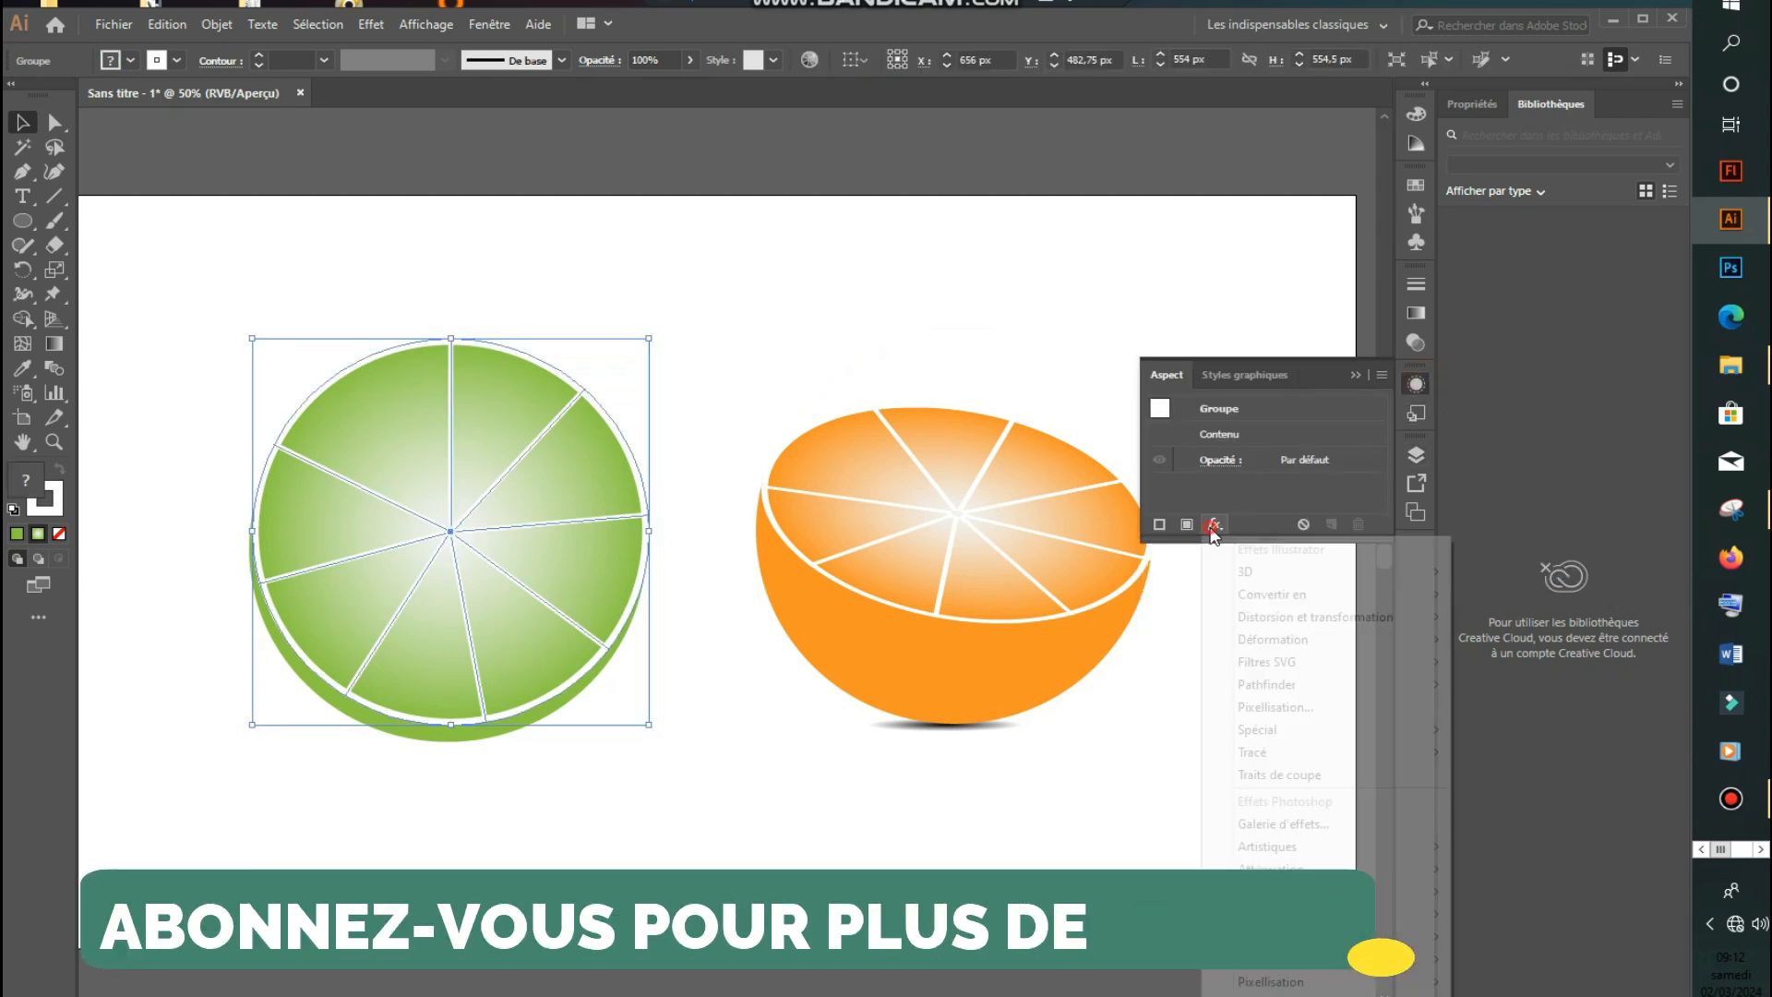
pyautogui.moveTo(1329, 571)
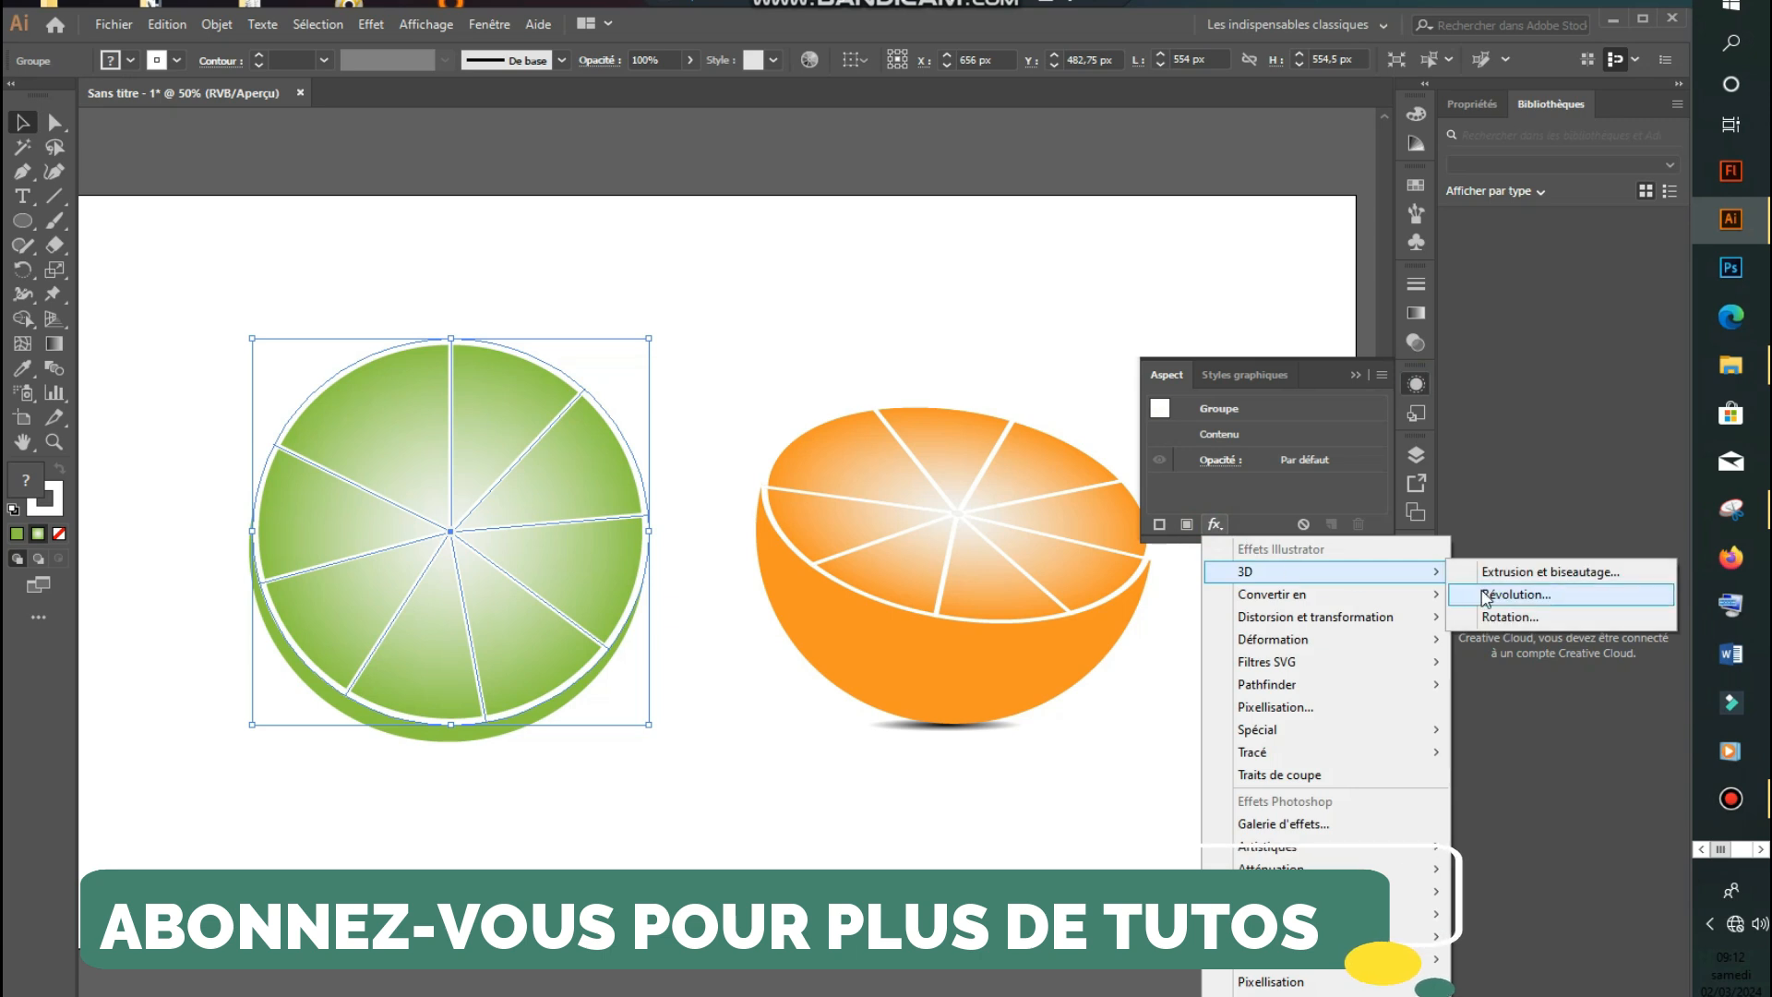
pyautogui.click(1514, 594)
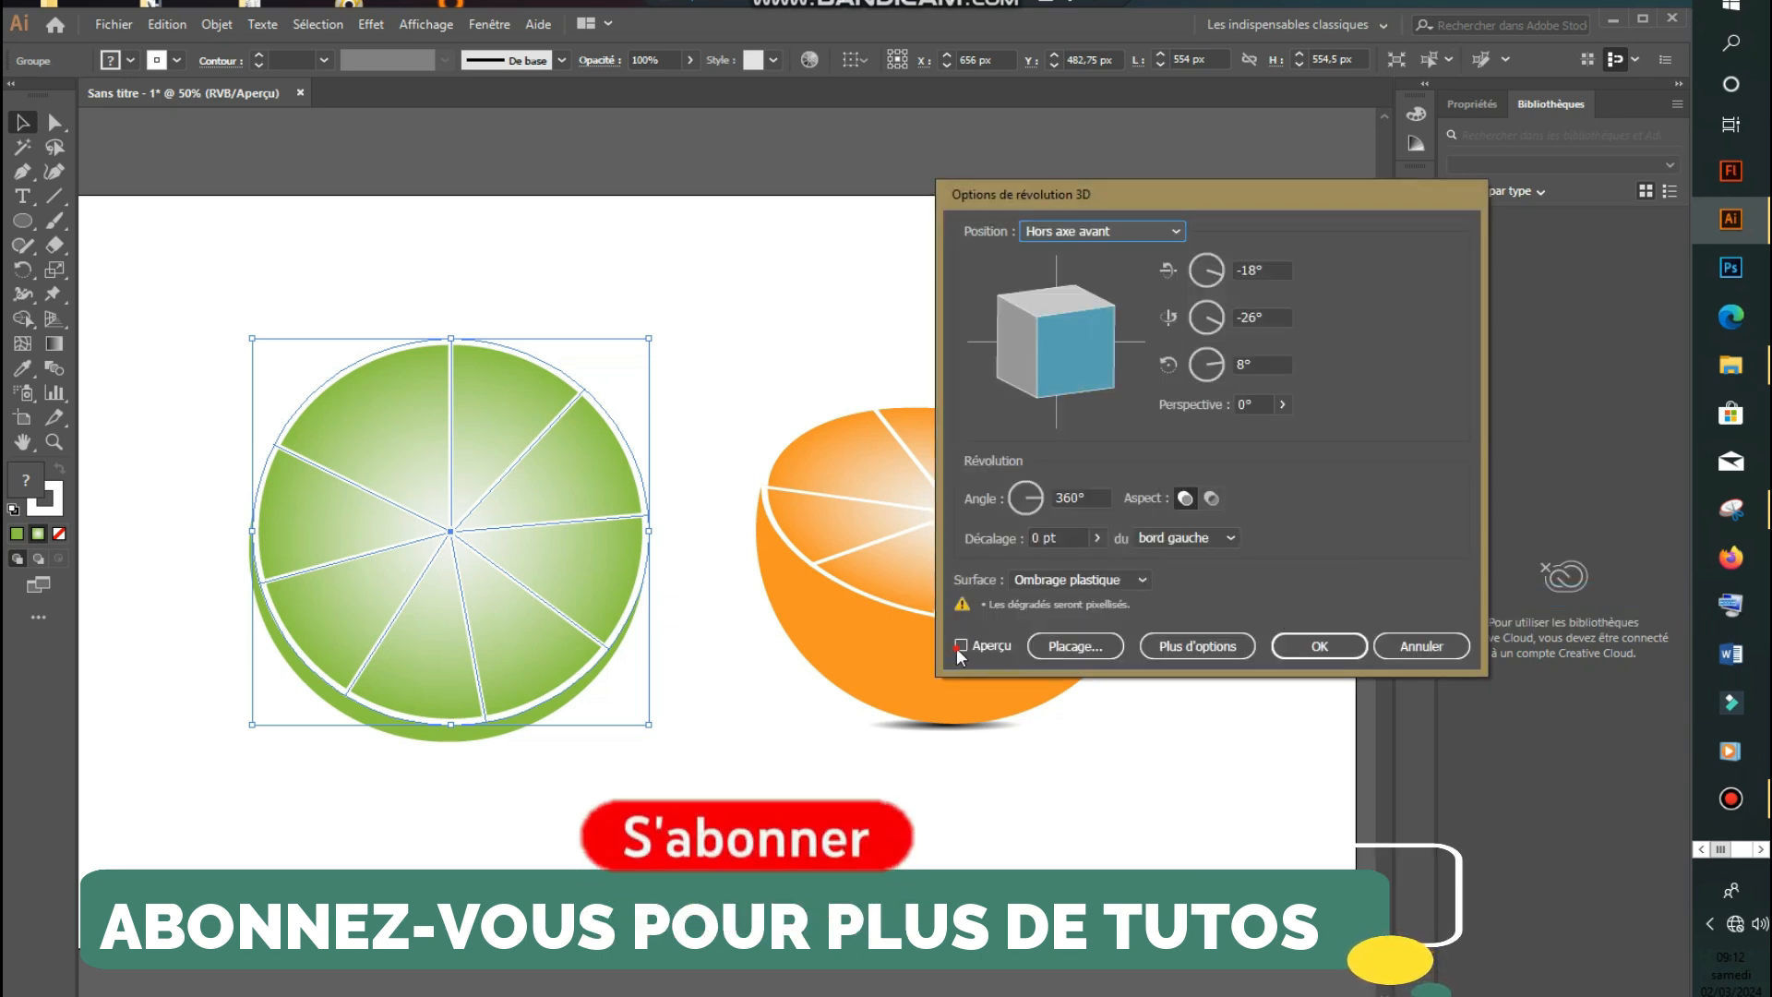
pyautogui.click(959, 646)
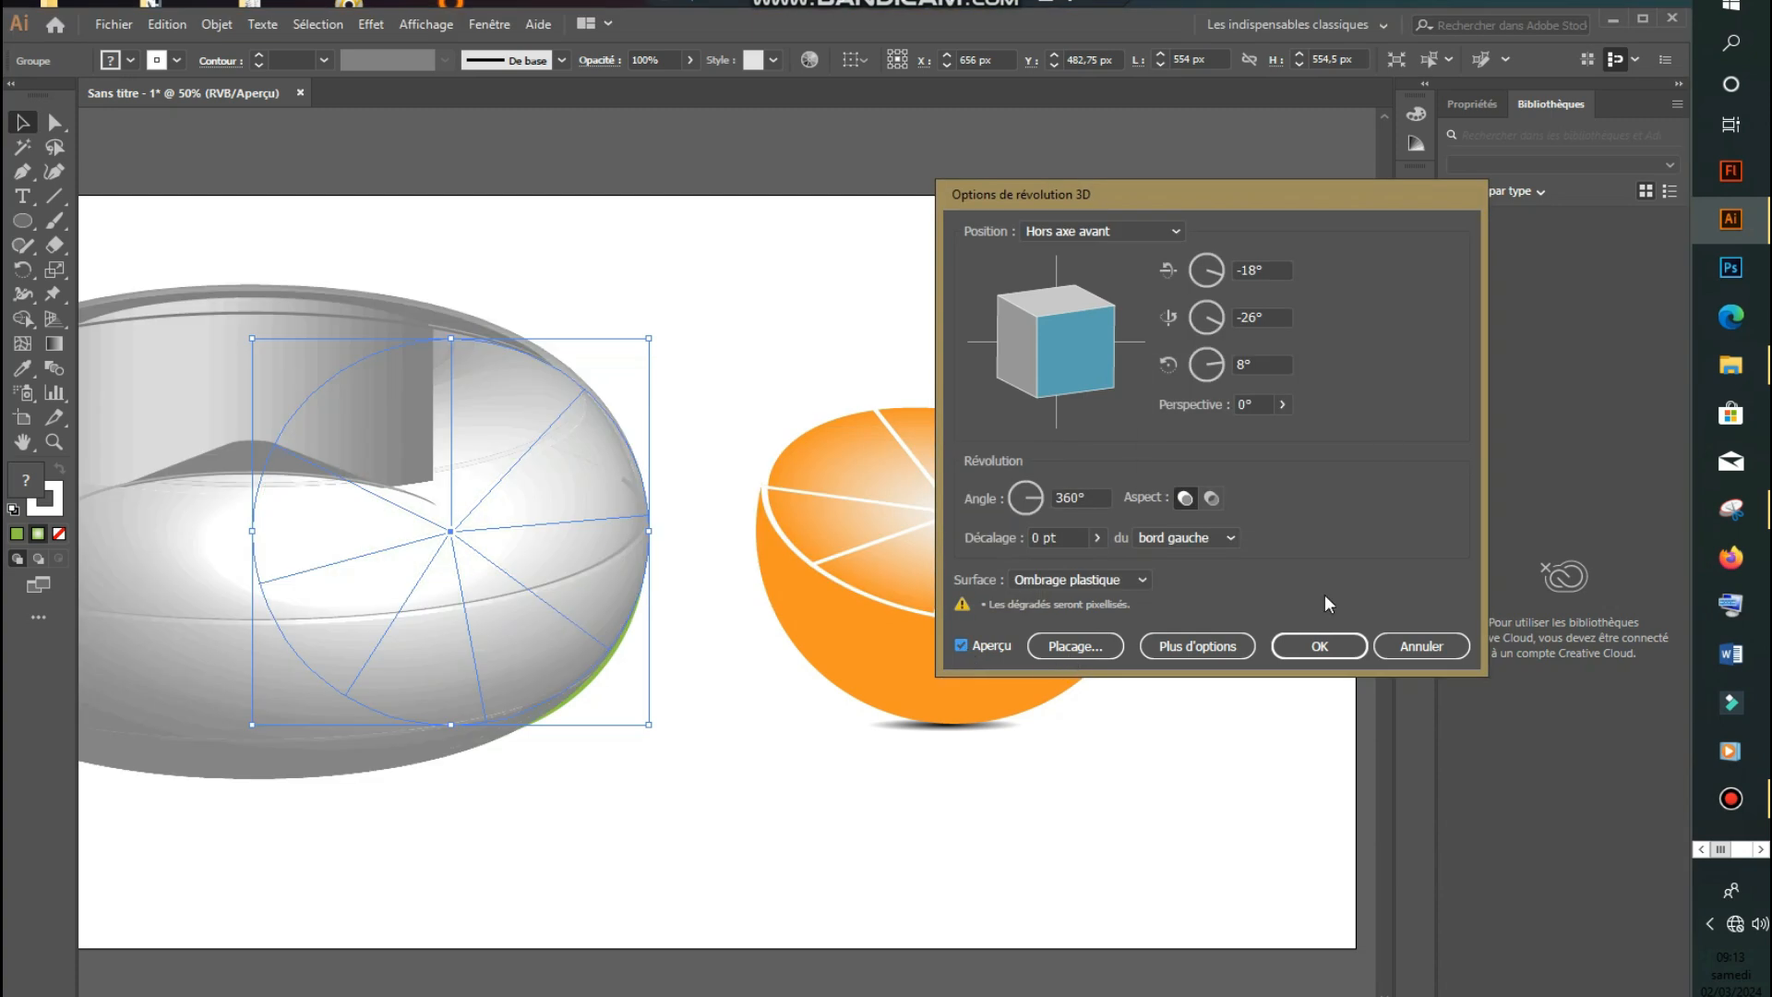
pyautogui.click(1419, 646)
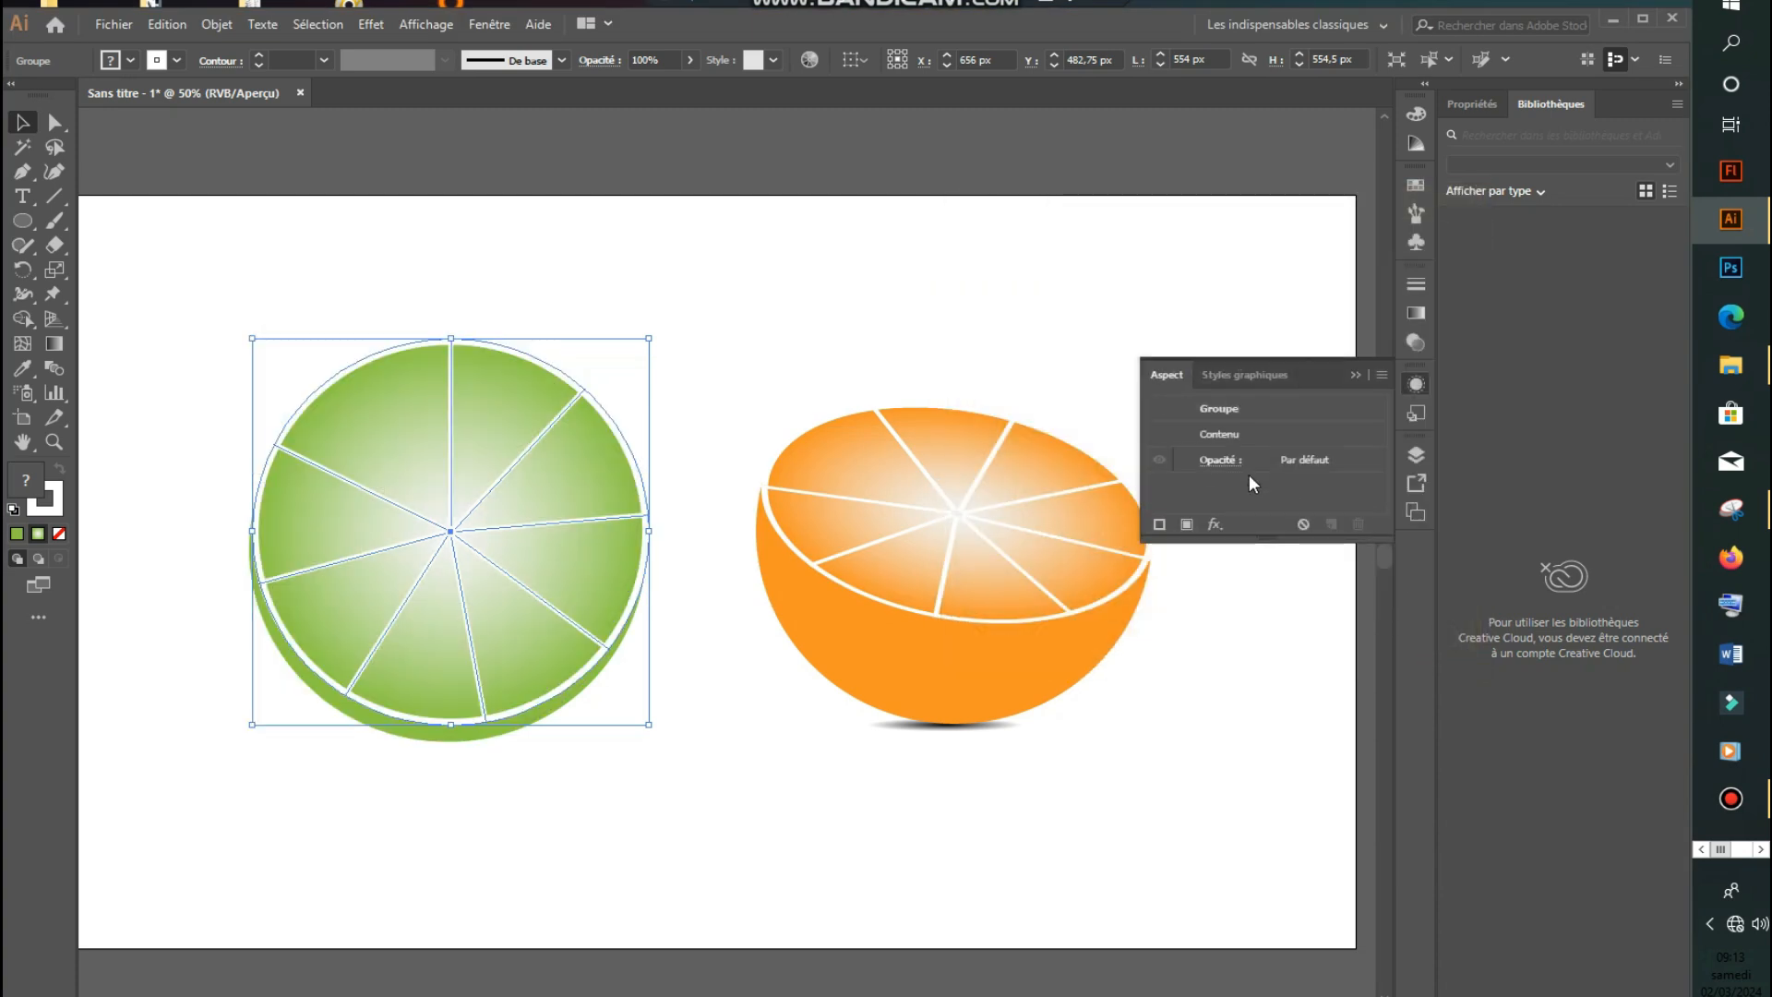
# Tilt the green slice group over its peel with a 3D Rotation effect of 47°, -26° and 8°, leaving nothing selected.
pyautogui.click(1215, 524)
pyautogui.moveTo(1285, 573)
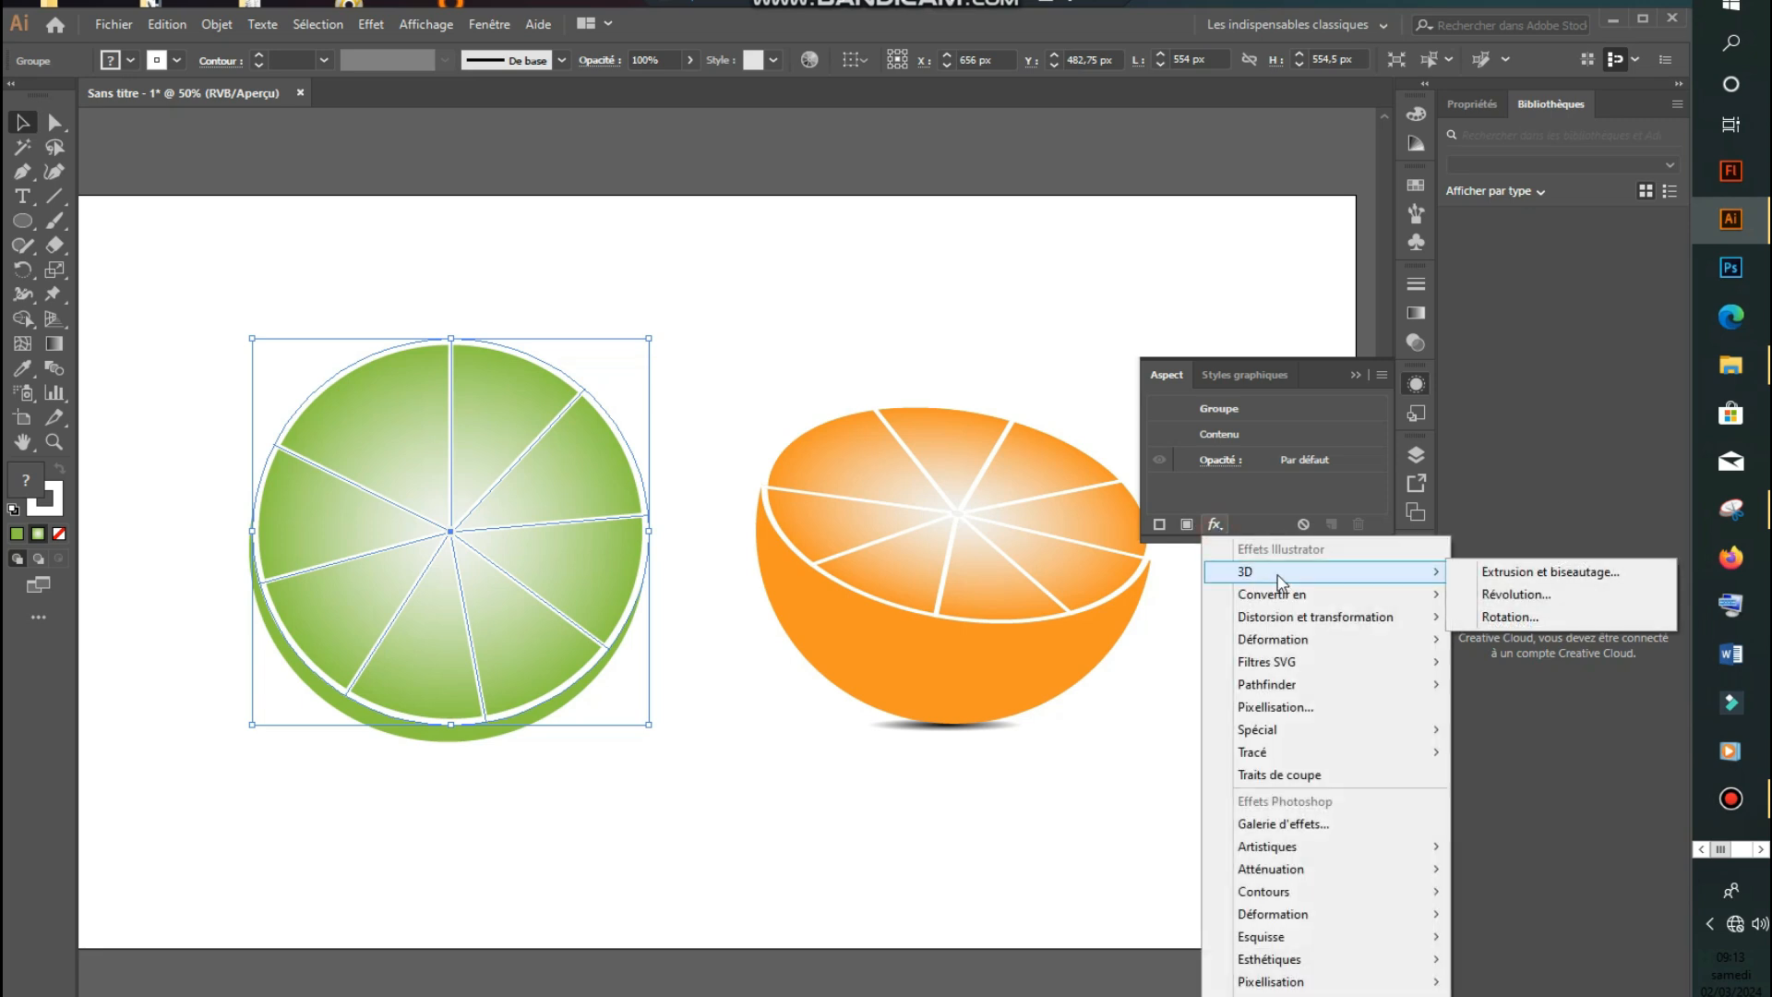
pyautogui.click(1539, 615)
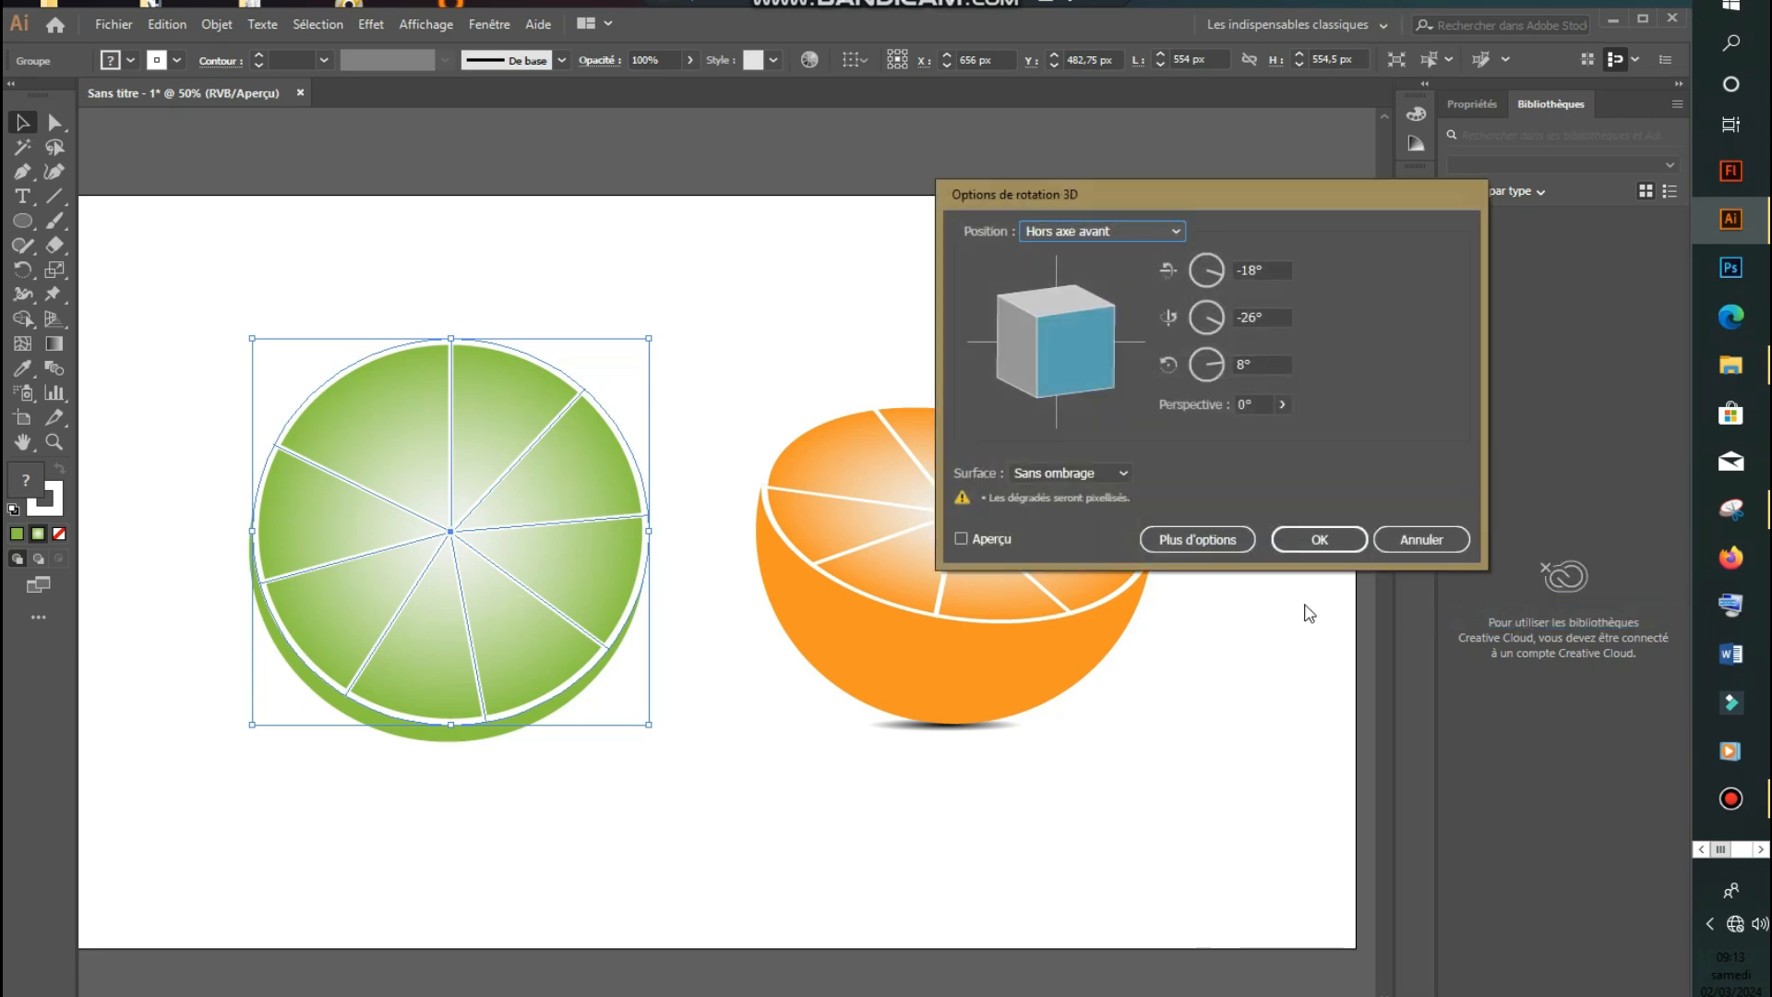
pyautogui.click(964, 540)
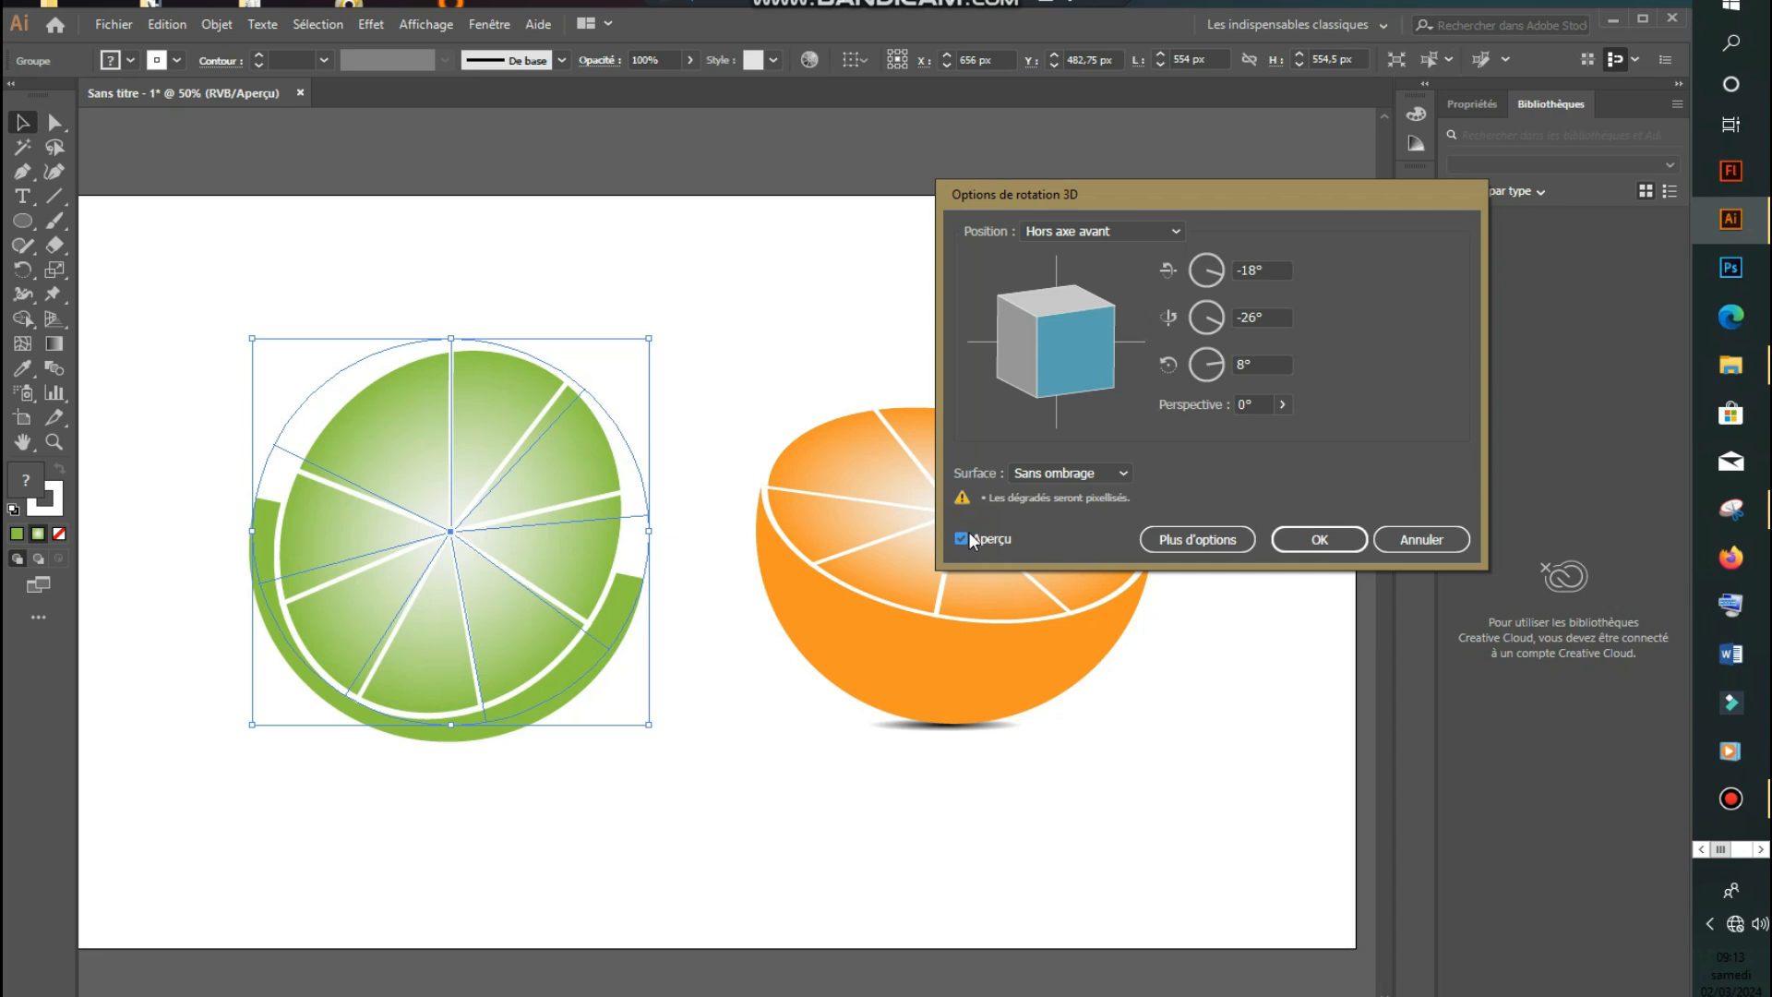
pyautogui.moveTo(1096, 385); pyautogui.dragTo(1084, 326)
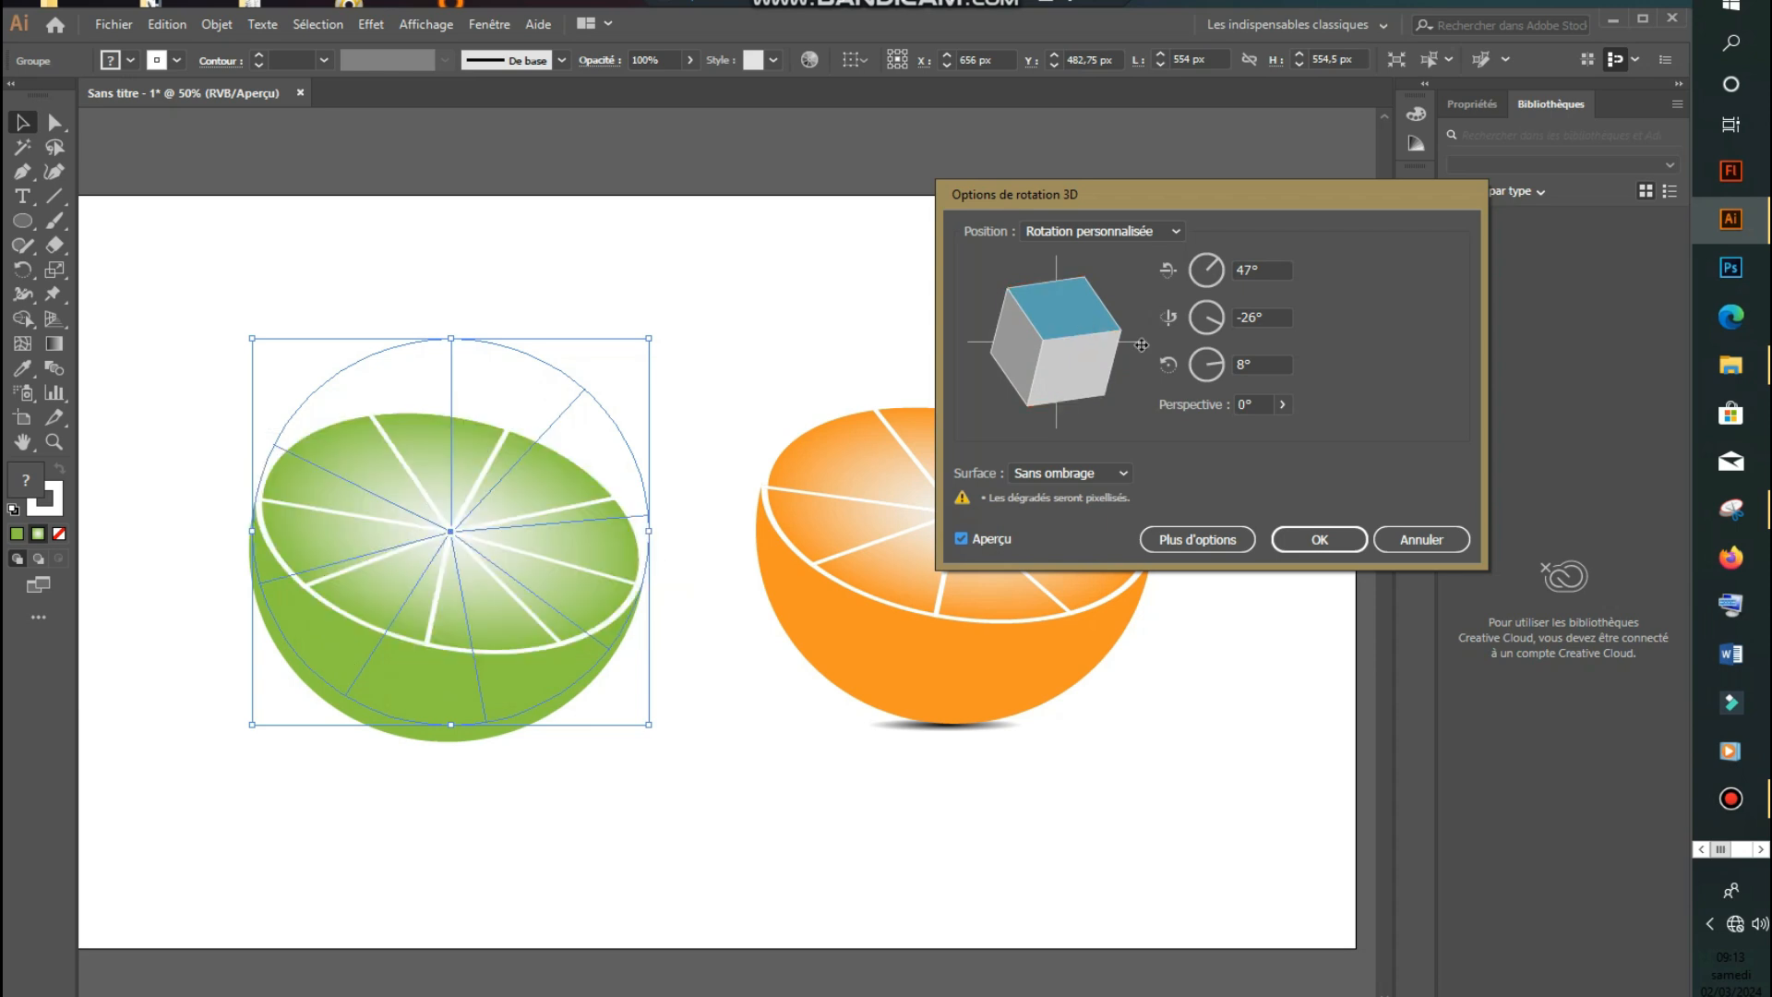
pyautogui.click(1317, 539)
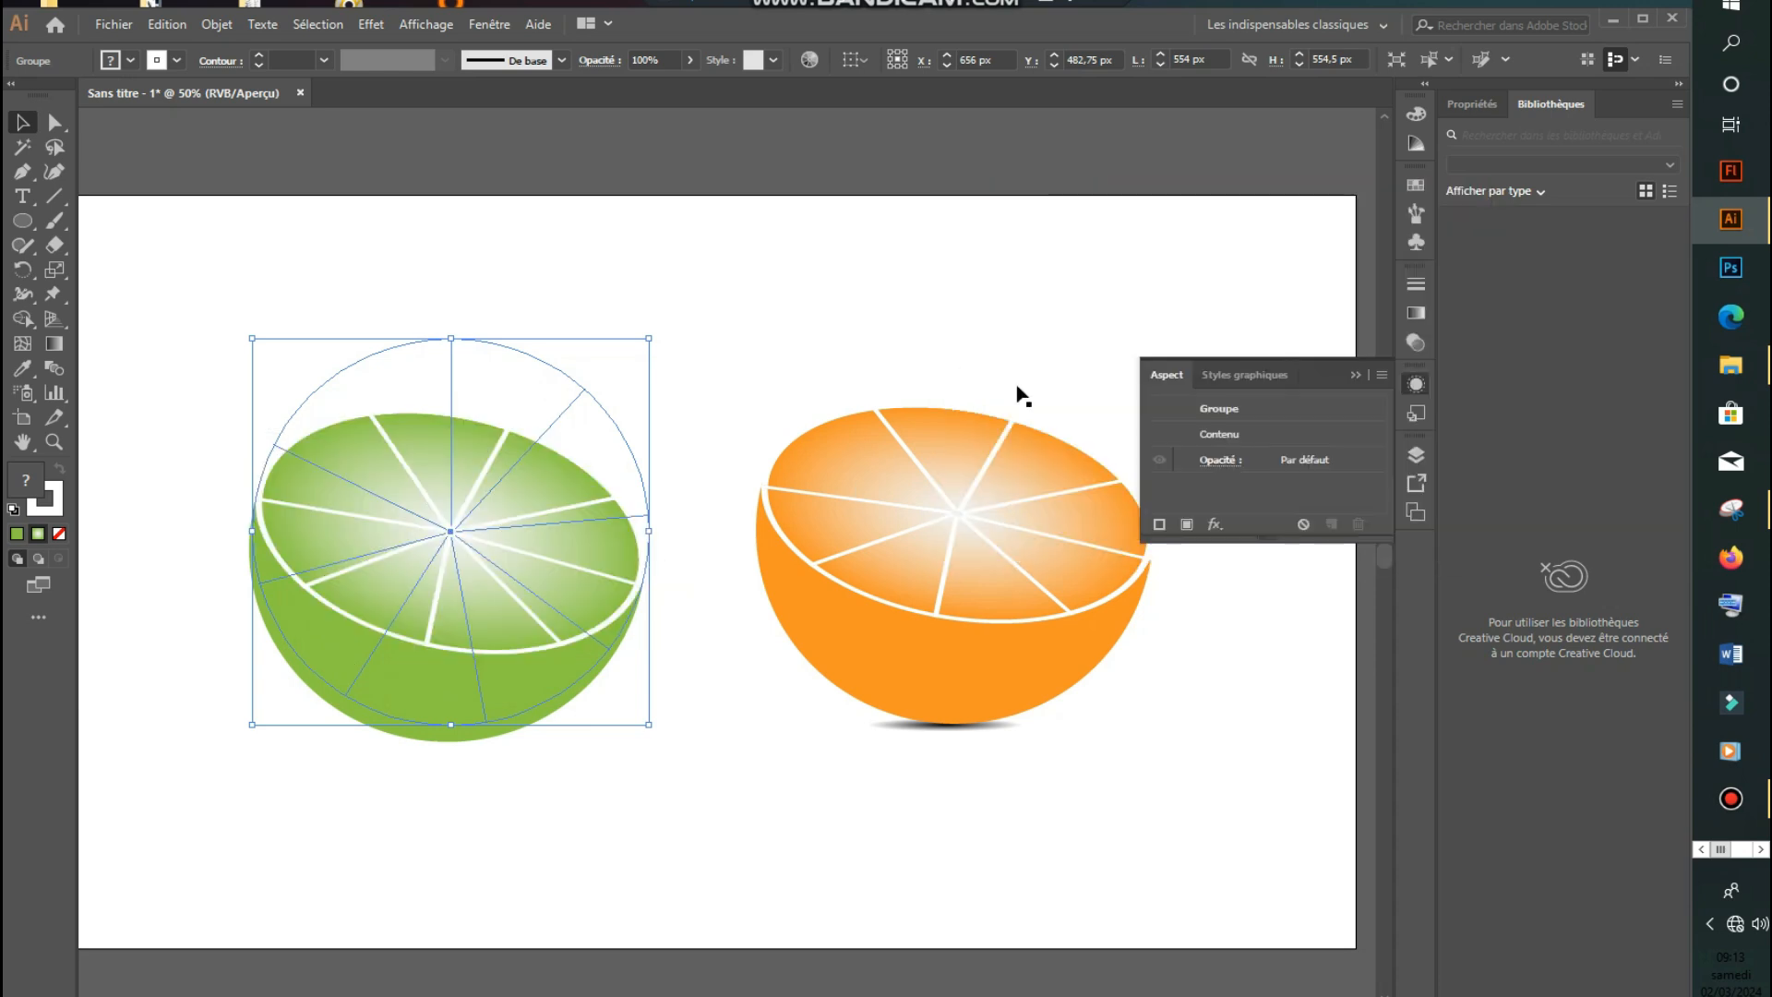
pyautogui.click(1350, 376)
pyautogui.click(961, 318)
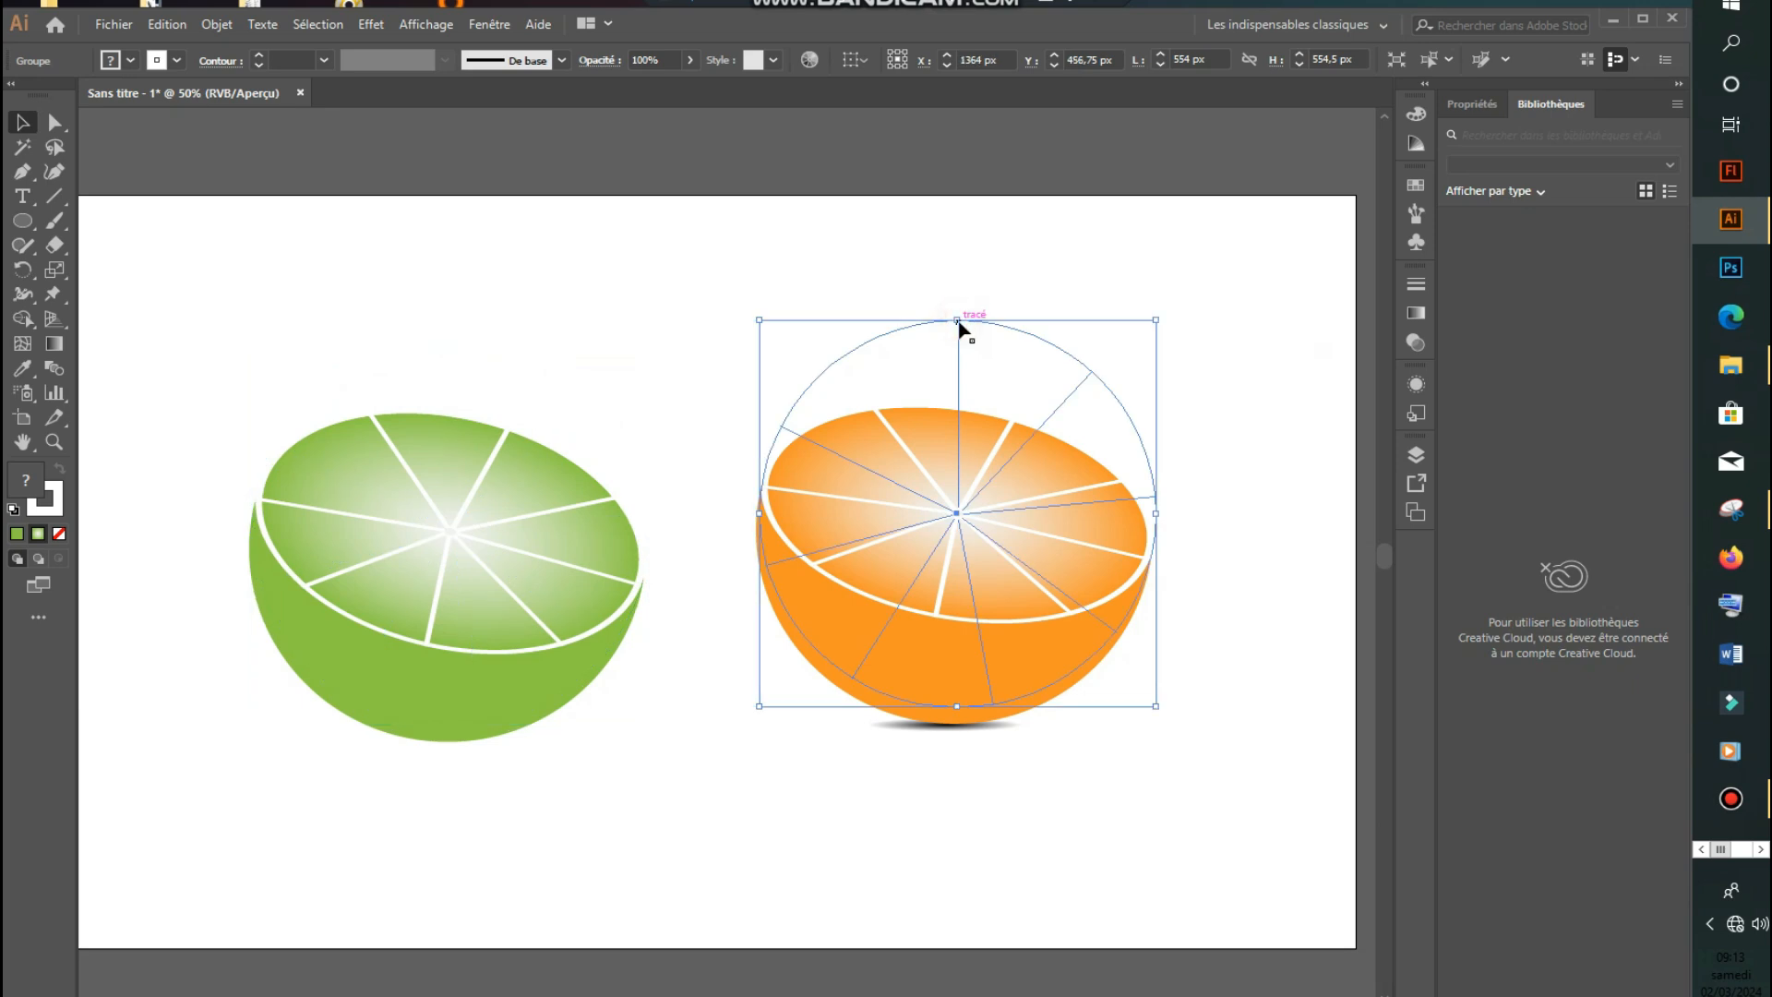
pyautogui.click(578, 893)
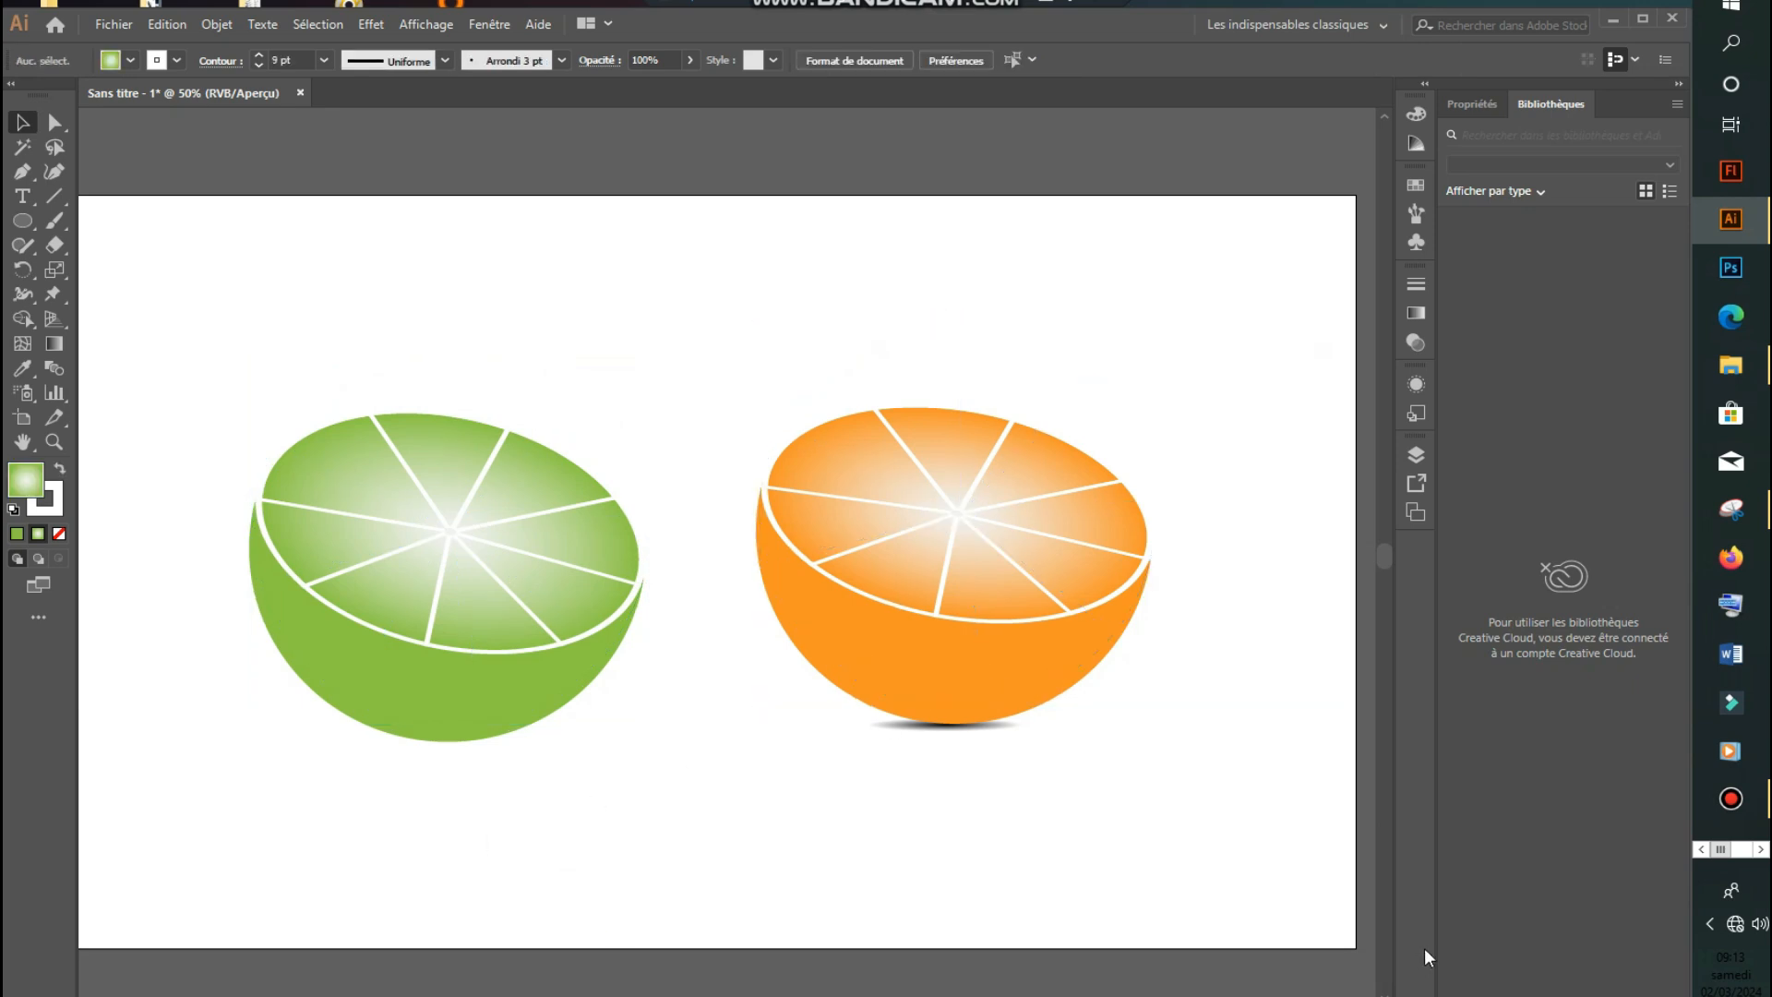